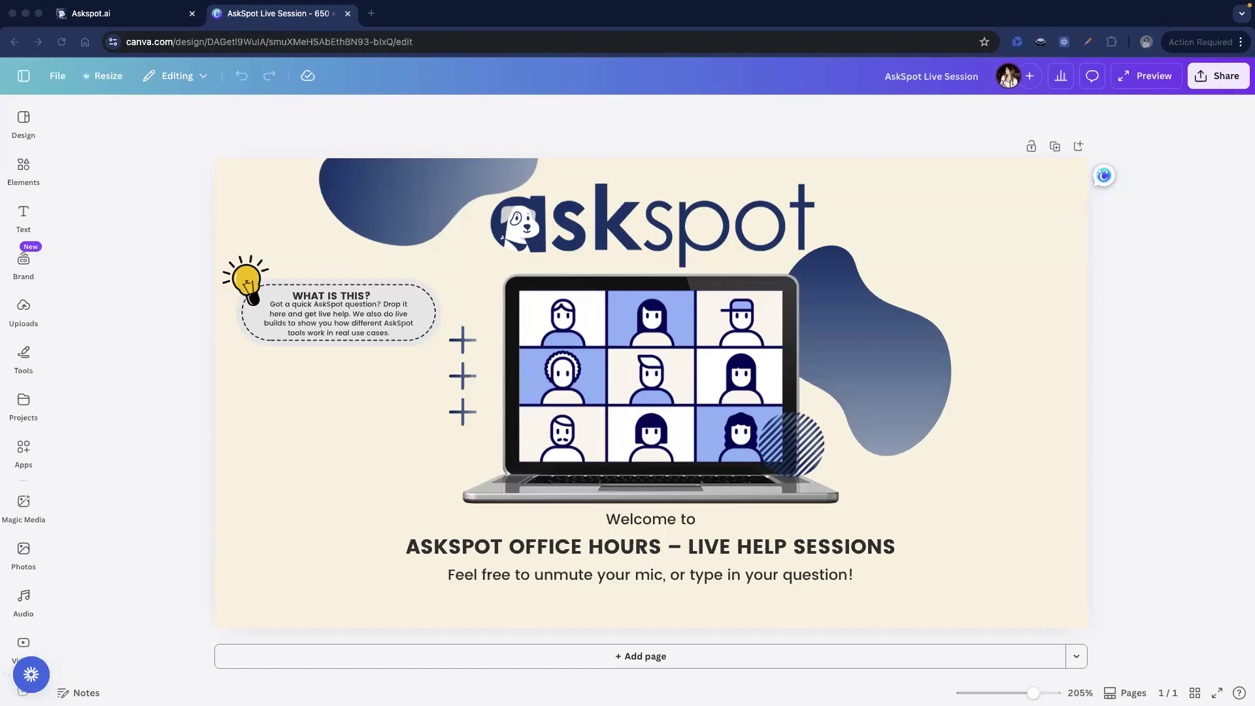
- In the Bot Samples business, create an IntelliForm named 'Client Discovery & Project'
{"action": "left_click", "coordinate": [130, 14]}
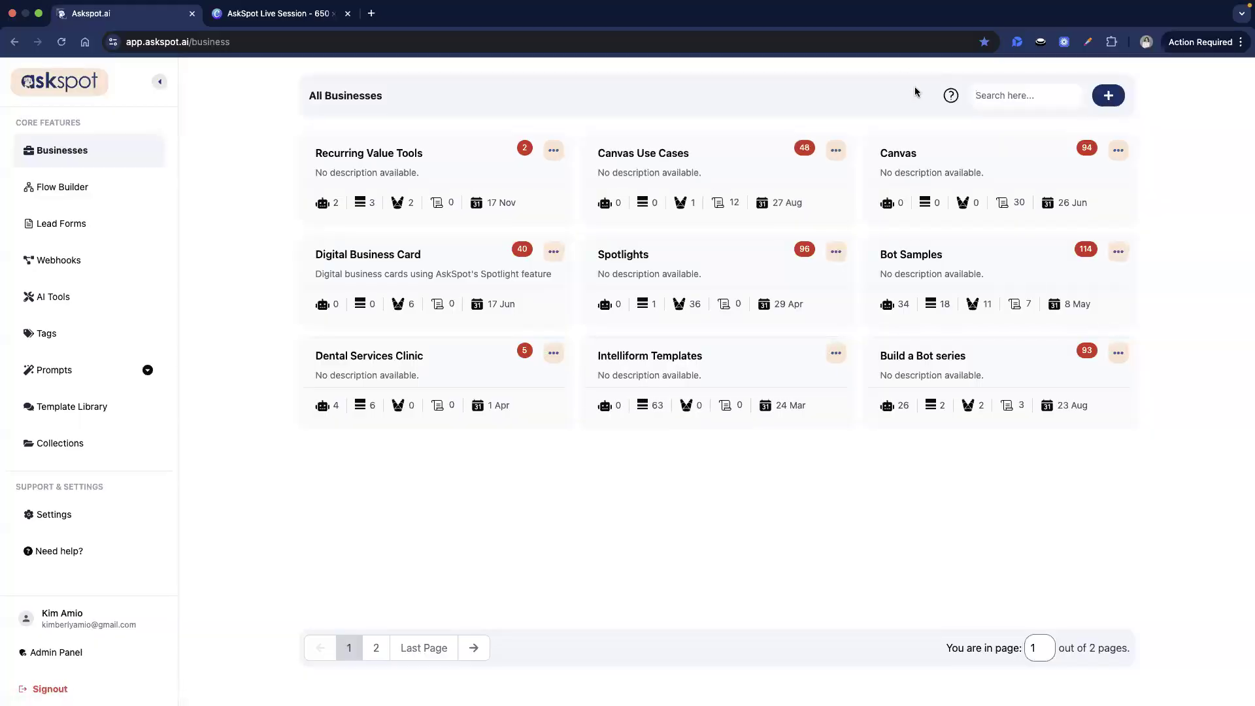
{"action": "left_click", "coordinate": [947, 269]}
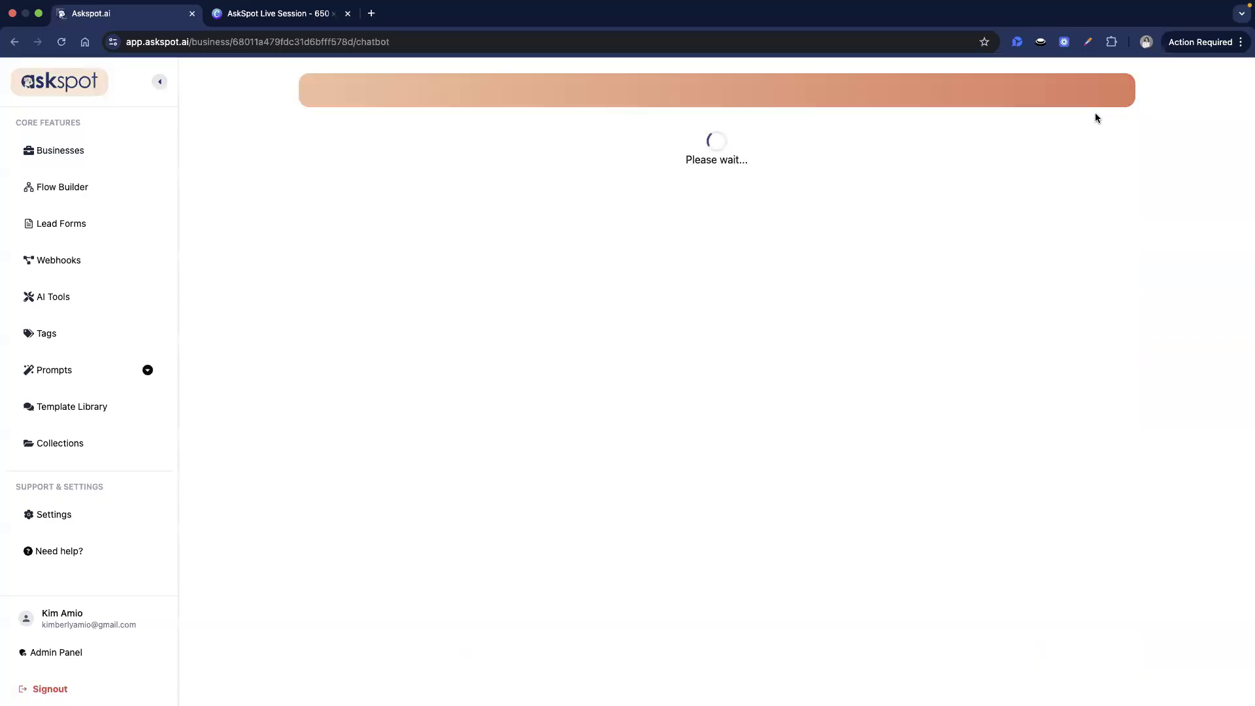
{"action": "left_click", "coordinate": [1117, 97]}
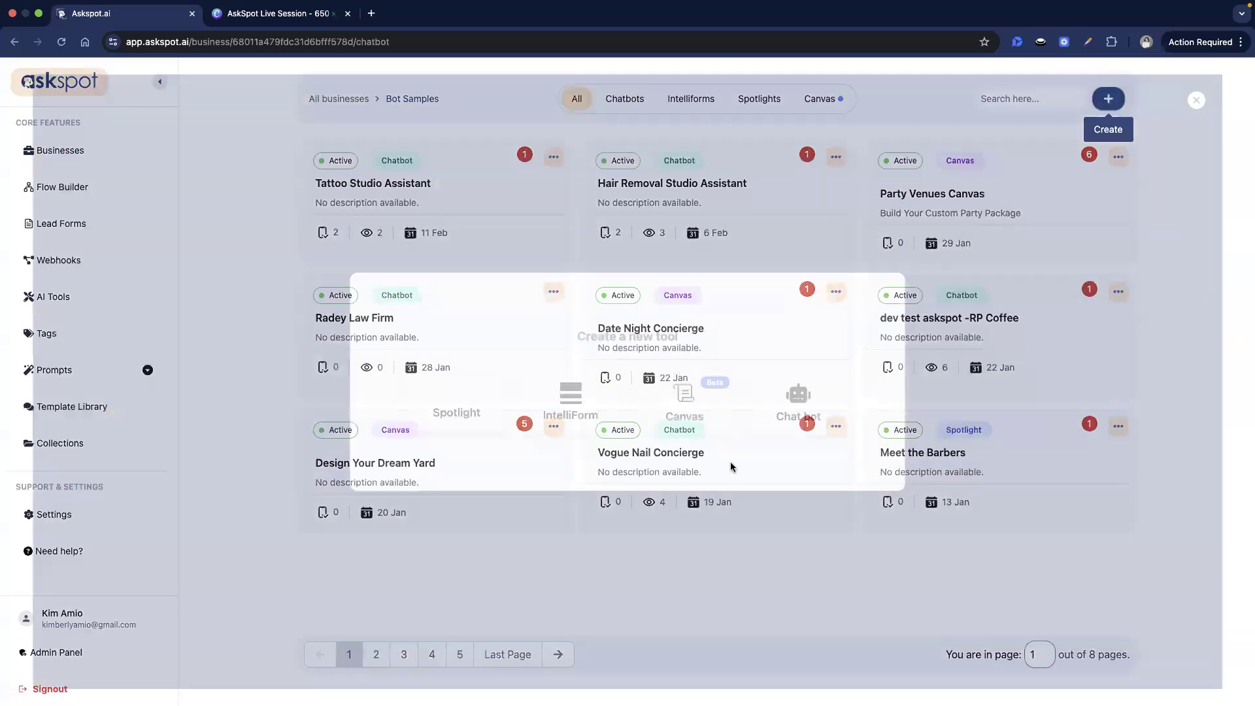
{"action": "left_click", "coordinate": [562, 427]}
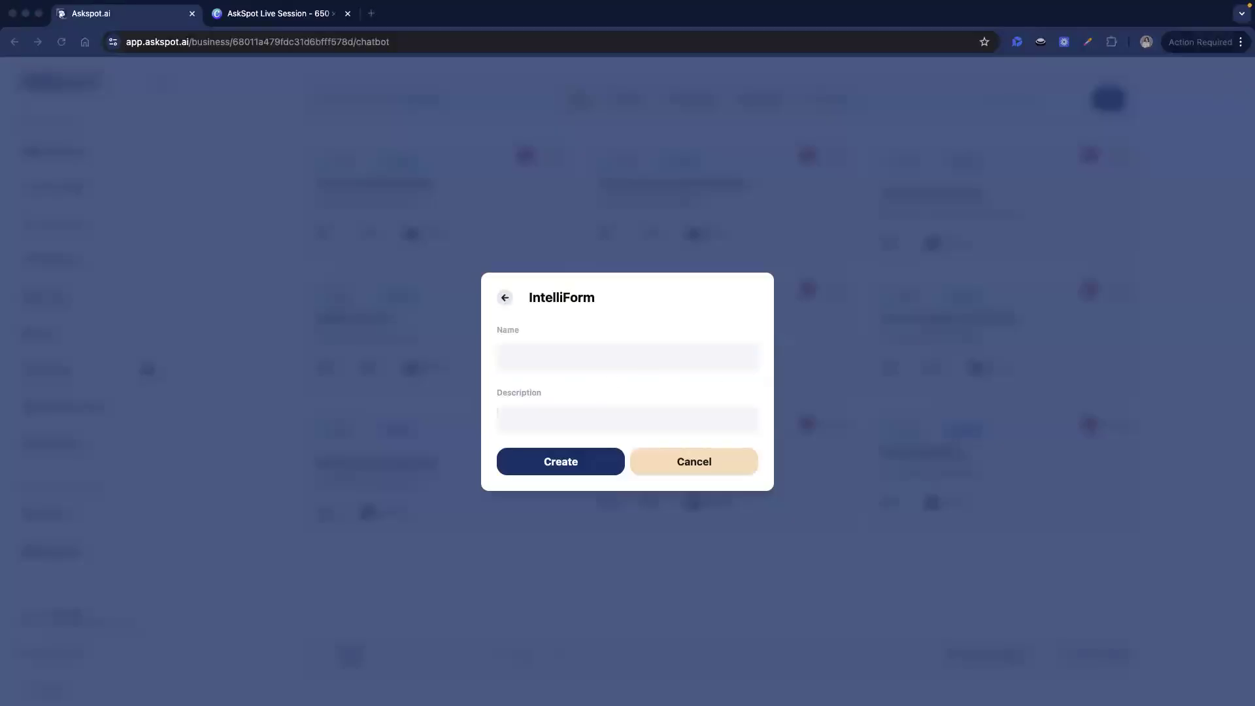
{"action": "left_click", "coordinate": [566, 366]}
{"action": "type", "text": "Client Discovery & Project"}
{"action": "left_click", "coordinate": [569, 400]}
{"action": "left_click", "coordinate": [574, 456]}
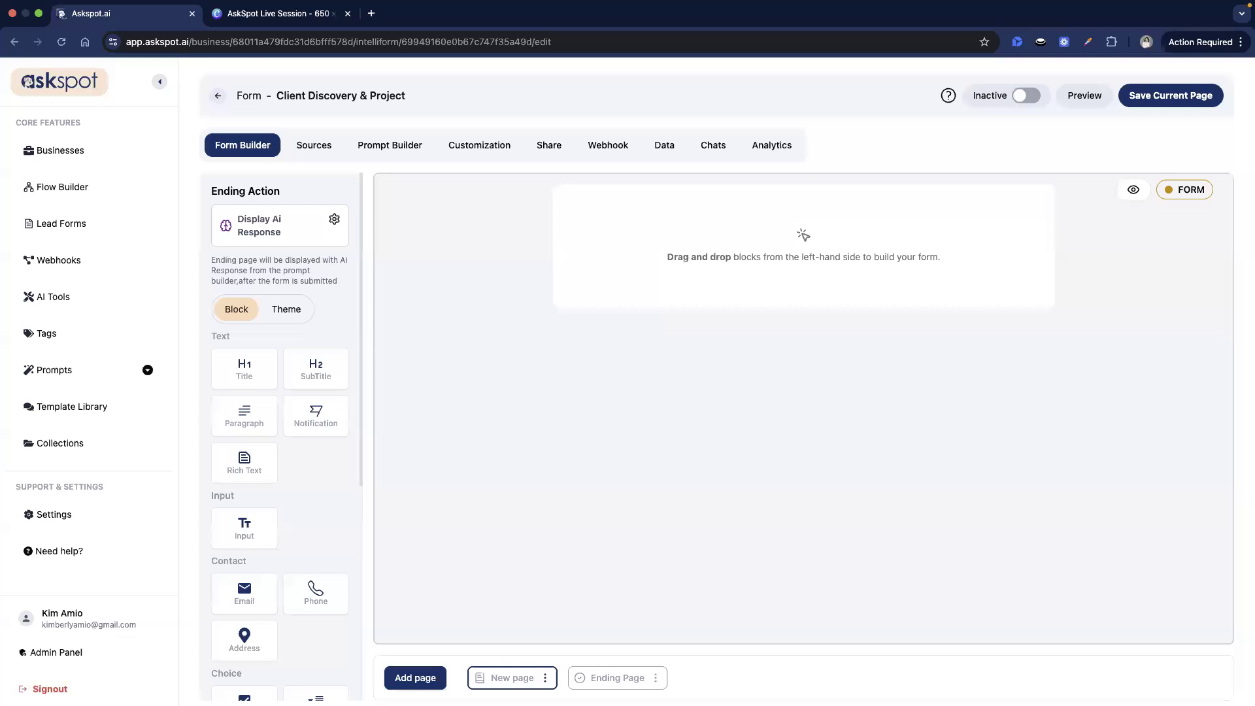
- Add a cover page titled 'Client Discovery & Project Scope Form'
{"action": "left_click", "coordinate": [419, 684]}
{"action": "left_click", "coordinate": [404, 640]}
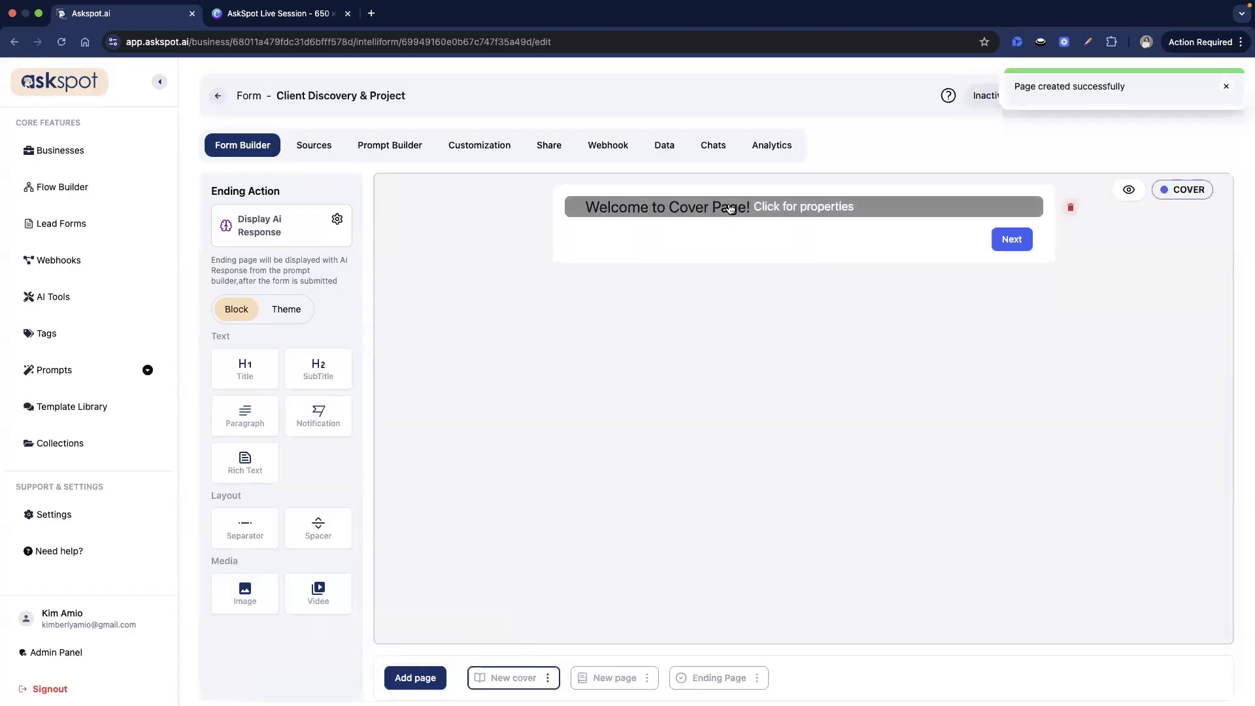
{"action": "left_click", "coordinate": [729, 208]}
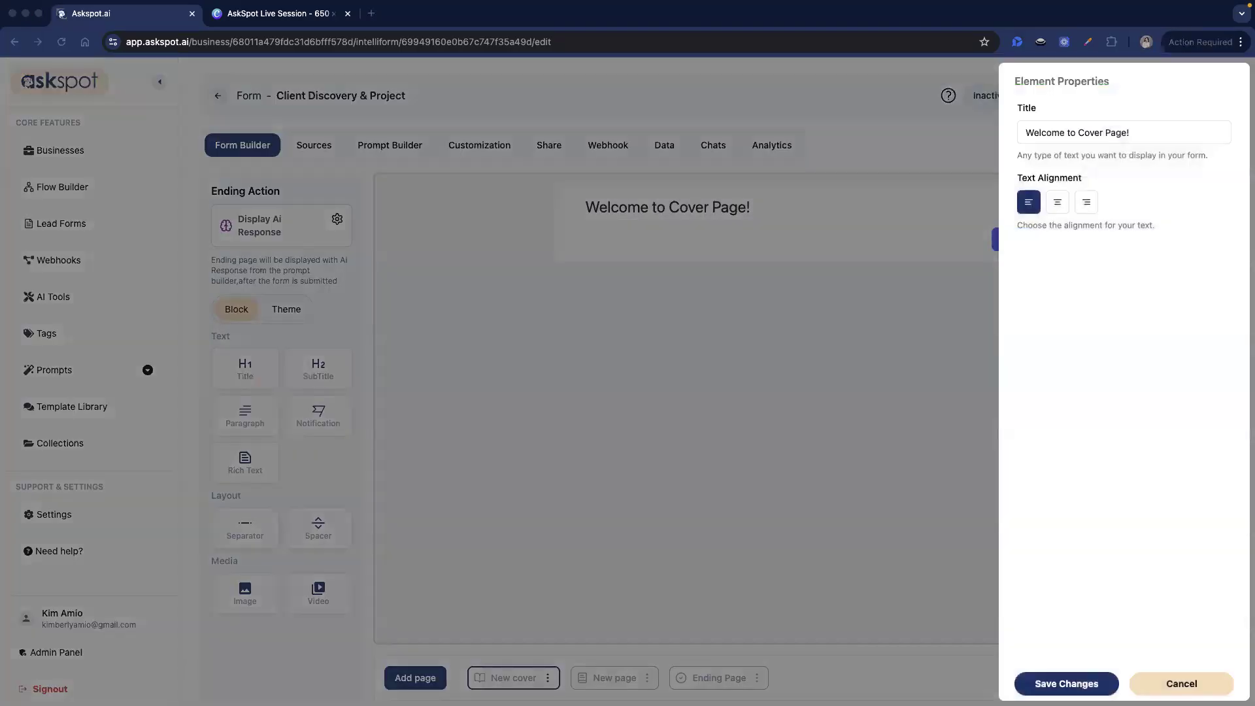
{"action": "triple_click", "coordinate": [1178, 132]}
{"action": "type", "text": "Client Discovery & Project Scope Form"}
{"action": "left_click", "coordinate": [1082, 686]}
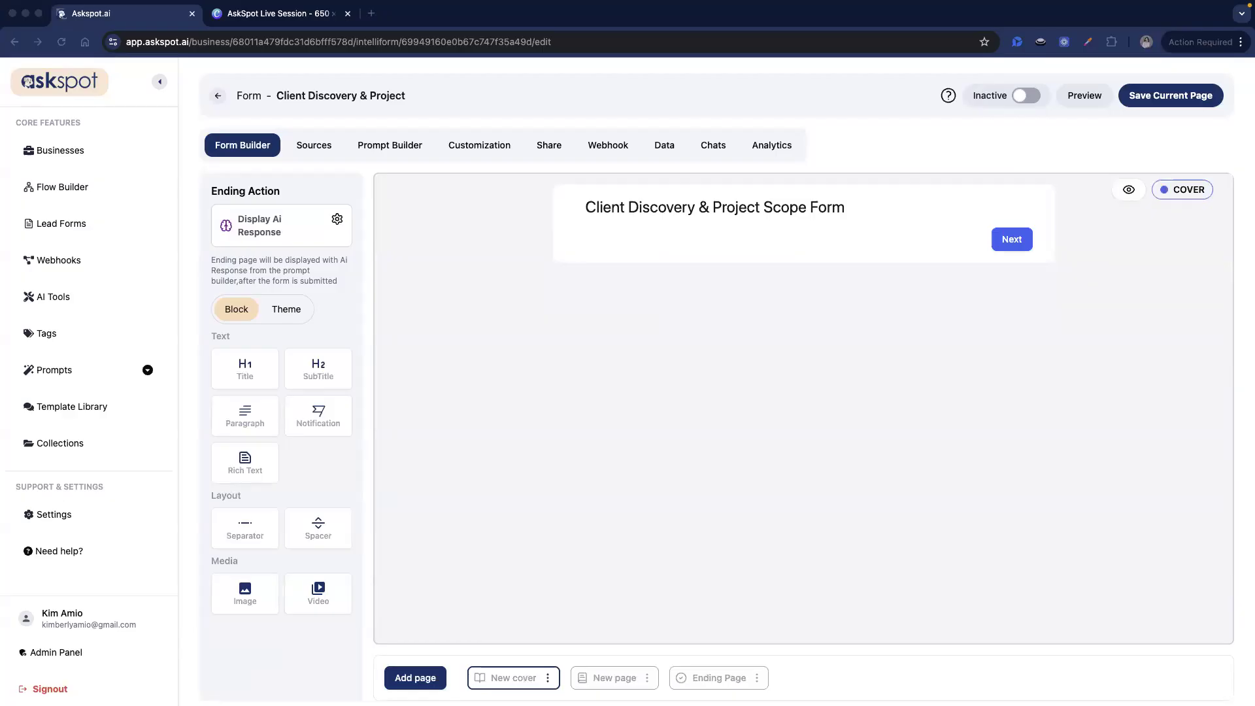
- Add a rich-text introduction saying the form takes 3–5 minutes, and save the page
{"action": "left_click_drag", "start_coordinate": [245, 461], "coordinate": [645, 236]}
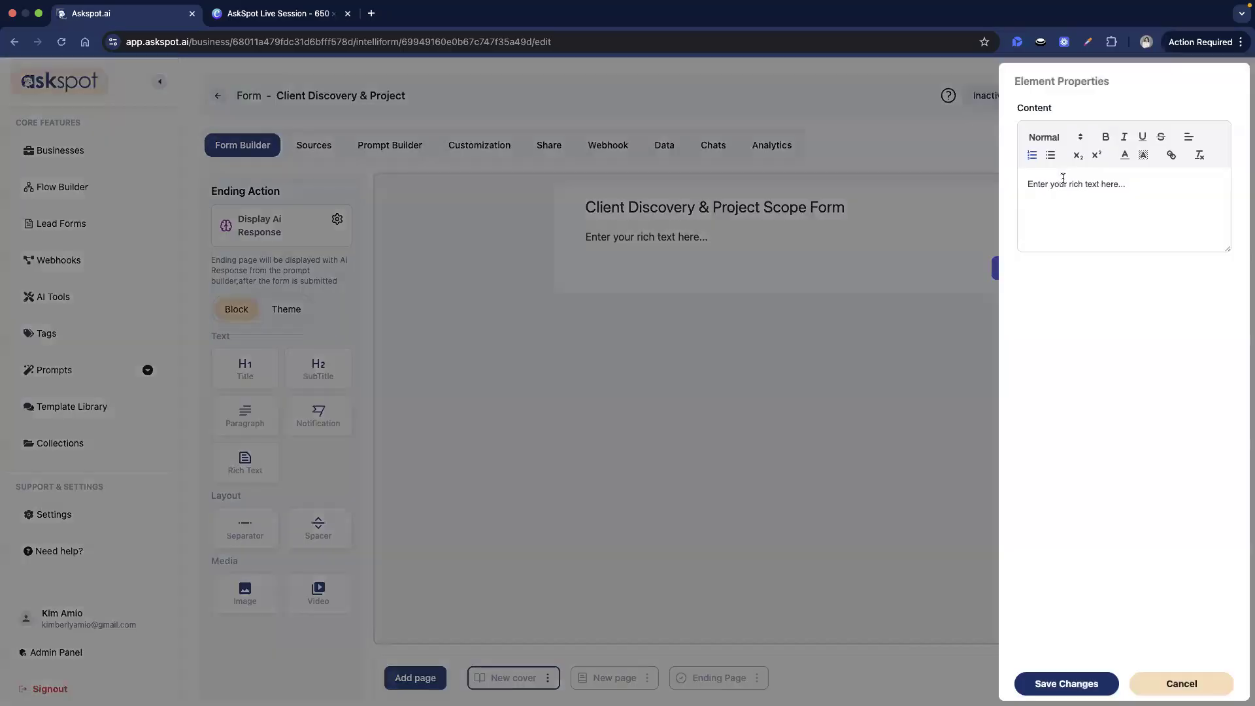
{"action": "left_click", "coordinate": [1063, 178]}
{"action": "type", "text": "Let’s Build a Growth Plan That Actually Works. This short form helps us understand your business, goals, and budget so we can determine the right strategy and next steps. Please answer thoughtfully — the more detail you provide, the more accurate our recommendations will be. Takes 3–5 minutes to complete."}
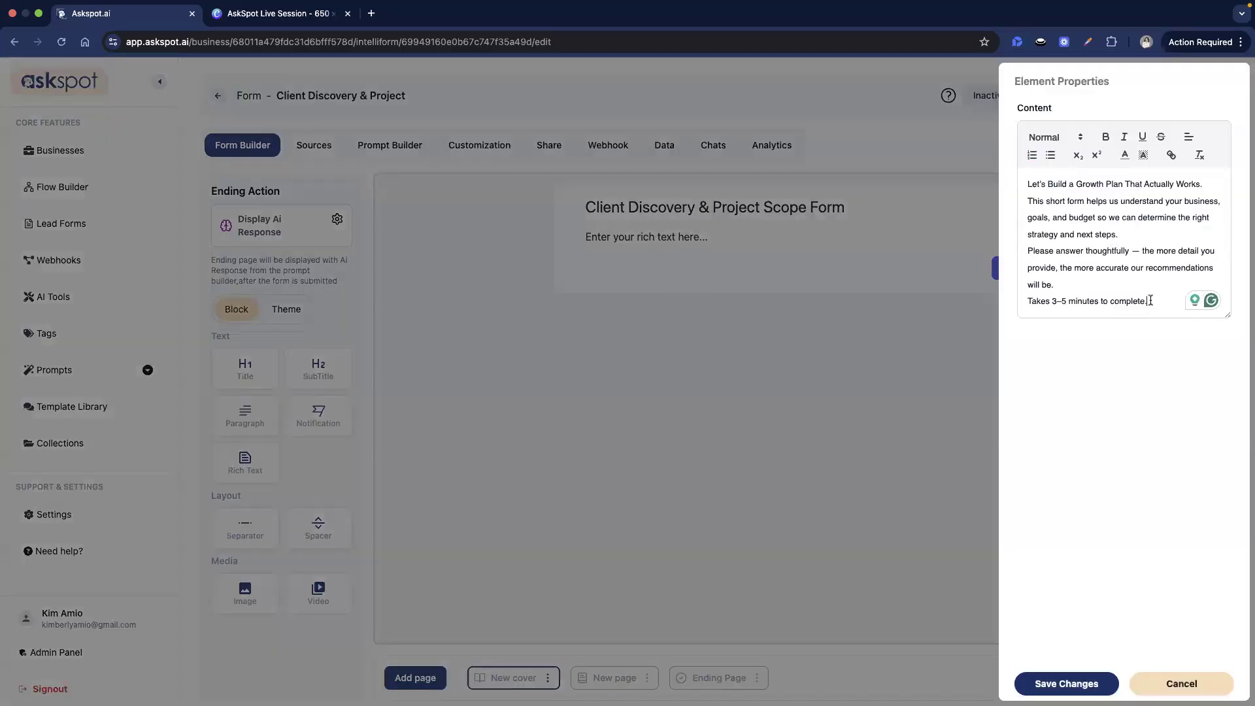
{"action": "left_click", "coordinate": [1055, 685]}
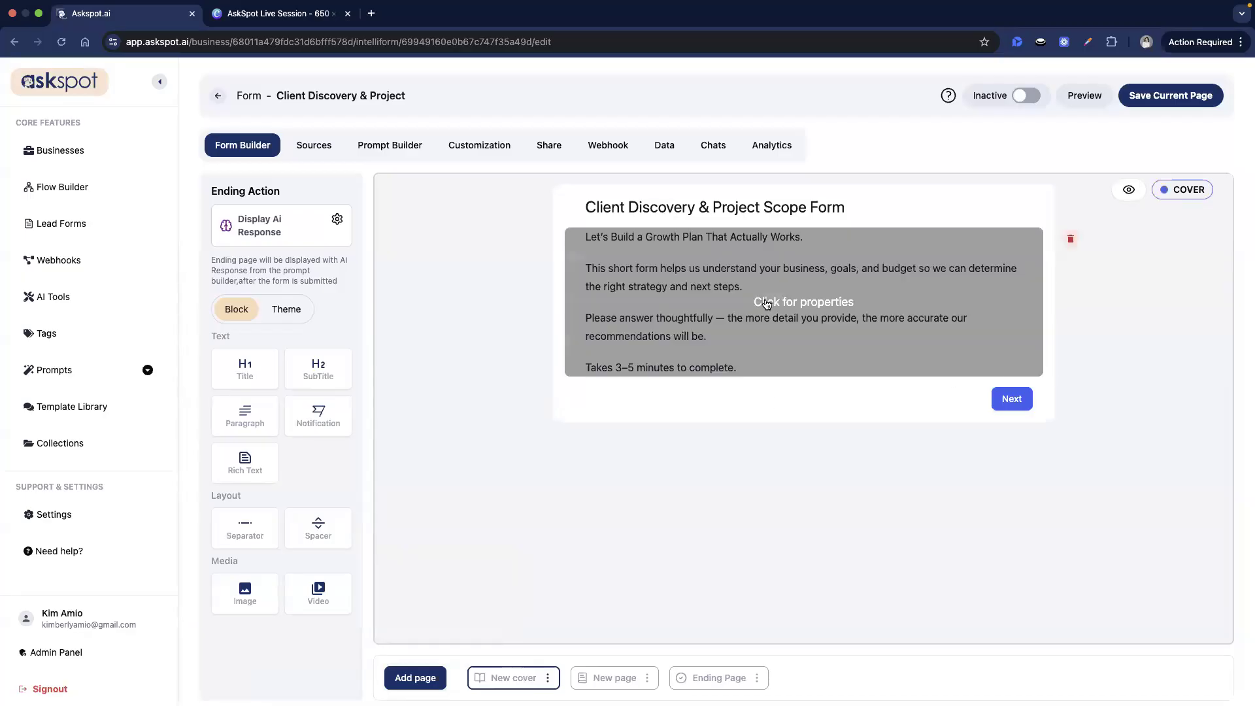
{"action": "left_click", "coordinate": [1122, 97]}
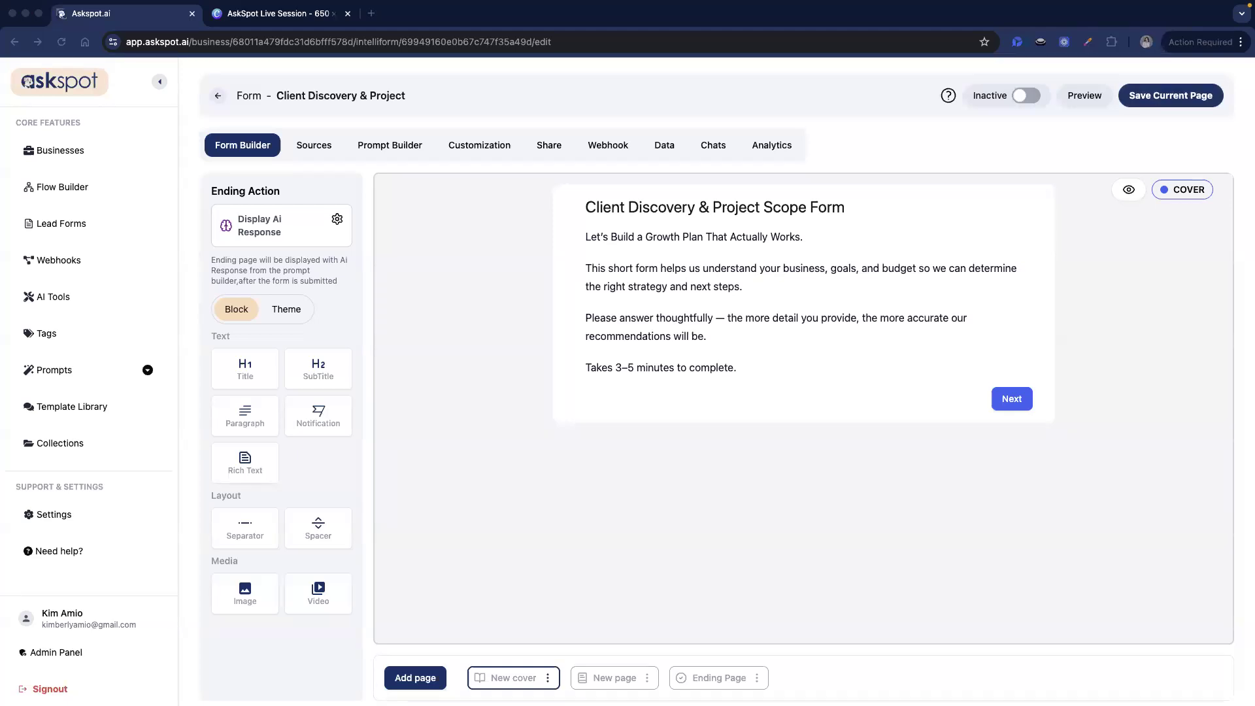
{"action": "left_click", "coordinate": [548, 680]}
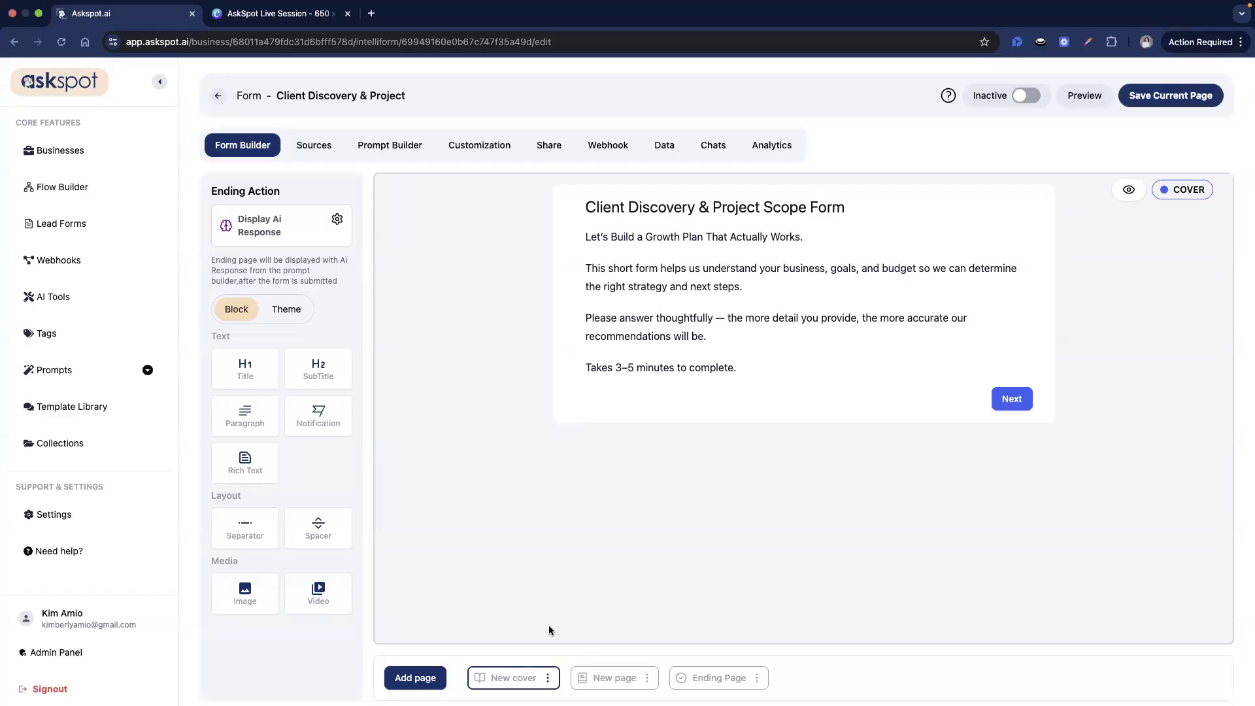
- Rename the cover page to 'Welcome'
{"action": "left_click", "coordinate": [531, 610]}
{"action": "left_click", "coordinate": [530, 378]}
{"action": "key", "text": "super+a"}
{"action": "type", "text": "Welcome"}
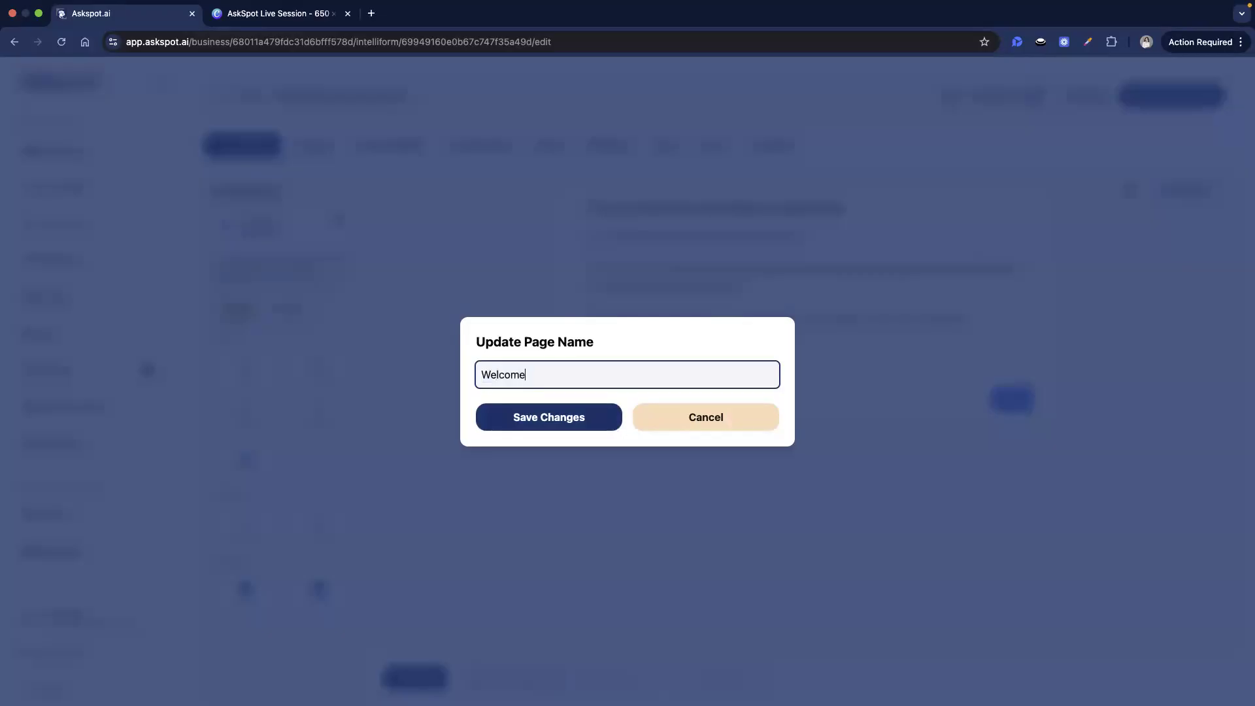
{"action": "left_click", "coordinate": [578, 431]}
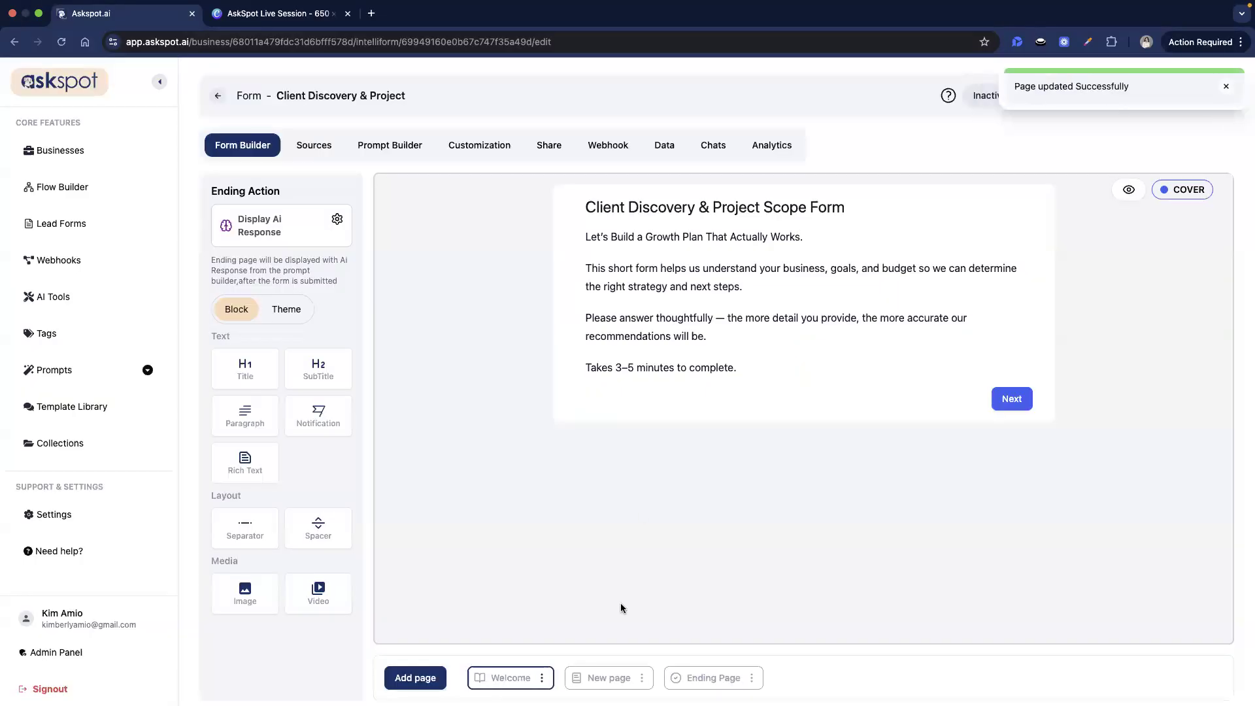
- Rename the second form page to 'Basic Information'
{"action": "left_click", "coordinate": [610, 681]}
{"action": "left_click", "coordinate": [641, 677]}
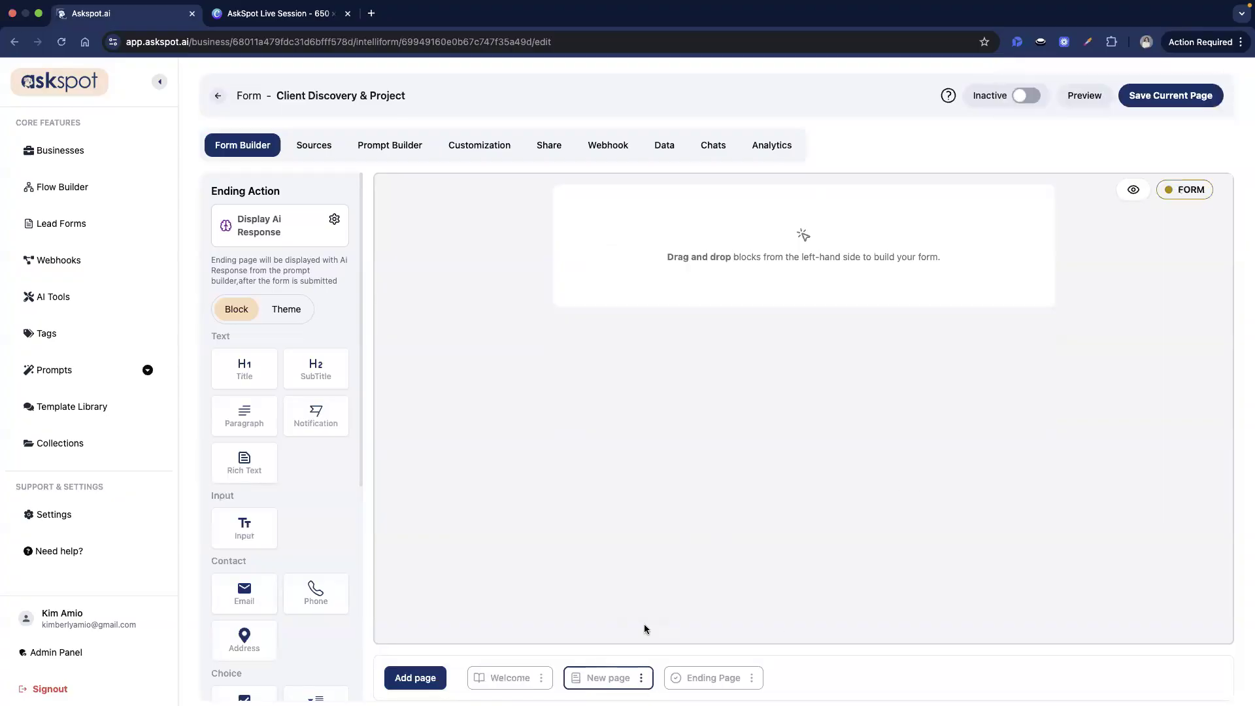
{"action": "left_click", "coordinate": [647, 611]}
{"action": "triple_click", "coordinate": [573, 374]}
{"action": "type", "text": "Basic Information"}
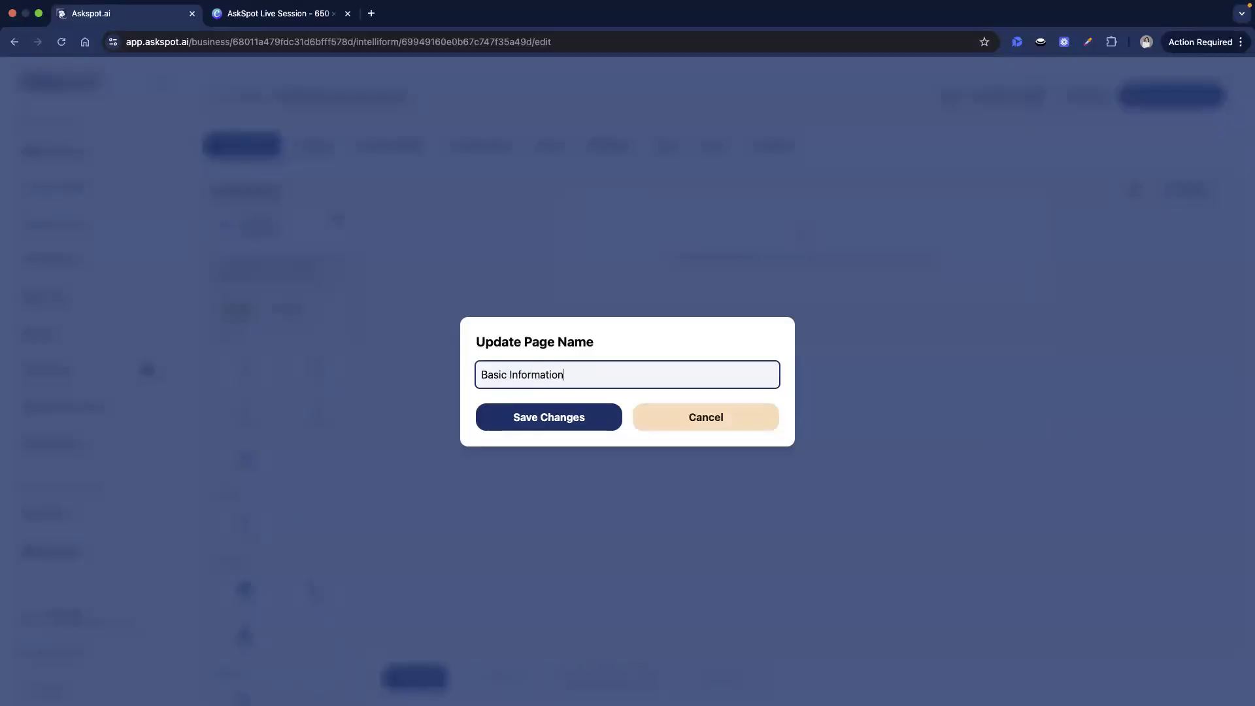
{"action": "left_click", "coordinate": [511, 418]}
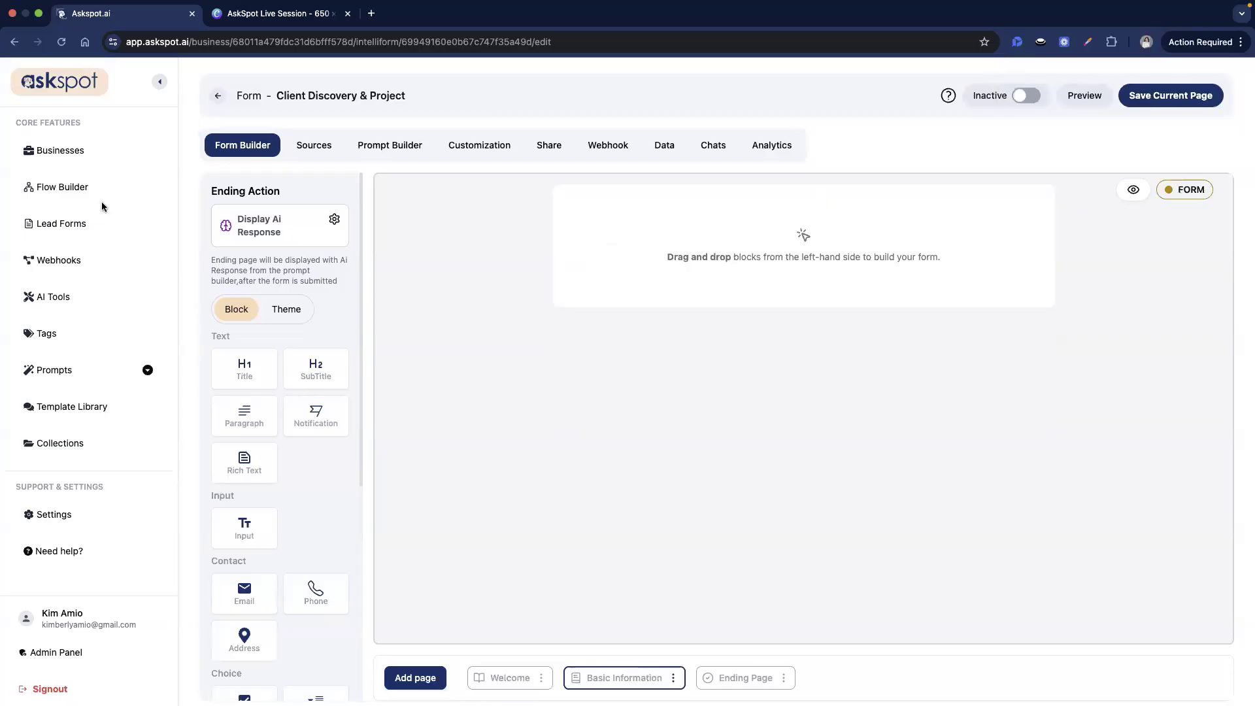
- Add a required text question with id full_name, label '1. Full Name' and helper text
{"action": "scroll", "coordinate": [252, 424], "scroll_direction": "down", "scroll_amount": 1}
{"action": "scroll", "coordinate": [252, 395], "scroll_direction": "down", "scroll_amount": 4}
{"action": "scroll", "coordinate": [253, 393], "scroll_direction": "up", "scroll_amount": 2}
{"action": "left_click_drag", "start_coordinate": [266, 451], "coordinate": [667, 272]}
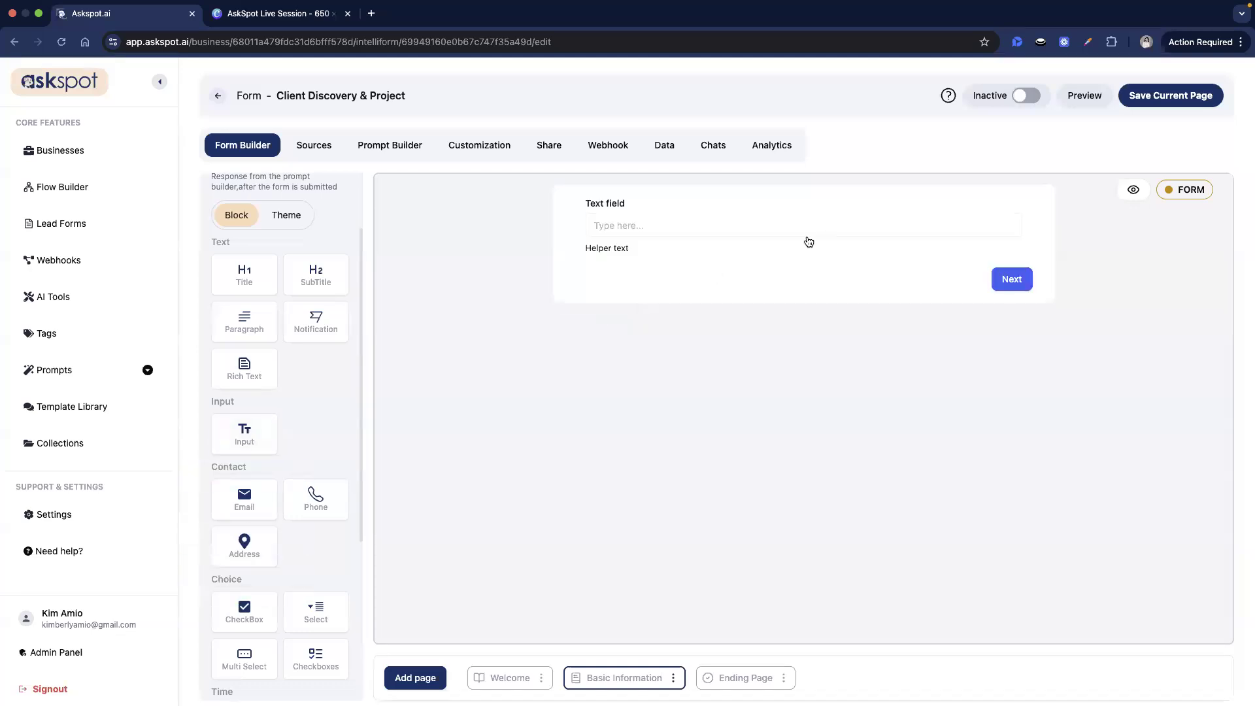
{"action": "left_click", "coordinate": [806, 241]}
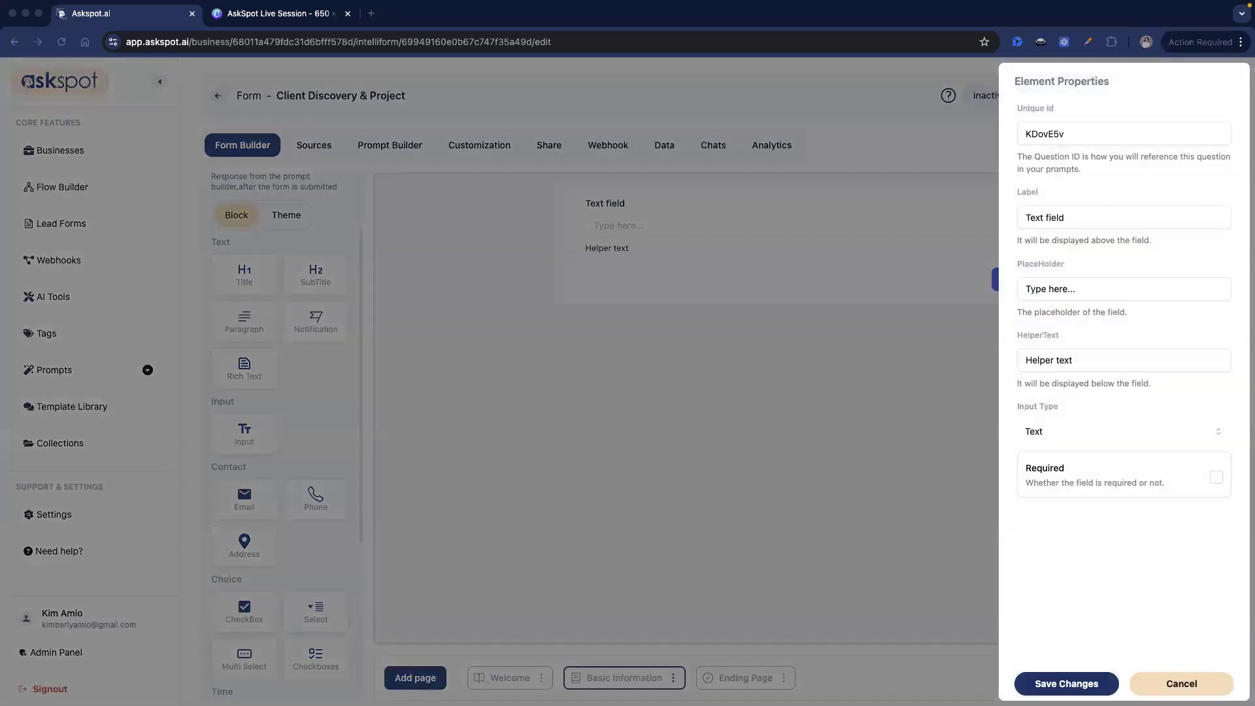
{"action": "double_click", "coordinate": [1102, 135]}
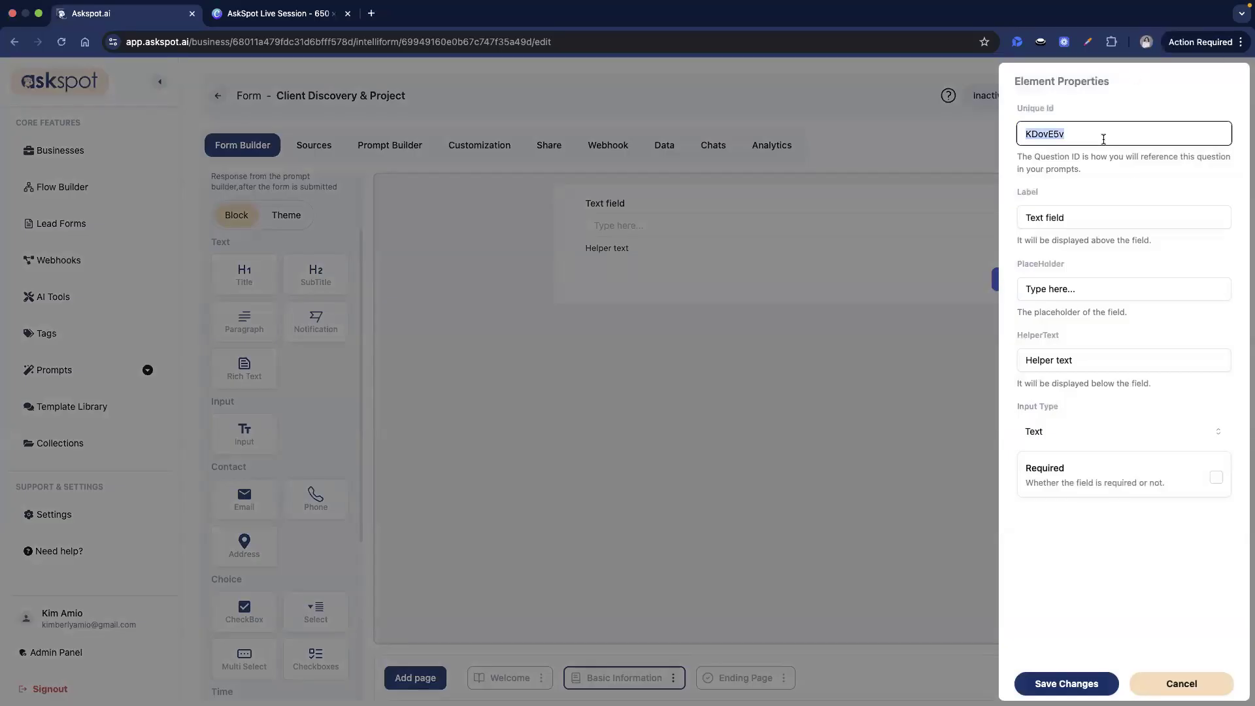
{"action": "type", "text": "full_name"}
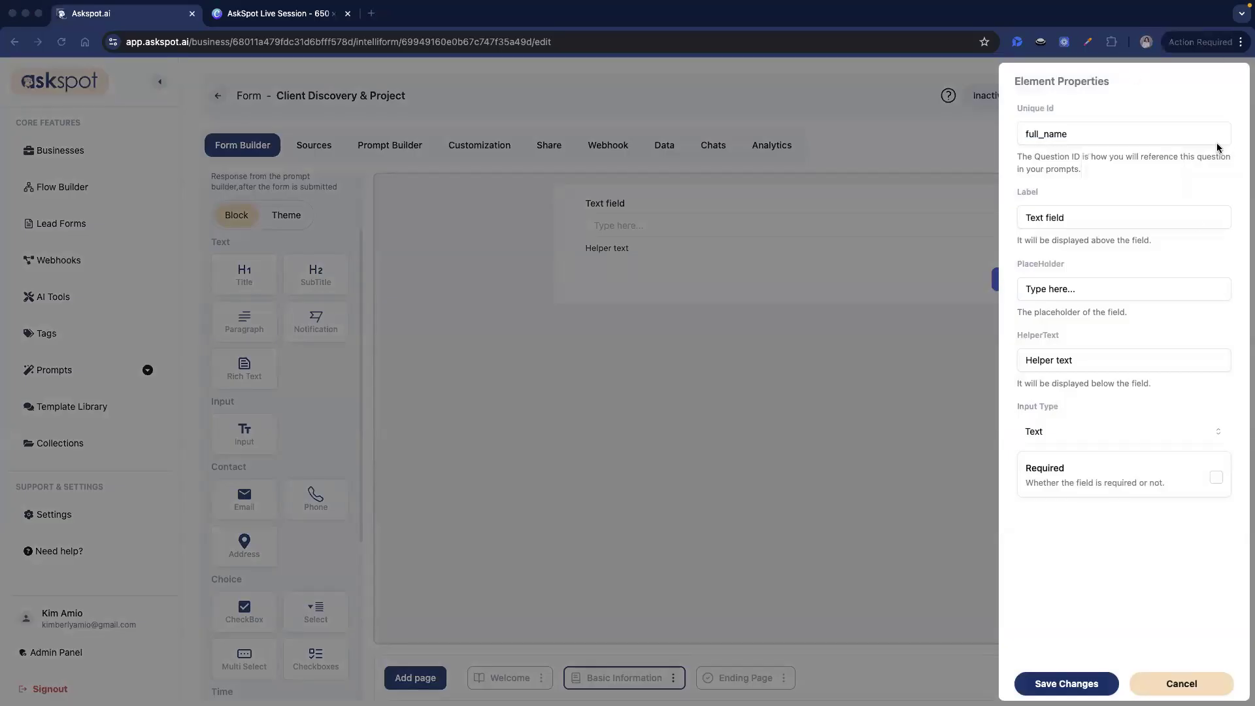
{"action": "triple_click", "coordinate": [1170, 218]}
{"action": "type", "text": "1. Full Name"}
{"action": "key", "text": "super+Tab"}
{"action": "triple_click", "coordinate": [1056, 360]}
{"action": "type", "text": "Enter your Full Name here"}
{"action": "left_click", "coordinate": [1121, 509]}
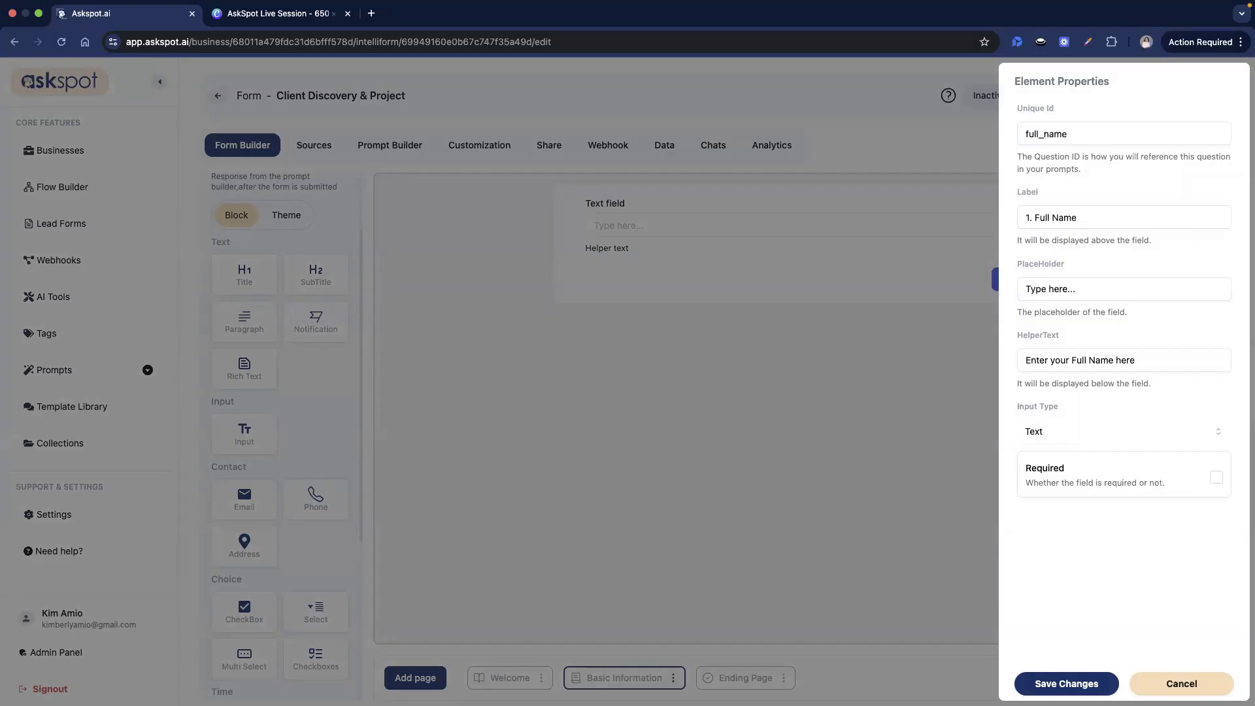
{"action": "left_click", "coordinate": [1216, 476]}
{"action": "left_click", "coordinate": [1095, 684]}
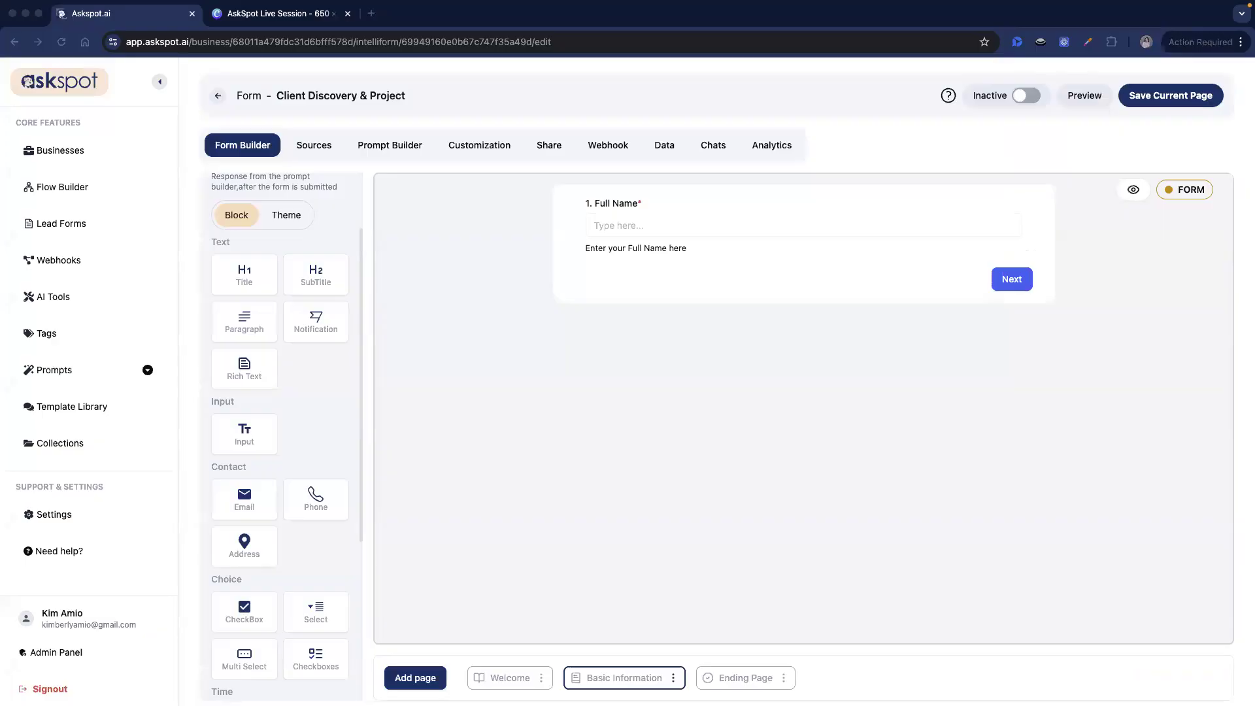
- Add a '2. Company Name' question with id company and helper text
{"action": "left_click_drag", "start_coordinate": [257, 439], "coordinate": [790, 287]}
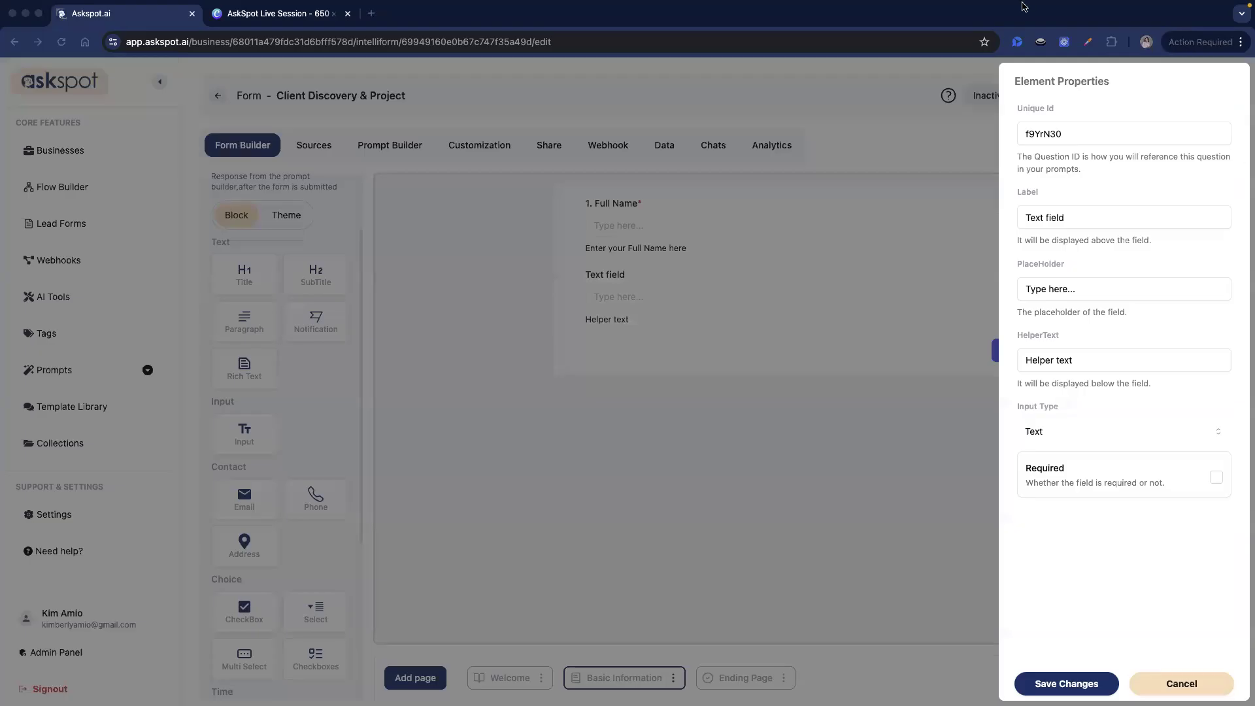
{"action": "double_click", "coordinate": [1048, 135]}
{"action": "type", "text": "company"}
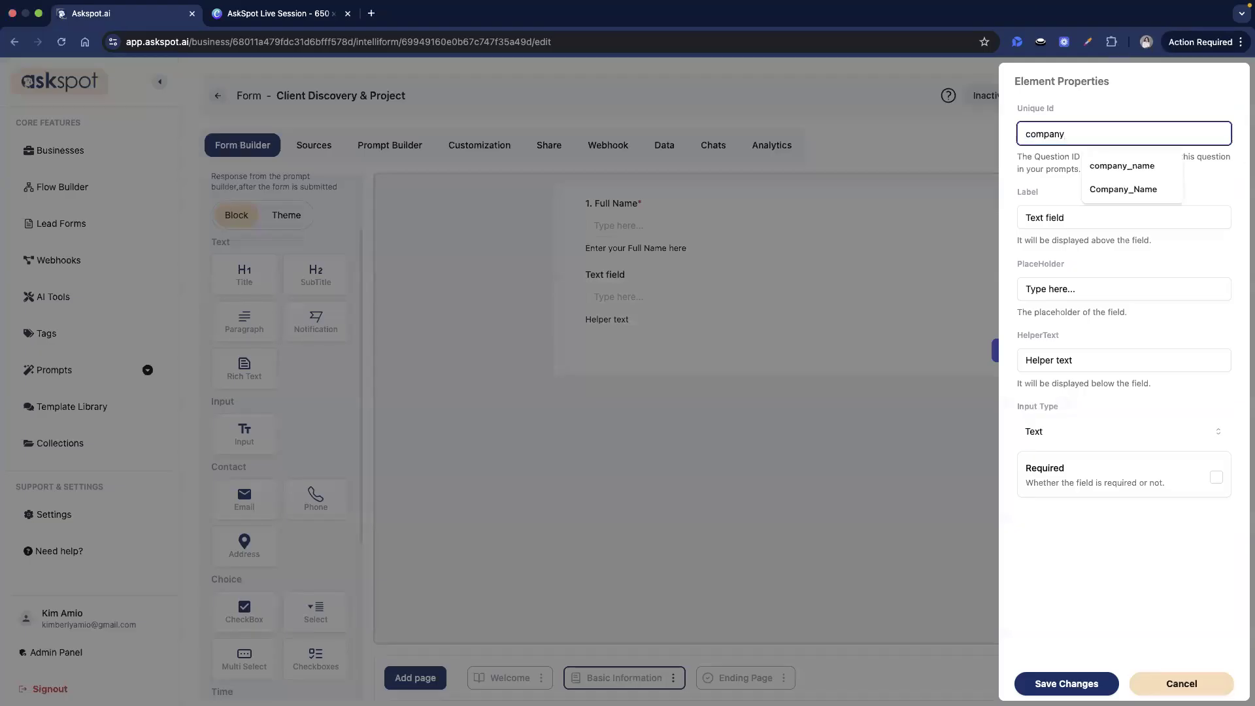
{"action": "left_click", "coordinate": [1124, 215]}
{"action": "triple_click", "coordinate": [1124, 215]}
{"action": "type", "text": "2. Company Name"}
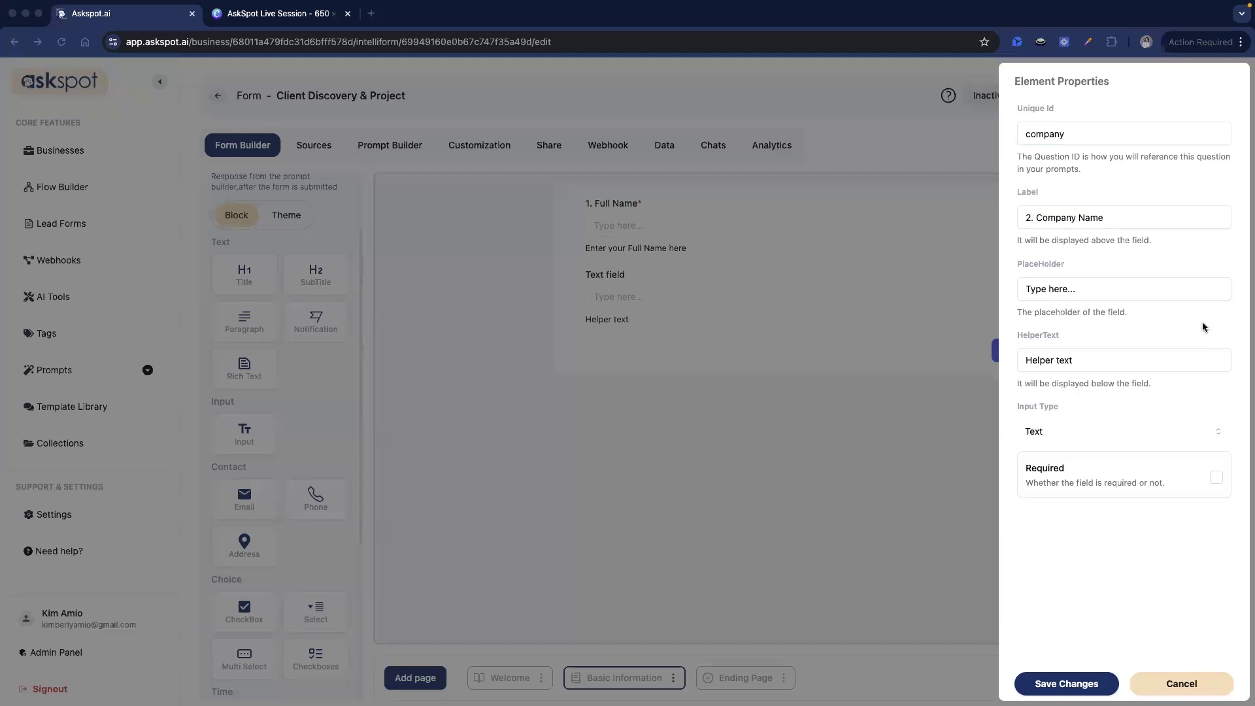
{"action": "triple_click", "coordinate": [1097, 360]}
{"action": "type", "text": "Enter your Company Name here"}
{"action": "left_click", "coordinate": [1103, 408]}
{"action": "left_click", "coordinate": [1092, 684]}
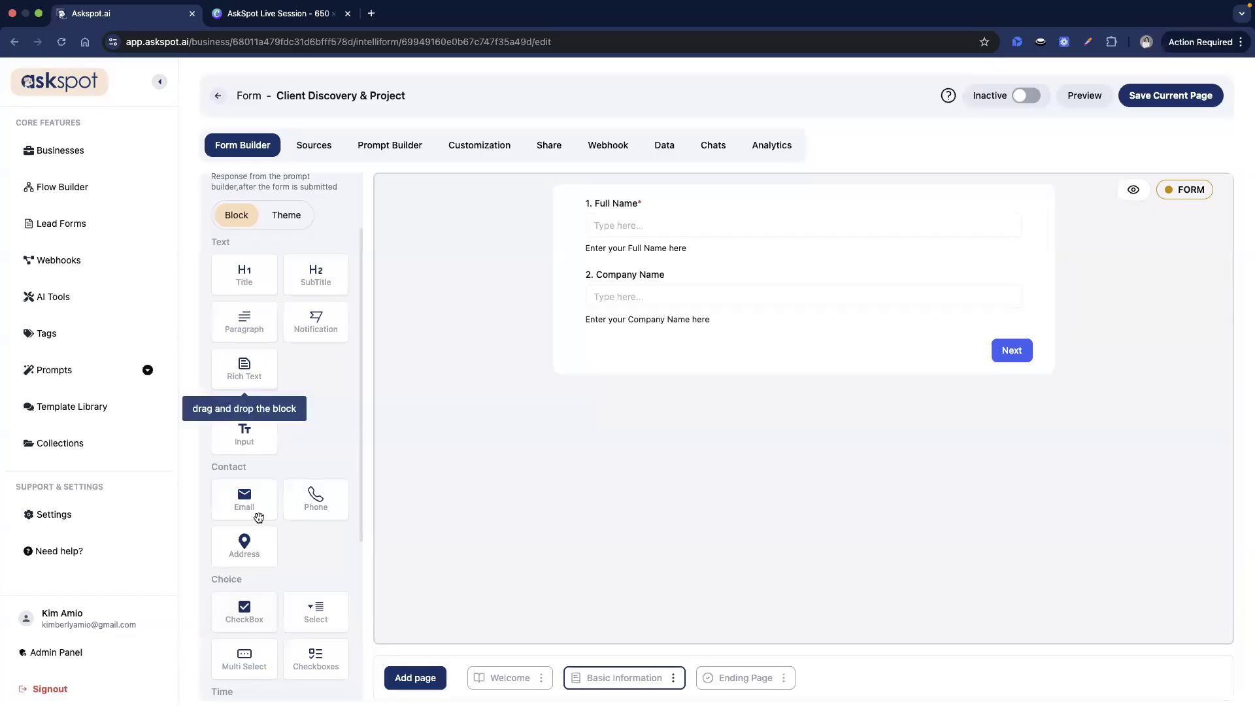
- Add an email question with id email labelled '3. Email Address'
{"action": "scroll", "coordinate": [261, 421], "scroll_direction": "down", "scroll_amount": 2}
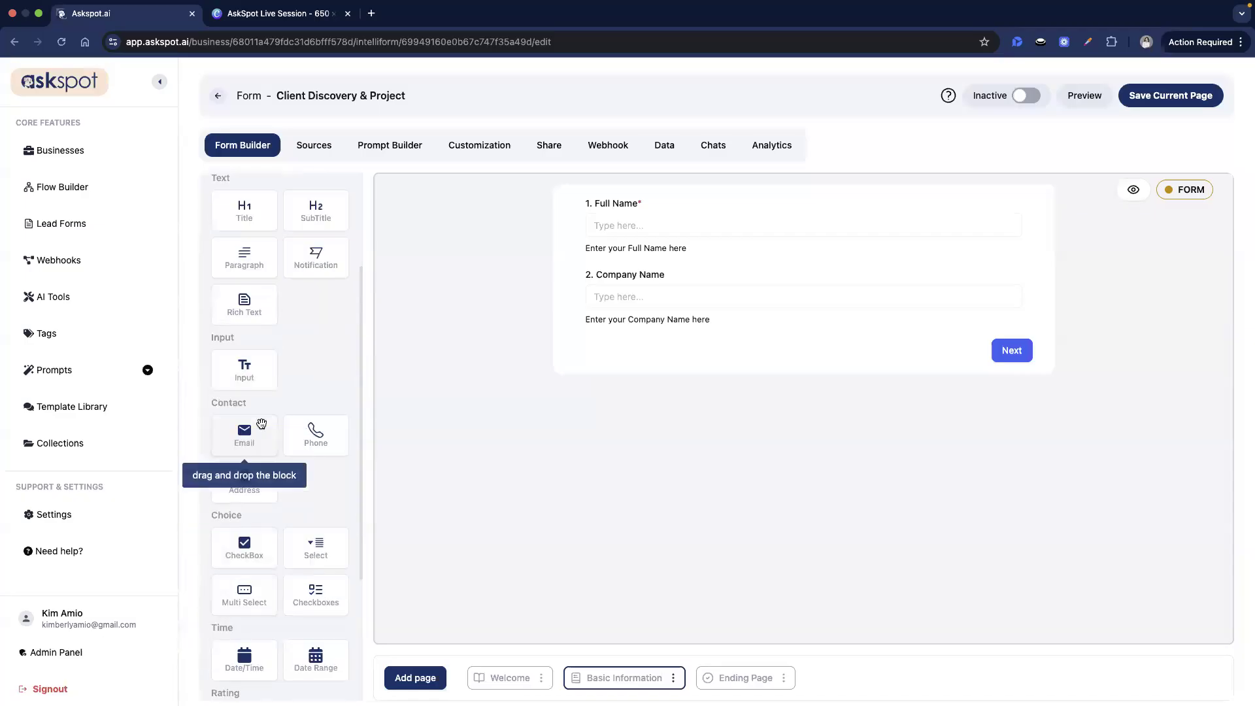
{"action": "left_click_drag", "start_coordinate": [252, 431], "coordinate": [704, 341]}
{"action": "left_click", "coordinate": [703, 366]}
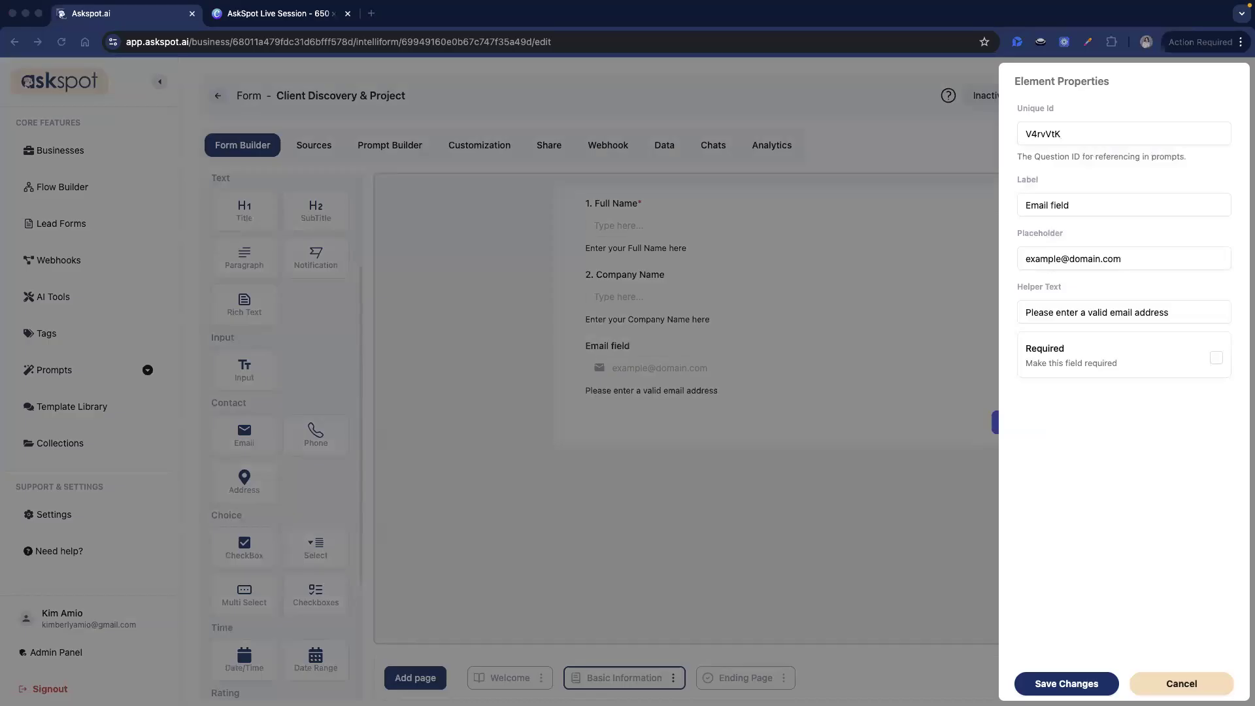
{"action": "left_click", "coordinate": [1154, 145]}
{"action": "double_click", "coordinate": [1154, 145]}
{"action": "triple_click", "coordinate": [1143, 135]}
{"action": "type", "text": "email"}
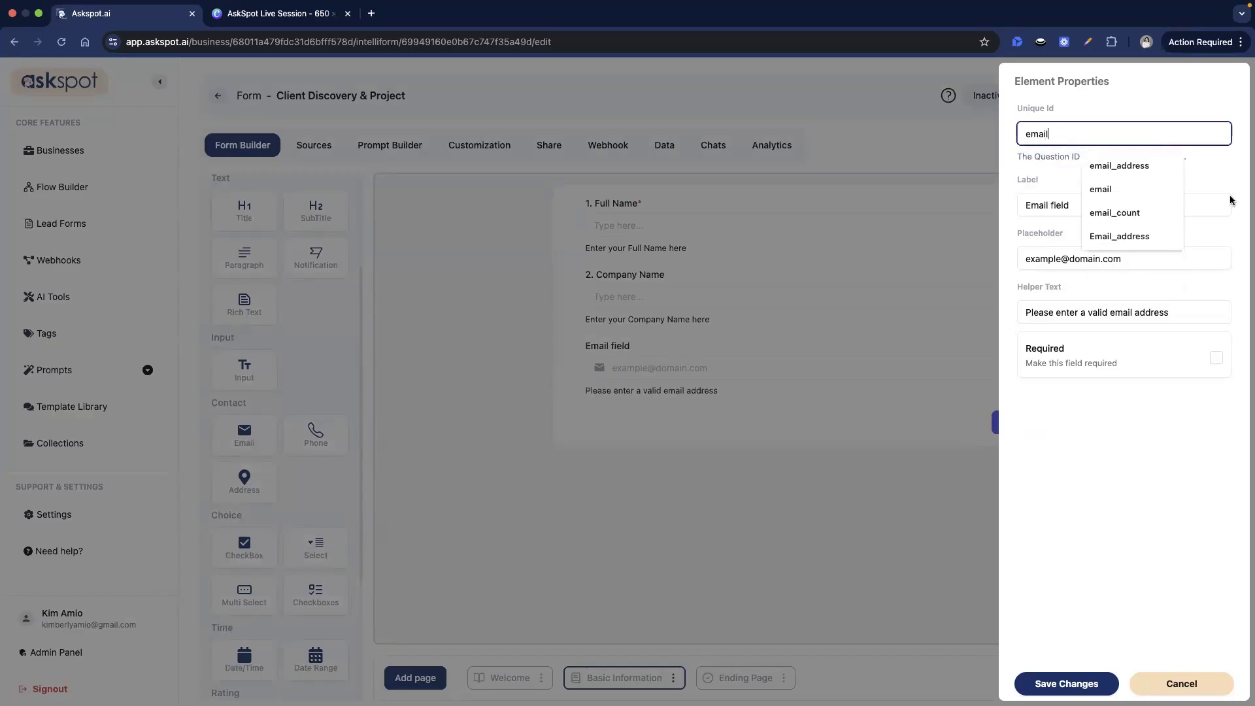
{"action": "double_click", "coordinate": [1057, 205]}
{"action": "type", "text": "Address"}
{"action": "left_click", "coordinate": [1067, 260]}
{"action": "left_click", "coordinate": [1125, 414]}
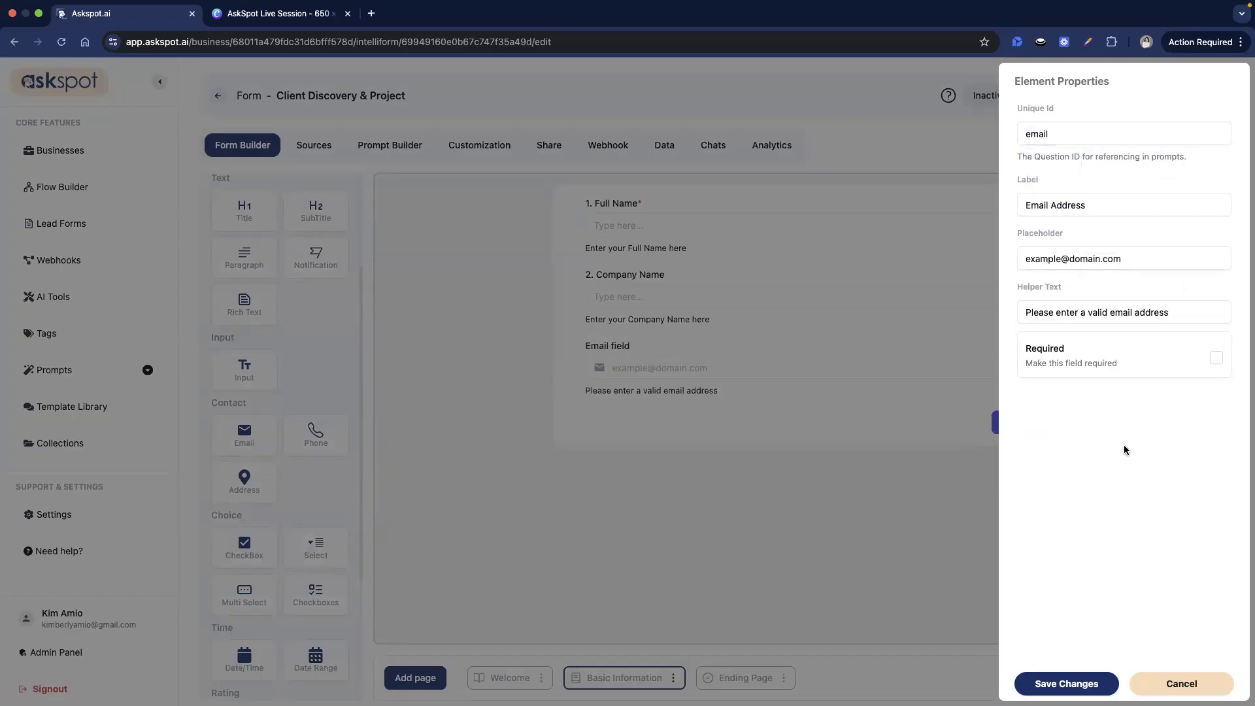
{"action": "left_click", "coordinate": [1025, 206]}
{"action": "type", "text": "3."}
{"action": "left_click", "coordinate": [1065, 683]}
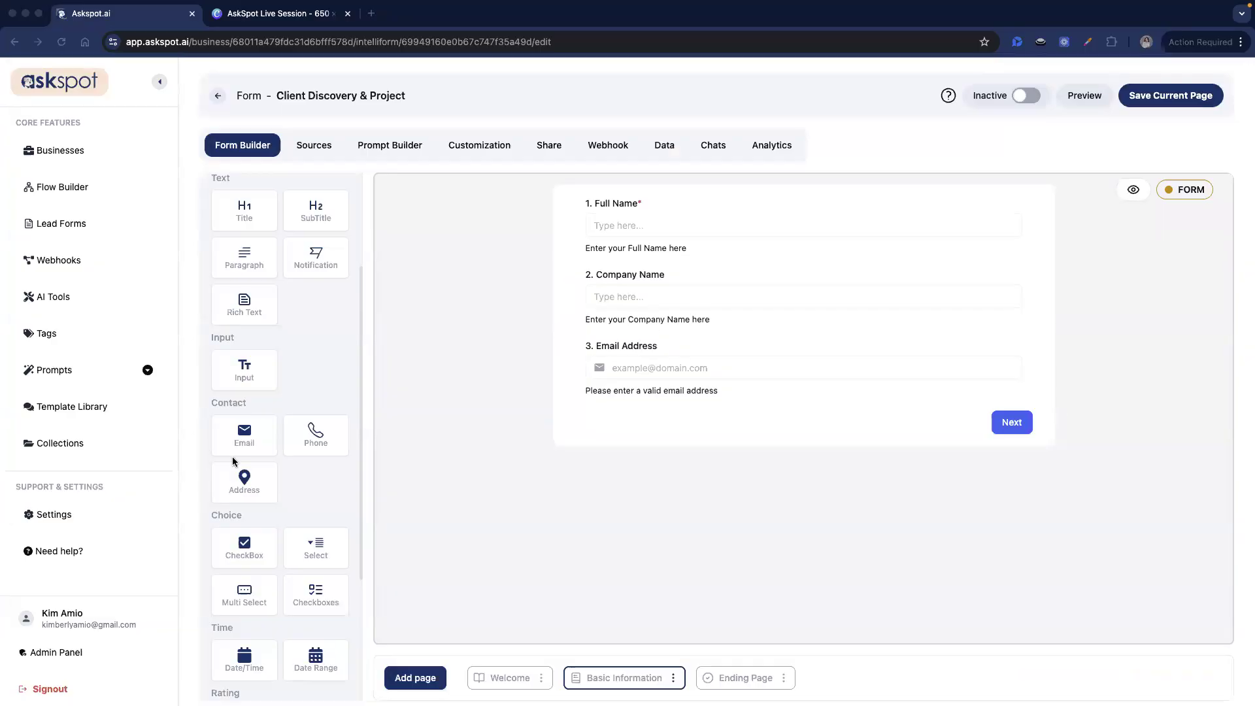
- Add a '4. Website URL' text question with id web_url and helper text
{"action": "scroll", "coordinate": [246, 396], "scroll_direction": "up", "scroll_amount": 1}
{"action": "left_click_drag", "start_coordinate": [246, 396], "coordinate": [694, 426]}
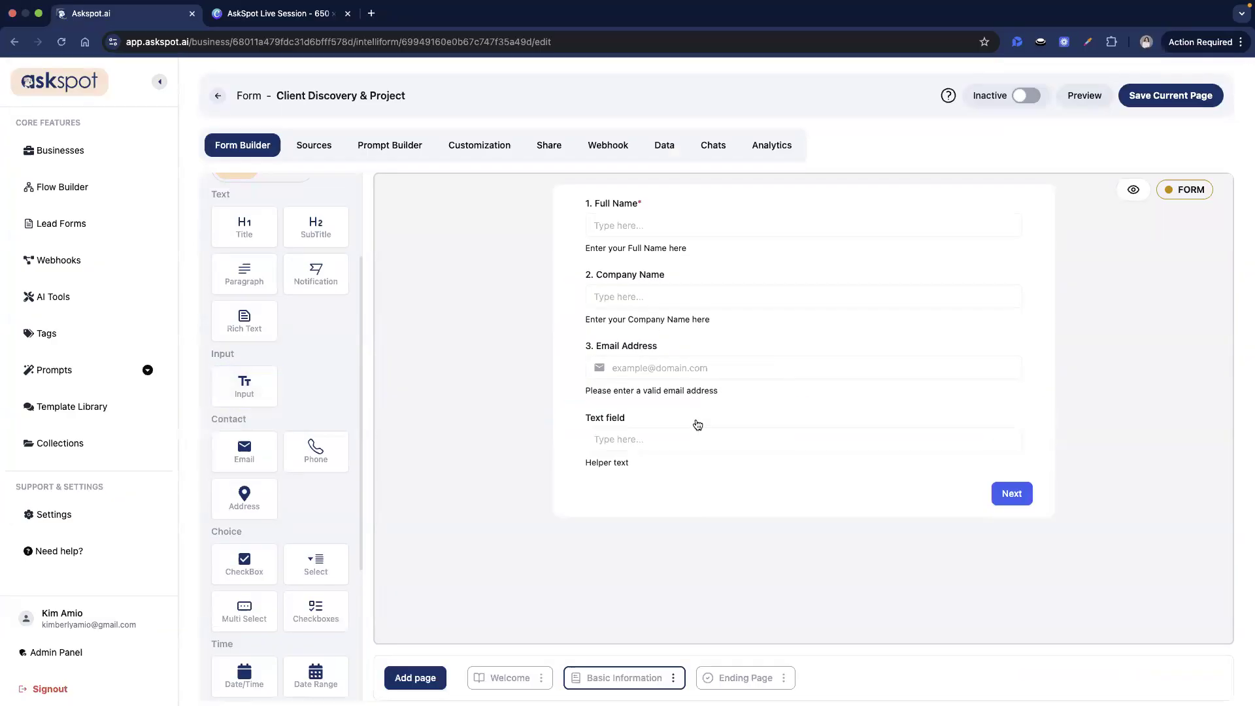
{"action": "left_click", "coordinate": [692, 430]}
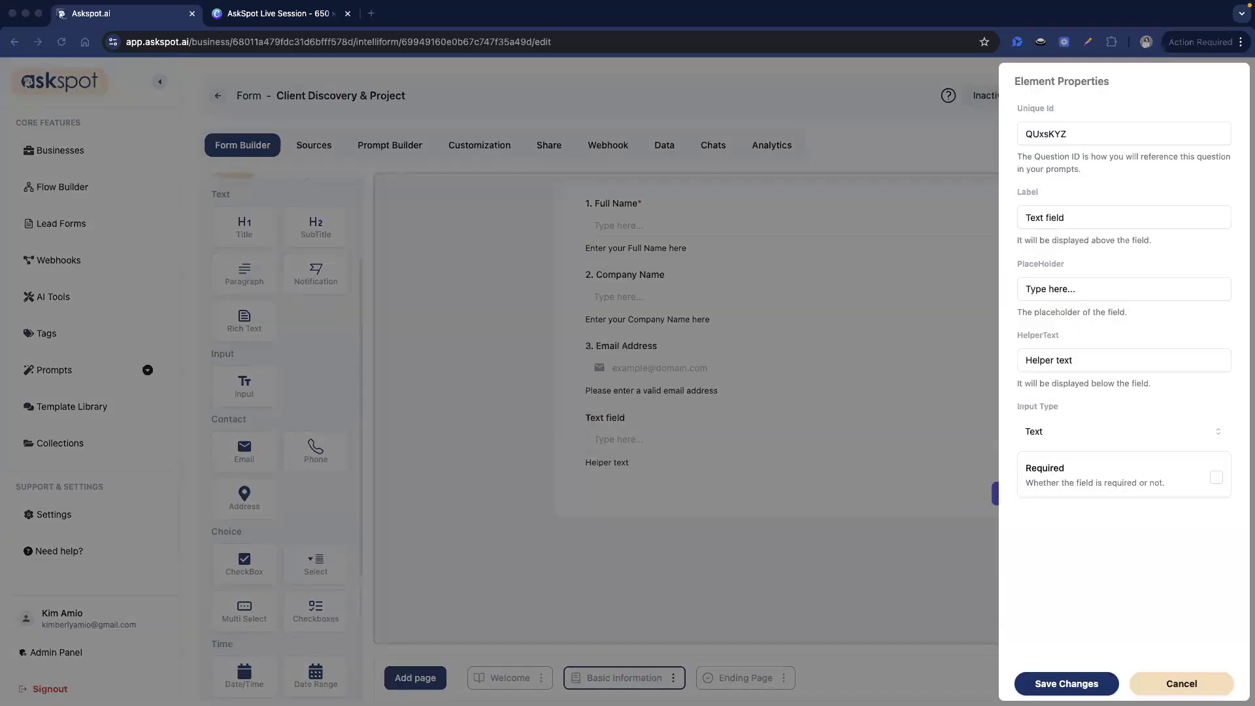
{"action": "double_click", "coordinate": [1112, 133]}
{"action": "type", "text": "web_url"}
{"action": "left_click", "coordinate": [1051, 213]}
{"action": "triple_click", "coordinate": [1050, 210]}
{"action": "triple_click", "coordinate": [1075, 219]}
{"action": "type", "text": "Website URL"}
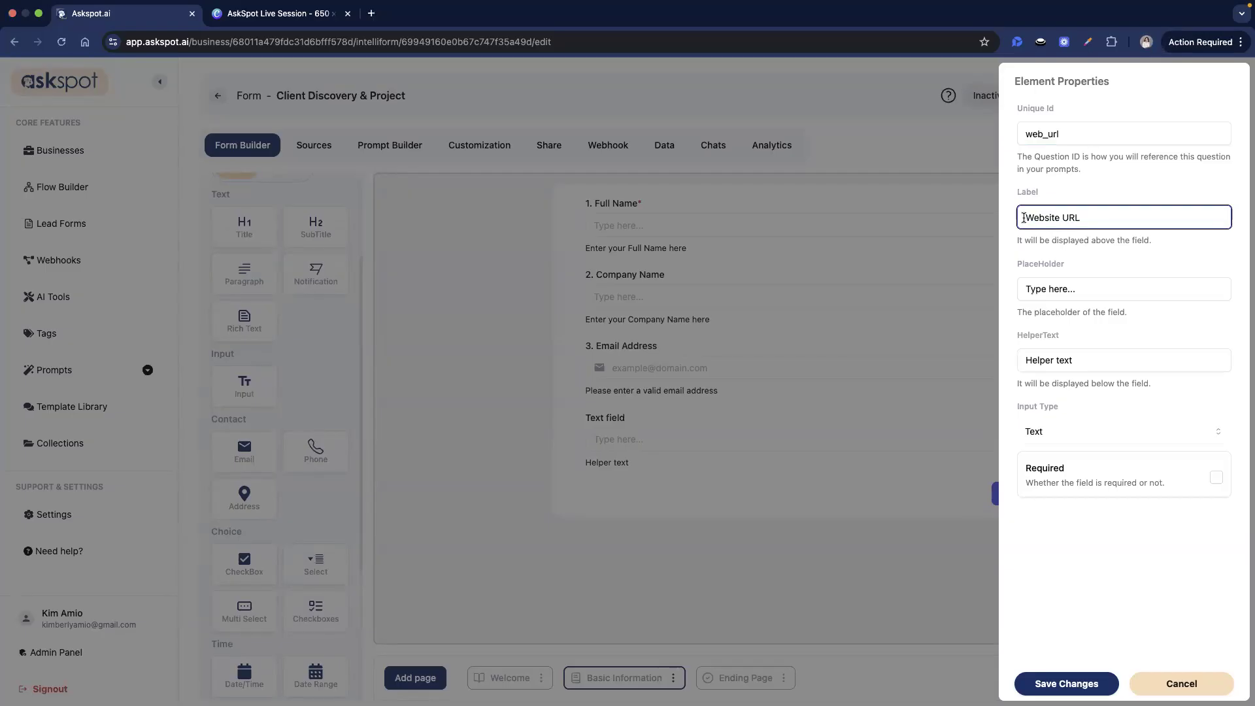
{"action": "type", "text": "4."}
{"action": "triple_click", "coordinate": [1097, 360]}
{"action": "type", "text": "Enter your Website URL here"}
{"action": "left_click", "coordinate": [1080, 679]}
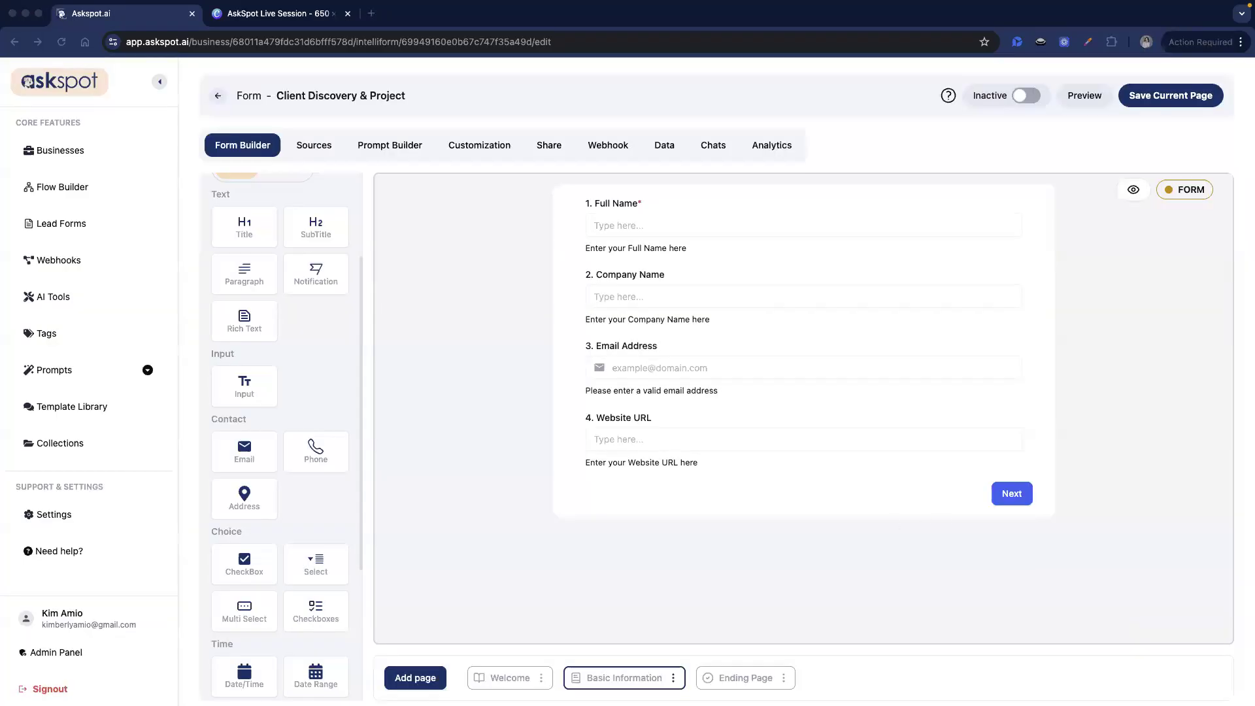
{"action": "scroll", "coordinate": [261, 549], "scroll_direction": "down", "scroll_amount": 3}
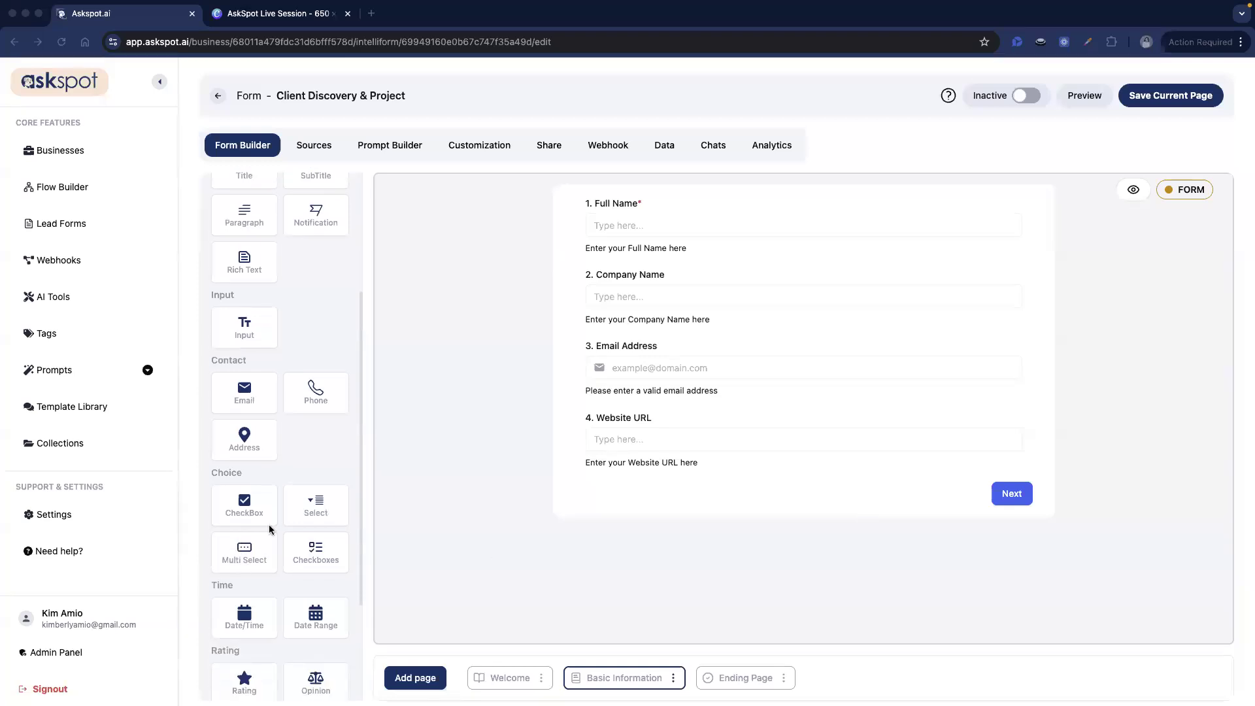
- Add a dropdown question with id Industry, label Industry and helper text
{"action": "scroll", "coordinate": [307, 513], "scroll_direction": "down", "scroll_amount": 1}
{"action": "left_click_drag", "start_coordinate": [313, 496], "coordinate": [656, 508]}
{"action": "left_click", "coordinate": [656, 509]}
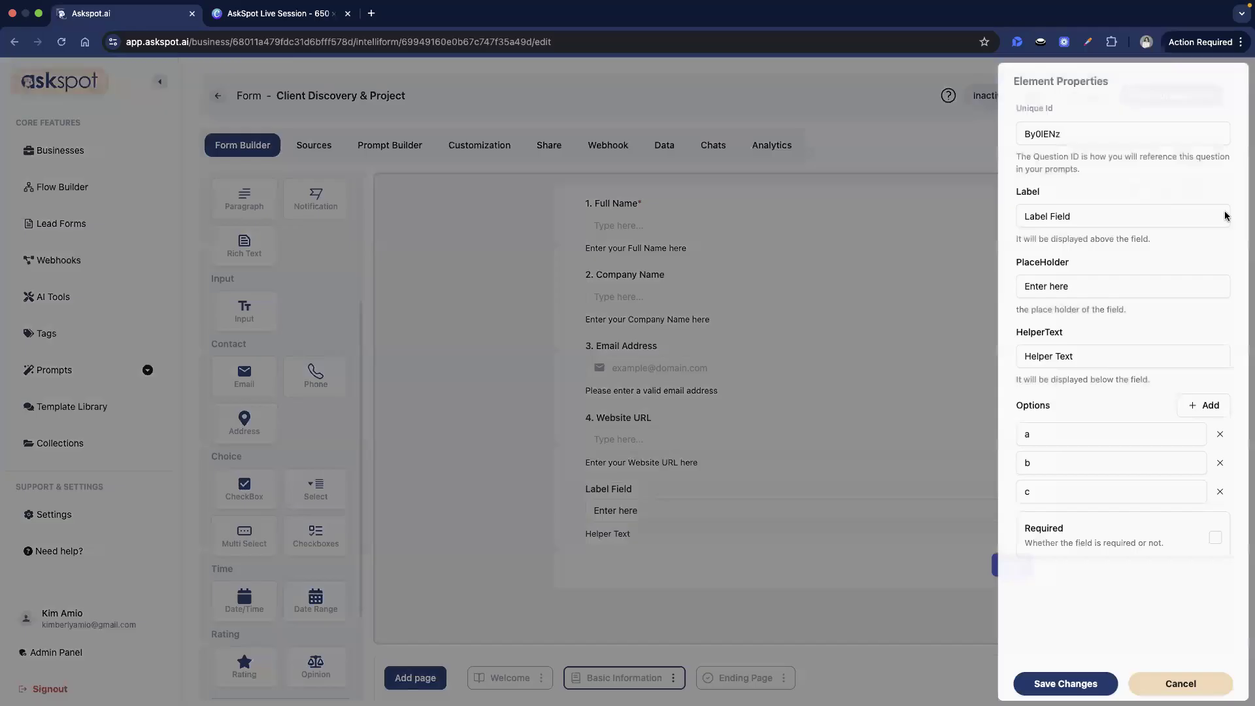
{"action": "double_click", "coordinate": [1135, 133]}
{"action": "type", "text": "Industry"}
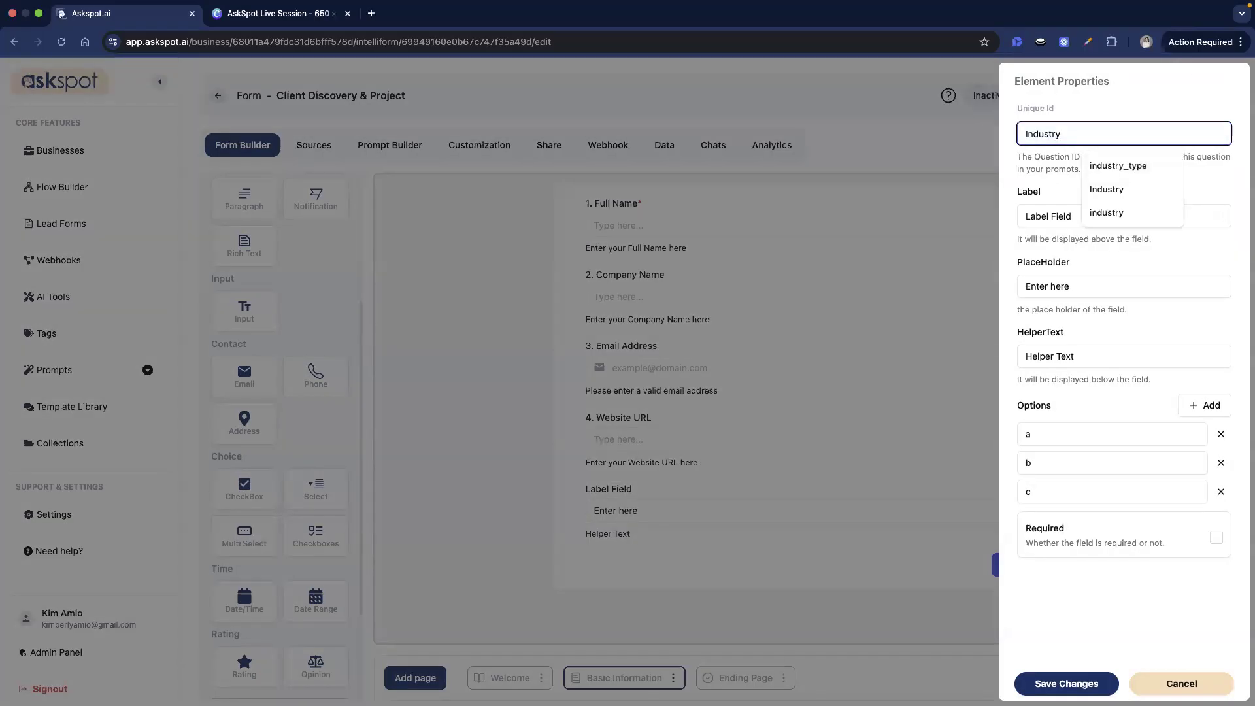
{"action": "key", "text": "super+Tab"}
{"action": "left_click", "coordinate": [1073, 214]}
{"action": "triple_click", "coordinate": [1073, 213]}
{"action": "type", "text": "Industry"}
{"action": "key", "text": "super+Tab"}
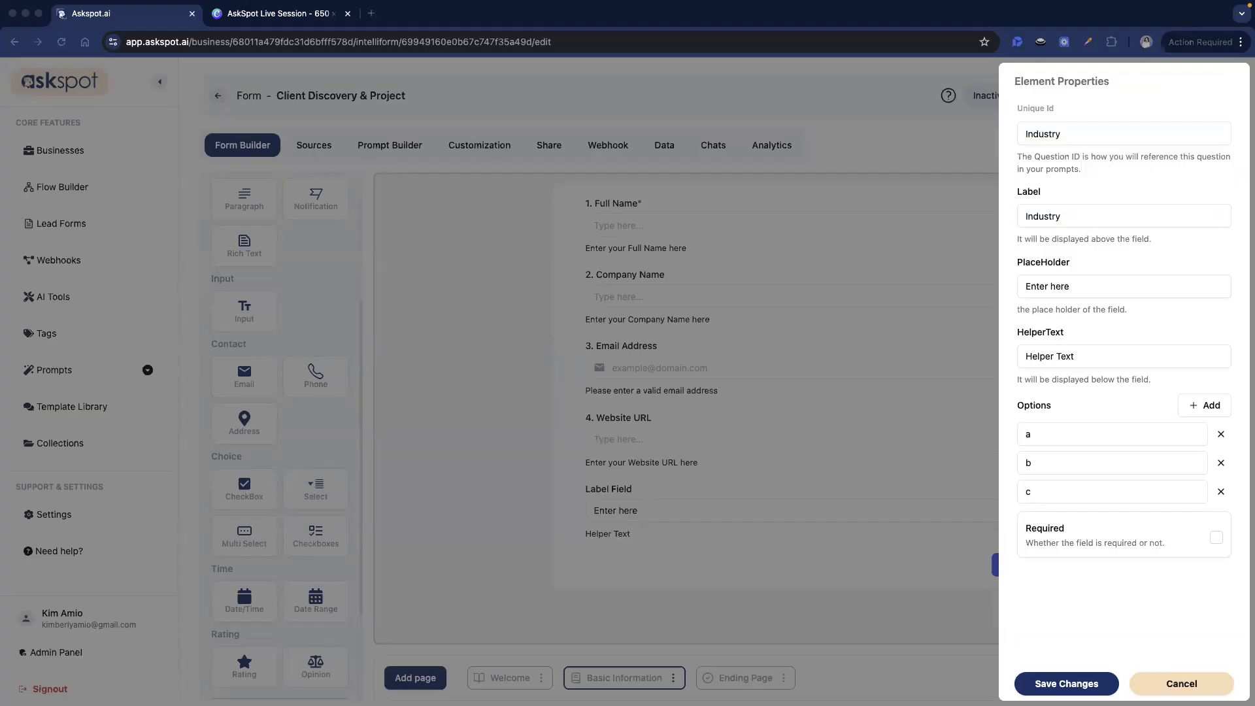
{"action": "triple_click", "coordinate": [1091, 354]}
{"action": "type", "text": "Enter your Industry here"}
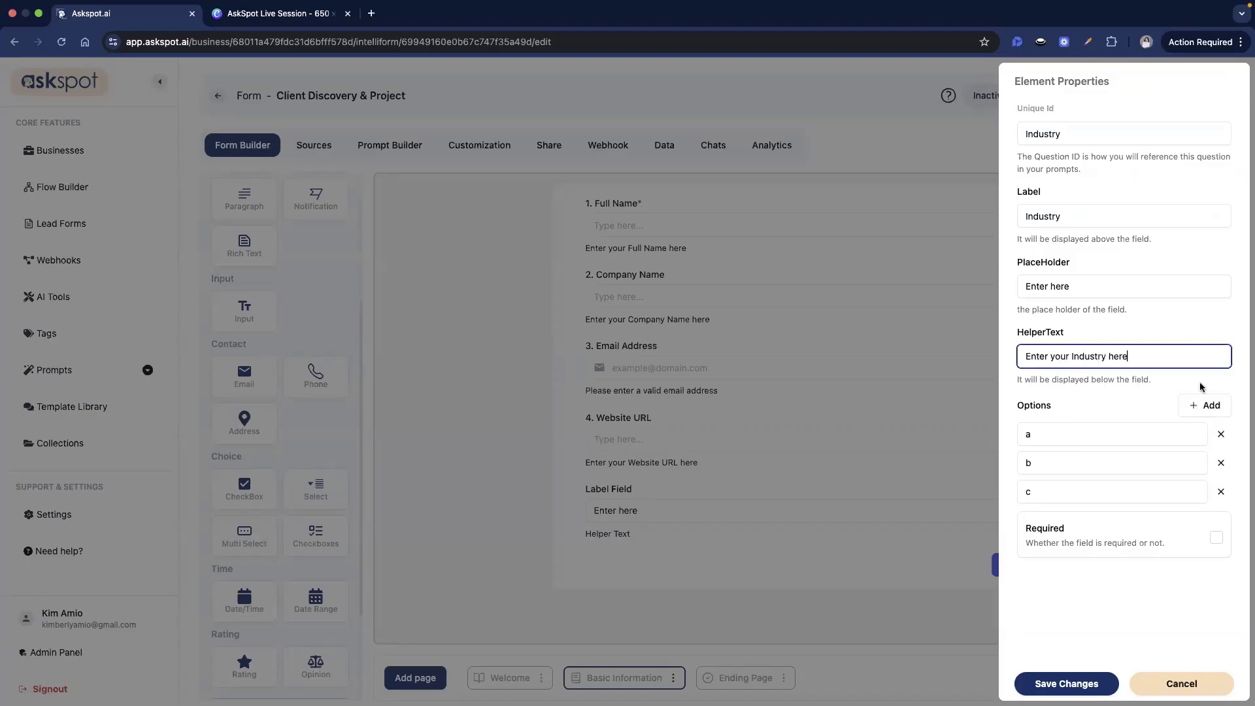
{"action": "key", "text": "super+Tab"}
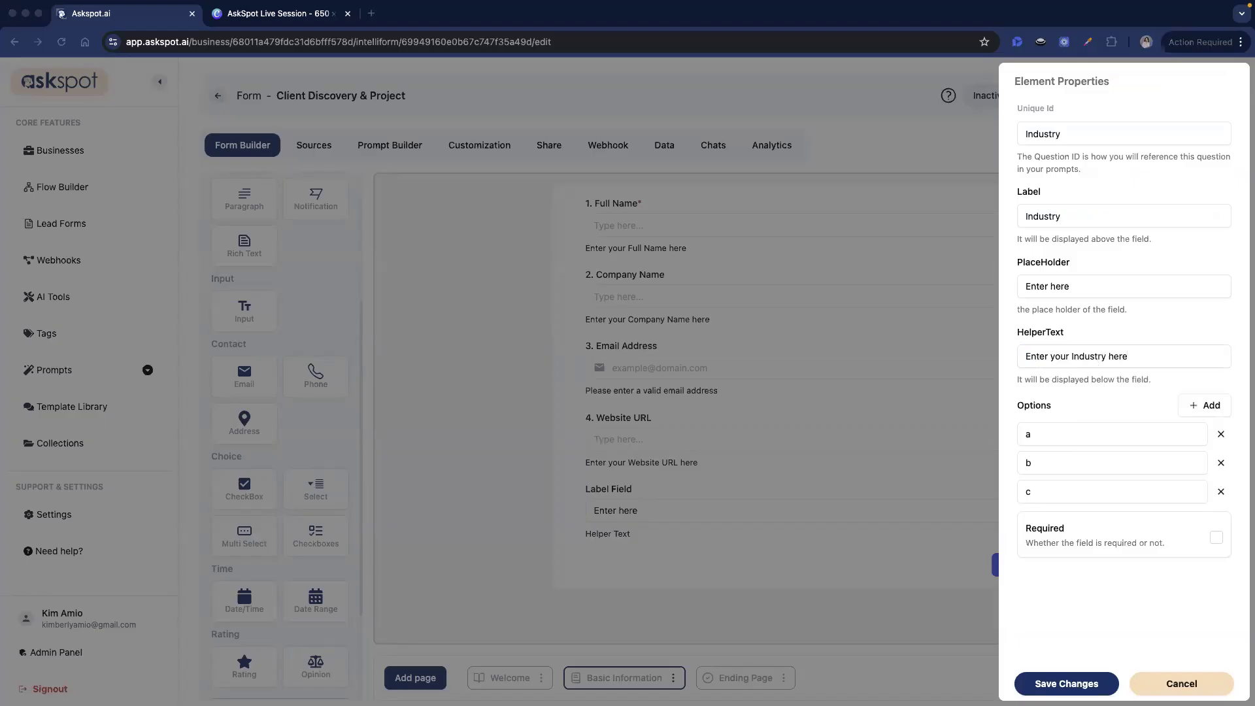
- Fill the first dropdown options: E-commerce, Local Service Business, SaaS, Coaching / Consulting
{"action": "key", "text": "super+Tab"}
{"action": "triple_click", "coordinate": [1102, 434]}
{"action": "type", "text": "E-commerce"}
{"action": "key", "text": "super+Tab"}
{"action": "key", "text": "super+Tab"}
{"action": "triple_click", "coordinate": [1094, 464]}
{"action": "type", "text": "Local Service Business"}
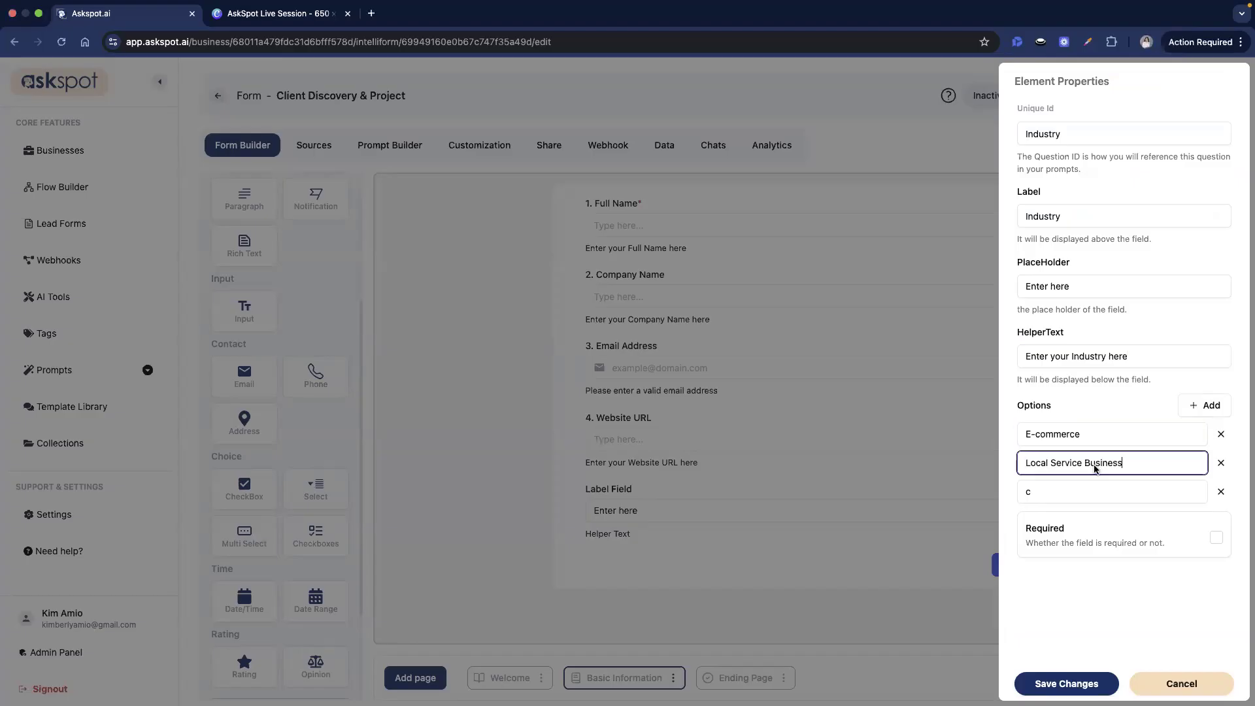
{"action": "key", "text": "super+Tab"}
{"action": "key", "text": "super+Tab"}
{"action": "triple_click", "coordinate": [1124, 491]}
{"action": "type", "text": "SaaS"}
{"action": "key", "text": "super+Tab"}
{"action": "key", "text": "super+Tab"}
{"action": "left_click", "coordinate": [1185, 405]}
{"action": "left_click", "coordinate": [1068, 519]}
{"action": "type", "text": "Coaching / Consulting"}
{"action": "key", "text": "super+Tab"}
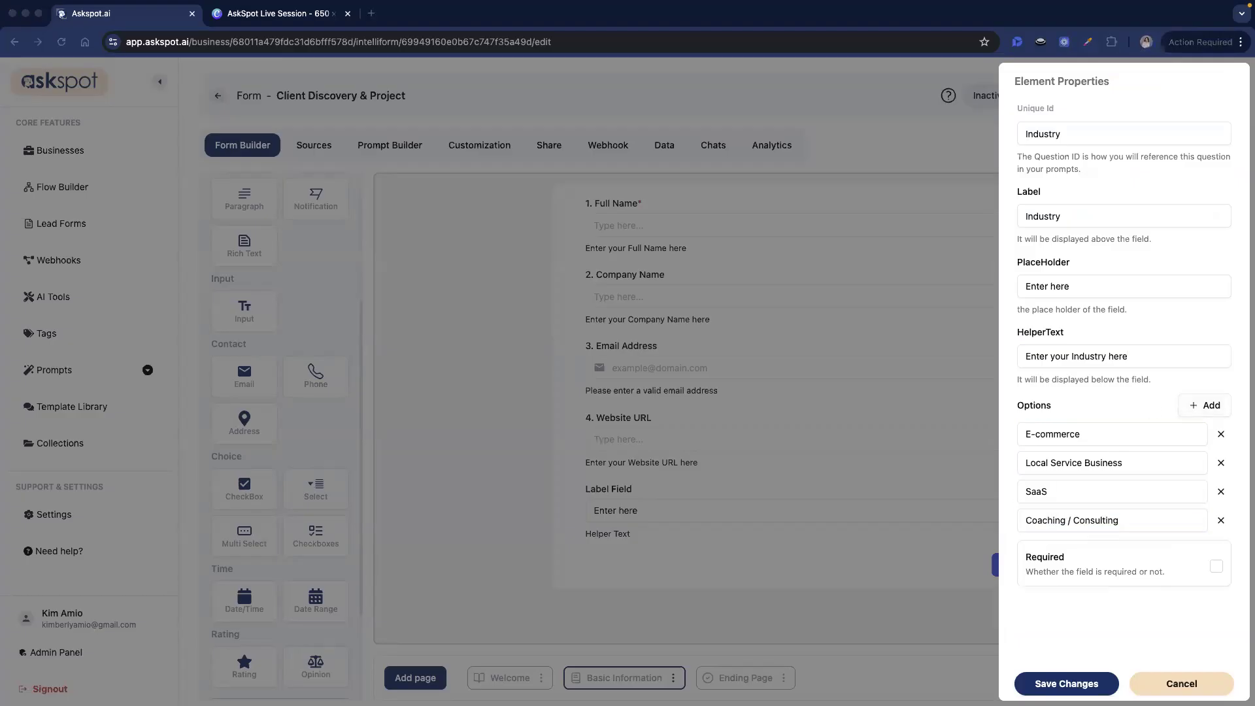
{"action": "key", "text": "super+Tab"}
- Add Healthcare, Finance and Other as the remaining Industry options and save the question
{"action": "left_click", "coordinate": [1204, 404]}
{"action": "left_click", "coordinate": [1174, 541]}
{"action": "type", "text": "Healthcare"}
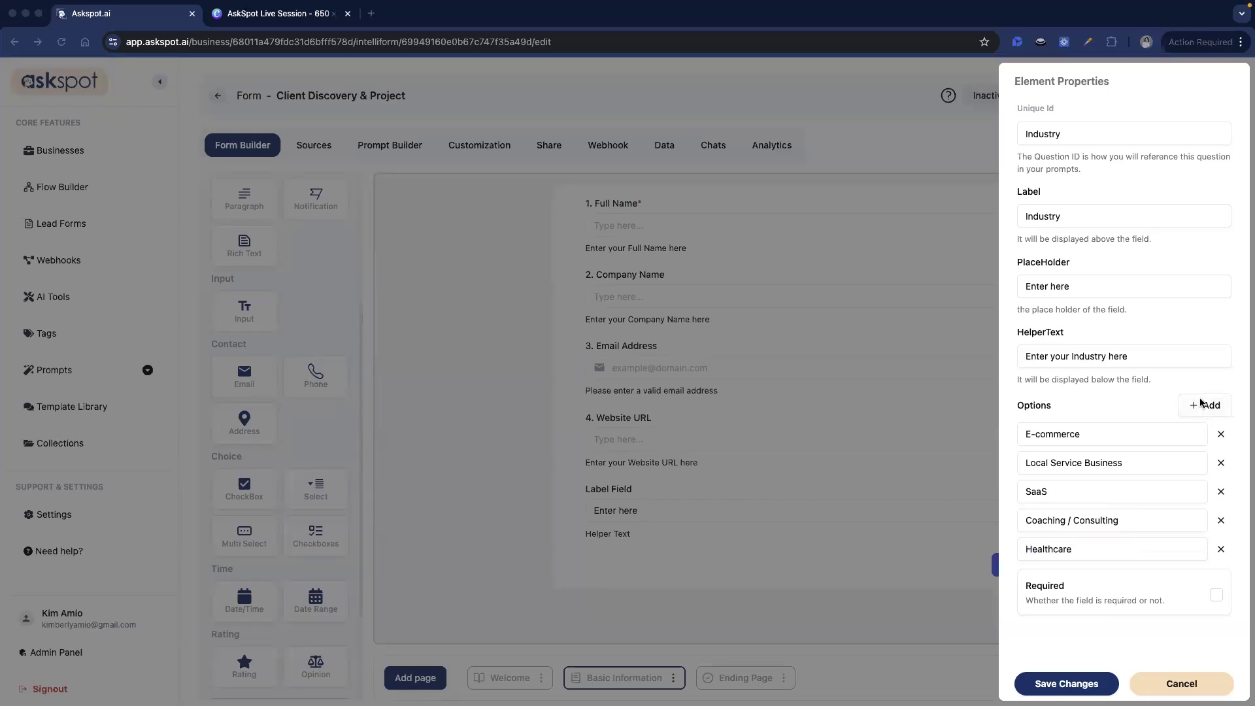
{"action": "double_click", "coordinate": [1199, 405]}
{"action": "left_click", "coordinate": [1049, 577]}
{"action": "type", "text": "Real Estate"}
{"action": "scroll", "coordinate": [1050, 577], "scroll_direction": "down", "scroll_amount": 1}
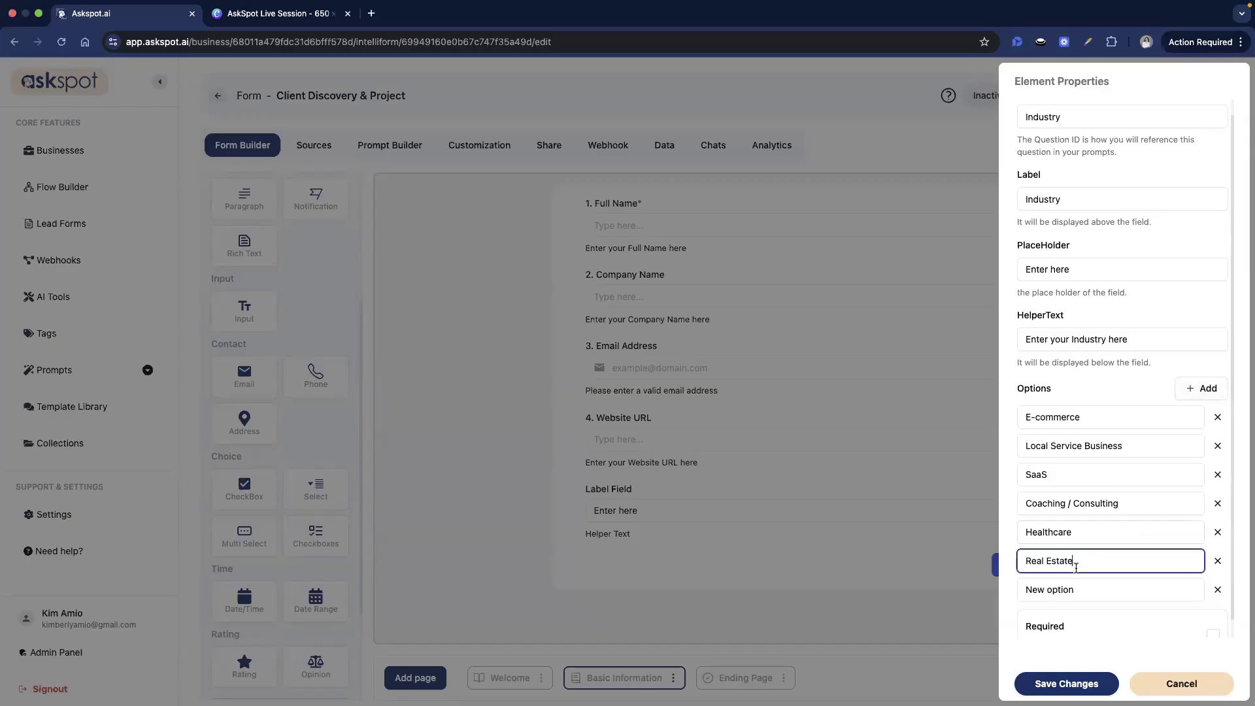
{"action": "triple_click", "coordinate": [1067, 541]}
{"action": "type", "text": "Finance"}
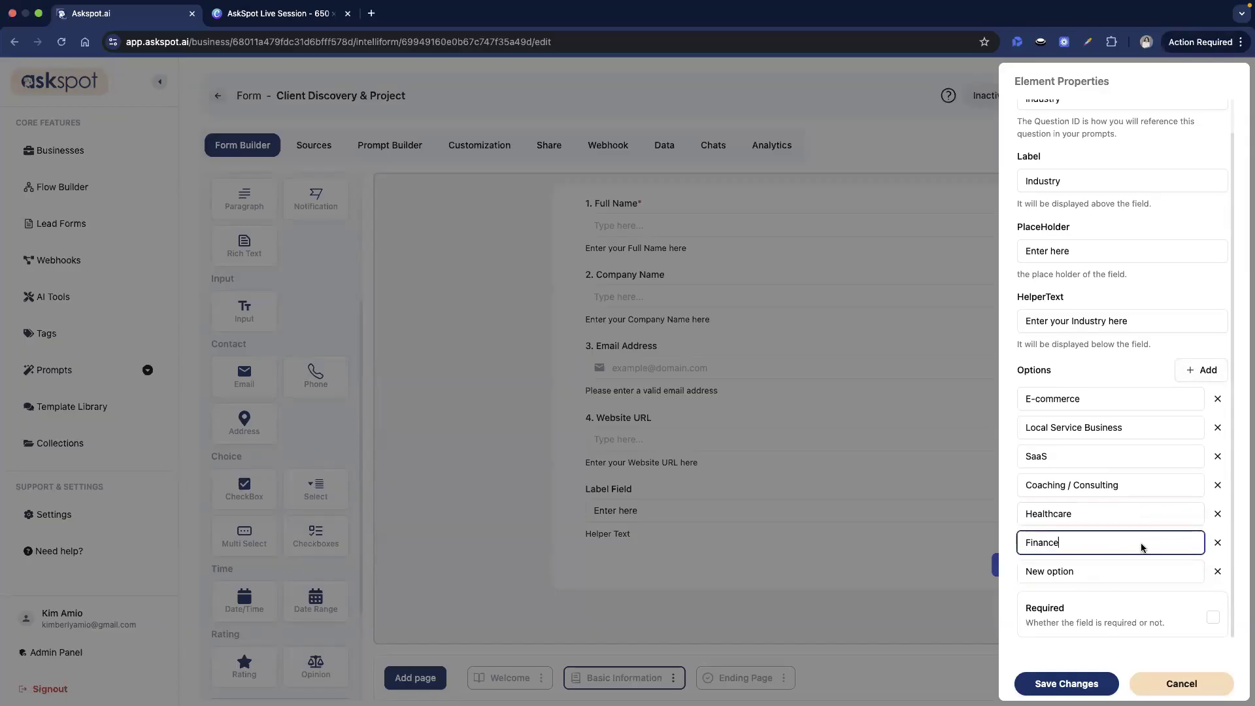
{"action": "key", "text": "super+Tab"}
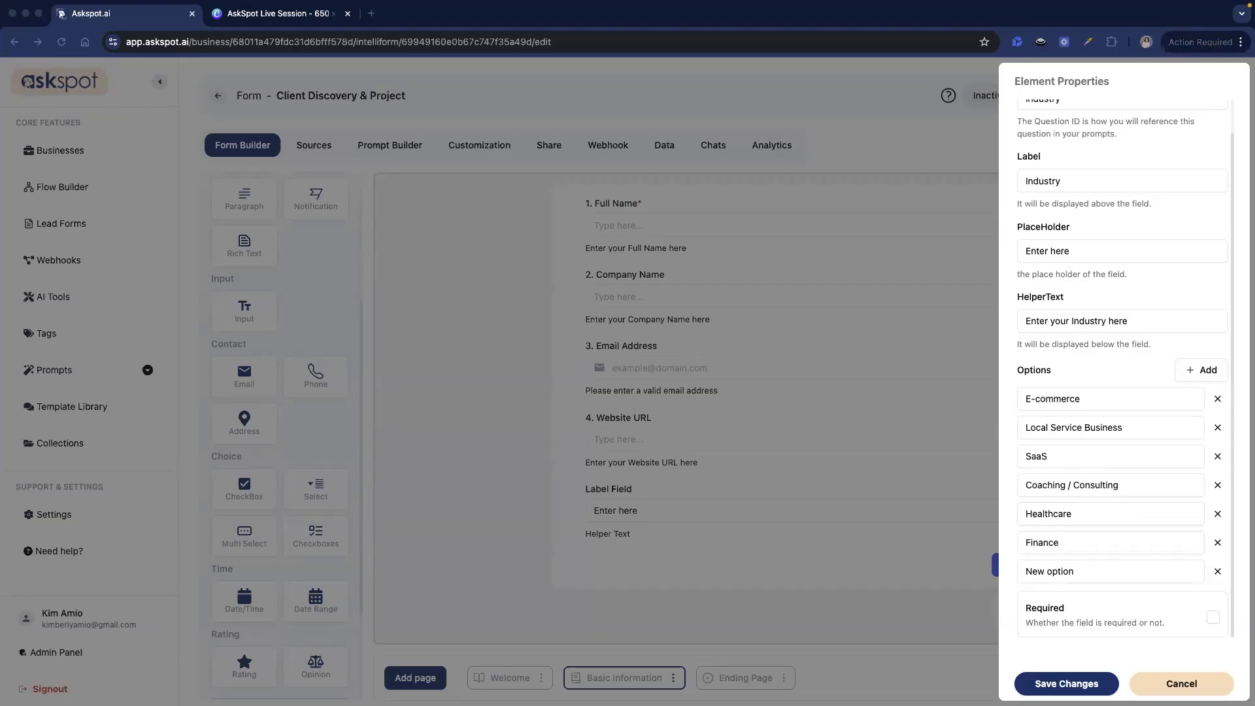
{"action": "left_click", "coordinate": [1123, 581]}
{"action": "key", "text": "super+a"}
{"action": "type", "text": "Other"}
{"action": "left_click", "coordinate": [1075, 682]}
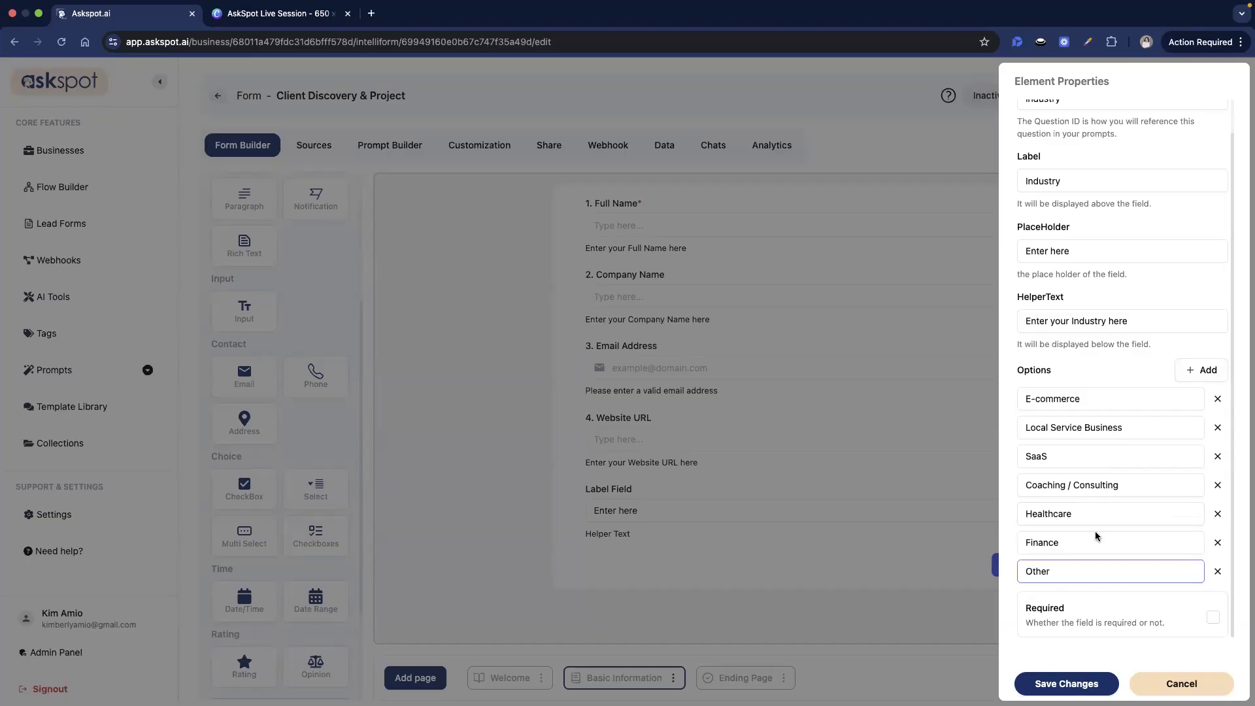
- Save the page, renumber the label to '5. Industry', and add a new form page
{"action": "left_click", "coordinate": [1152, 98]}
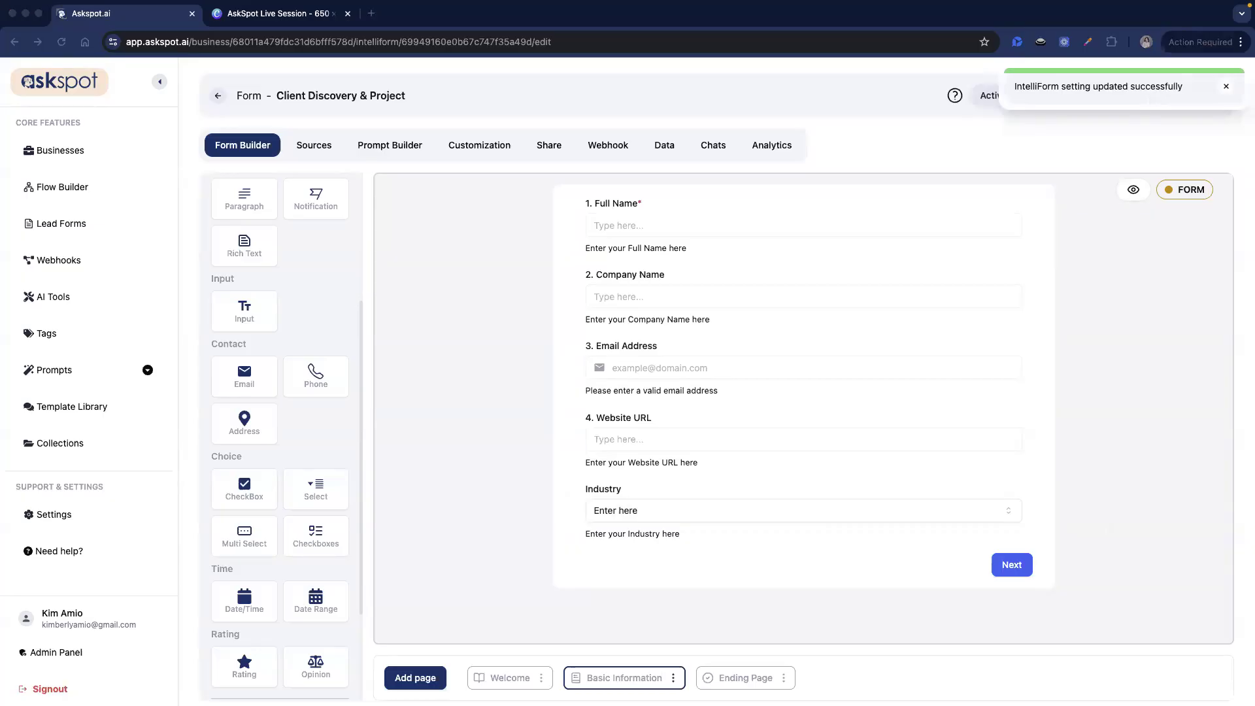
{"action": "left_click", "coordinate": [643, 508]}
{"action": "left_click", "coordinate": [642, 508]}
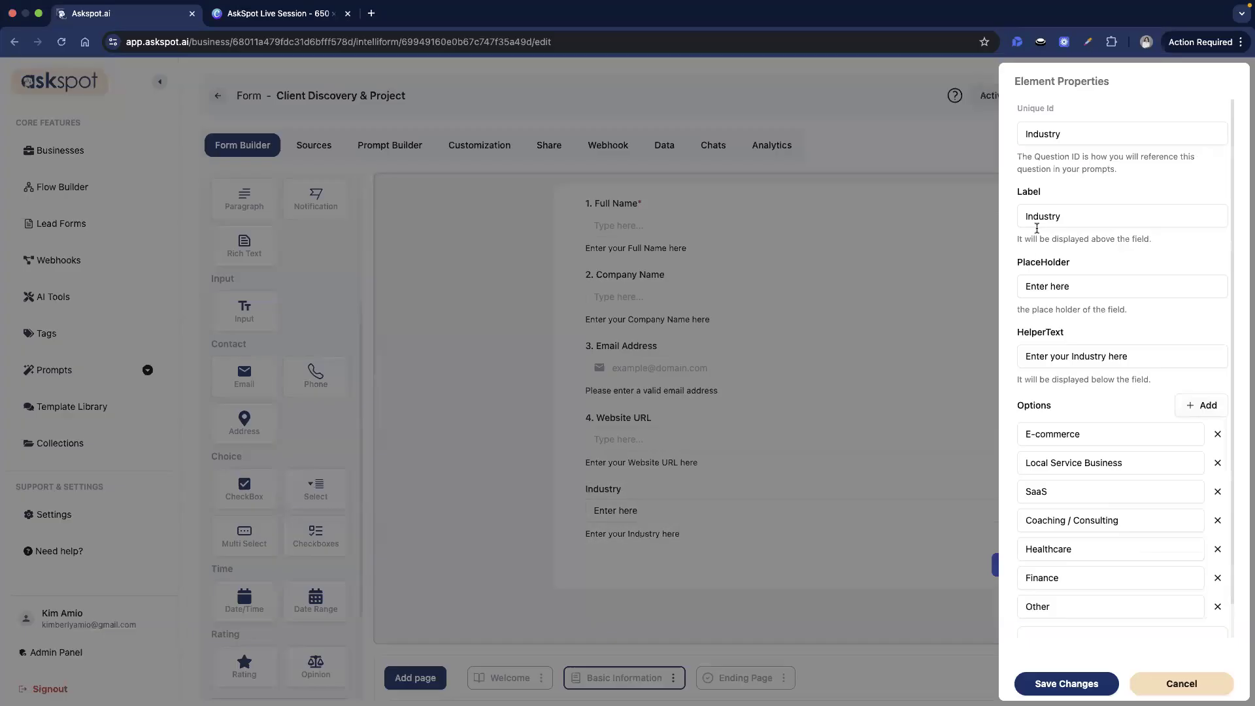
{"action": "left_click", "coordinate": [1023, 216]}
{"action": "type", "text": "5."}
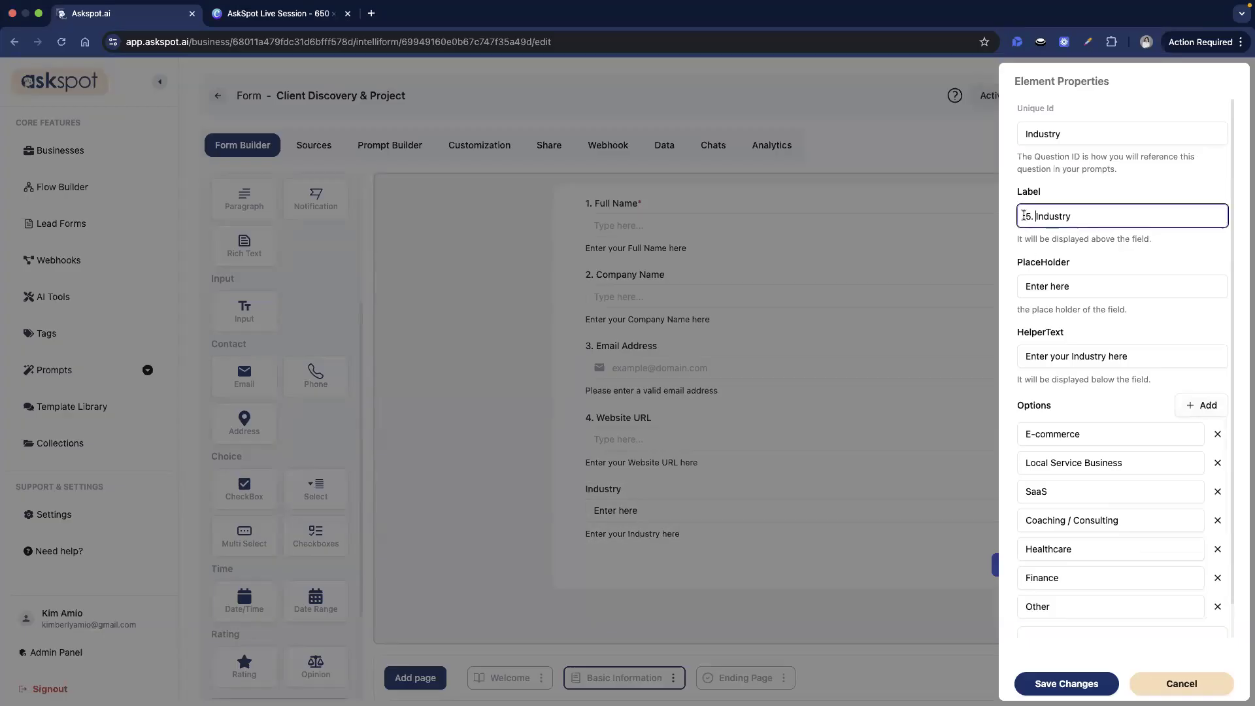
{"action": "left_click", "coordinate": [1067, 683]}
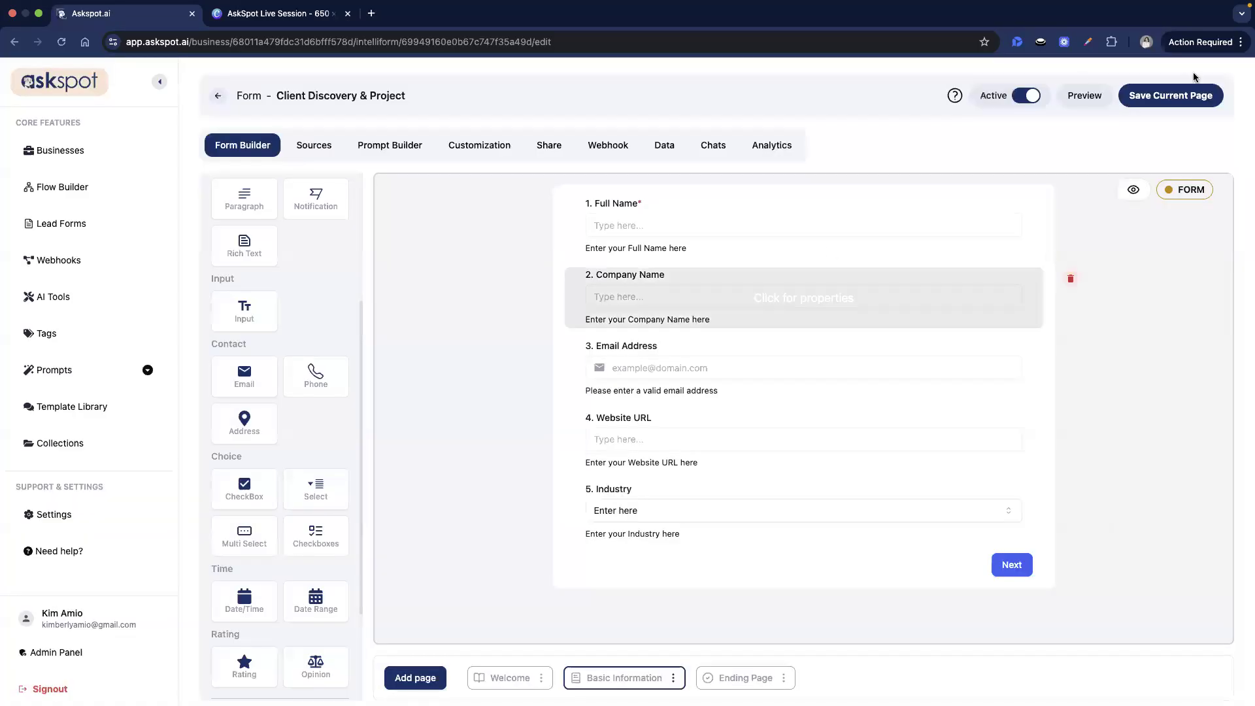
{"action": "left_click", "coordinate": [415, 678]}
- Add a new form page after Basic Information and rename it 'Project Goals'
{"action": "left_click", "coordinate": [405, 629]}
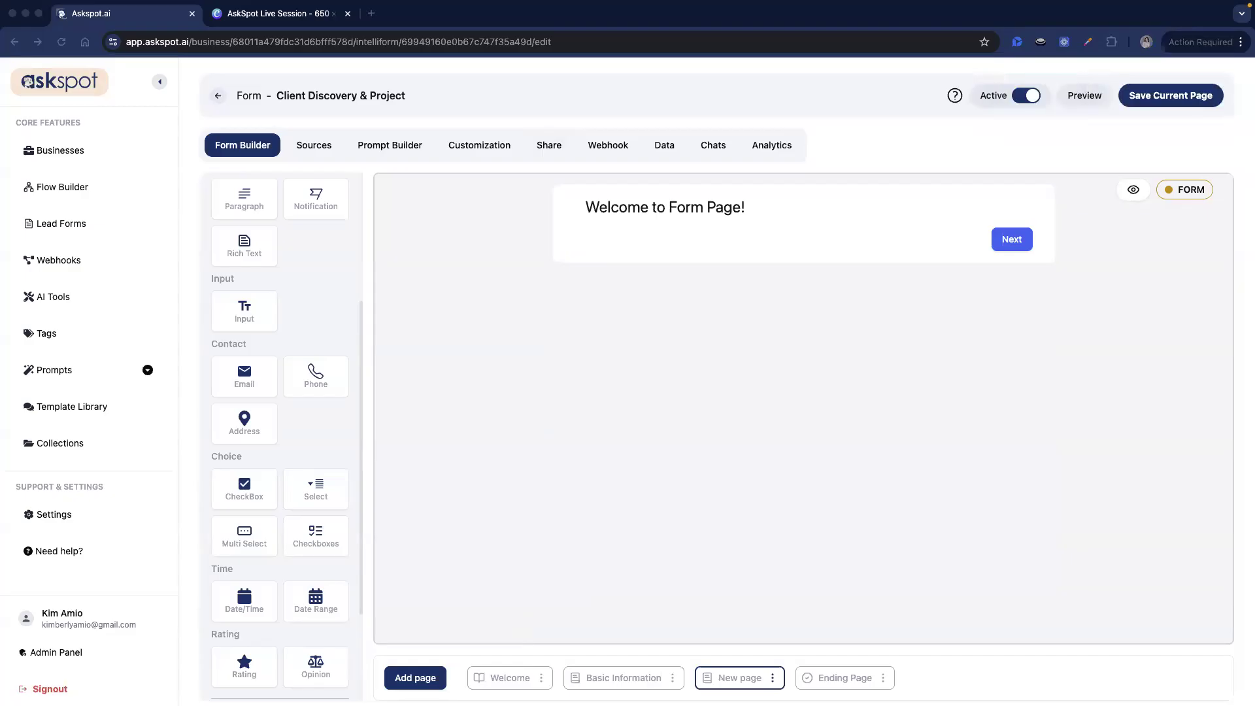
{"action": "left_click", "coordinate": [653, 677]}
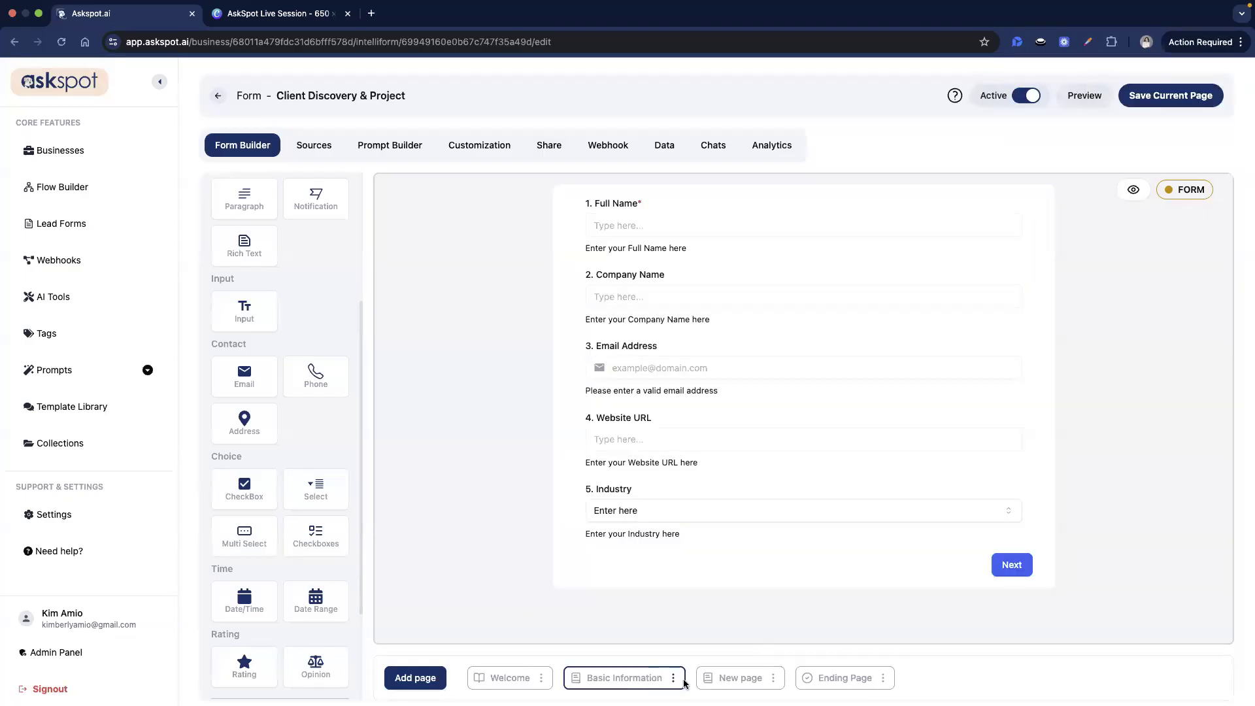
{"action": "left_click", "coordinate": [742, 680]}
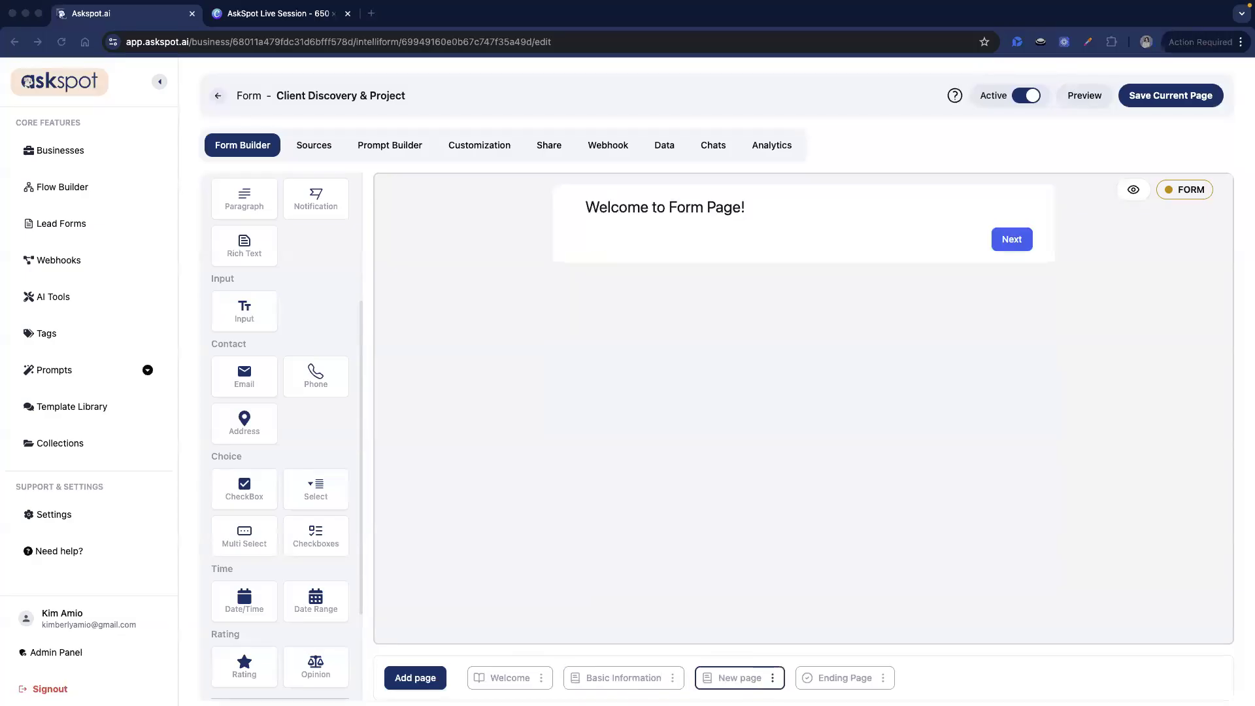
{"action": "left_click", "coordinate": [774, 677]}
{"action": "left_click", "coordinate": [777, 614]}
{"action": "triple_click", "coordinate": [624, 378]}
{"action": "type", "text": "Project Goals"}
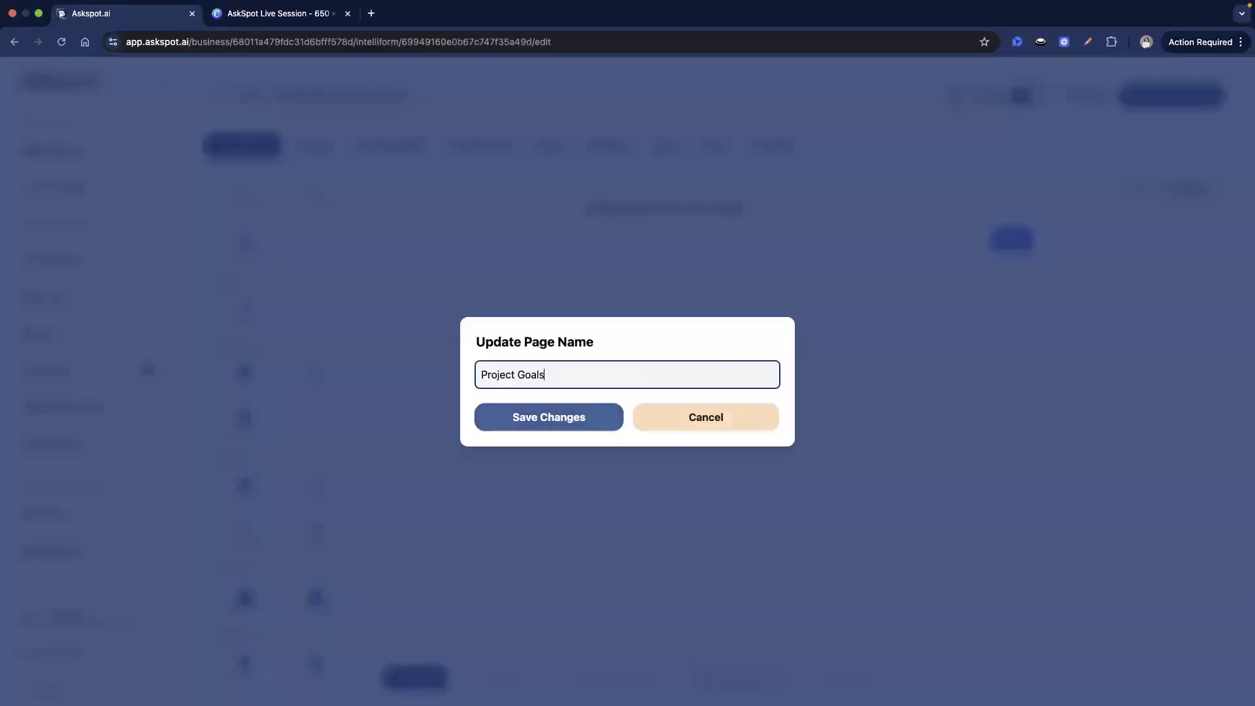
{"action": "left_click", "coordinate": [581, 421]}
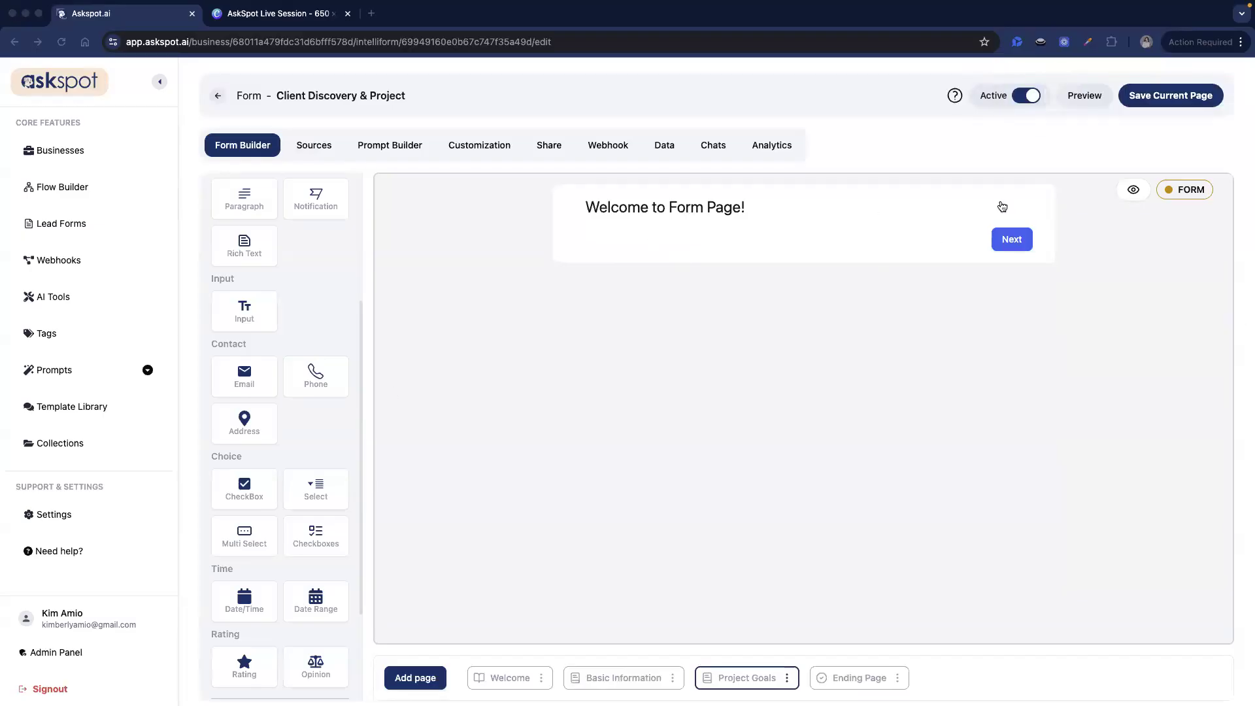
- Delete the default welcome block from the Project Goals page
{"action": "left_click", "coordinate": [1069, 207]}
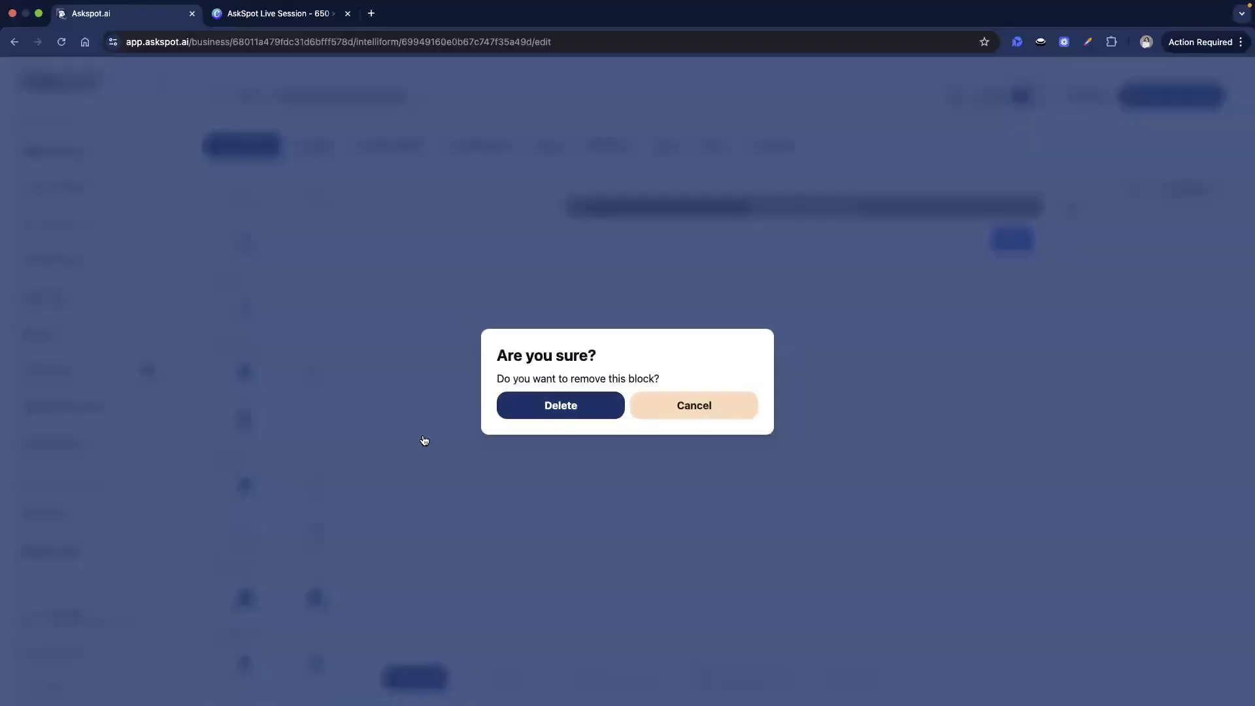
{"action": "left_click", "coordinate": [538, 405]}
{"action": "scroll", "coordinate": [312, 447], "scroll_direction": "up", "scroll_amount": 2}
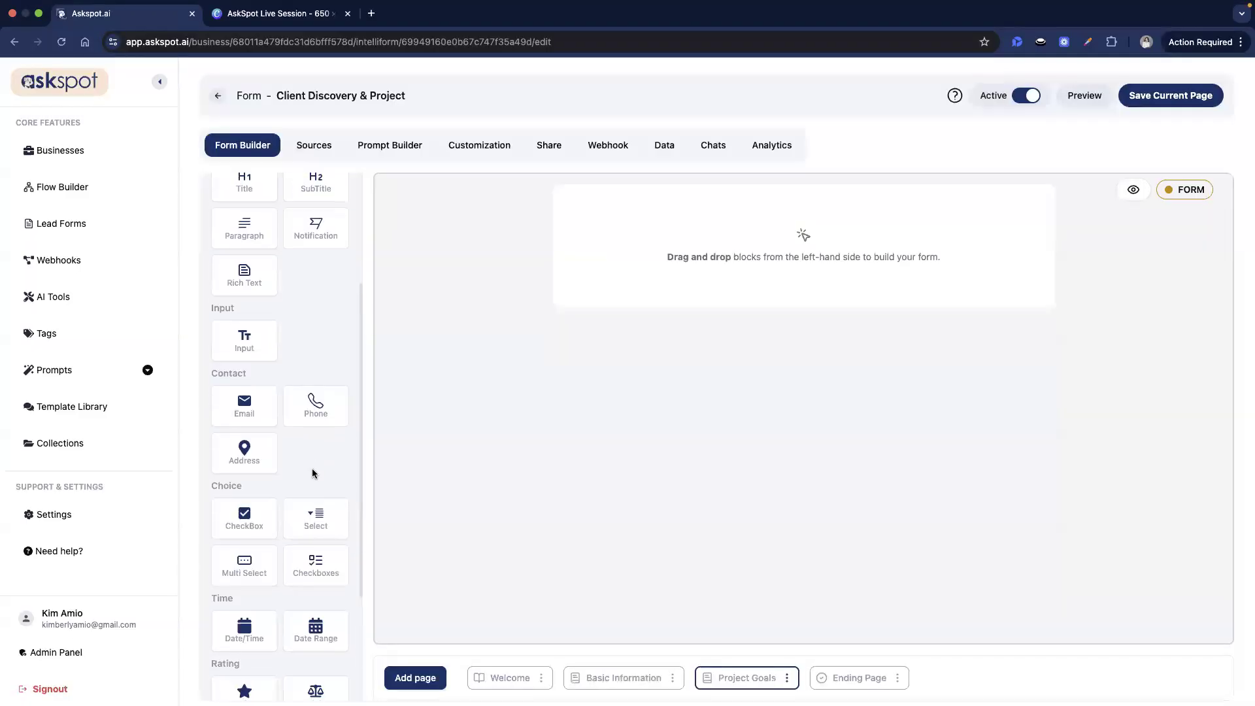
- Add a multi-select with id helpID, label 'What are you looking for help with?', max 9 selections
{"action": "scroll", "coordinate": [312, 471], "scroll_direction": "down", "scroll_amount": 1}
{"action": "left_click_drag", "start_coordinate": [254, 539], "coordinate": [818, 230]}
{"action": "left_click", "coordinate": [763, 239]}
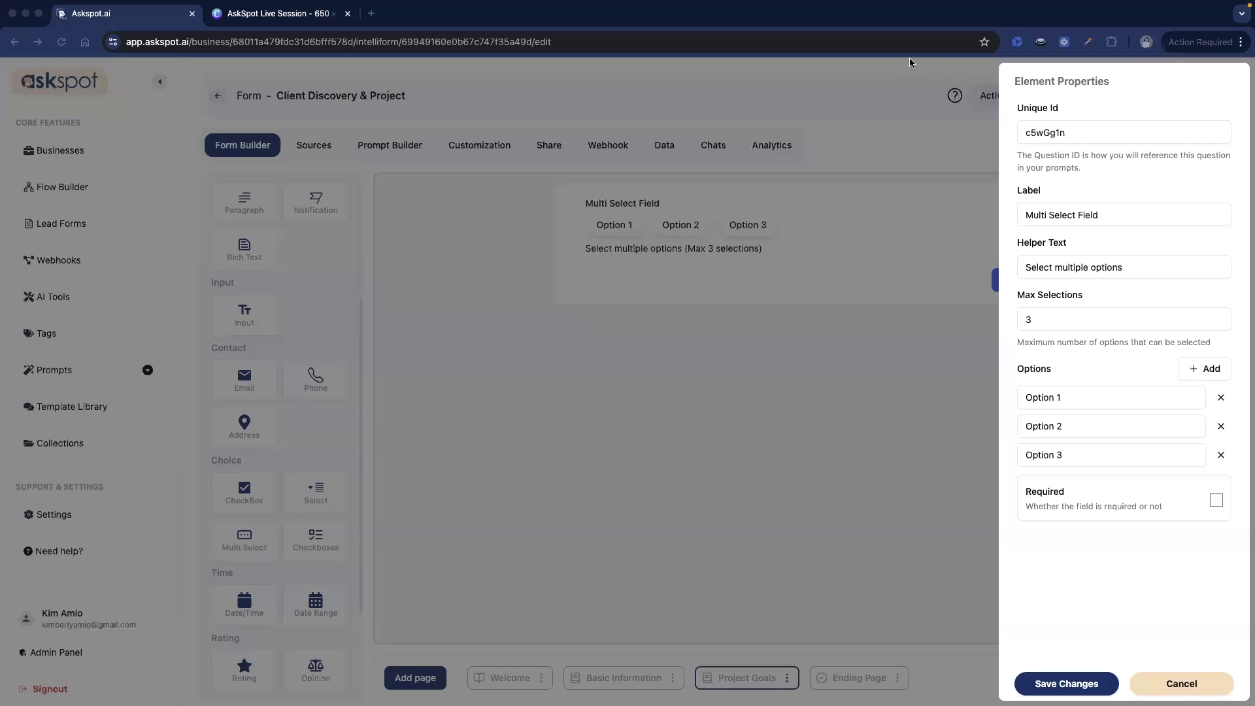
{"action": "double_click", "coordinate": [1080, 132]}
{"action": "type", "text": "helpID"}
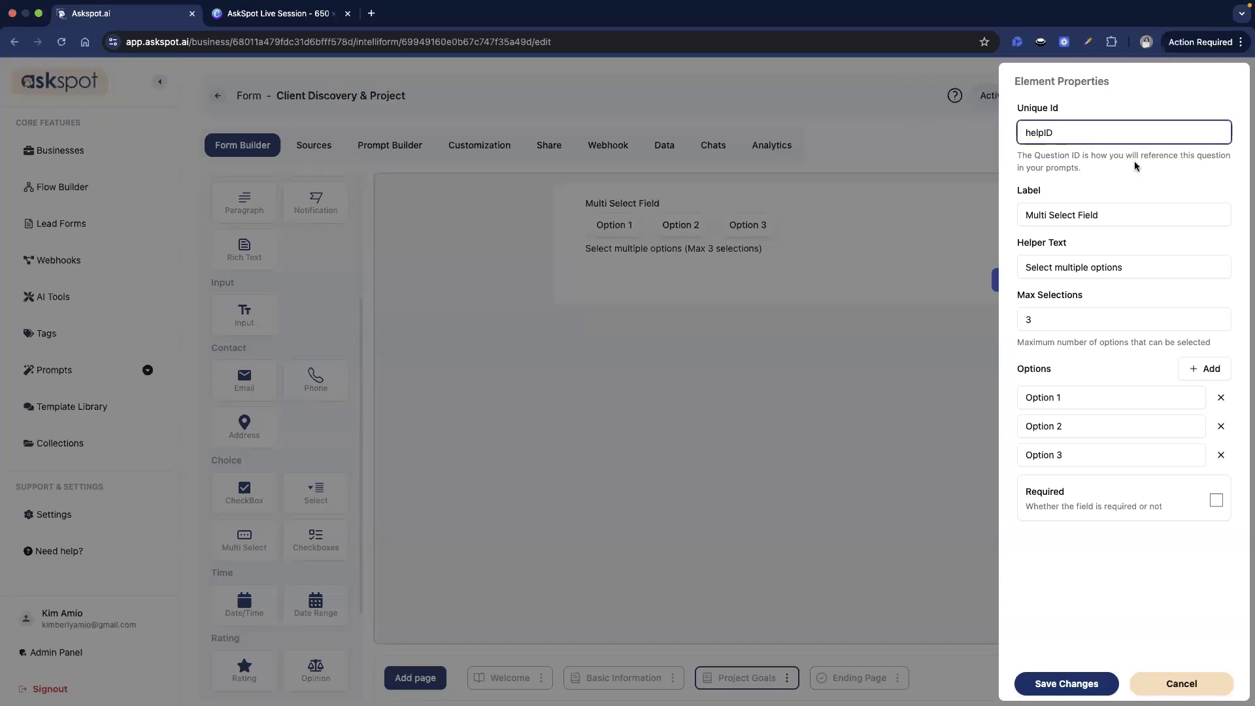
{"action": "triple_click", "coordinate": [1167, 210]}
{"action": "type", "text": "What are you looking for help with?"}
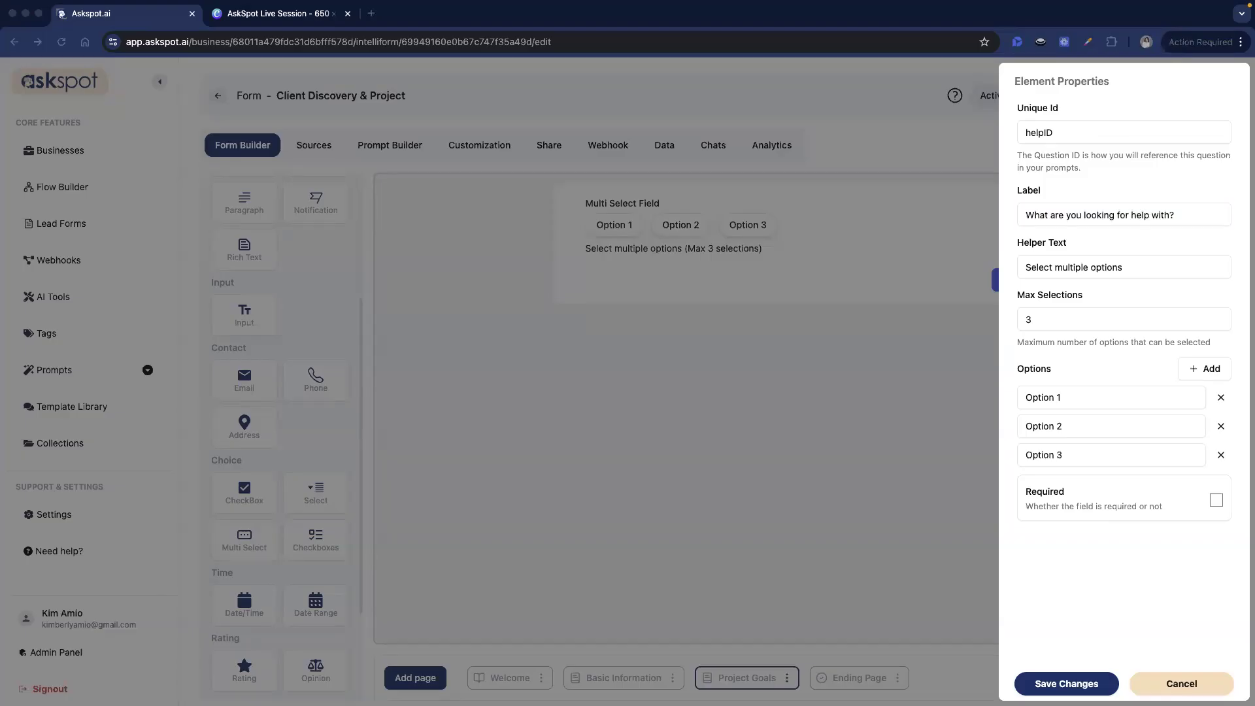
{"action": "left_click", "coordinate": [1026, 319]}
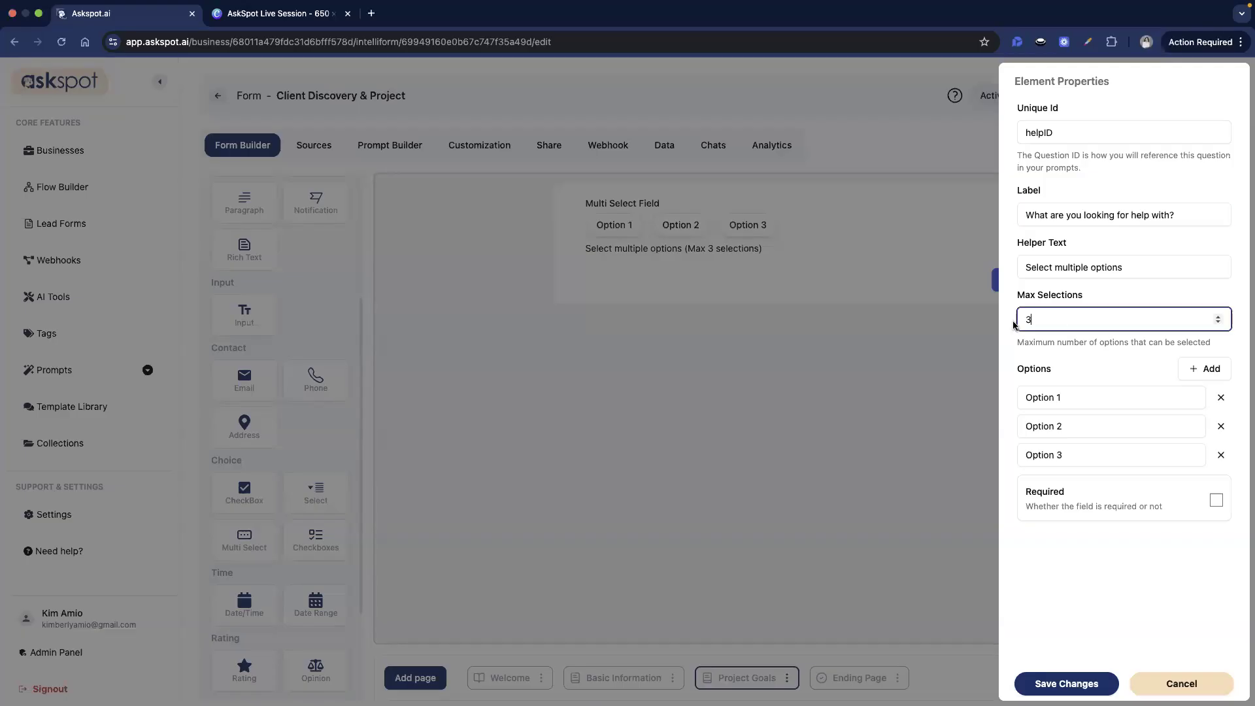
{"action": "type", "text": "9"}
- Set the first three options to Paid Ads (Google / Meta / TikTok), SEO and Content Marketing
{"action": "left_click", "coordinate": [1098, 401]}
{"action": "key", "text": "ctrl+a"}
{"action": "type", "text": "Paid Ads (Google / Meta / TikTok)"}
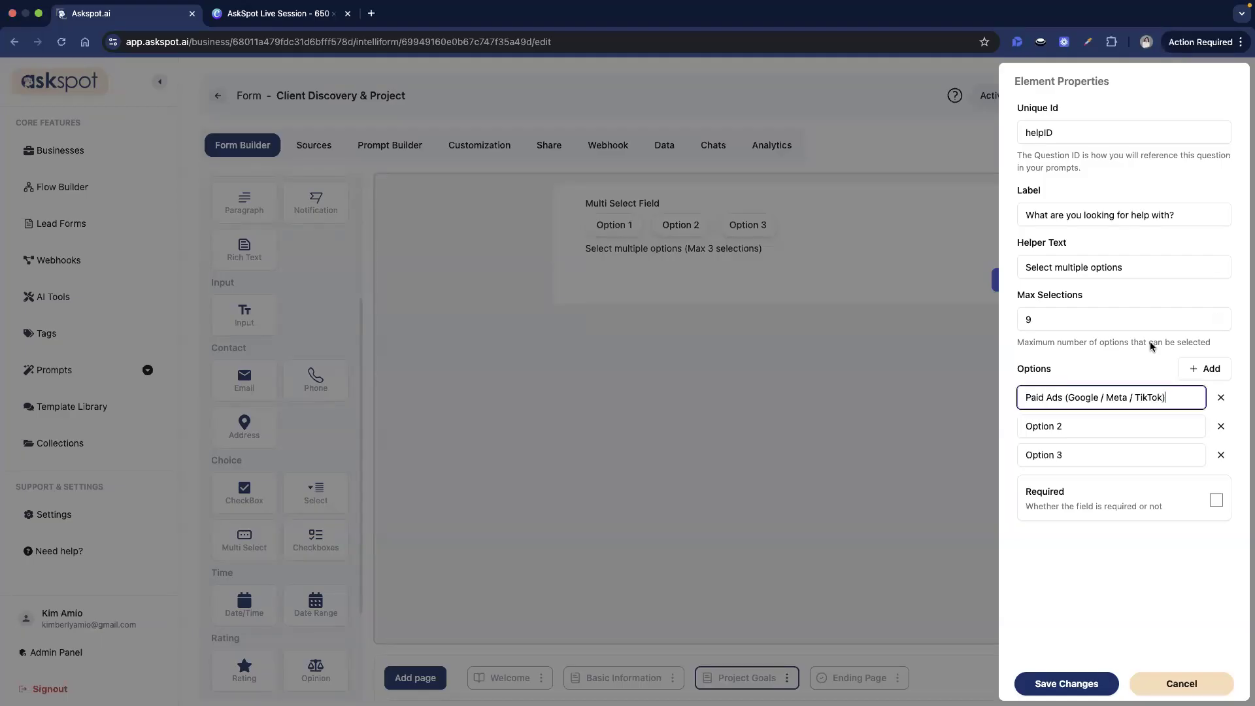
{"action": "left_click", "coordinate": [1086, 419]}
{"action": "key", "text": "ctrl+a"}
{"action": "type", "text": "SEO"}
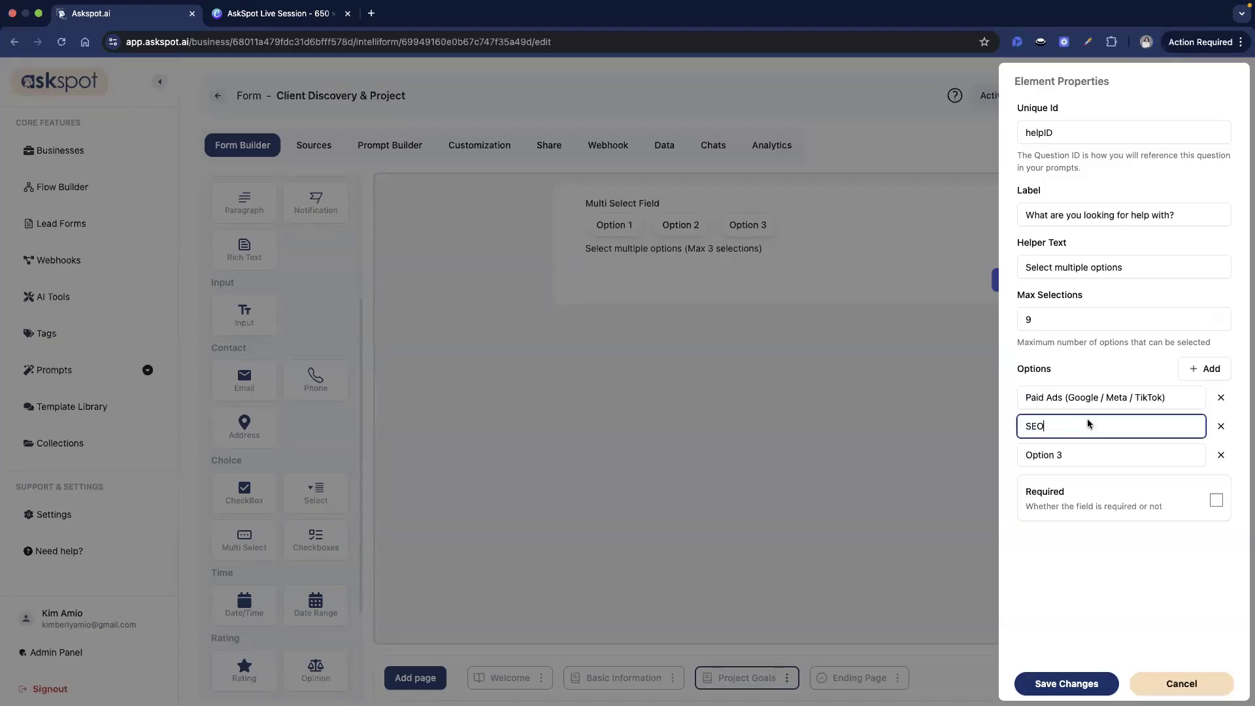
{"action": "left_click", "coordinate": [1077, 458]}
{"action": "key", "text": "ctrl+a"}
{"action": "type", "text": "Content Marketing"}
{"action": "key", "text": "super+Tab"}
{"action": "key", "text": "super+Tab"}
- Add options Social Media Management, Email Marketing and Funnel / Landing Pages
{"action": "left_click", "coordinate": [1204, 369]}
{"action": "left_click", "coordinate": [1204, 368]}
{"action": "left_click", "coordinate": [1065, 484]}
{"action": "key", "text": "ctrl+a"}
{"action": "type", "text": "Social Media Management"}
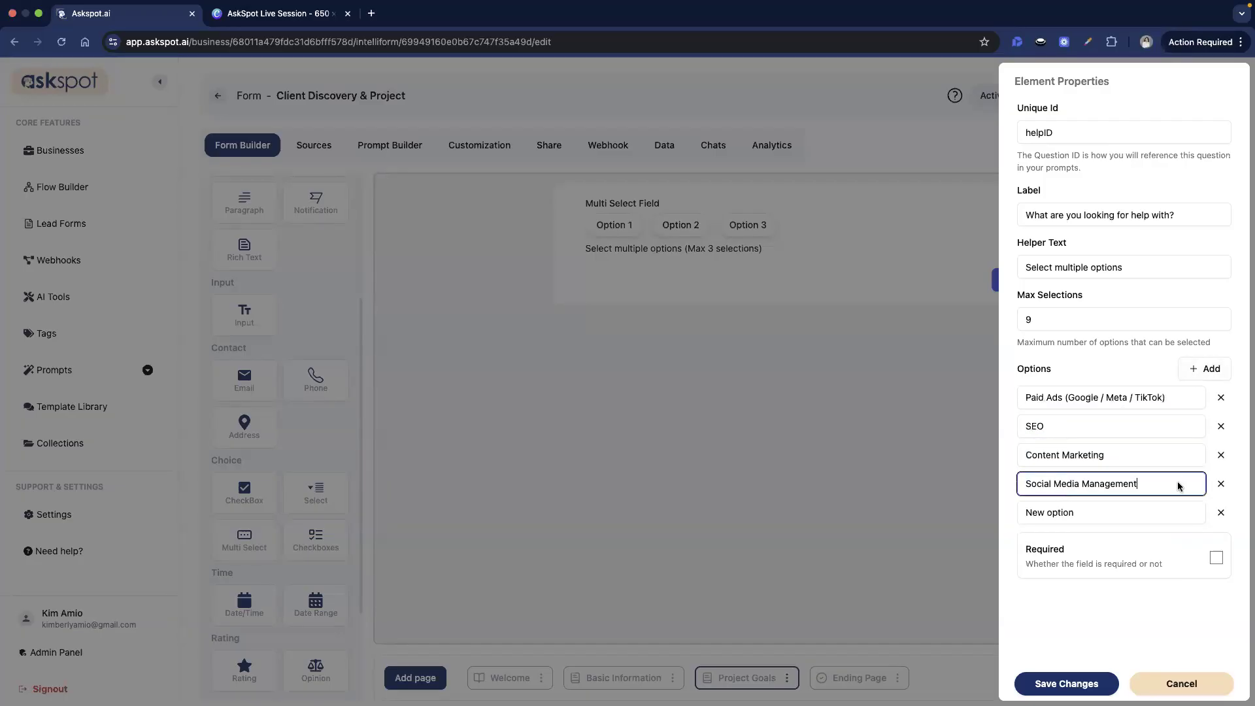
{"action": "key", "text": "super+Tab"}
{"action": "key", "text": "super+Tab"}
{"action": "left_click", "coordinate": [1053, 516]}
{"action": "key", "text": "ctrl+a"}
{"action": "type", "text": "Email Marketing"}
{"action": "key", "text": "super+Tab"}
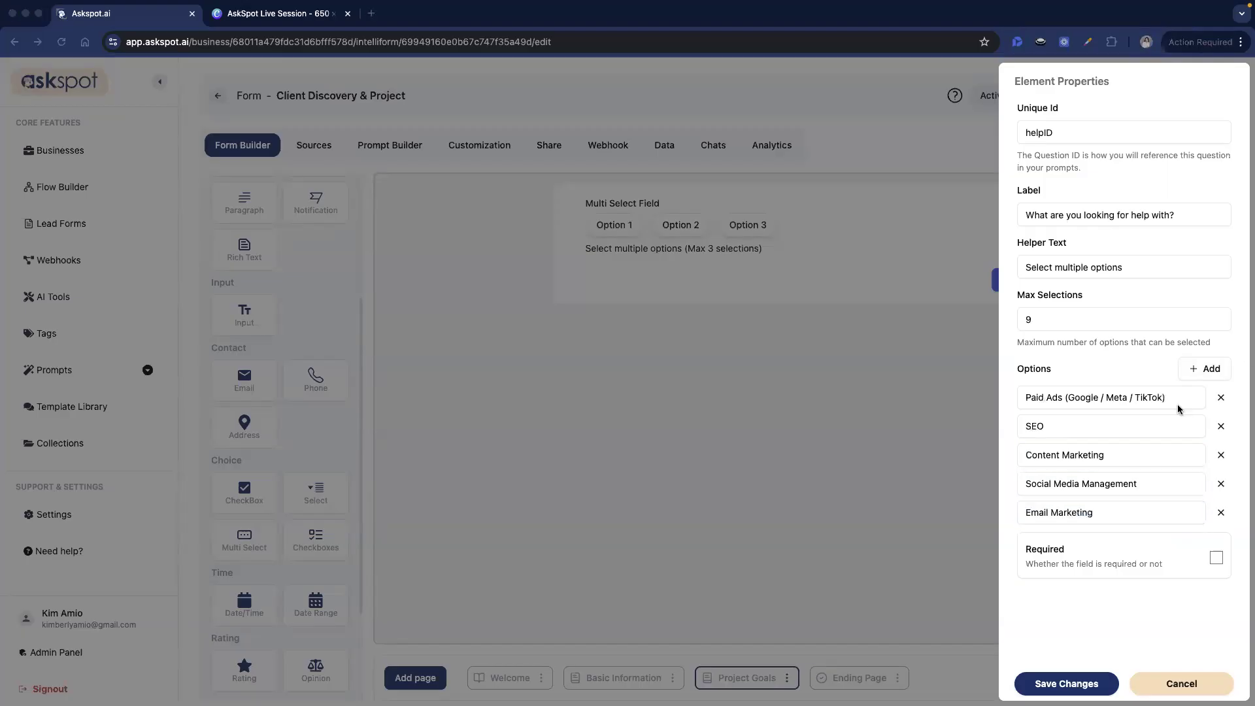
{"action": "key", "text": "super+Tab"}
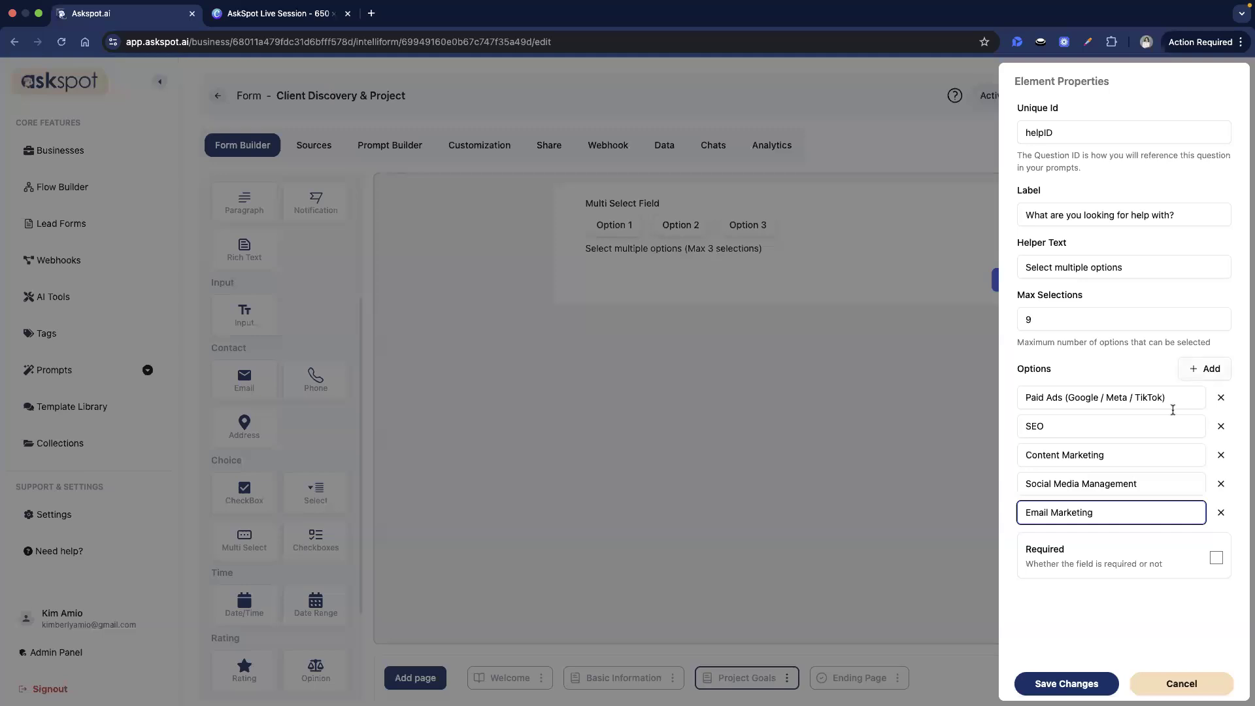
{"action": "left_click", "coordinate": [1204, 369]}
{"action": "left_click", "coordinate": [1056, 540]}
{"action": "key", "text": "ctrl+a"}
{"action": "type", "text": "Funnel / Landing Pages"}
{"action": "left_click", "coordinate": [1202, 369]}
{"action": "left_click", "coordinate": [1201, 367]}
- Add options Website Redesign, Branding and Other, then save the question
{"action": "key", "text": "super+Tab"}
{"action": "double_click", "coordinate": [1100, 552]}
{"action": "key", "text": "ctrl+a"}
{"action": "type", "text": "Website Redesign"}
{"action": "key", "text": "super+Tab"}
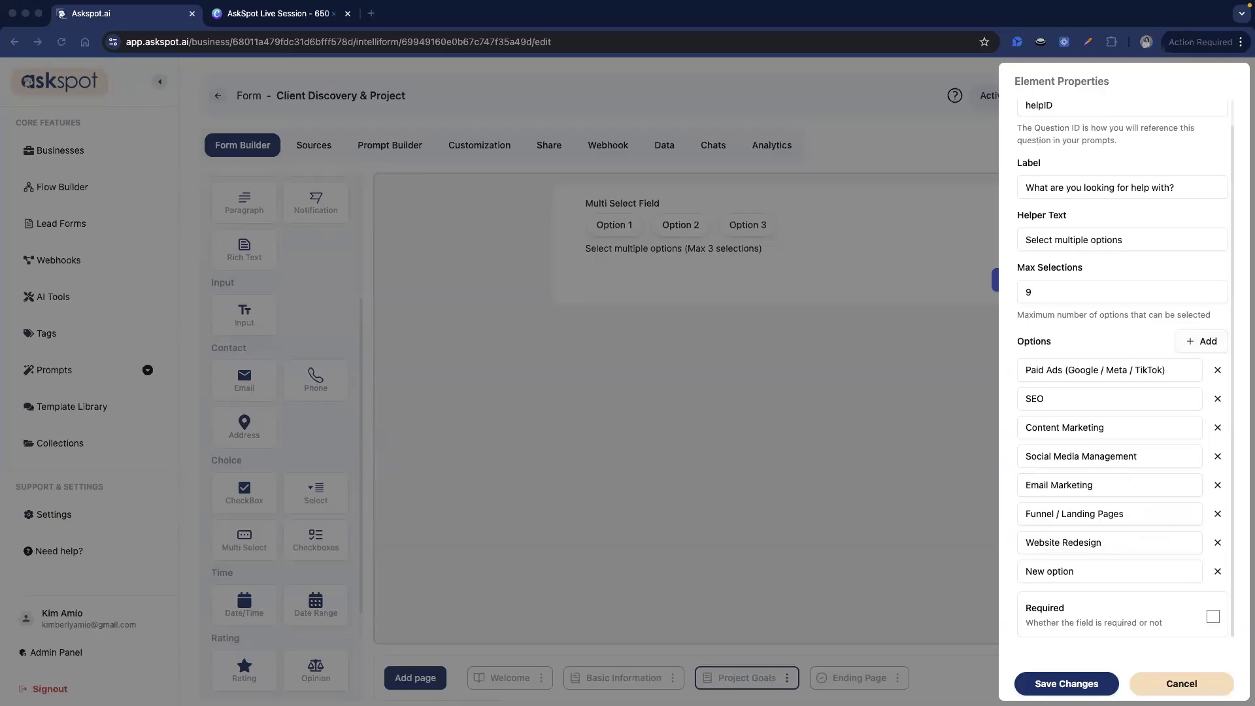
{"action": "double_click", "coordinate": [1125, 573]}
{"action": "key", "text": "ctrl+a"}
{"action": "type", "text": "Branding"}
{"action": "left_click", "coordinate": [1201, 342]}
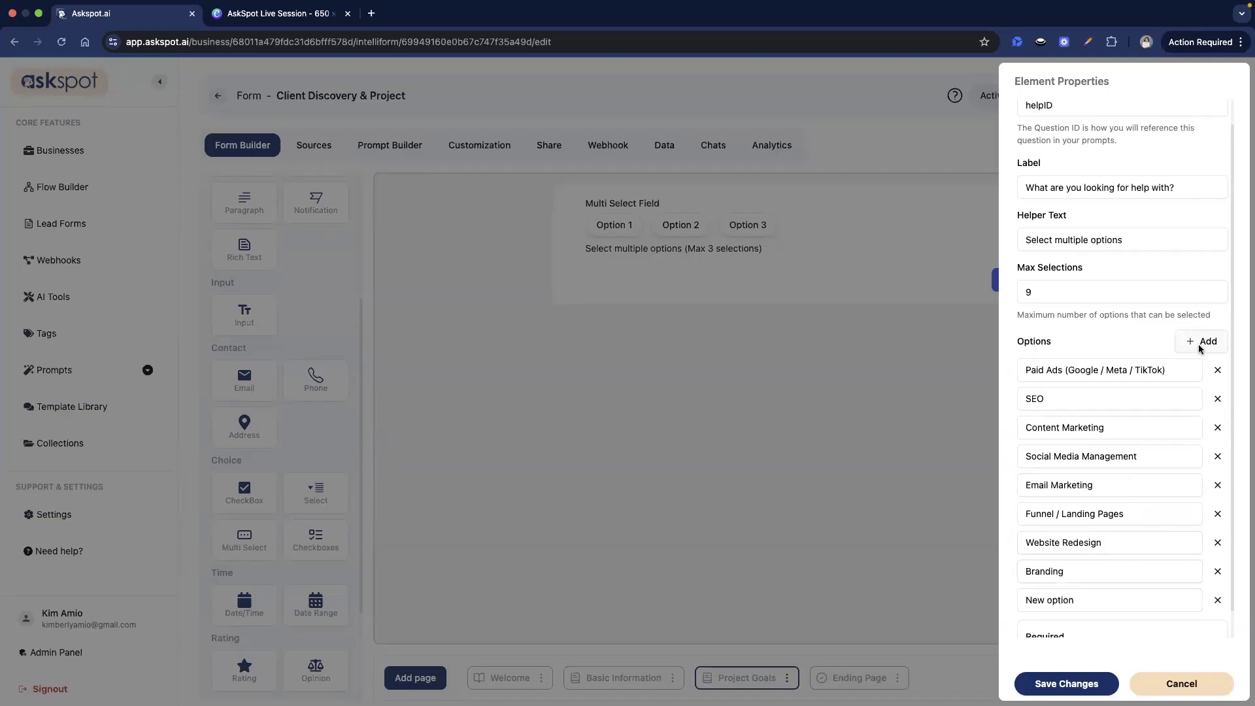
{"action": "key", "text": "super+Tab"}
{"action": "scroll", "coordinate": [1120, 614], "scroll_direction": "down", "scroll_amount": 1}
{"action": "left_click", "coordinate": [1086, 571]}
{"action": "key", "text": "ctrl+a"}
{"action": "type", "text": "Other"}
{"action": "left_click", "coordinate": [1069, 679]}
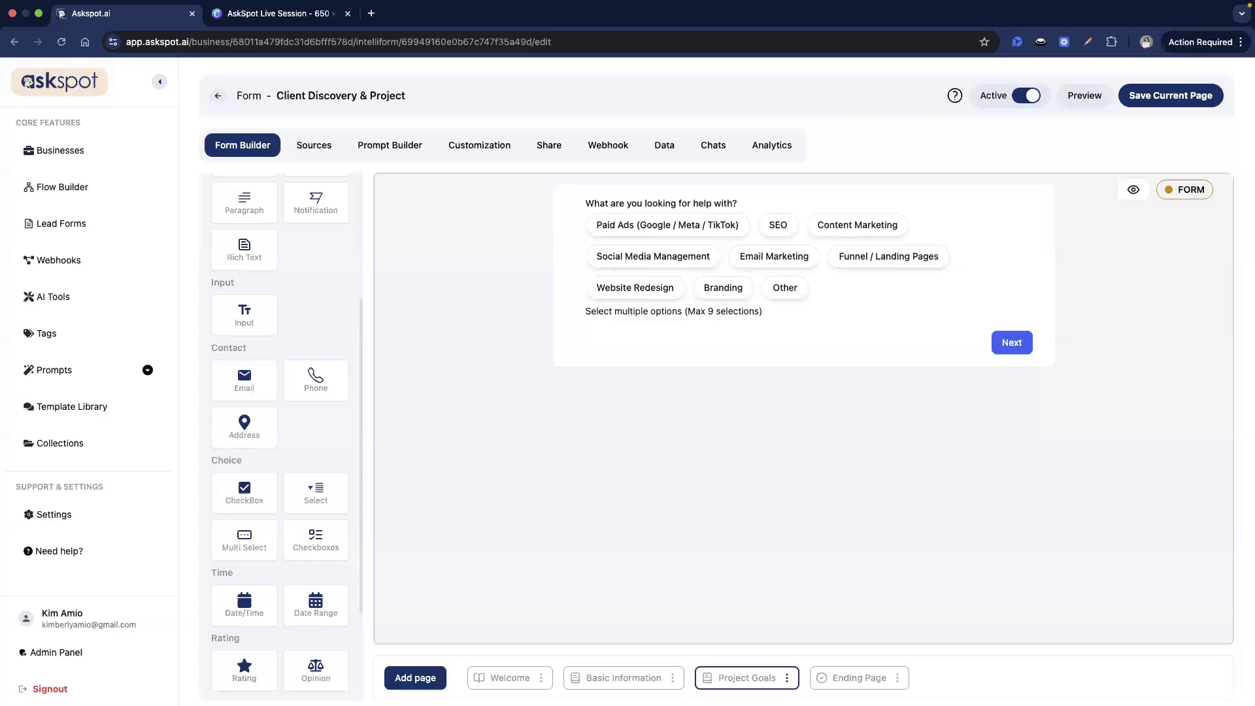
{"action": "key", "text": "super+Tab"}
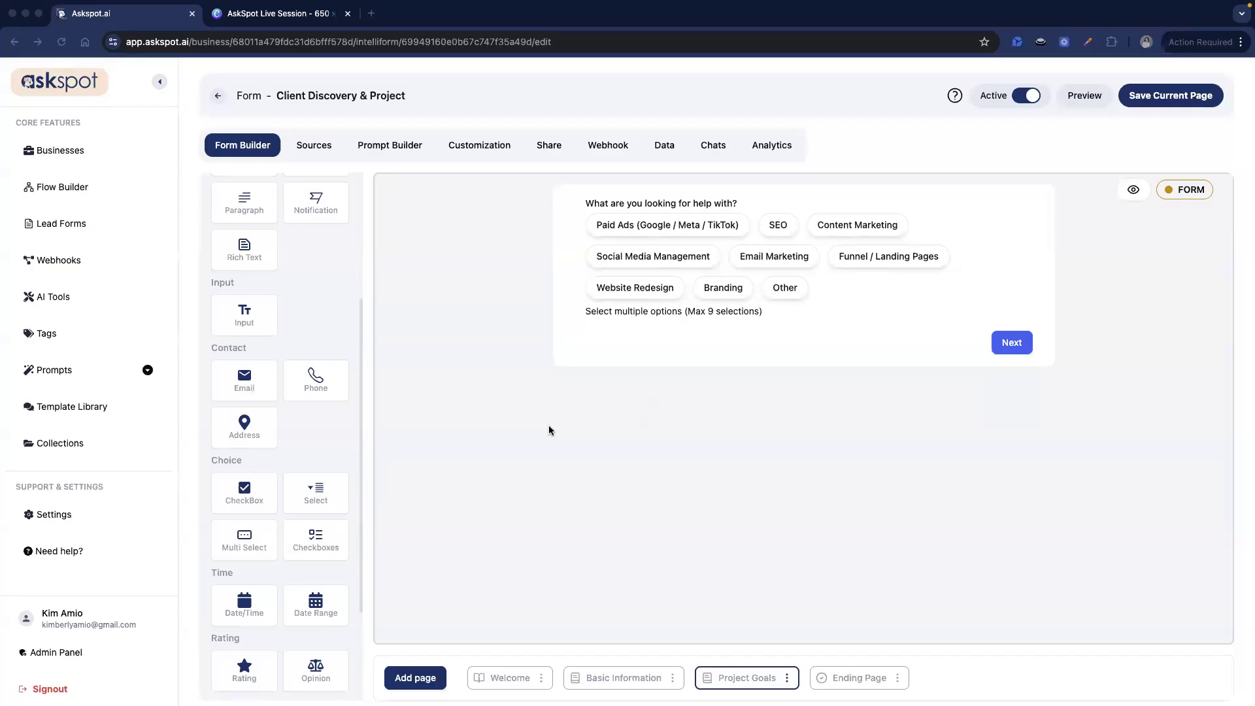
{"action": "scroll", "coordinate": [261, 425], "scroll_direction": "down", "scroll_amount": 1}
- Add a text input with id primary_goal, label 'What is your primary goal?' and main-result helper text
{"action": "left_click_drag", "start_coordinate": [246, 302], "coordinate": [1069, 342]}
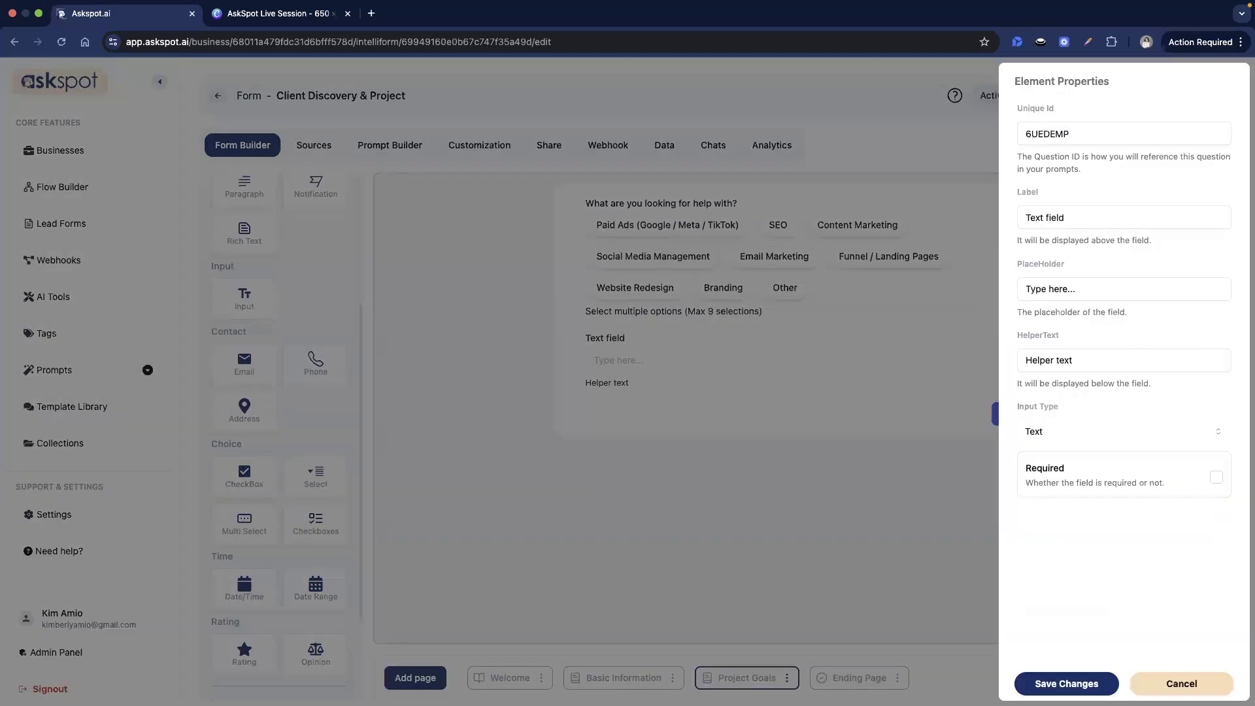
{"action": "double_click", "coordinate": [1069, 126]}
{"action": "type", "text": "primary_goal"}
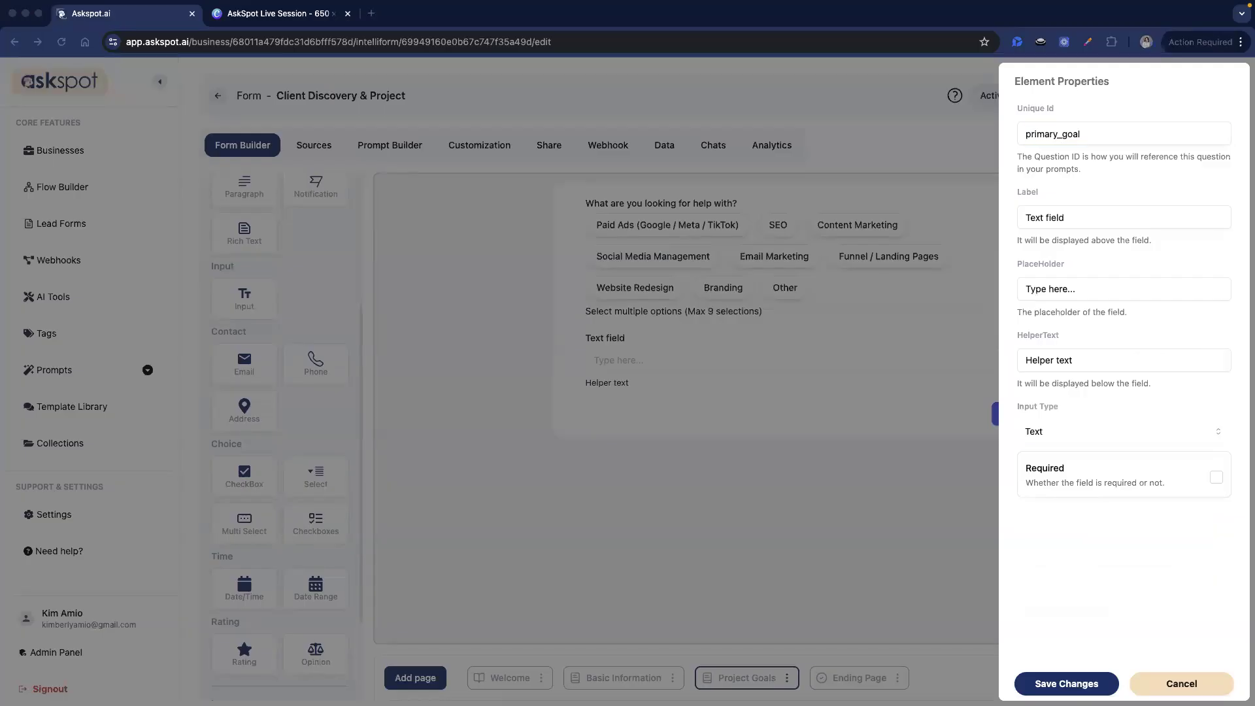
{"action": "triple_click", "coordinate": [1121, 218]}
{"action": "type", "text": "What is your primary goal?"}
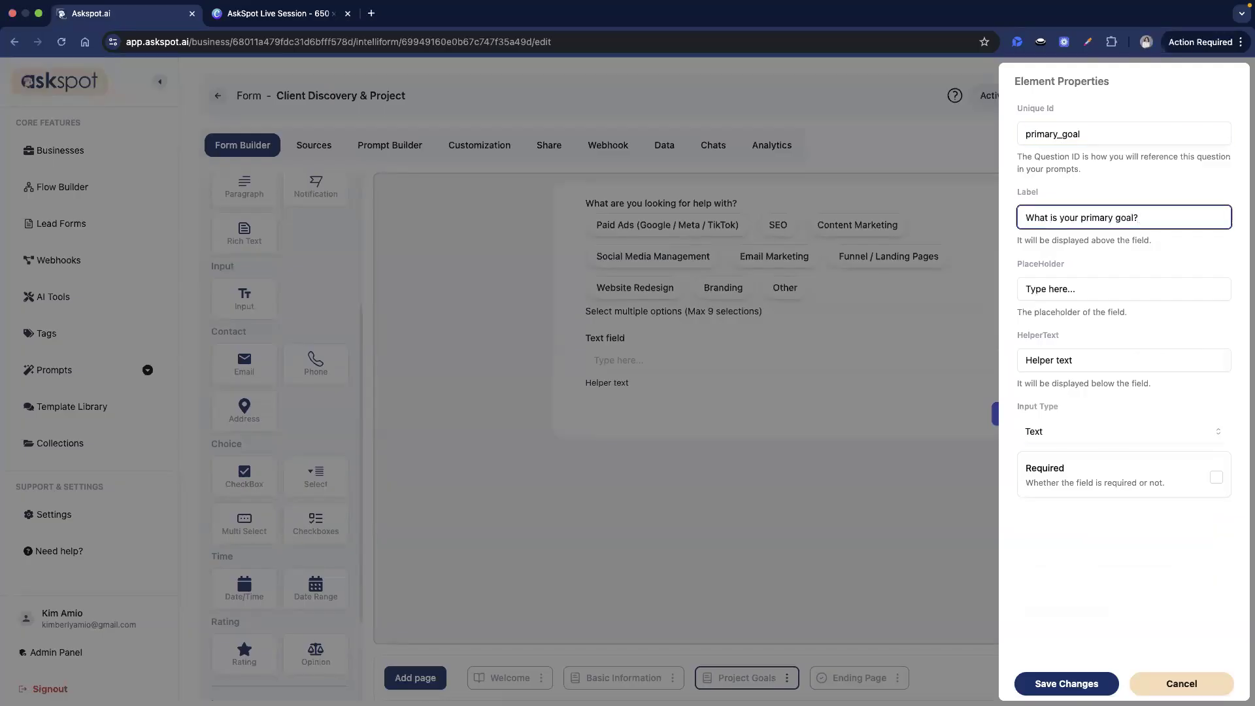
{"action": "left_click", "coordinate": [1127, 357]}
{"action": "triple_click", "coordinate": [1127, 357]}
{"action": "type", "text": "Describe the main result you want to achieve."}
{"action": "left_click_drag", "start_coordinate": [1063, 362], "coordinate": [1174, 358]}
{"action": "left_click", "coordinate": [1172, 360]}
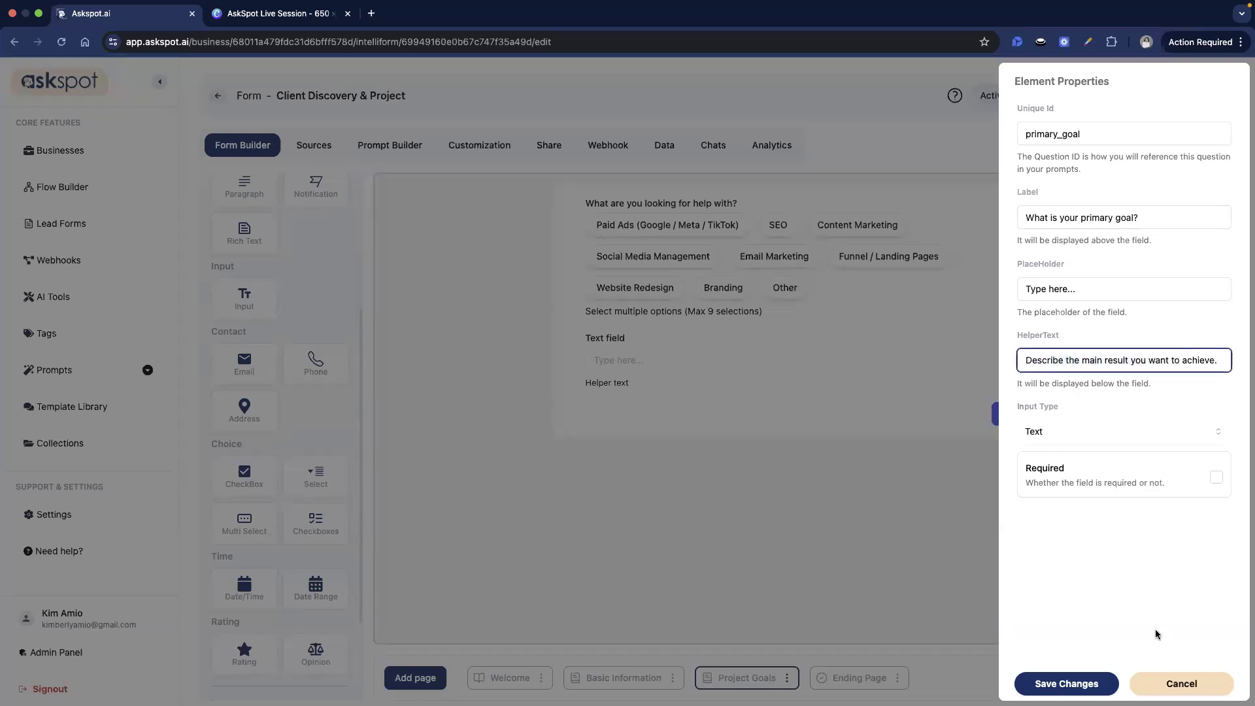
{"action": "left_click", "coordinate": [1067, 684]}
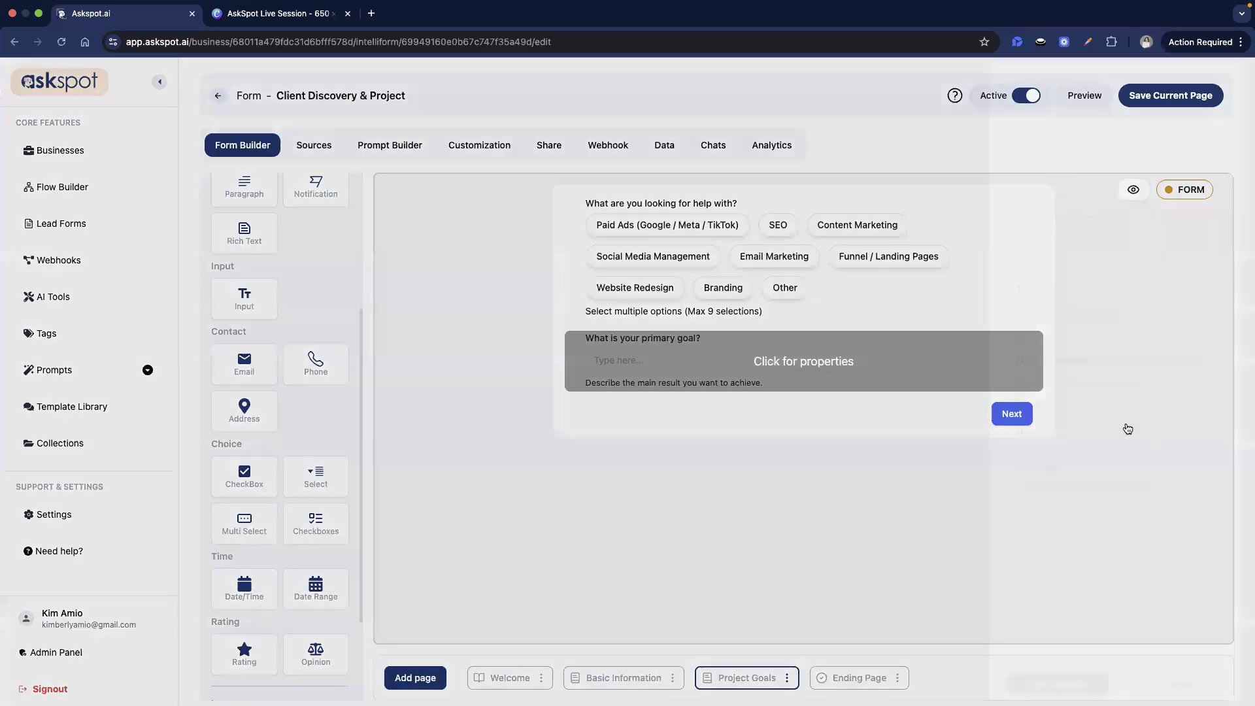
- Change the primary goal question's input type to Textarea
{"action": "left_click", "coordinate": [1127, 430]}
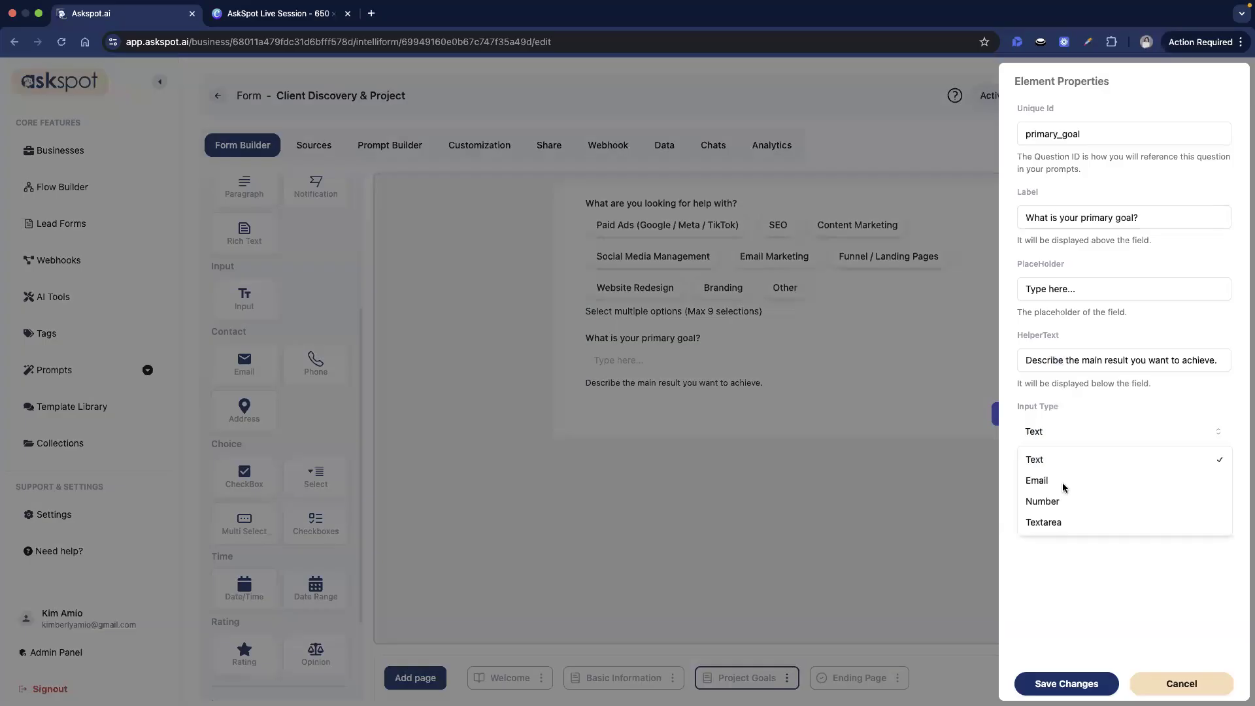
{"action": "left_click", "coordinate": [1069, 522]}
{"action": "left_click", "coordinate": [1106, 679]}
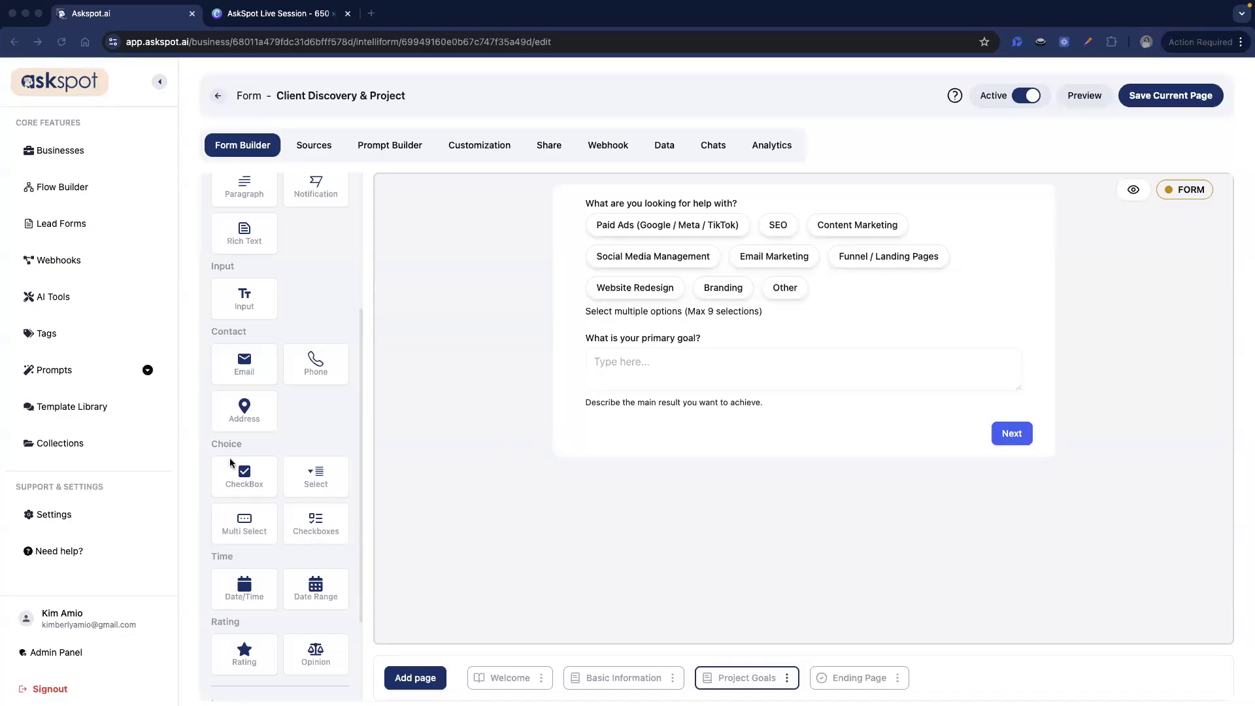
- Add a multi-select below the primary goal with id metrics and label 'What metrics matter most?'
{"action": "scroll", "coordinate": [287, 474], "scroll_direction": "down", "scroll_amount": 2}
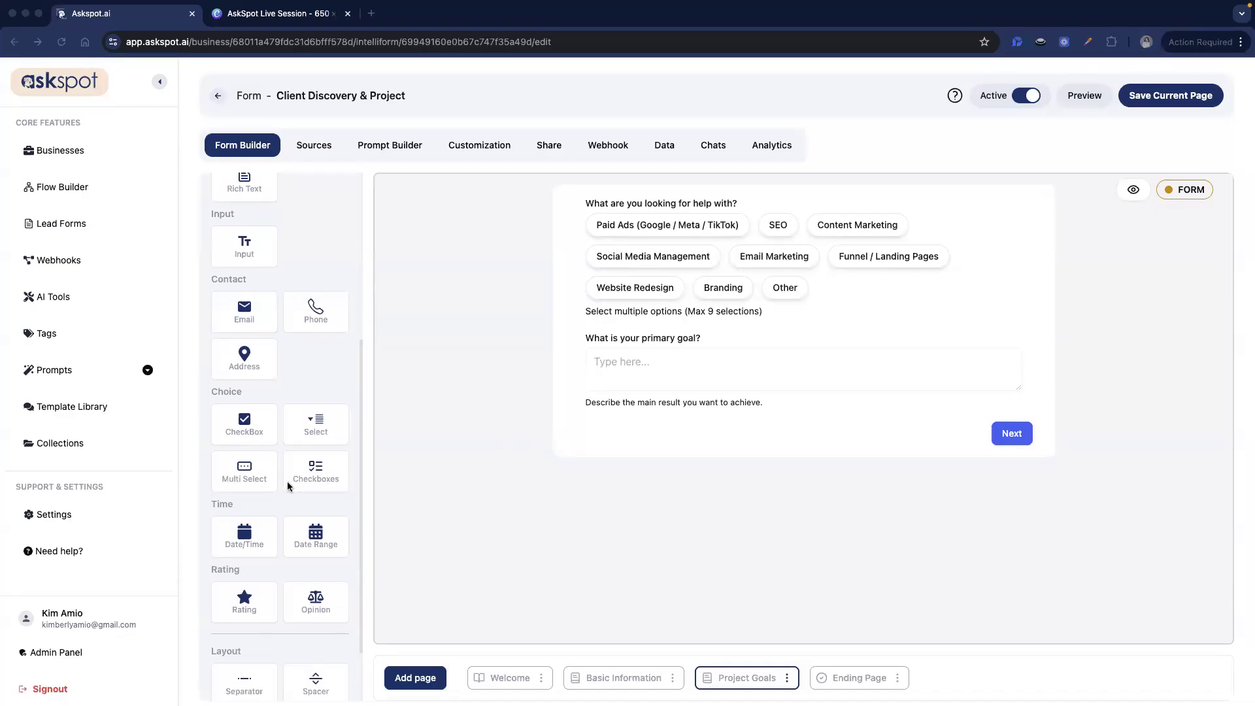
{"action": "scroll", "coordinate": [278, 516], "scroll_direction": "down", "scroll_amount": 3}
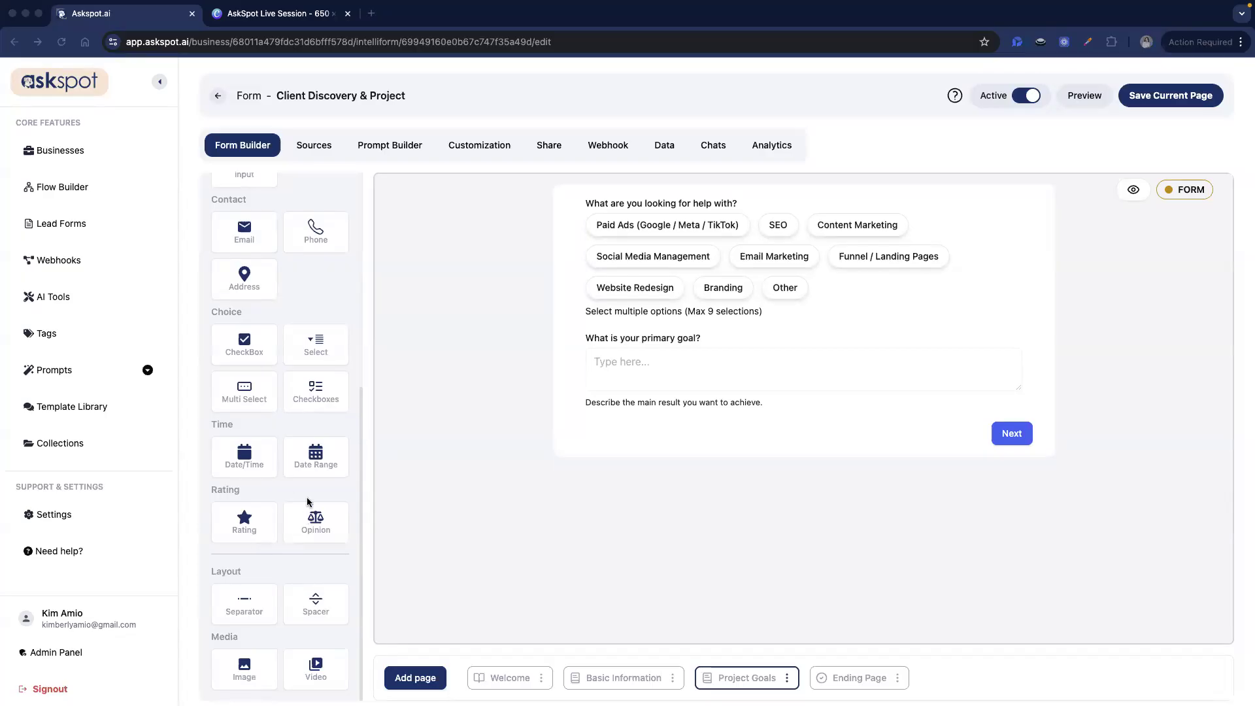
{"action": "left_click_drag", "start_coordinate": [228, 392], "coordinate": [824, 411]}
{"action": "left_click", "coordinate": [643, 465]}
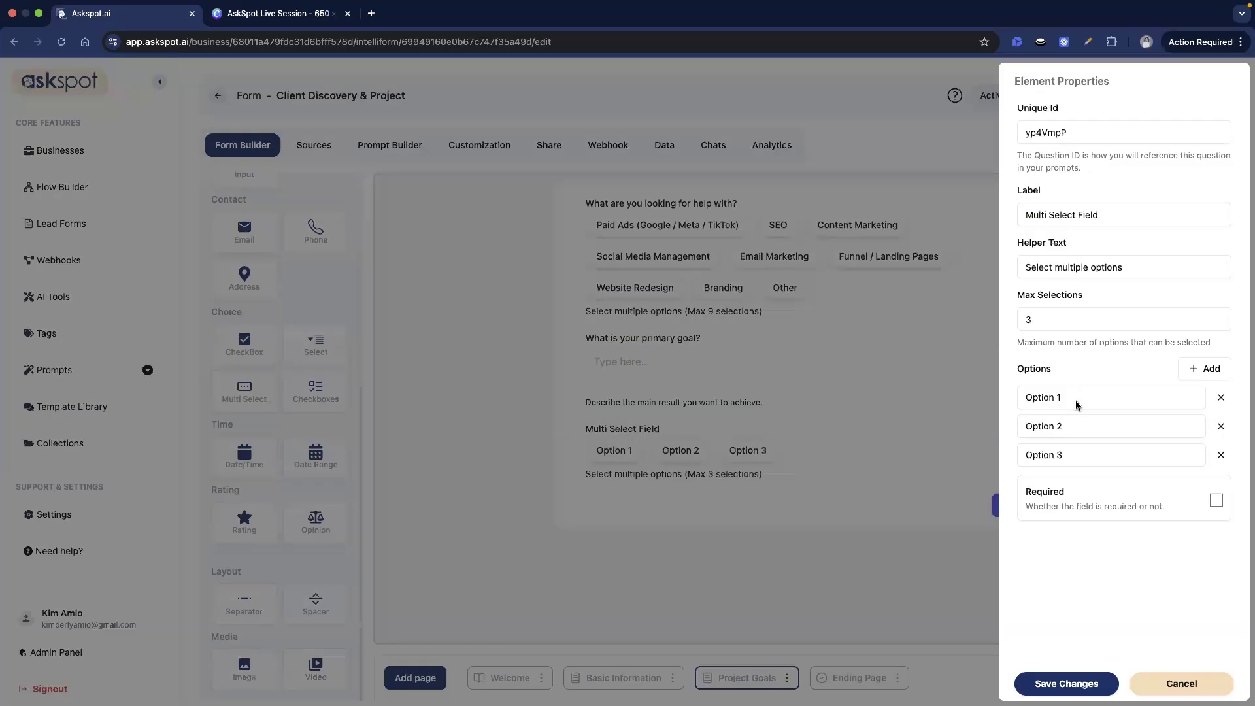
{"action": "left_click", "coordinate": [1103, 127]}
{"action": "type", "text": "metrics"}
{"action": "double_click", "coordinate": [1095, 134]}
{"action": "type", "text": "metrics"}
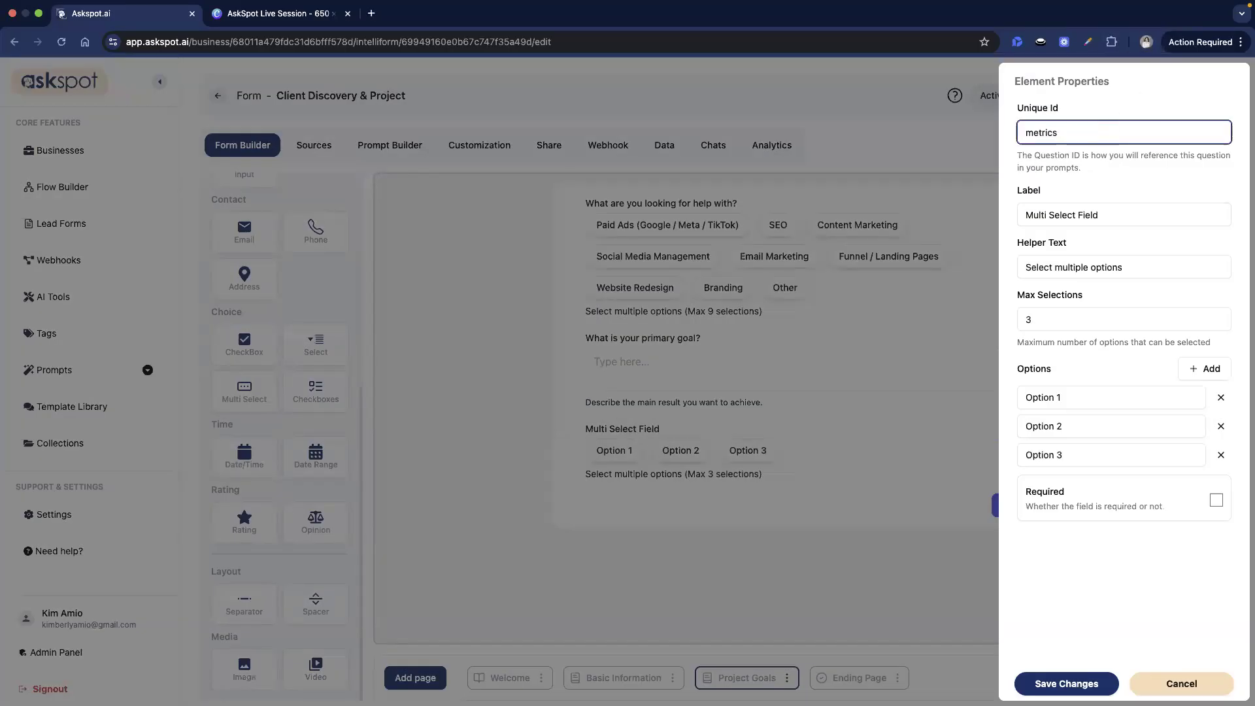
{"action": "key", "text": "Tab"}
{"action": "type", "text": "What metrics matter most?"}
{"action": "key", "text": "super+Tab"}
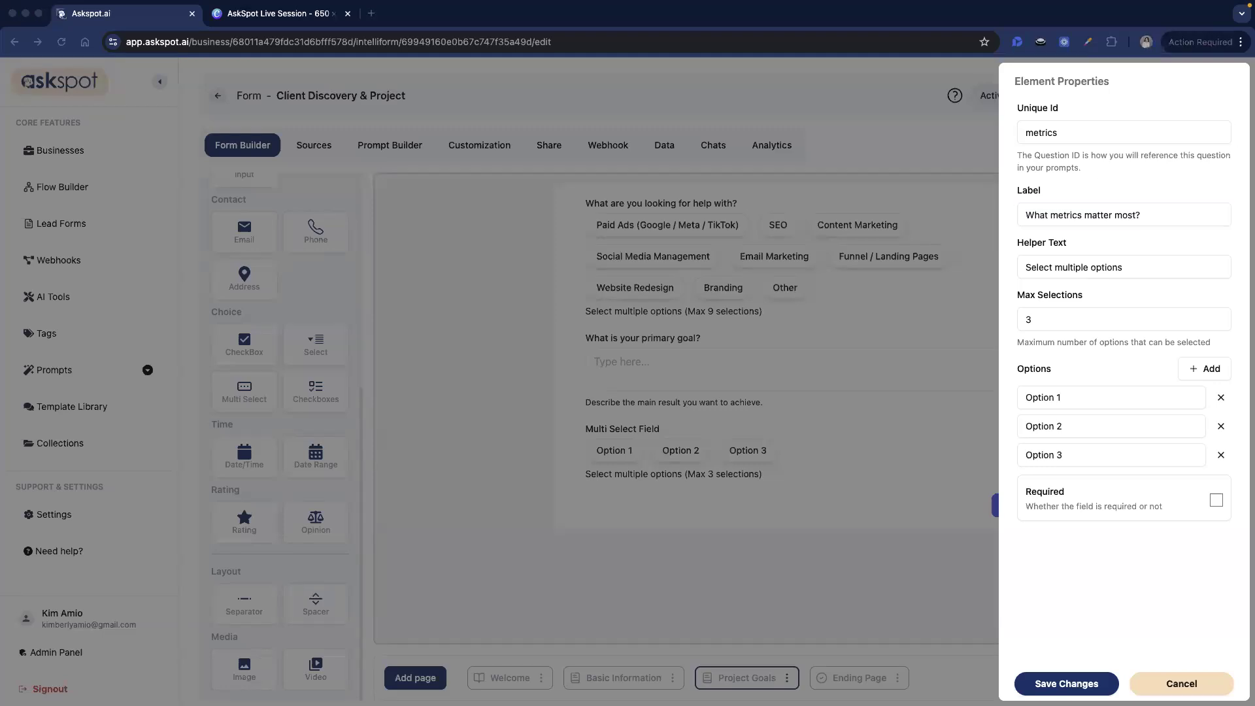
- Set options More Leads, More Sales, Lower Cost Per Lead, Traffic Growth and Brand Awareness
{"action": "triple_click", "coordinate": [1069, 398]}
{"action": "type", "text": "More Leads"}
{"action": "triple_click", "coordinate": [1072, 426]}
{"action": "type", "text": "More Sales"}
{"action": "triple_click", "coordinate": [1072, 454]}
{"action": "type", "text": "Lower Cost Per Lead"}
{"action": "left_click", "coordinate": [1205, 370]}
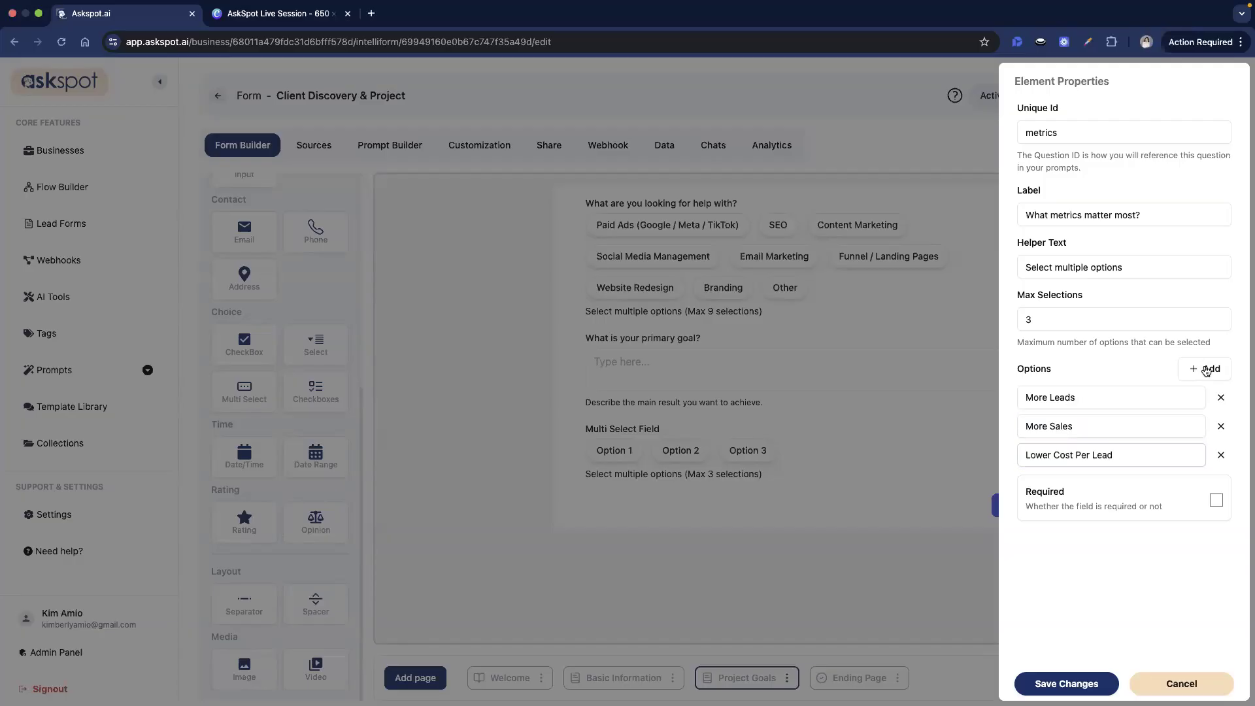
{"action": "left_click", "coordinate": [1206, 370]}
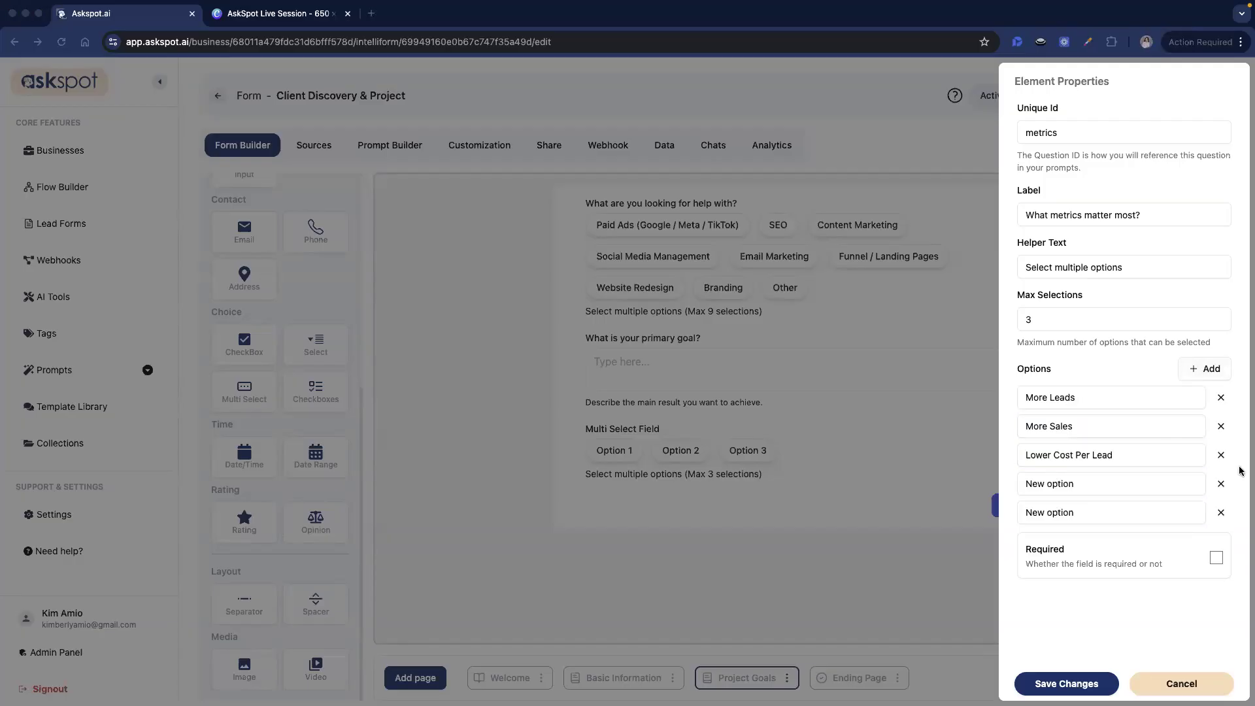
{"action": "triple_click", "coordinate": [1086, 484]}
{"action": "type", "text": "Traffic Growth"}
{"action": "triple_click", "coordinate": [1111, 512]}
{"action": "type", "text": "Brand Awareness"}
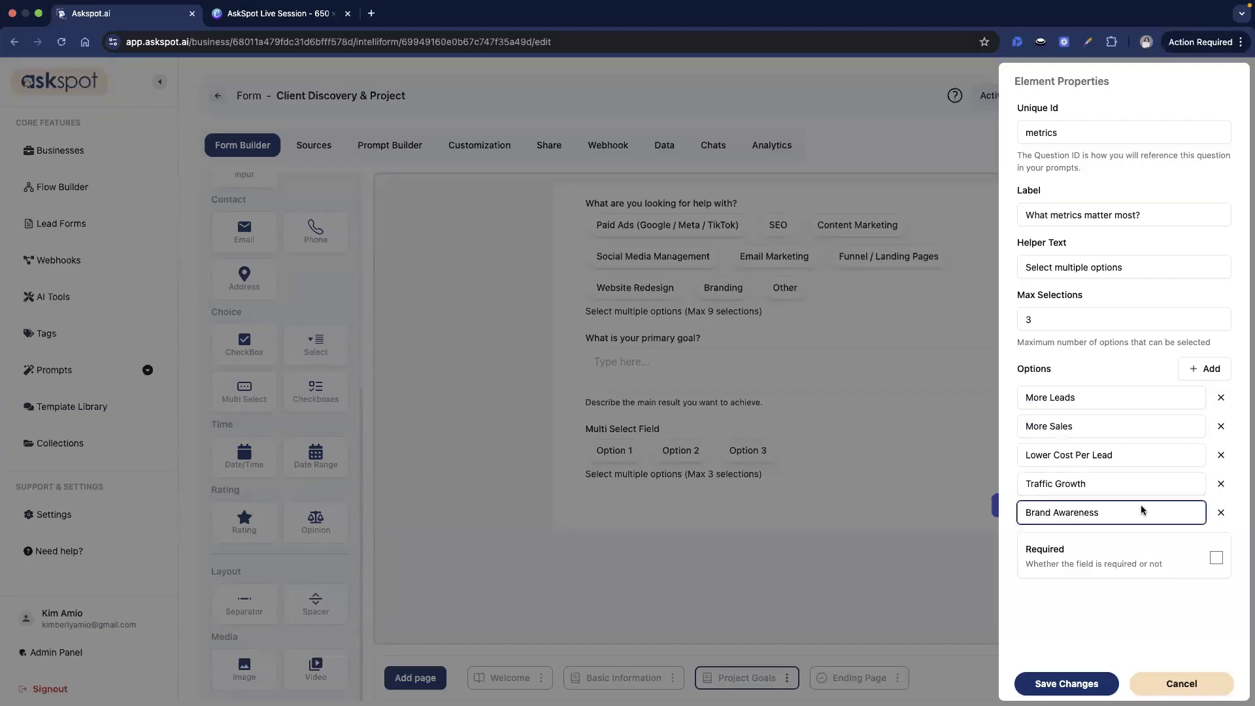
- Add Email Subscribers and Other options, then save the Project Goals page
{"action": "key", "text": "super+Tab"}
{"action": "key", "text": "super+Tab"}
{"action": "left_click", "coordinate": [1204, 368]}
{"action": "triple_click", "coordinate": [1068, 538]}
{"action": "type", "text": "Email Subscribers"}
{"action": "key", "text": "super+Tab"}
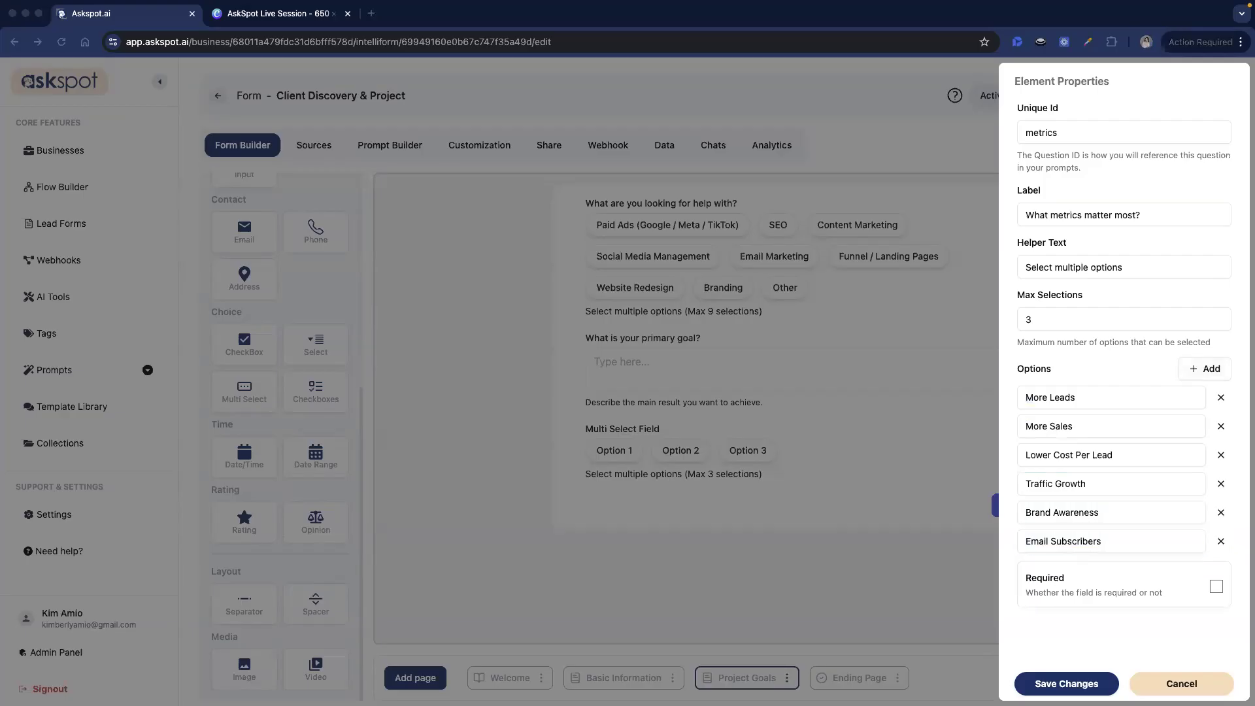
{"action": "left_click", "coordinate": [1204, 369]}
{"action": "triple_click", "coordinate": [1130, 560]}
{"action": "key", "text": "super+a"}
{"action": "type", "text": "Other"}
{"action": "left_click", "coordinate": [855, 544]}
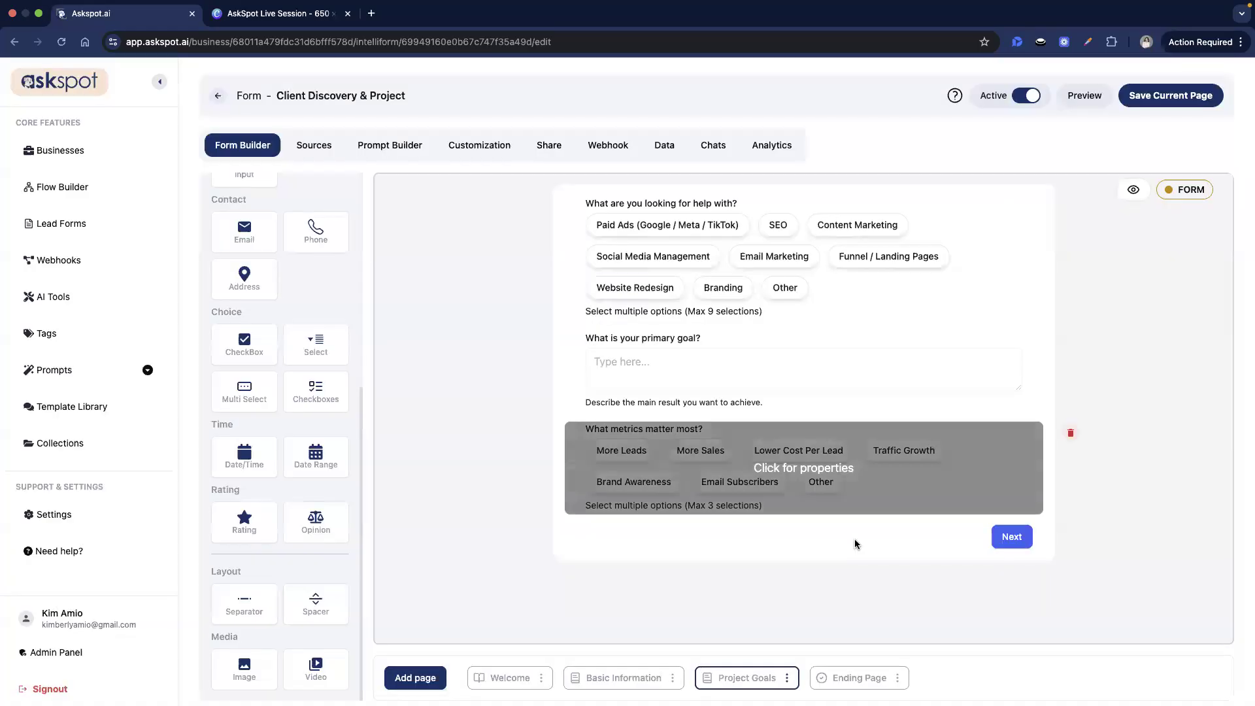
{"action": "left_click", "coordinate": [1171, 95]}
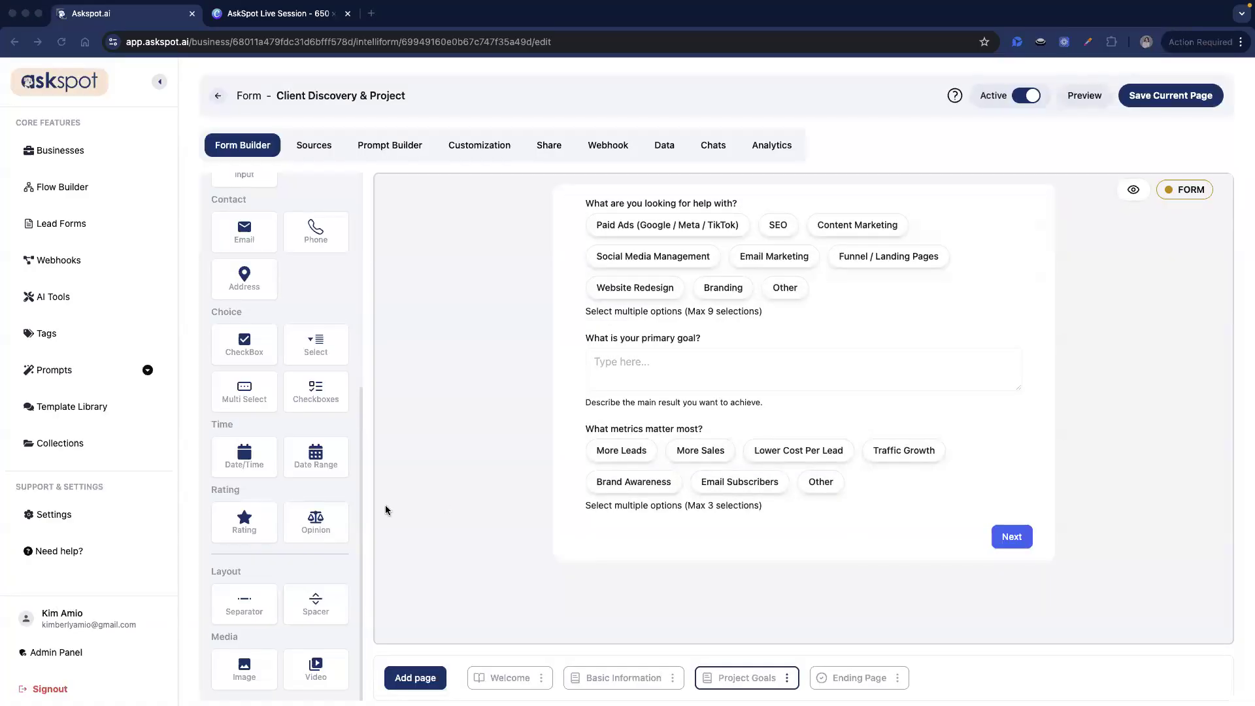
- Add a text question with id problem, label 'What is not working right now?', helper 'Describe the main problem.'
{"action": "scroll", "coordinate": [349, 460], "scroll_direction": "up", "scroll_amount": 1}
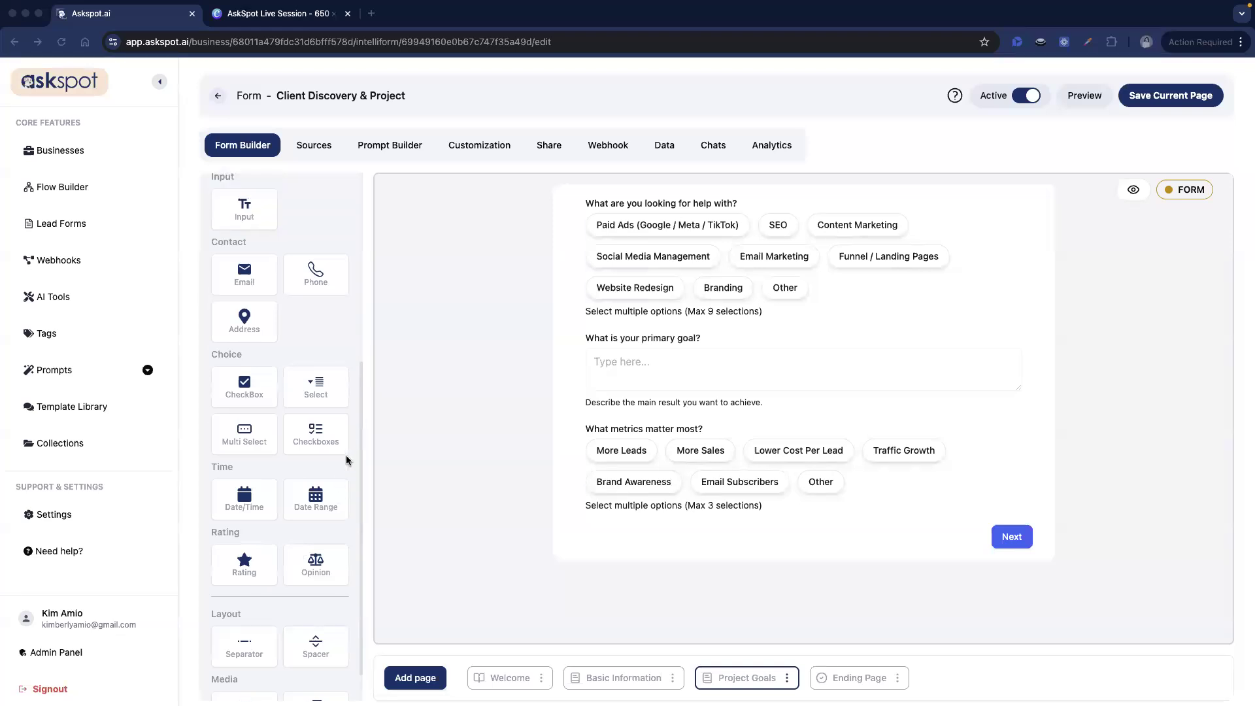
{"action": "scroll", "coordinate": [313, 405], "scroll_direction": "up", "scroll_amount": 4}
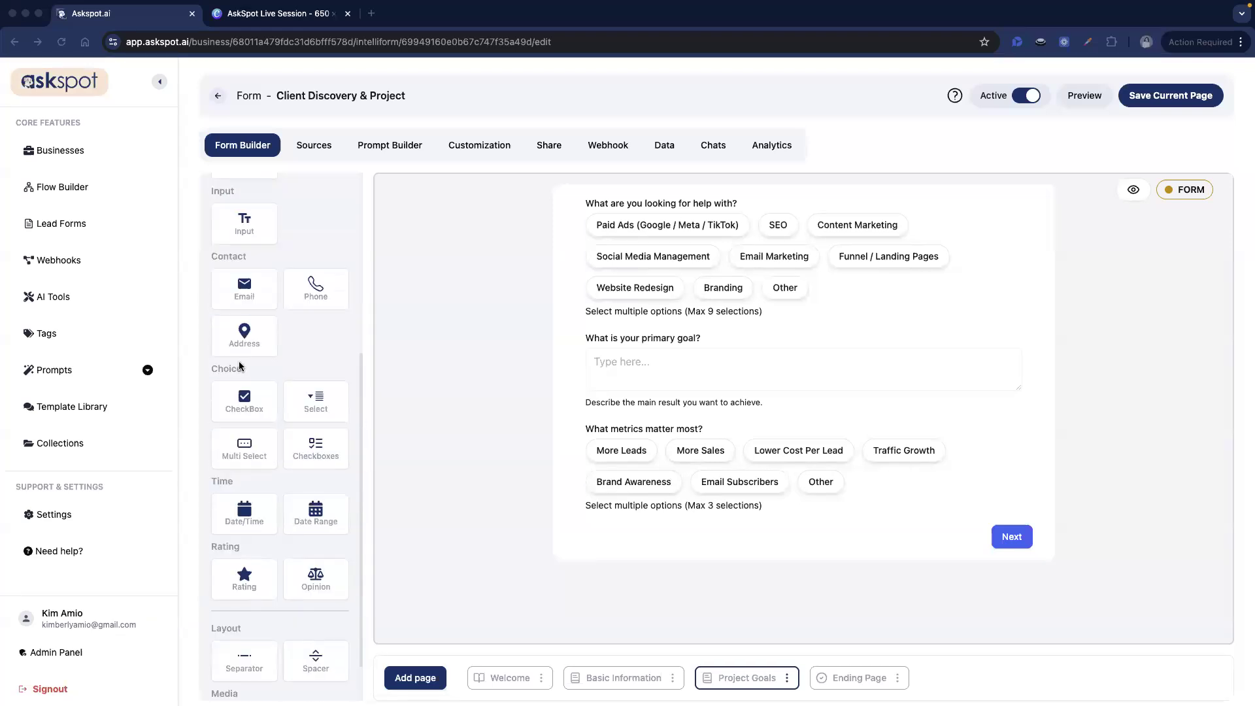
{"action": "left_click_drag", "start_coordinate": [244, 358], "coordinate": [658, 548]}
{"action": "left_click", "coordinate": [657, 548]}
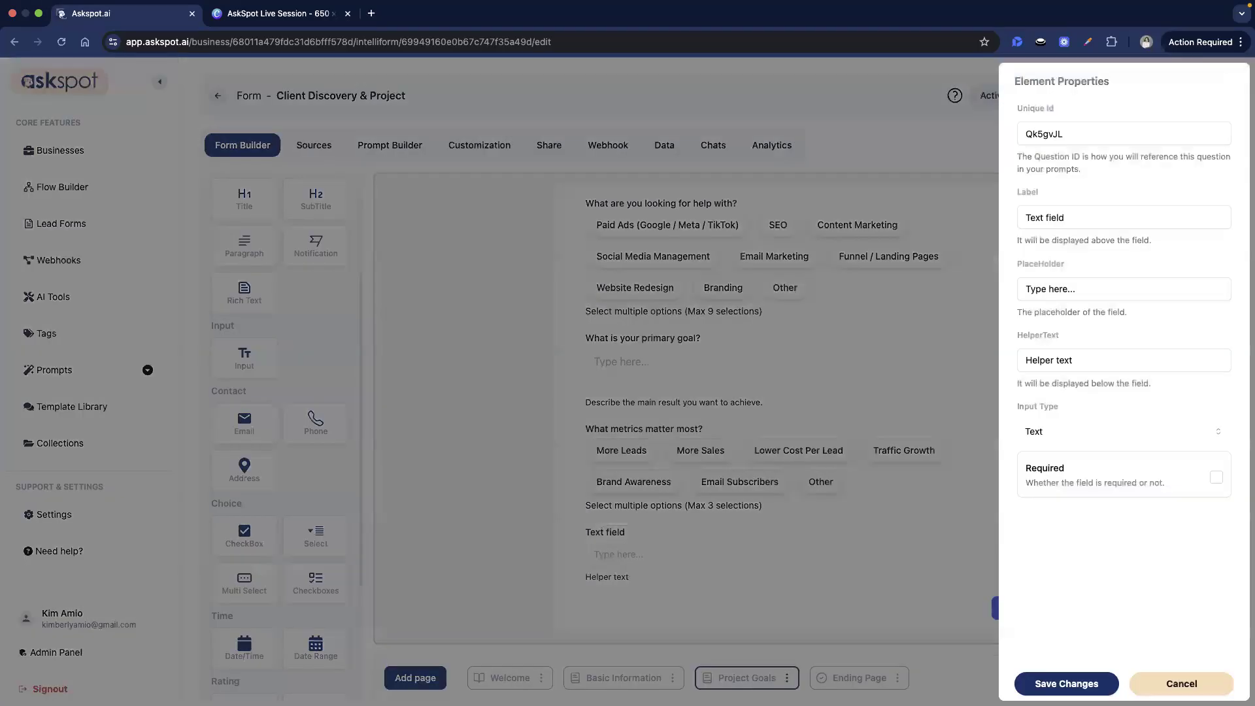
{"action": "left_click", "coordinate": [1046, 136]}
{"action": "triple_click", "coordinate": [1046, 135]}
{"action": "type", "text": "problem"}
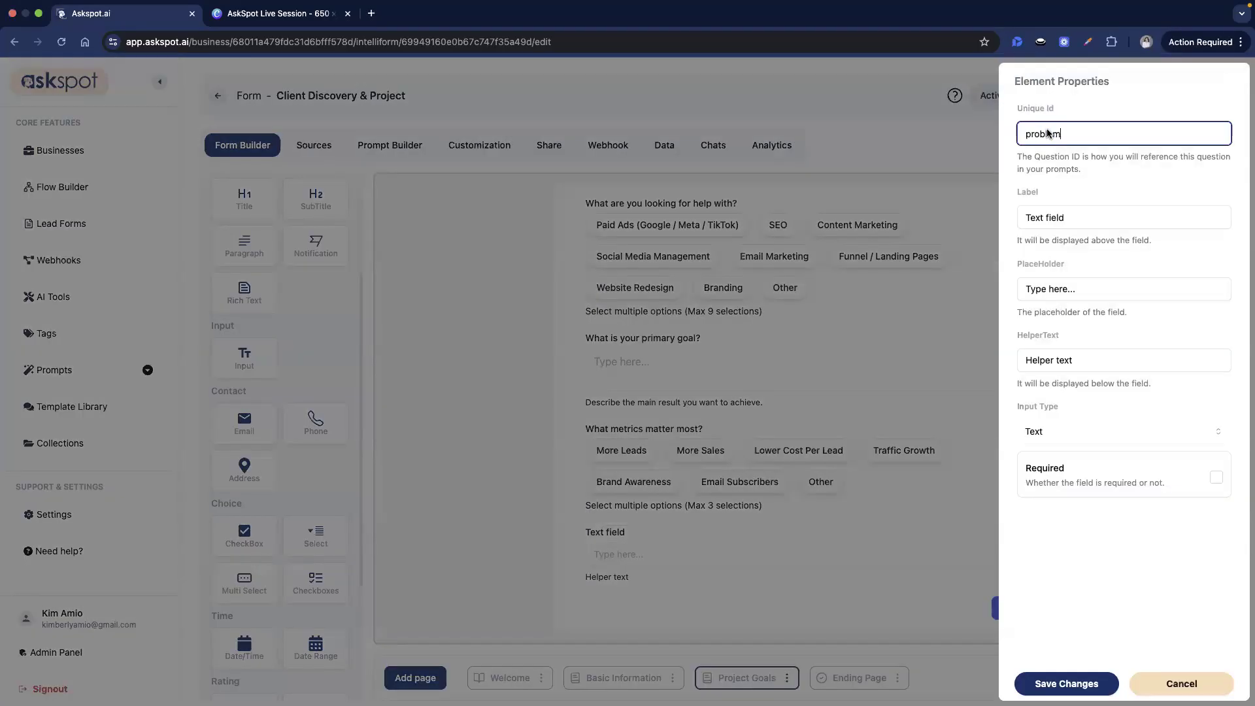
{"action": "left_click", "coordinate": [1107, 210]}
{"action": "triple_click", "coordinate": [1107, 210]}
{"action": "type", "text": "What is not working right now?"}
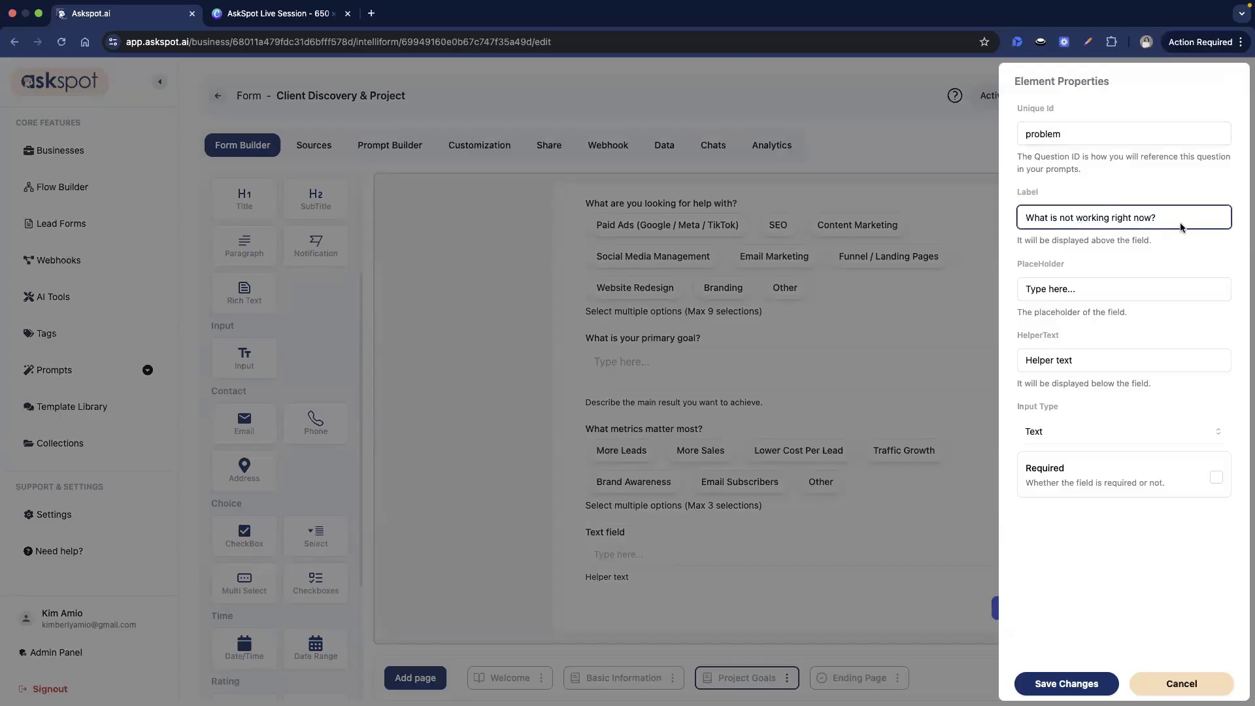
{"action": "triple_click", "coordinate": [1133, 358]}
{"action": "type", "text": "Describe the main problem."}
{"action": "left_click", "coordinate": [1081, 680]}
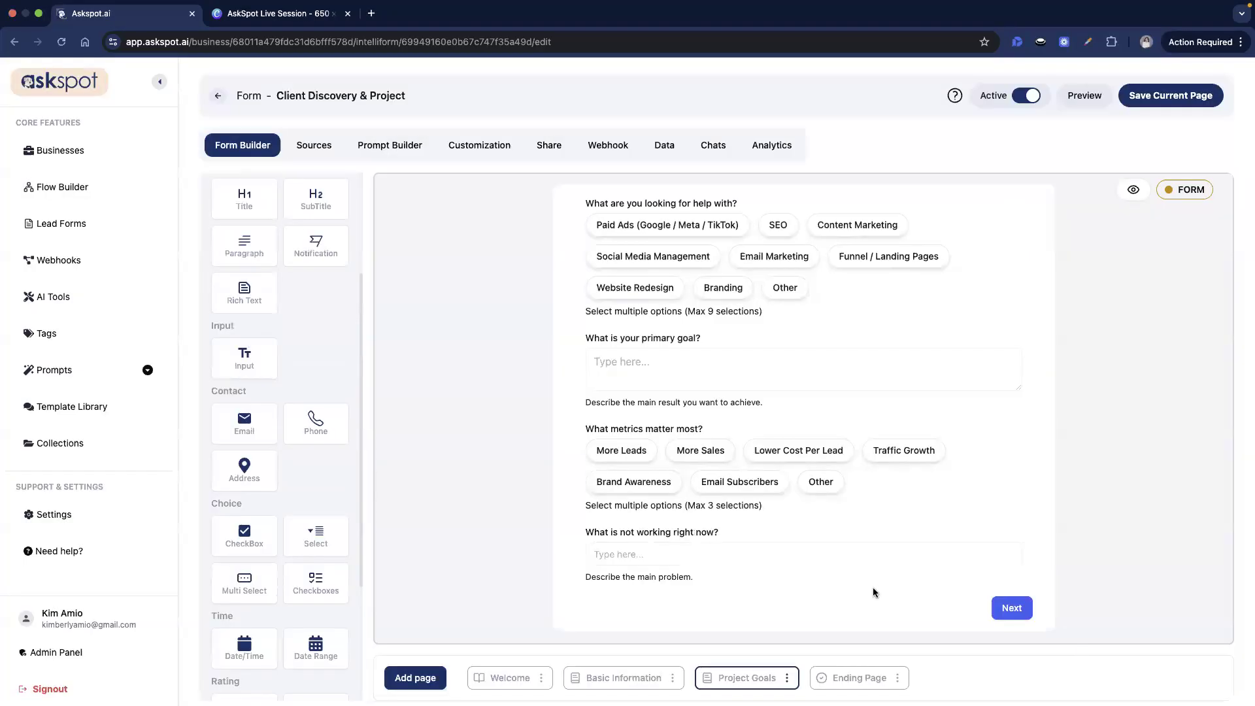
- Change the problem question's input type to Textarea and save the page
{"action": "left_click", "coordinate": [850, 558]}
{"action": "left_click", "coordinate": [1120, 431]}
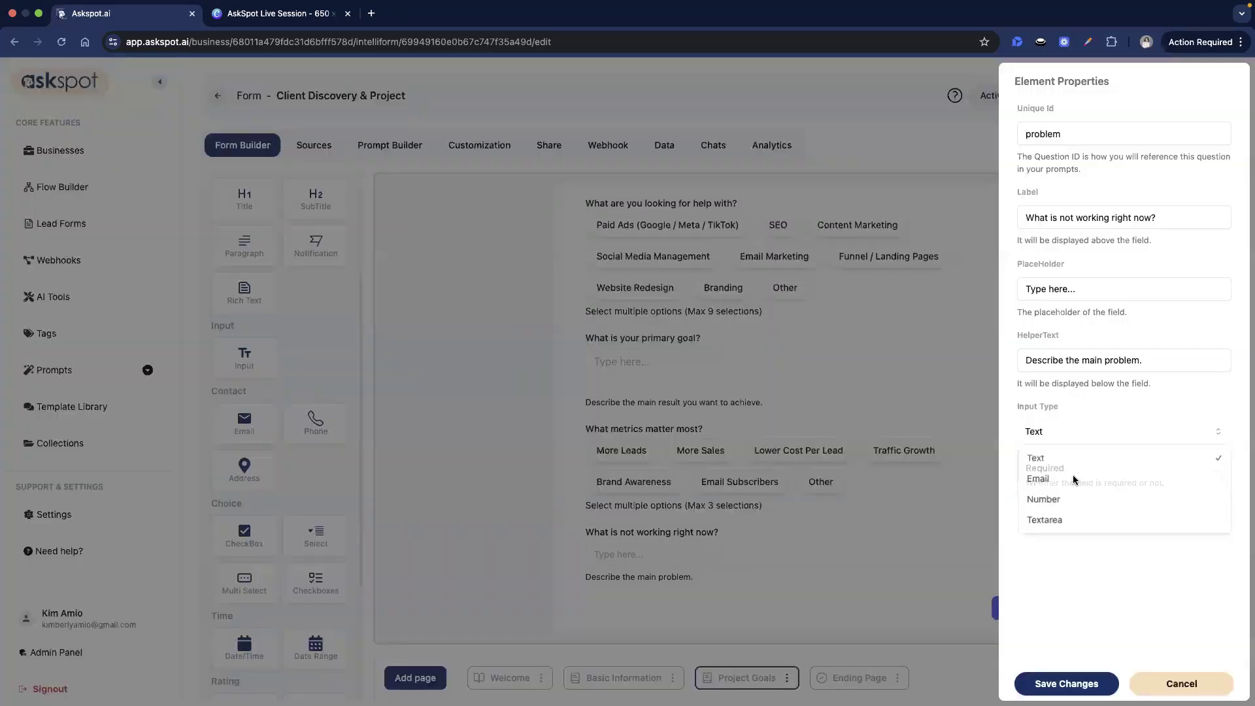
{"action": "left_click", "coordinate": [1046, 520]}
{"action": "left_click", "coordinate": [1086, 683]}
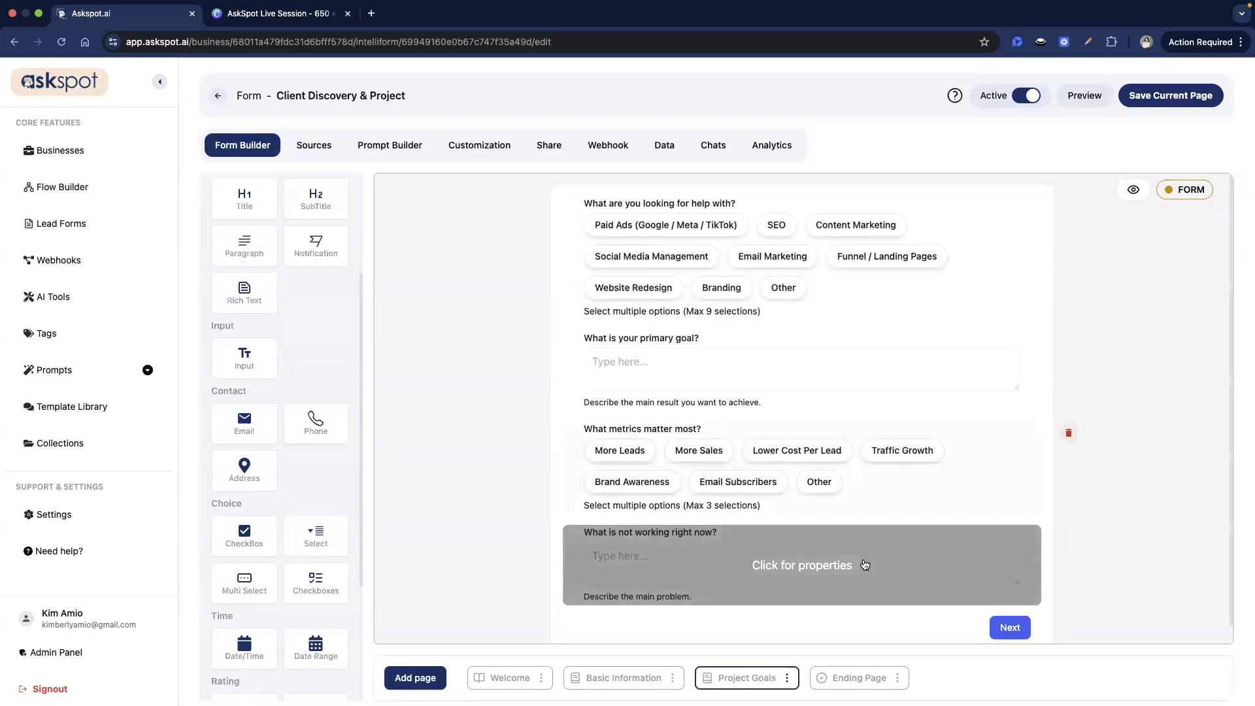
{"action": "left_click", "coordinate": [1175, 101]}
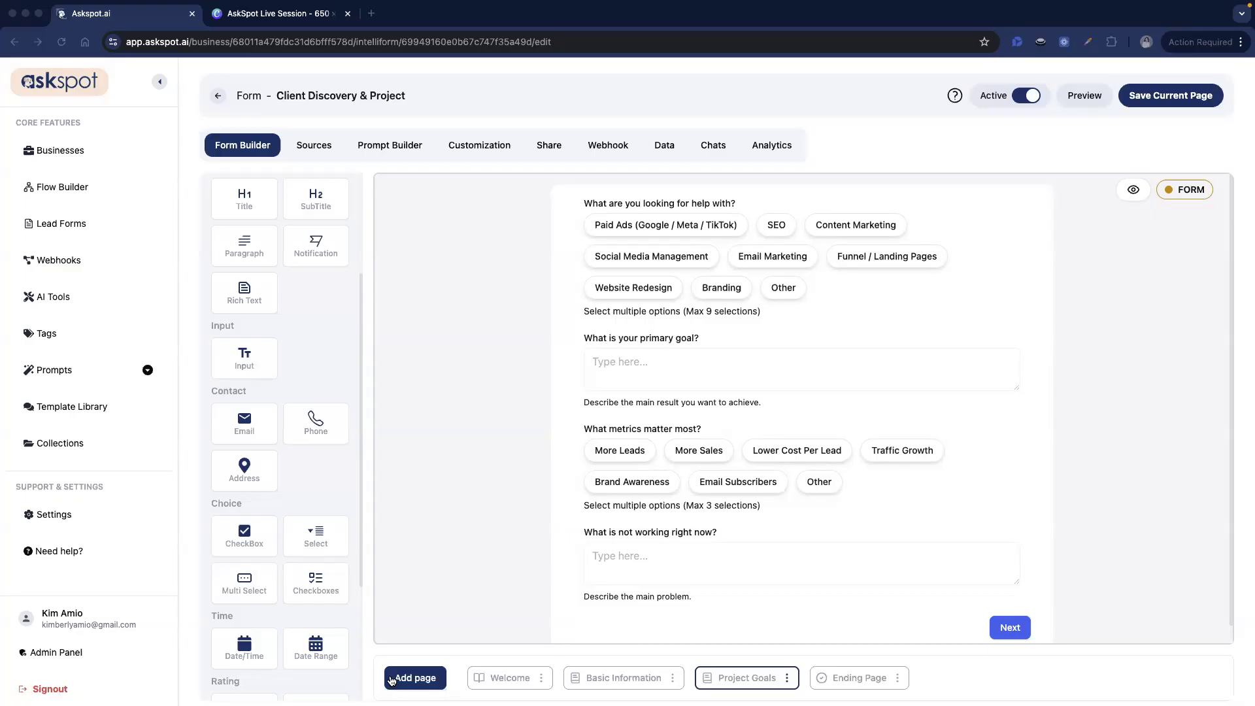
- Add a form page renamed 'Current Situation' and delete its default welcome block
{"action": "left_click", "coordinate": [391, 679]}
{"action": "left_click", "coordinate": [399, 630]}
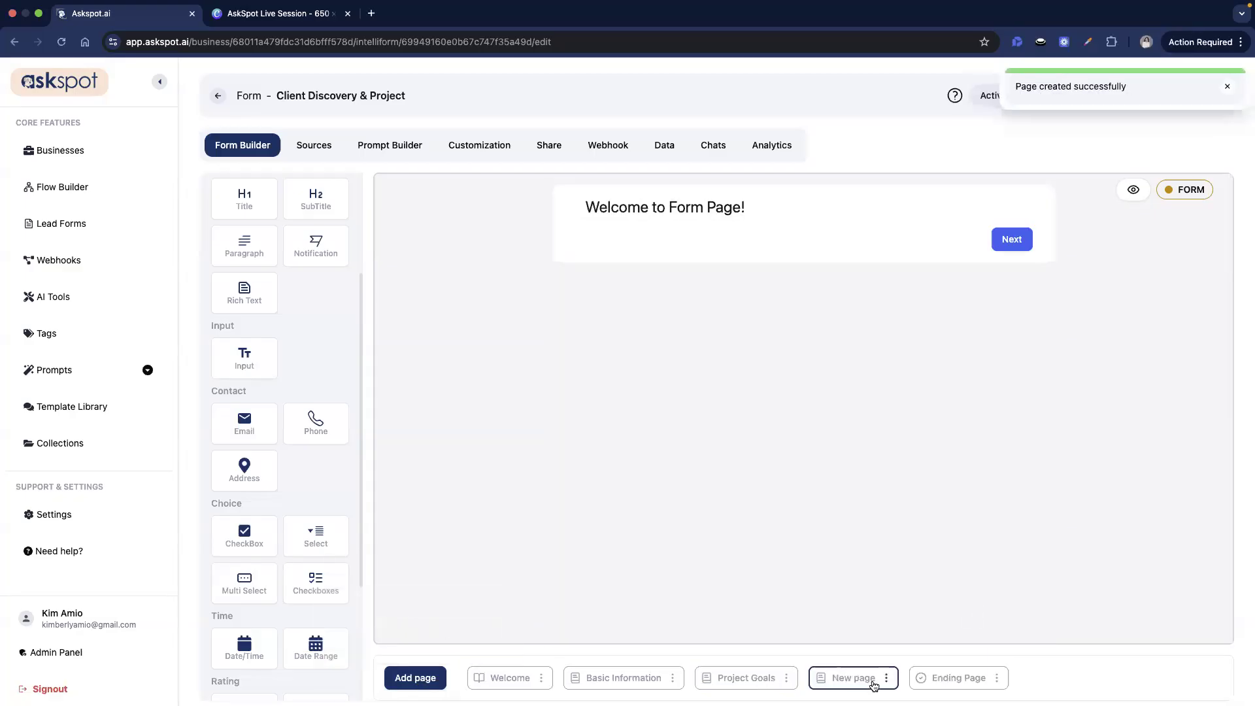
{"action": "left_click", "coordinate": [886, 678]}
{"action": "left_click", "coordinate": [889, 613]}
{"action": "double_click", "coordinate": [534, 375]}
{"action": "type", "text": "Current Situation"}
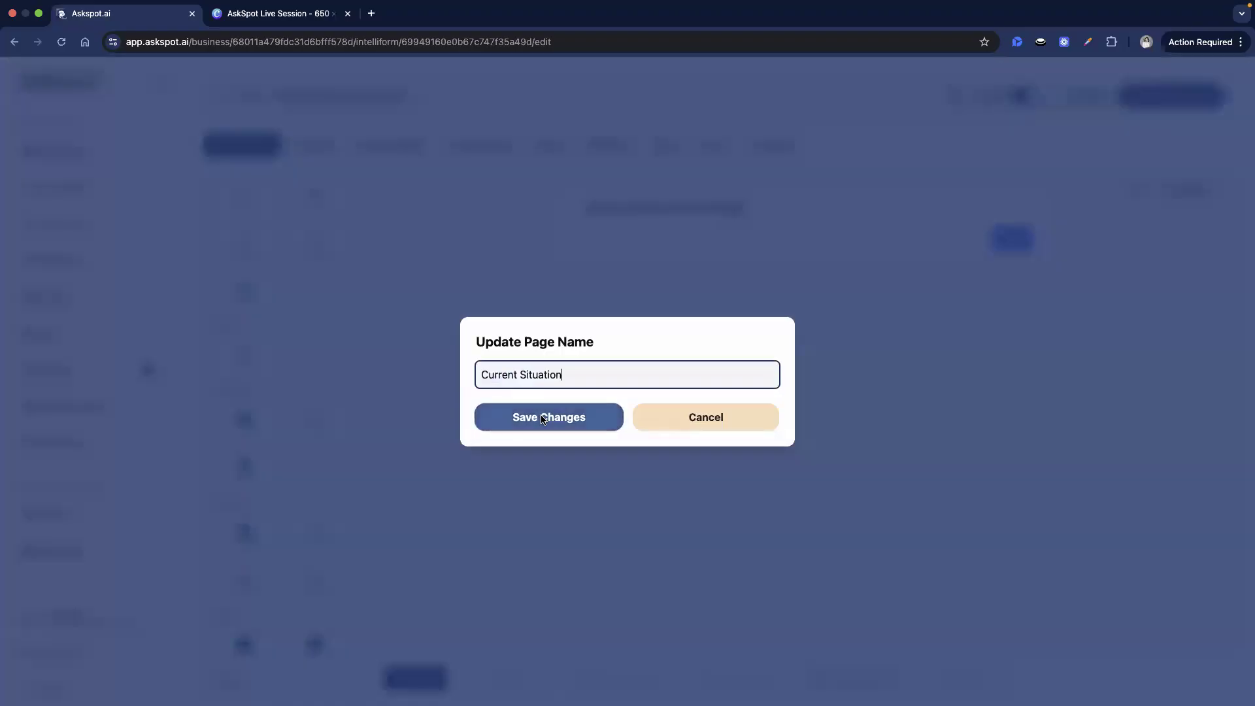
{"action": "left_click", "coordinate": [543, 416]}
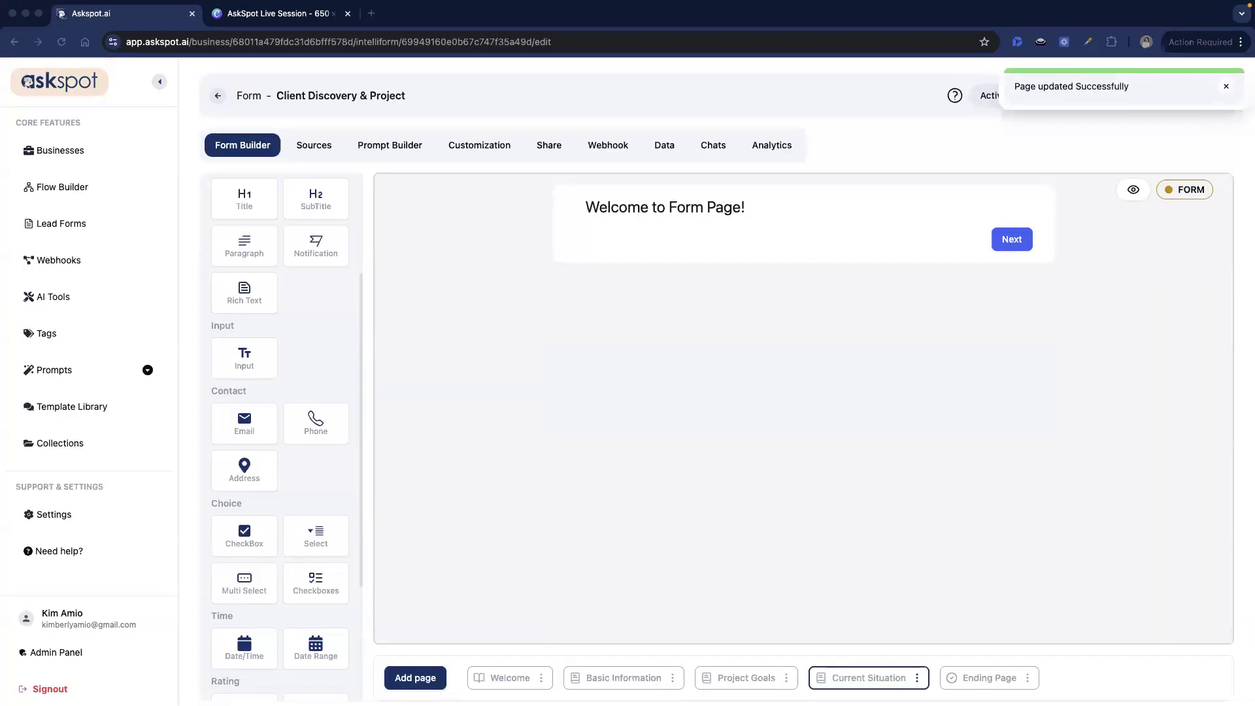
{"action": "left_click", "coordinate": [1070, 209]}
{"action": "left_click", "coordinate": [549, 412]}
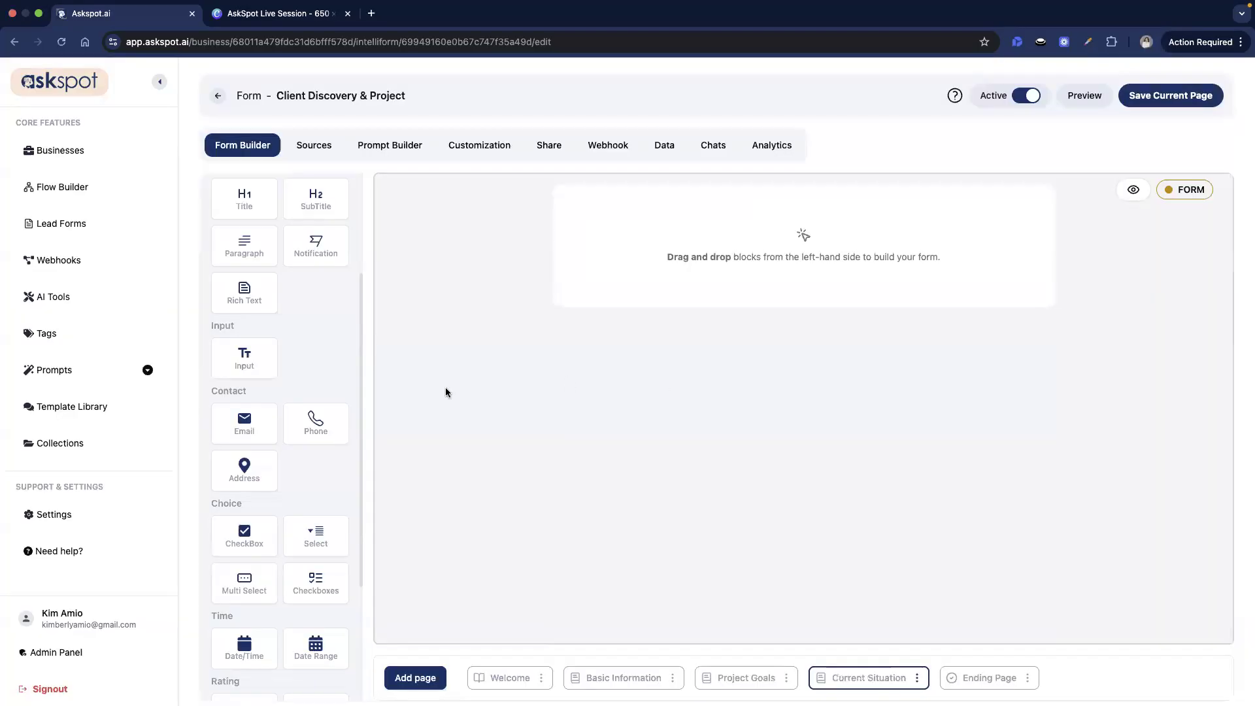
- Add a multi-select field with id marketing_channel, the marketing channels question label, and max 6 selections
{"action": "scroll", "coordinate": [246, 464], "scroll_direction": "down", "scroll_amount": 2}
{"action": "left_click_drag", "start_coordinate": [245, 459], "coordinate": [775, 228]}
{"action": "left_click", "coordinate": [775, 228]}
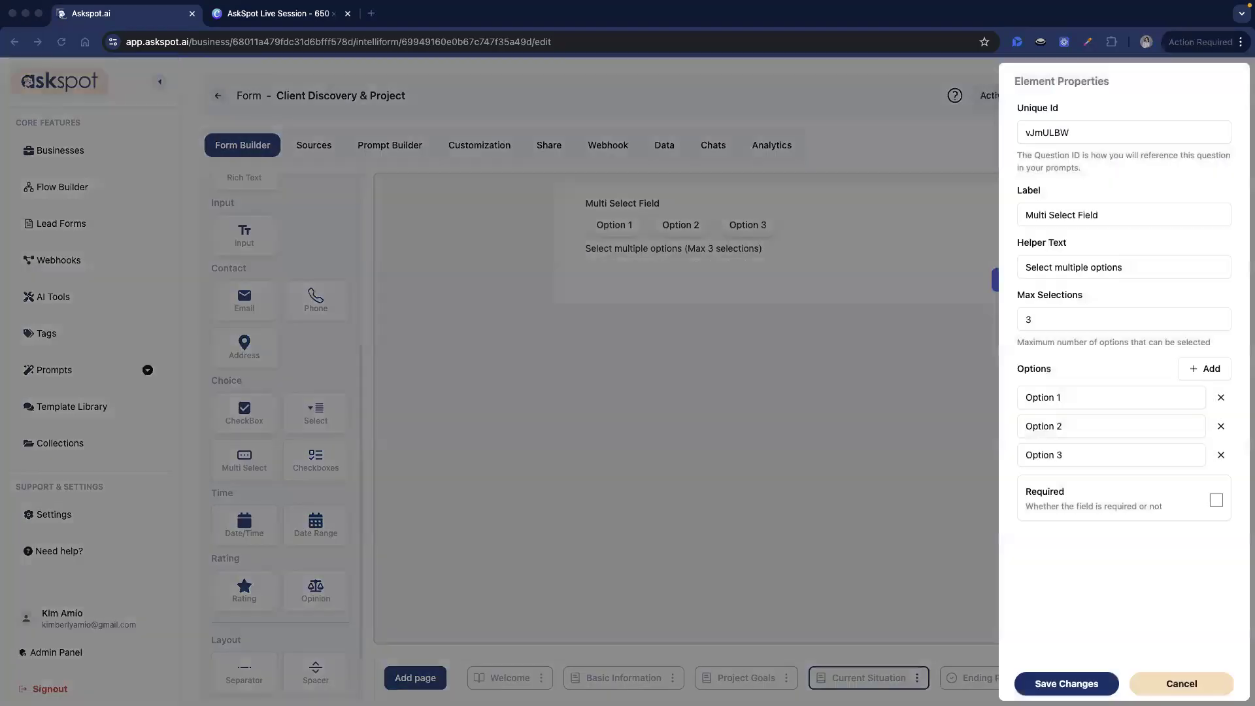
{"action": "double_click", "coordinate": [1169, 138]}
{"action": "type", "text": "marketing_channel"}
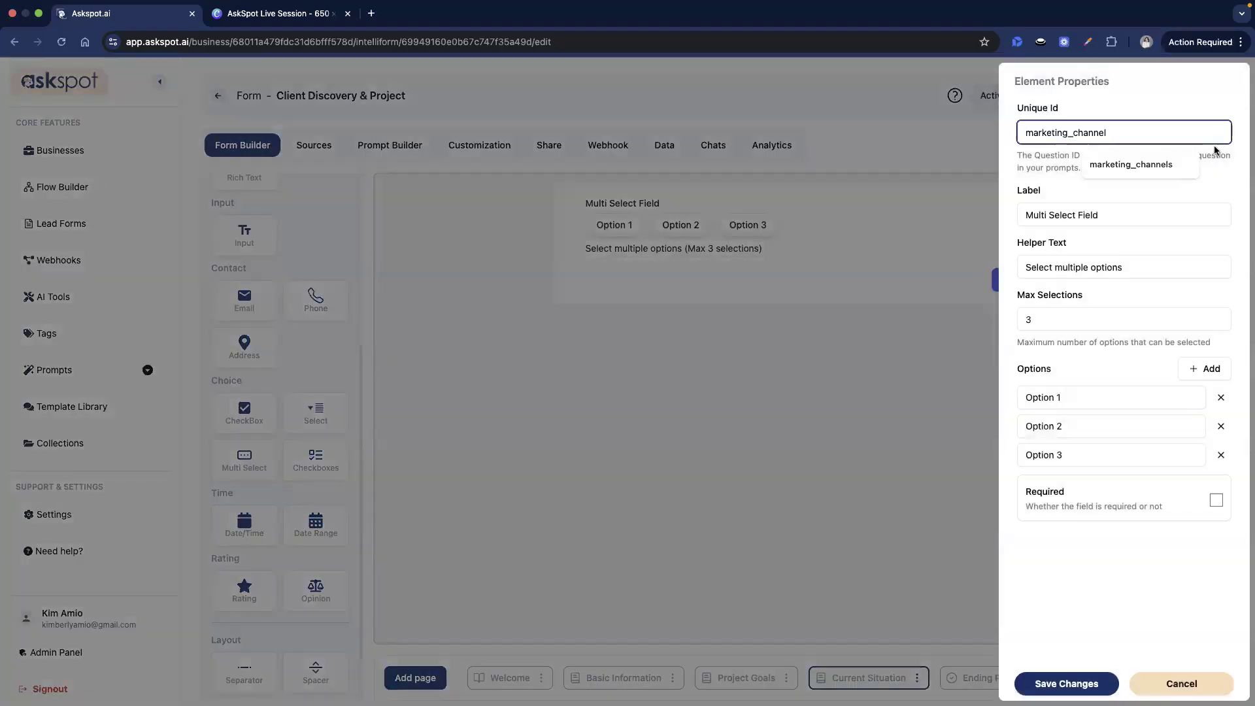
{"action": "triple_click", "coordinate": [1182, 218]}
{"action": "type", "text": "What marketing channels are you currently using?"}
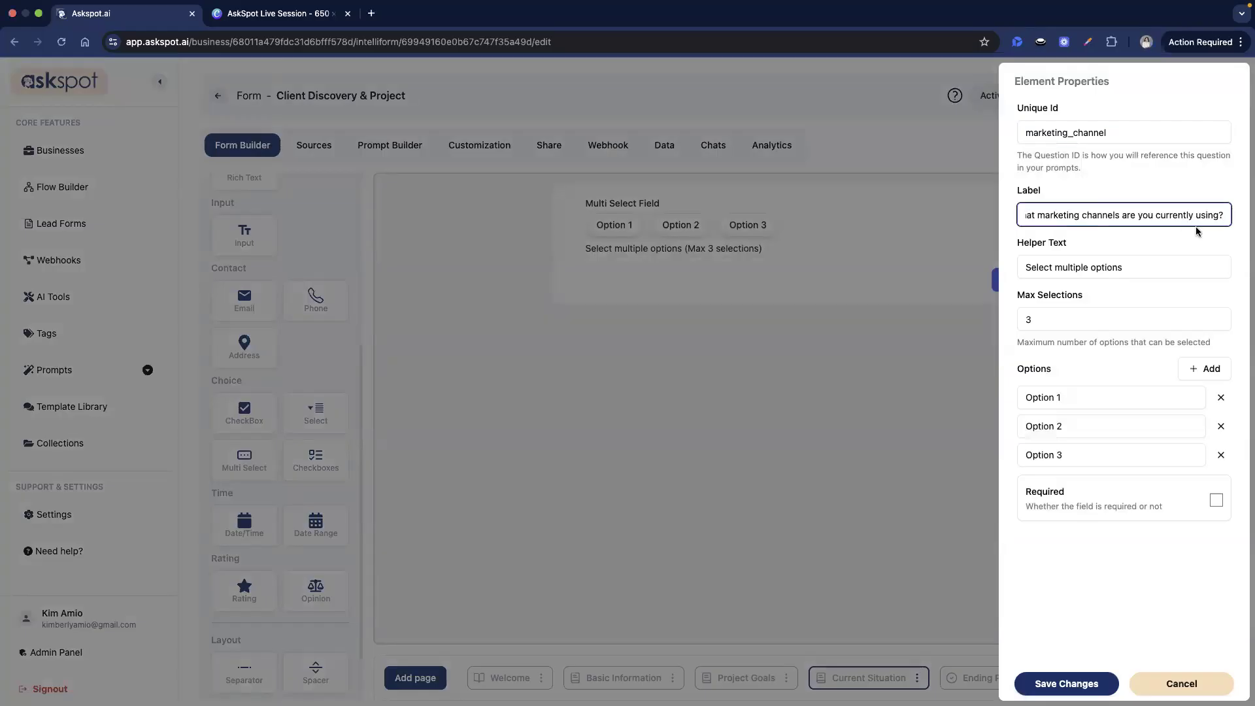
{"action": "left_click_drag", "start_coordinate": [1036, 319], "coordinate": [994, 320]}
{"action": "type", "text": "6"}
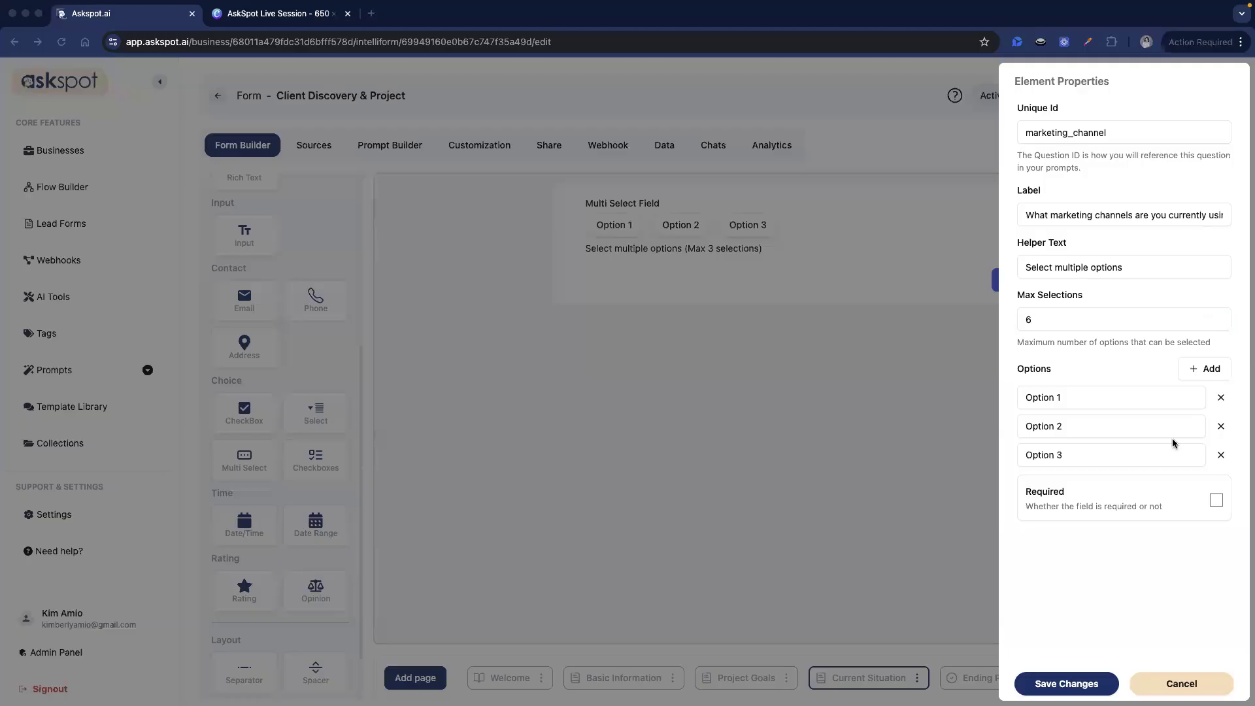
- Set the first three options to Google Ads, Facebook/Instagram Ads and TikTok Ads
{"action": "triple_click", "coordinate": [1140, 396]}
{"action": "type", "text": "Google Ads"}
{"action": "key", "text": "Tab"}
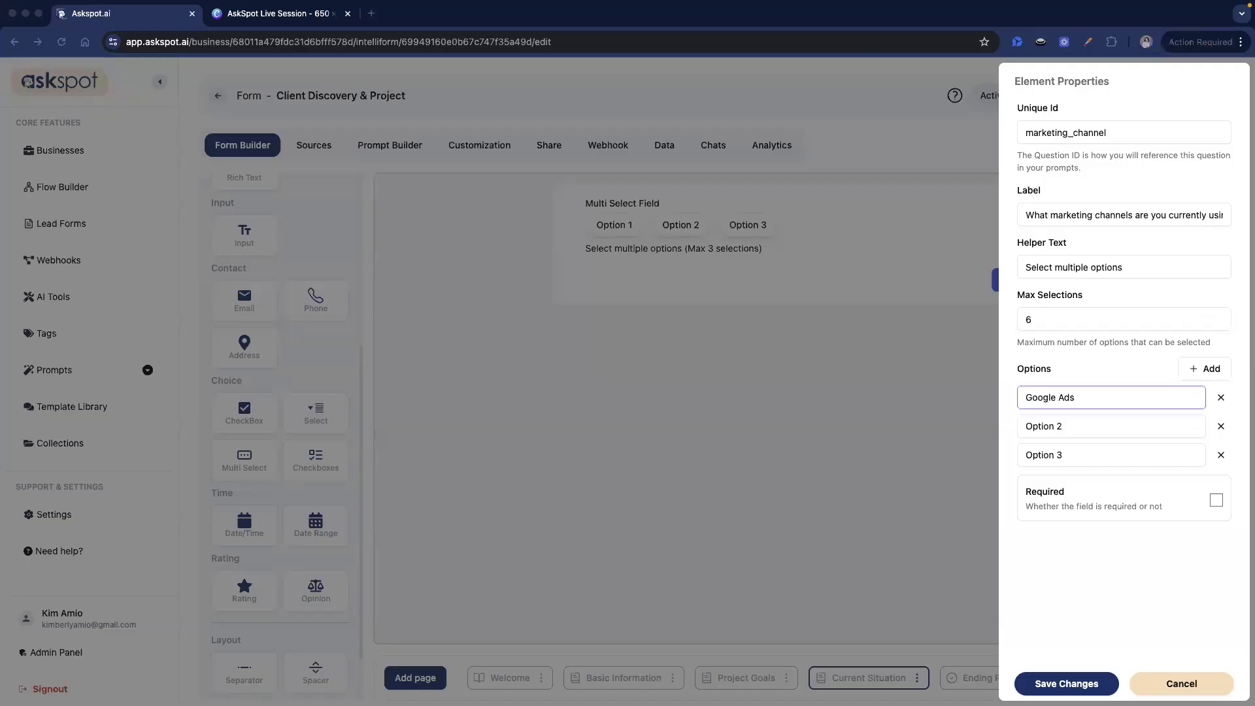
{"action": "triple_click", "coordinate": [1054, 427]}
{"action": "type", "text": "Facebook/Instagram Ads"}
{"action": "key", "text": "Tab"}
{"action": "left_click", "coordinate": [1119, 442]}
{"action": "triple_click", "coordinate": [1058, 455]}
{"action": "type", "text": "TikTok Ads"}
- Add options SEO, Email Marketing, Organic Social and None, then save the field
{"action": "left_click", "coordinate": [1194, 367]}
{"action": "left_click", "coordinate": [1194, 367]}
{"action": "left_click", "coordinate": [1194, 367]}
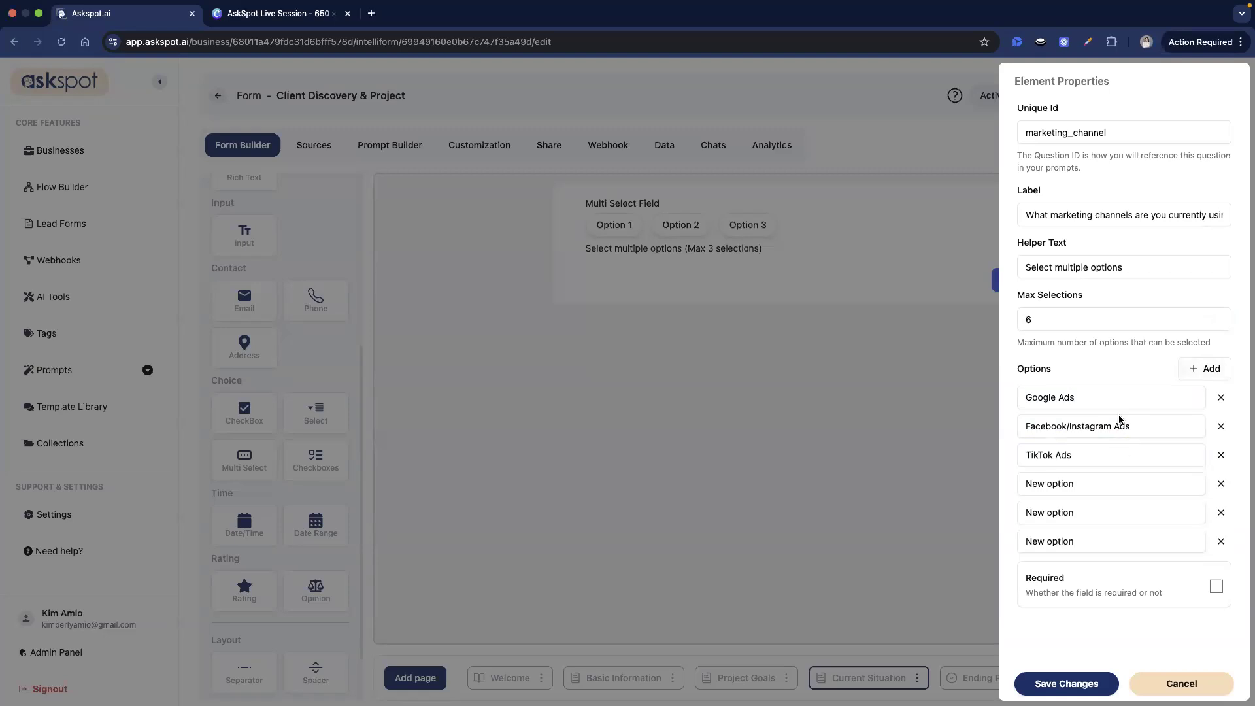
{"action": "triple_click", "coordinate": [1132, 481]}
{"action": "type", "text": "SEO"}
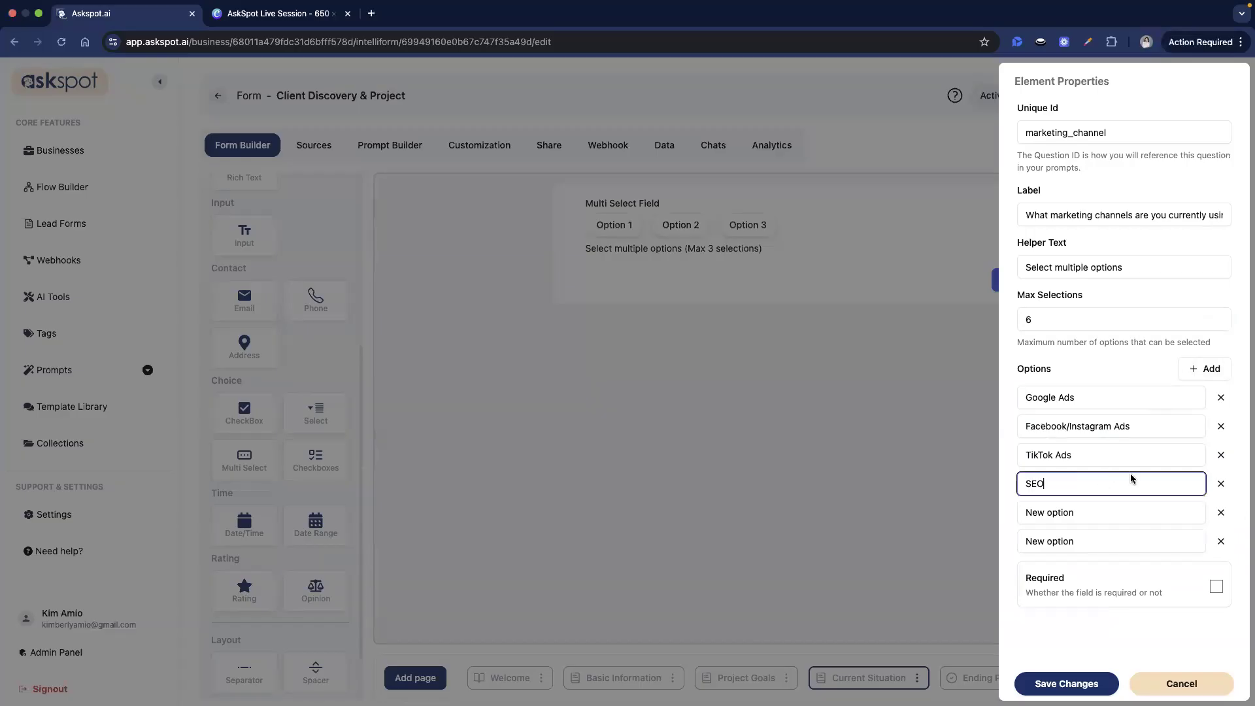
{"action": "key", "text": "super+Tab"}
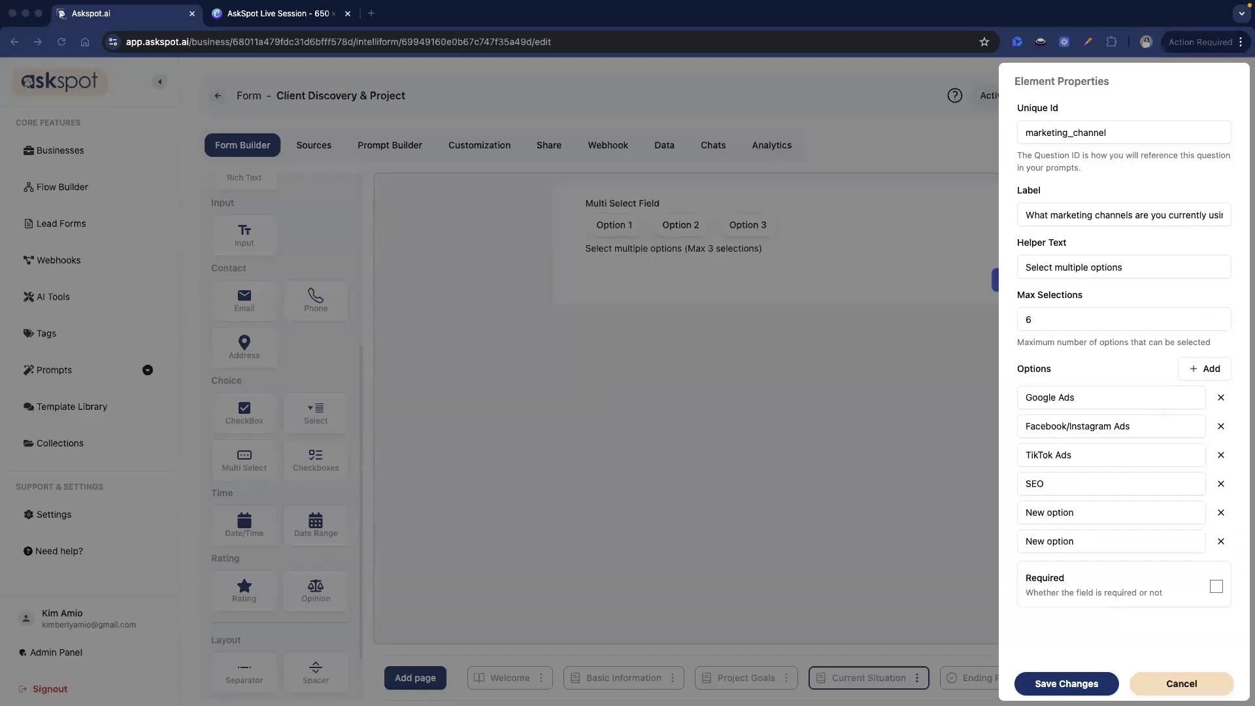
{"action": "triple_click", "coordinate": [1051, 513]}
{"action": "type", "text": "Email Marketing"}
{"action": "key", "text": "super+Tab"}
{"action": "key", "text": "super+Tab"}
{"action": "triple_click", "coordinate": [1036, 548]}
{"action": "type", "text": "Organic Social"}
{"action": "left_click", "coordinate": [1203, 370]}
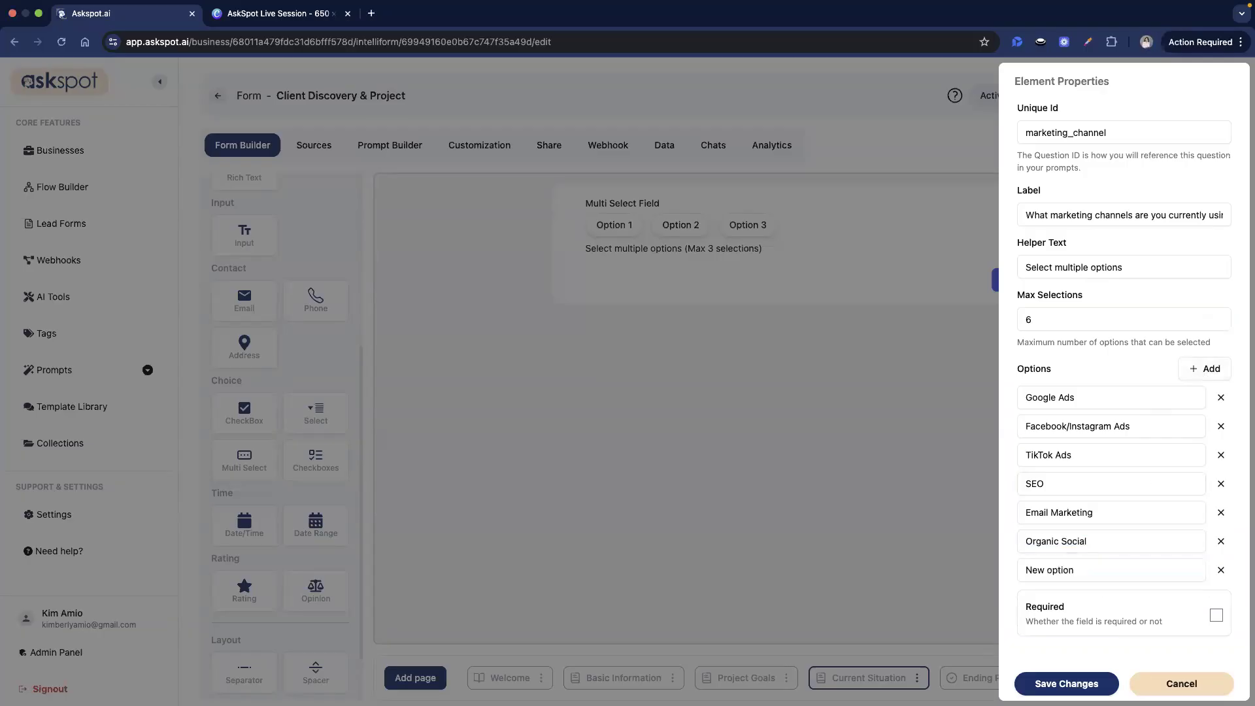
{"action": "key", "text": "super+Tab"}
{"action": "key", "text": "super+Tab"}
{"action": "triple_click", "coordinate": [1088, 570]}
{"action": "type", "text": "None"}
{"action": "left_click", "coordinate": [1071, 681]}
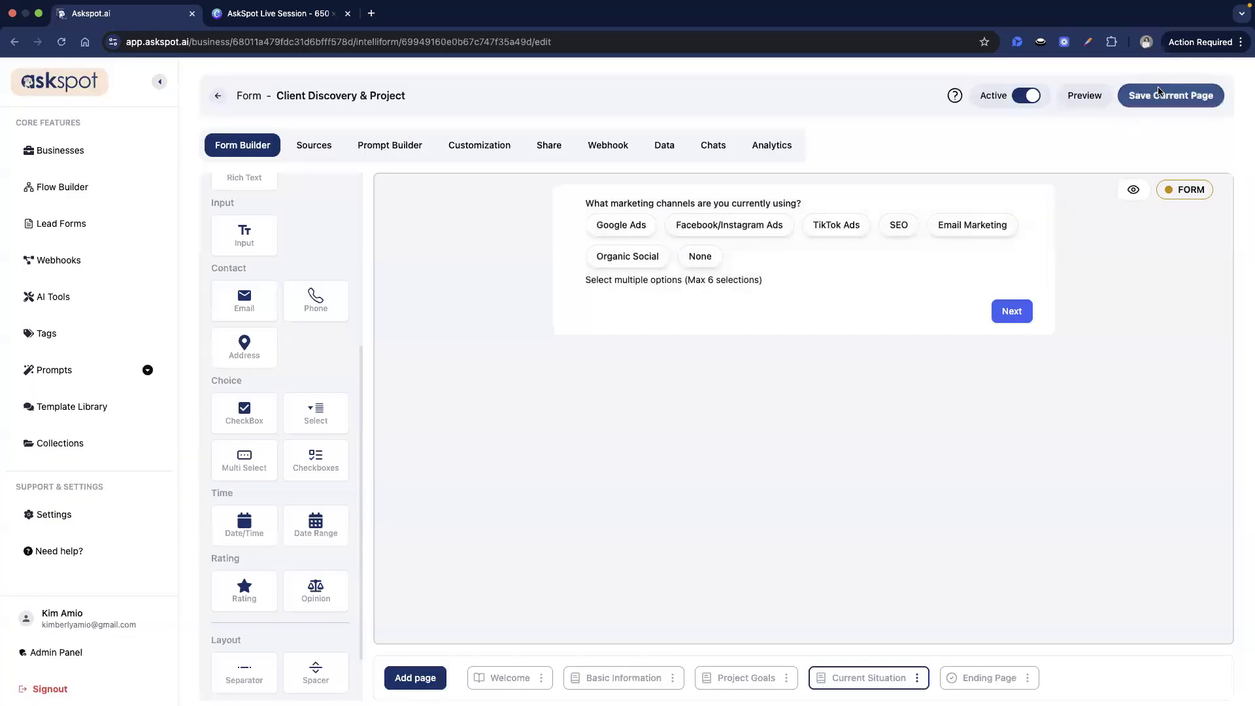
{"action": "key", "text": "super+Tab"}
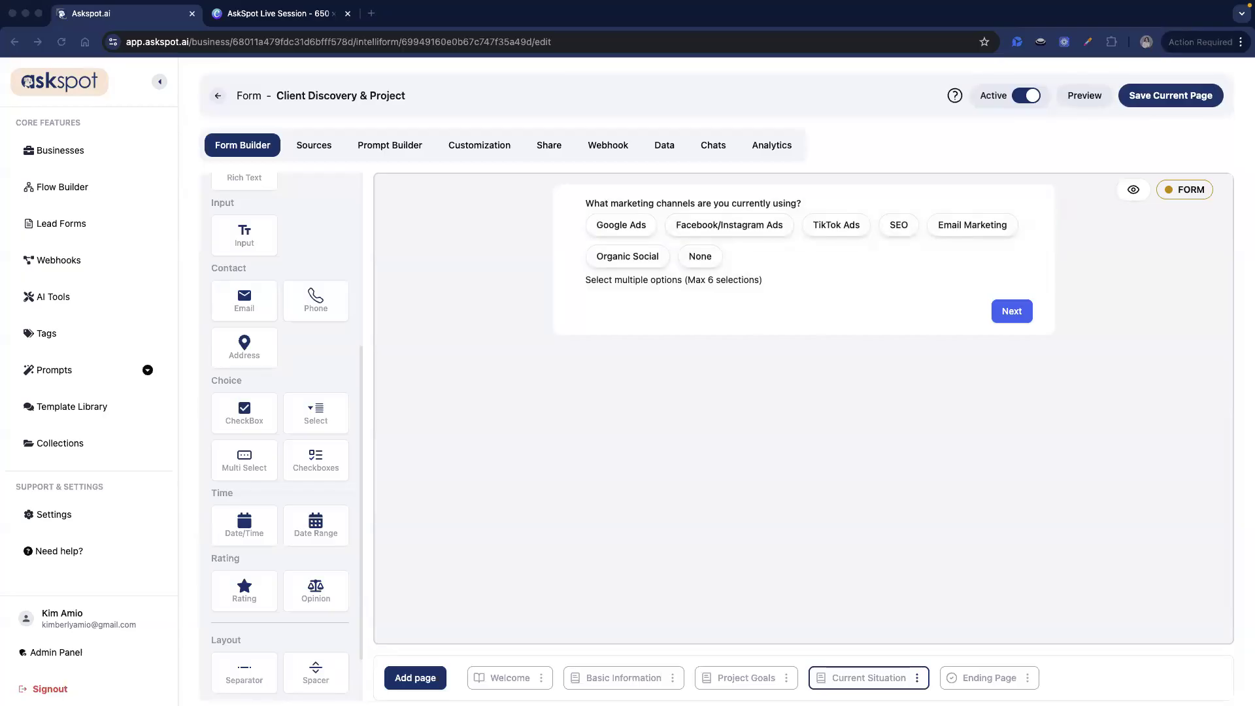
- Add a new form page and delete its default welcome block
{"action": "left_click", "coordinate": [425, 685]}
{"action": "left_click", "coordinate": [432, 685]}
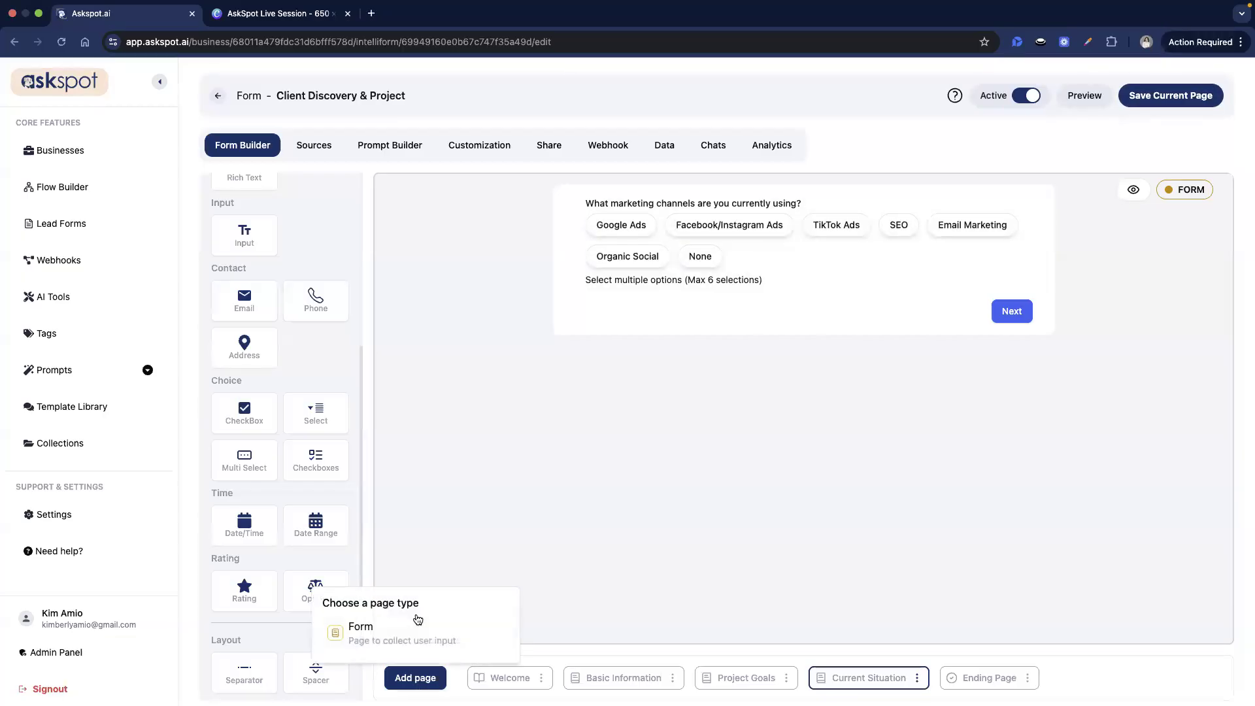
{"action": "left_click", "coordinate": [412, 631]}
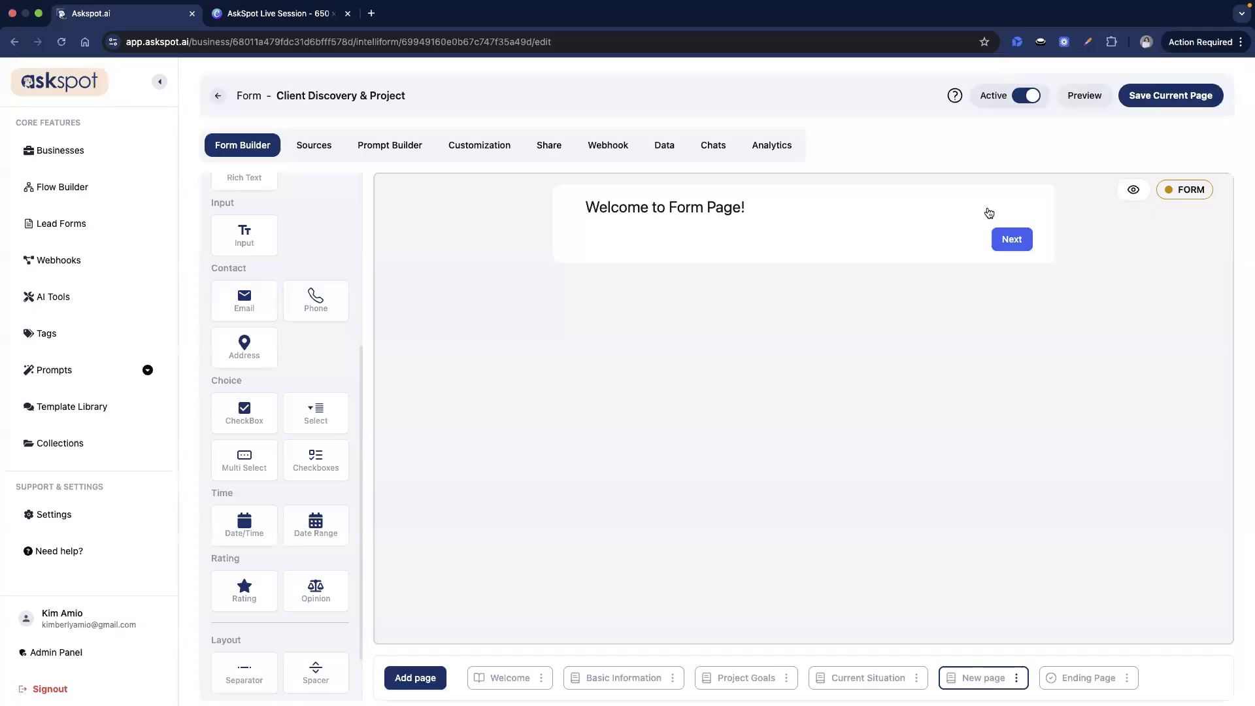
{"action": "left_click", "coordinate": [1070, 207]}
{"action": "left_click", "coordinate": [599, 423]}
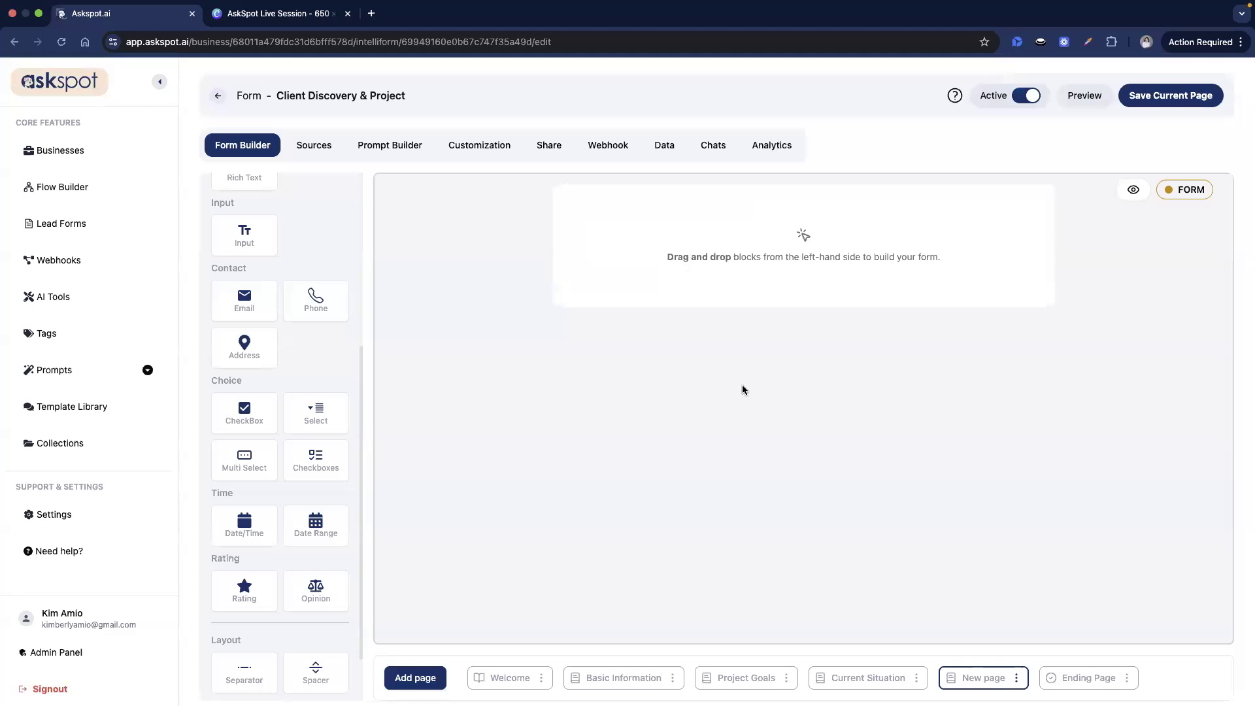
- Rename the new page to 'Budget and Timing' and save the name
{"action": "left_click", "coordinate": [1016, 677]}
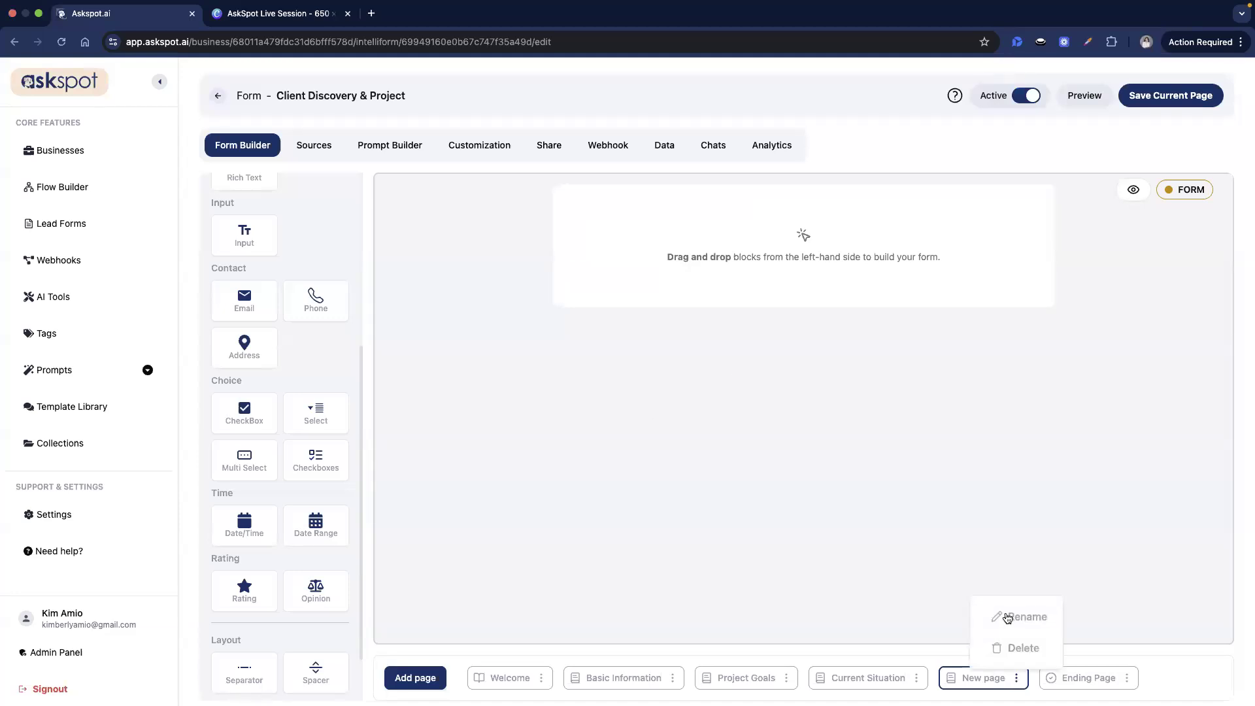
{"action": "left_click", "coordinate": [999, 615]}
{"action": "triple_click", "coordinate": [518, 373]}
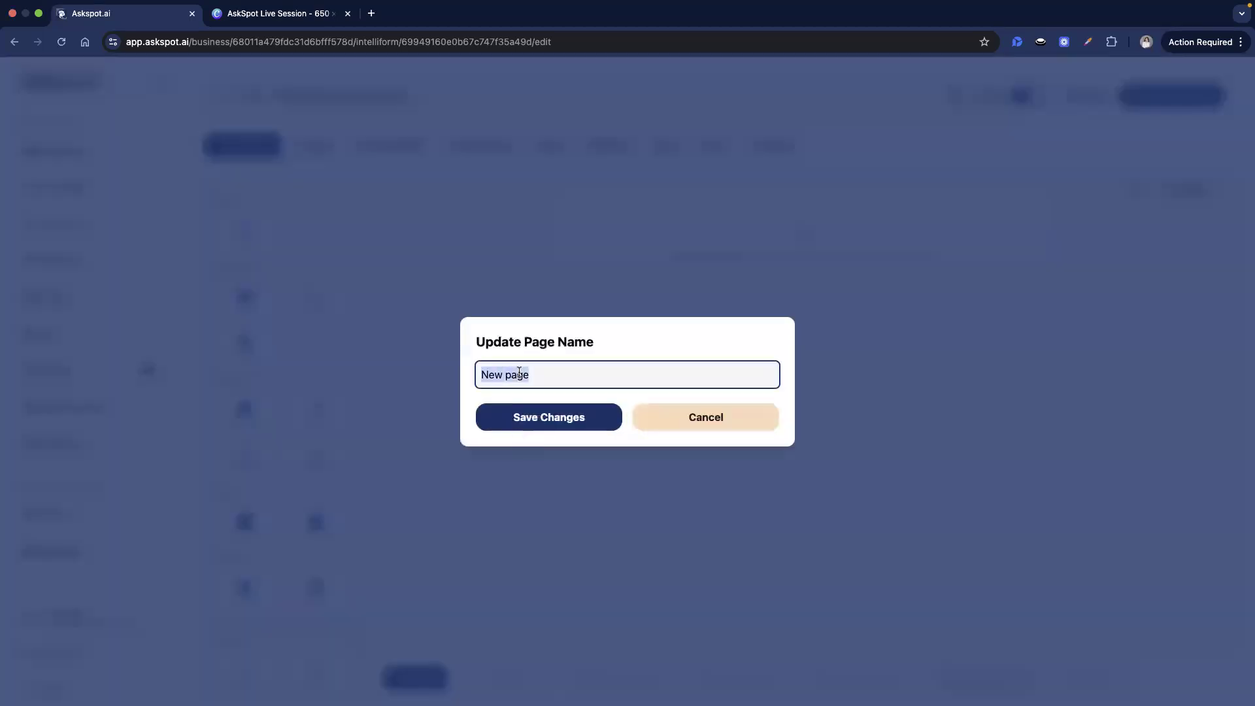
{"action": "type", "text": "bu"}
{"action": "key", "text": "BackSpace"}
{"action": "key", "text": "BackSpace"}
{"action": "type", "text": "budg"}
{"action": "key", "text": "BackSpace"}
{"action": "key", "text": "BackSpace"}
{"action": "key", "text": "BackSpace"}
{"action": "type", "text": "Bud"}
{"action": "left_click", "coordinate": [514, 428]}
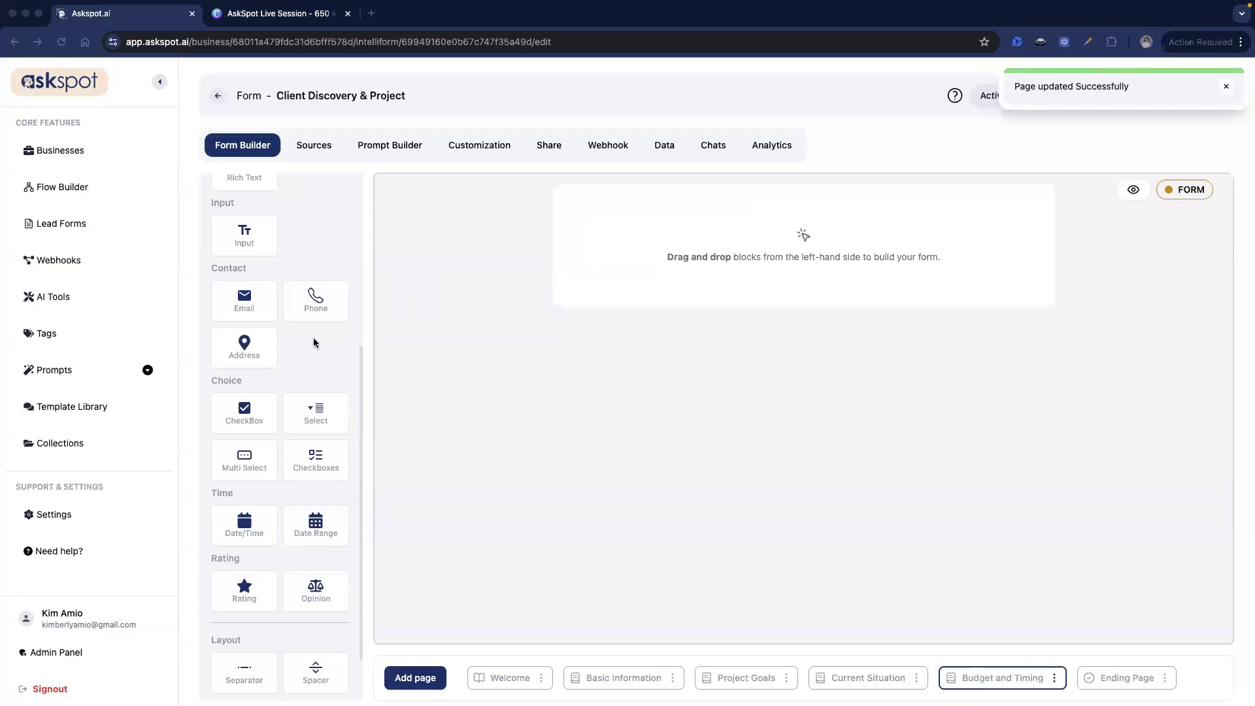
{"action": "scroll", "coordinate": [314, 392], "scroll_direction": "up", "scroll_amount": 1}
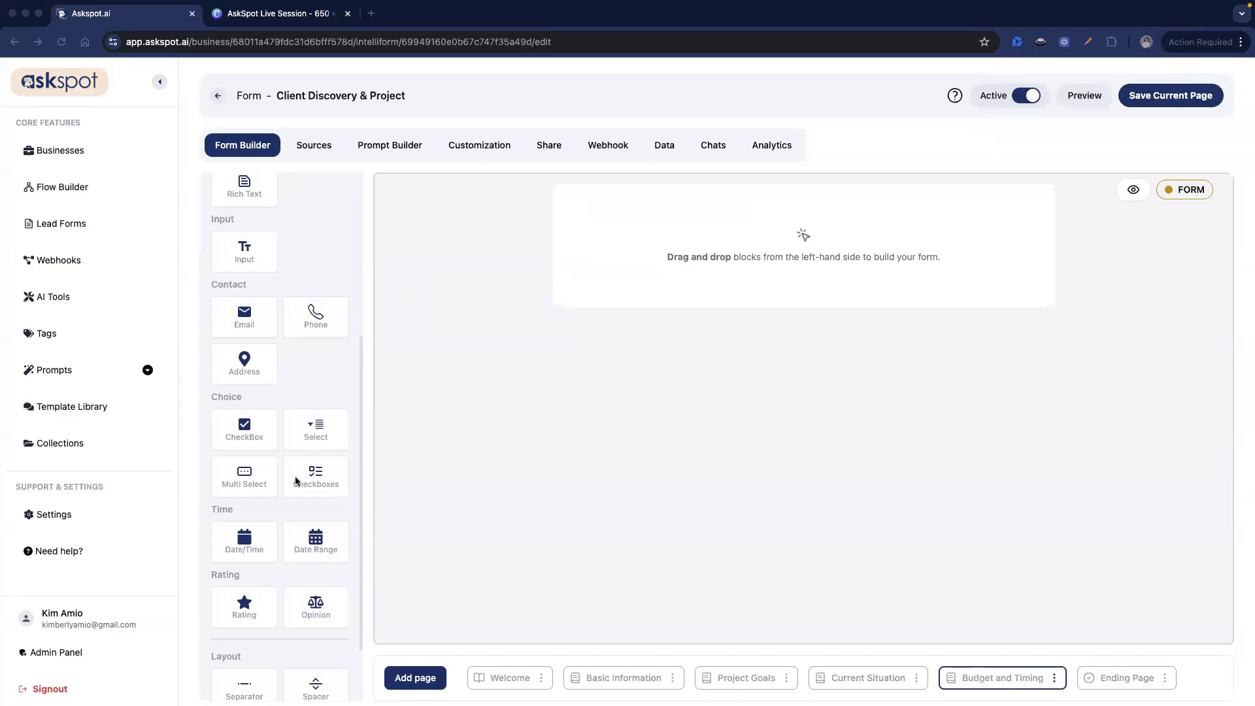
- Add a dropdown with id management_fees, the monthly marketing budget label, placeholder 'Click here' and helper text
{"action": "left_click_drag", "start_coordinate": [320, 439], "coordinate": [763, 259]}
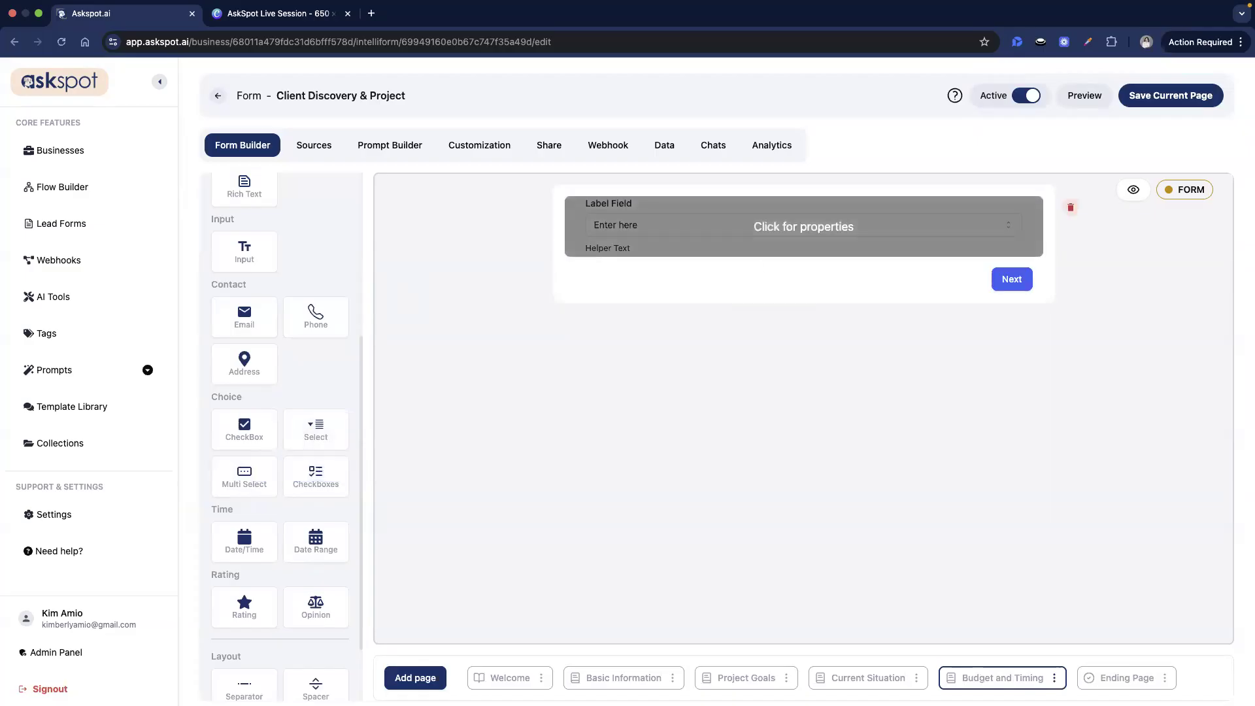
{"action": "left_click", "coordinate": [756, 224]}
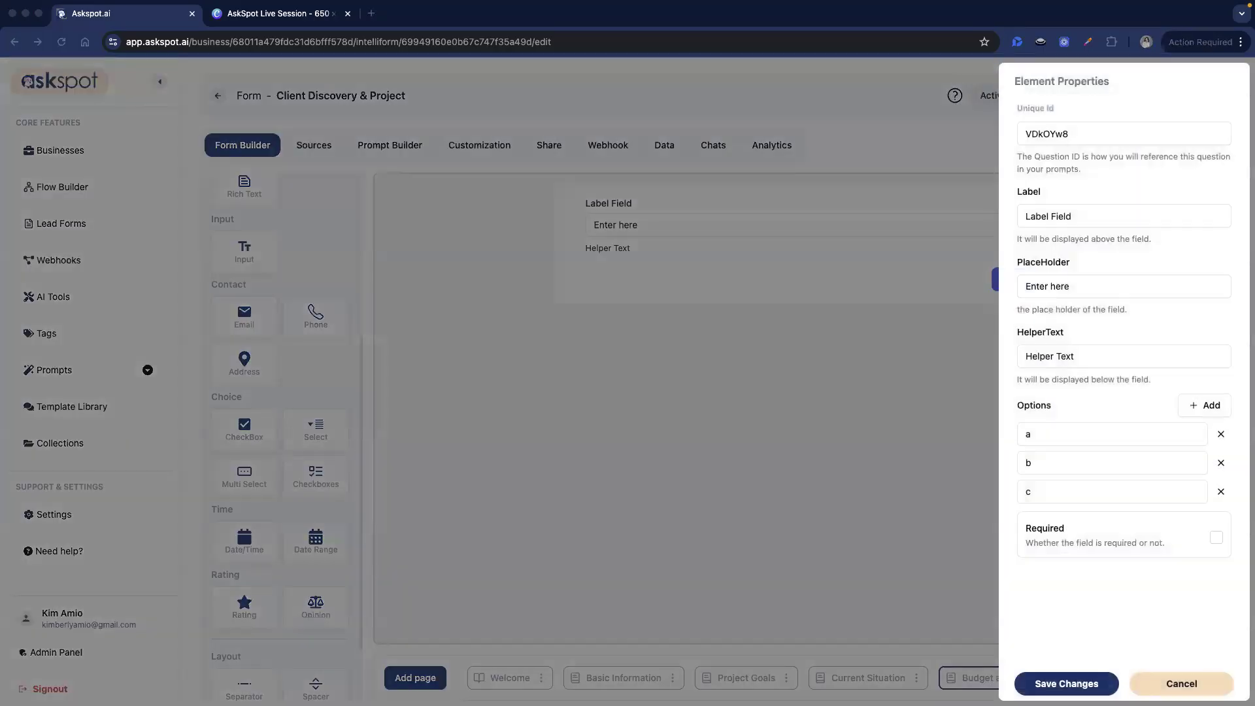
{"action": "double_click", "coordinate": [1127, 133]}
{"action": "type", "text": "management_fees"}
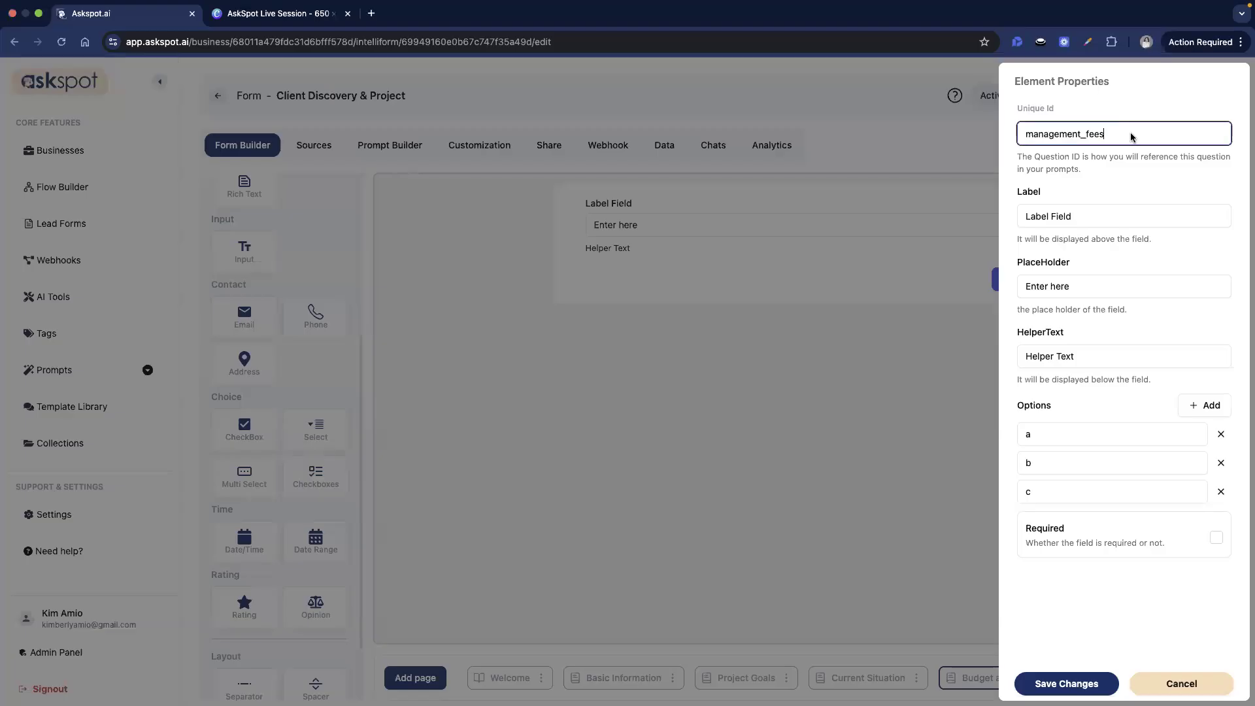
{"action": "triple_click", "coordinate": [1069, 216]}
{"action": "type", "text": "What is your estimated monthly marketing budget (management fees)?"}
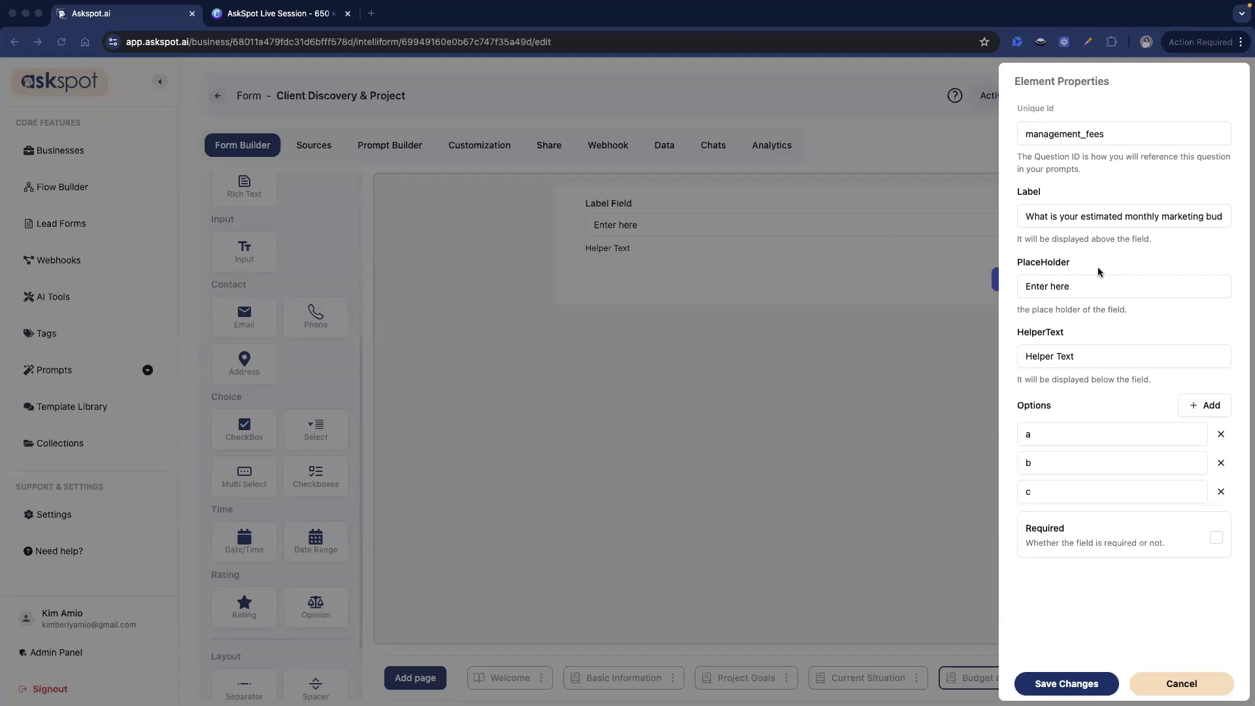
{"action": "triple_click", "coordinate": [1116, 287]}
{"action": "type", "text": "Click here"}
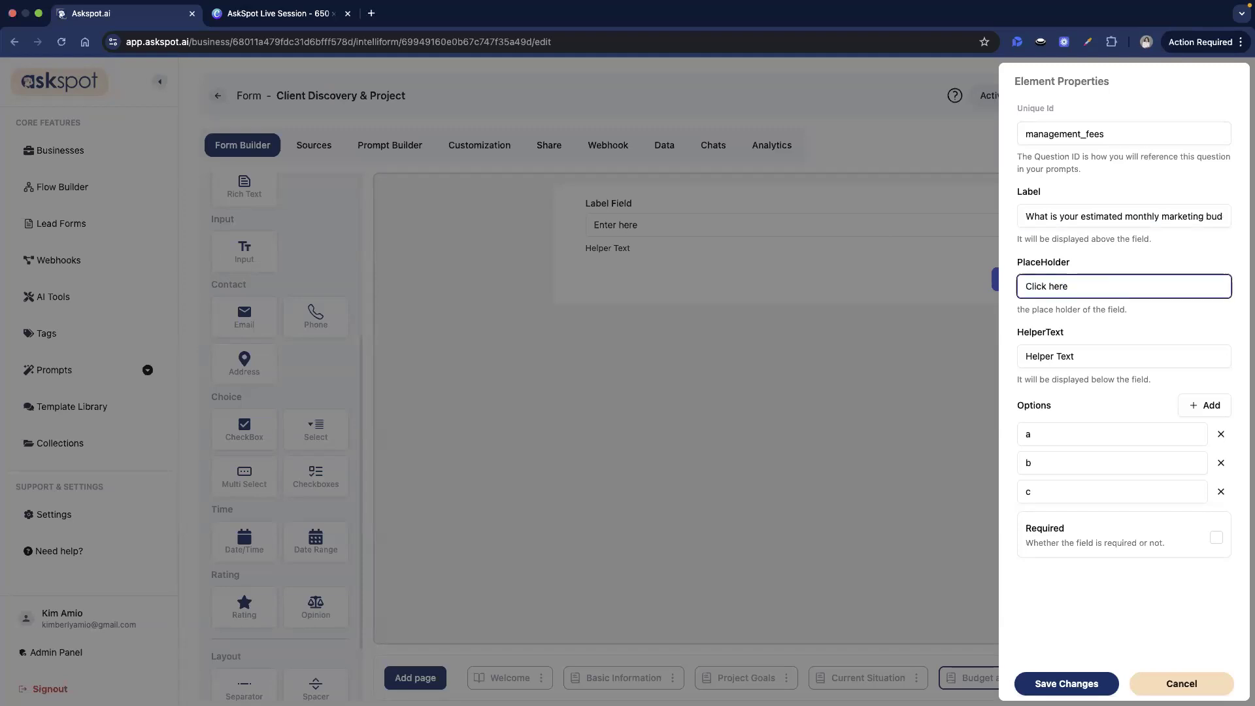
{"action": "triple_click", "coordinate": [1167, 356]}
{"action": "key", "text": "super+v"}
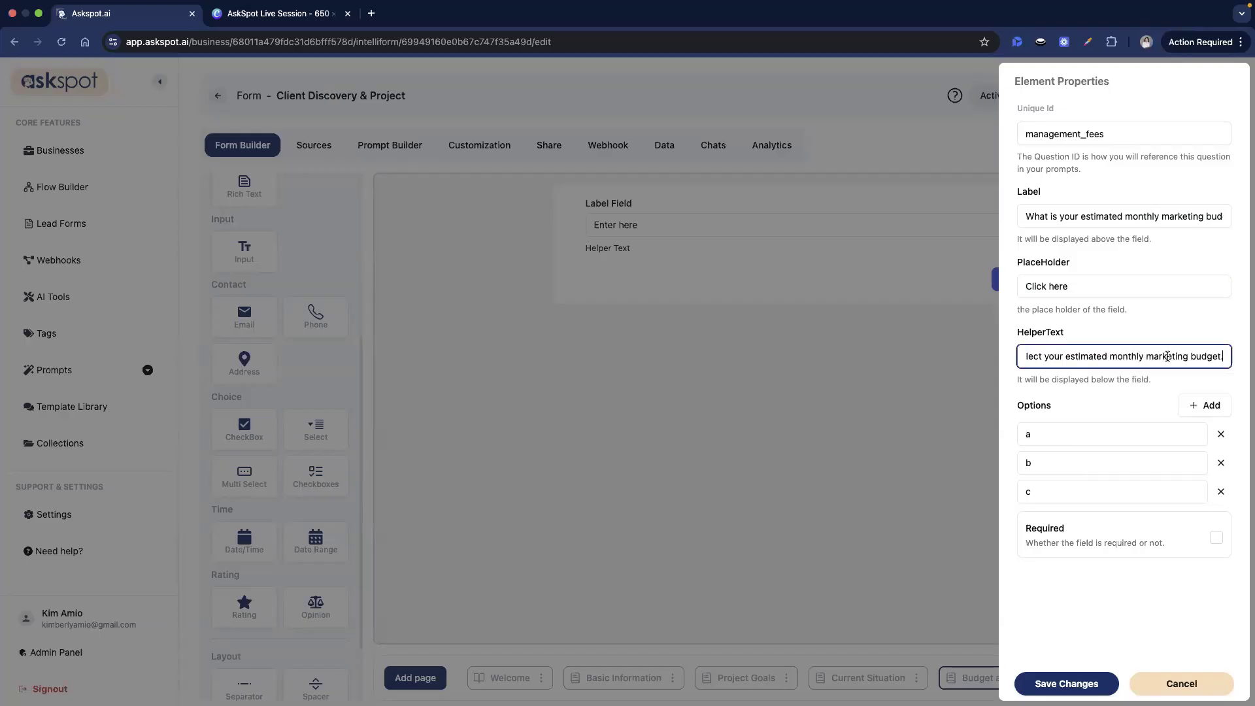
{"action": "left_click_drag", "start_coordinate": [1167, 356], "coordinate": [895, 360]}
{"action": "left_click", "coordinate": [1132, 356]}
{"action": "key", "text": "super+Tab"}
- Set the first three choices to Under $1,000, $1,000–$3,000 and $3,000–$7,000
{"action": "left_click", "coordinate": [1110, 437]}
{"action": "key", "text": "super+a"}
{"action": "type", "text": "Under $1,000"}
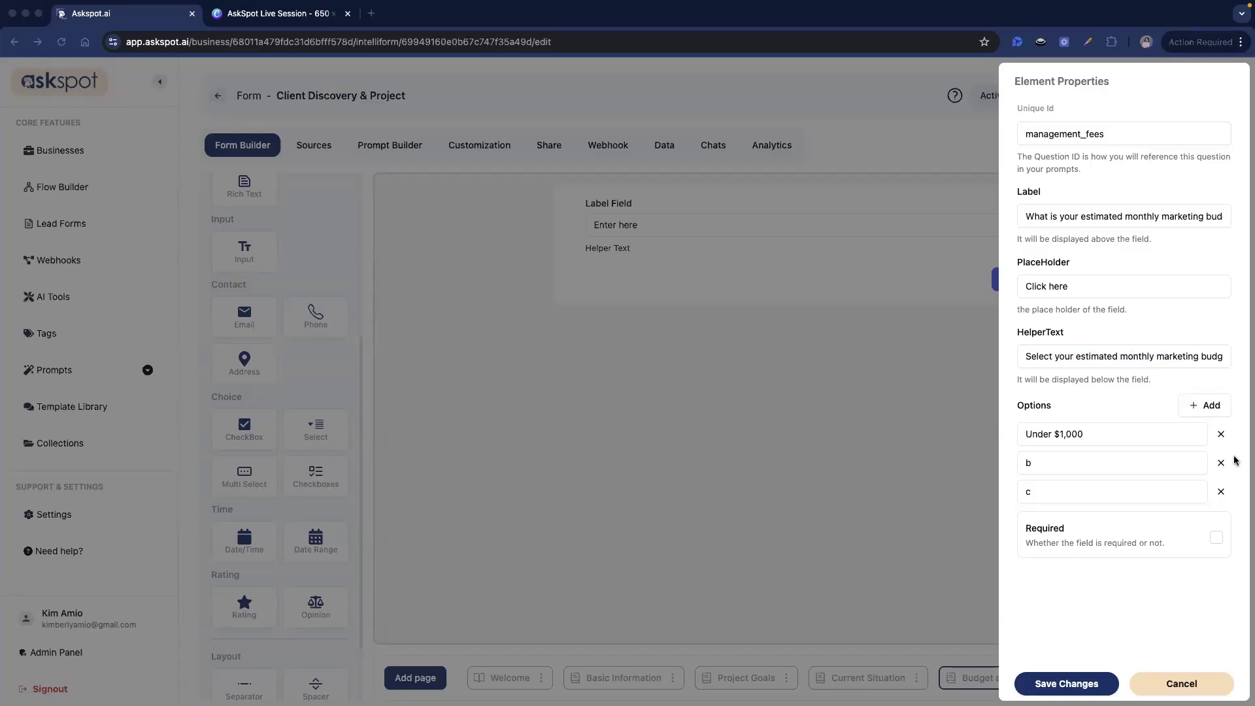
{"action": "left_click", "coordinate": [1137, 462]}
{"action": "key", "text": "super+a"}
{"action": "type", "text": "$1,000–$3,000"}
{"action": "left_click", "coordinate": [1114, 493]}
{"action": "key", "text": "super+a"}
{"action": "type", "text": "$3,000–$7,000"}
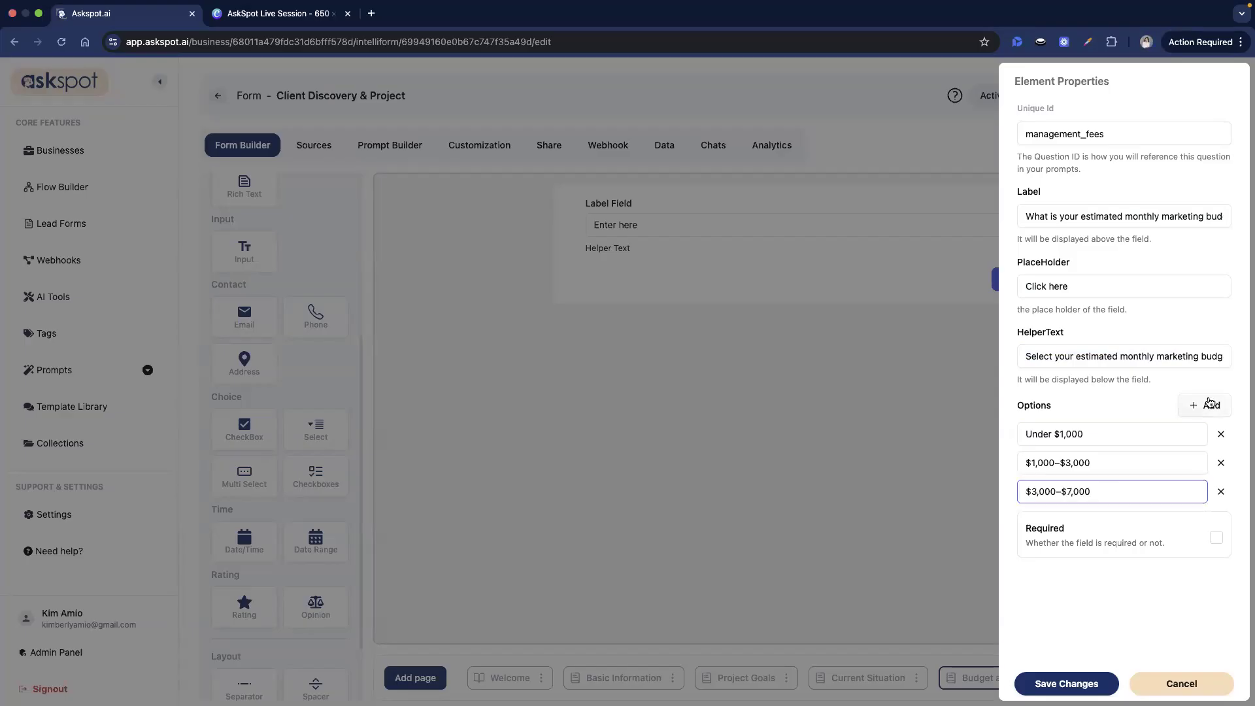
- Add choices $7,000–$15,000 and $15,000+, then save the budget question
{"action": "left_click", "coordinate": [1209, 403]}
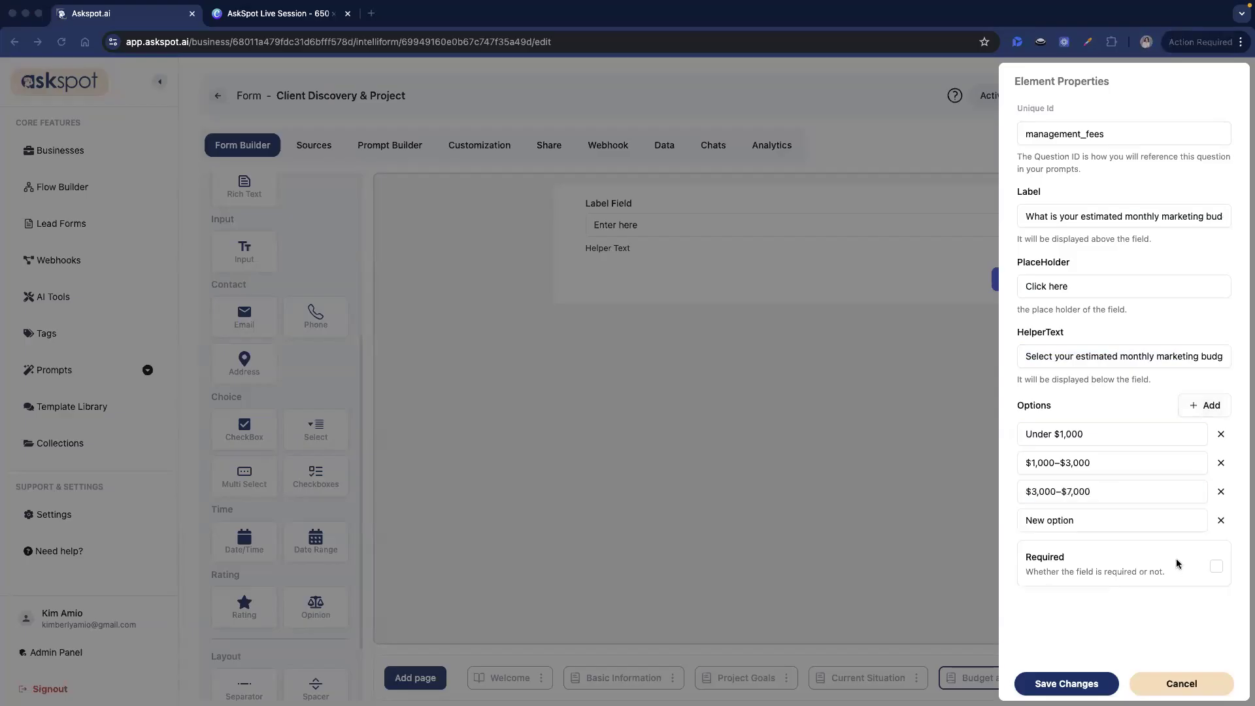
{"action": "left_click", "coordinate": [1154, 522]}
{"action": "key", "text": "super+a"}
{"action": "type", "text": "$7,000–$15,000"}
{"action": "left_click", "coordinate": [1202, 405]}
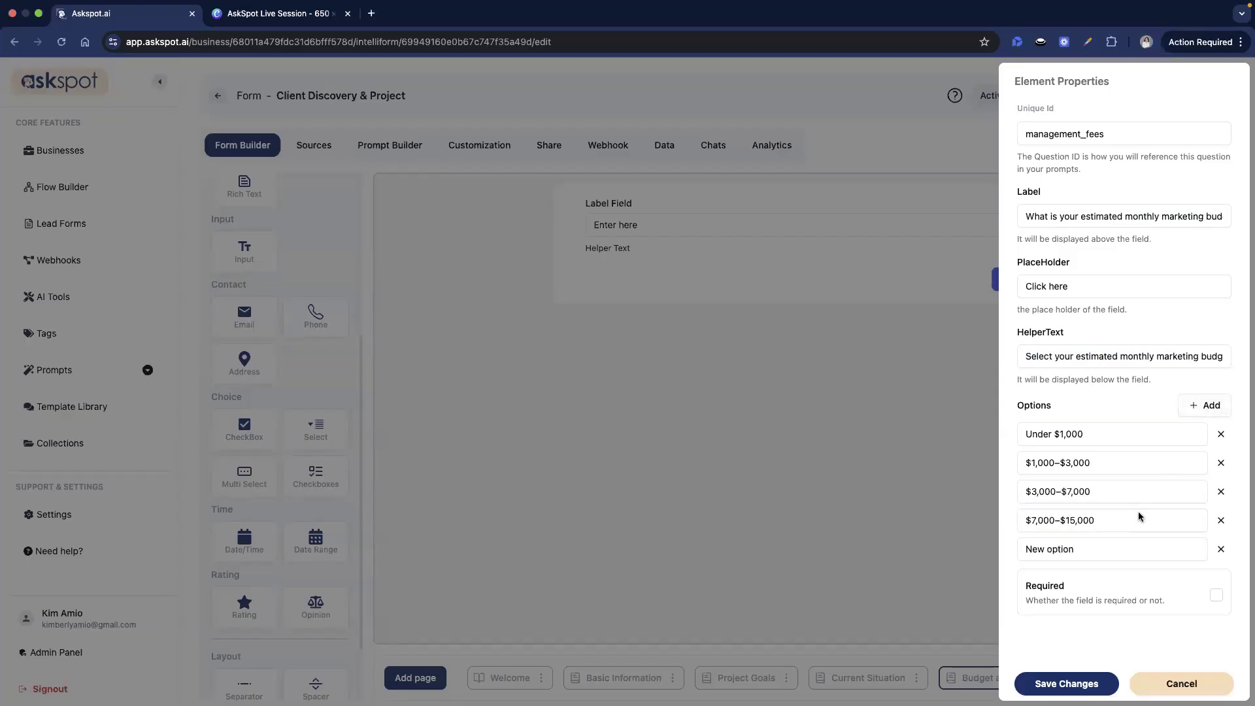
{"action": "left_click", "coordinate": [1107, 555]}
{"action": "key", "text": "super+a"}
{"action": "type", "text": "$15,000+"}
{"action": "left_click", "coordinate": [1078, 688]}
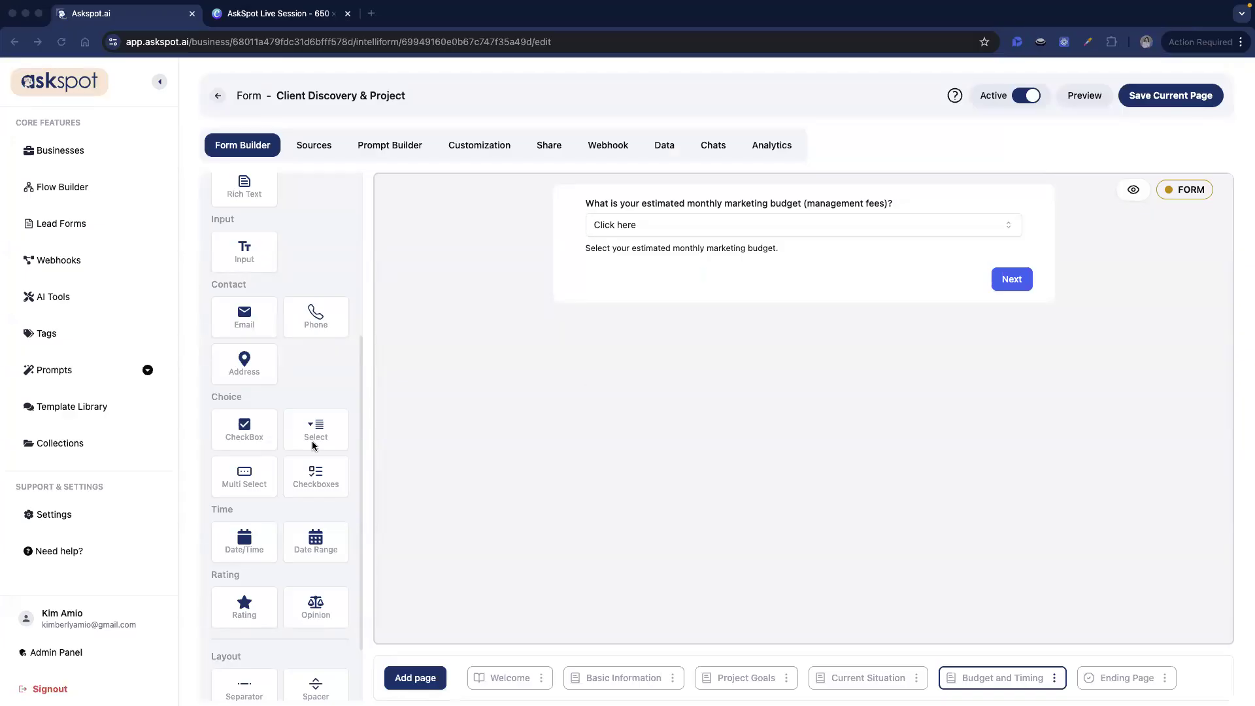
{"action": "scroll", "coordinate": [312, 446], "scroll_direction": "down", "scroll_amount": 1}
- Add a dropdown below with id paid_ads and label 'Estimated monthly ad spend (if running paid ads)'
{"action": "left_click_drag", "start_coordinate": [315, 425], "coordinate": [728, 317]}
{"action": "left_click", "coordinate": [728, 316]}
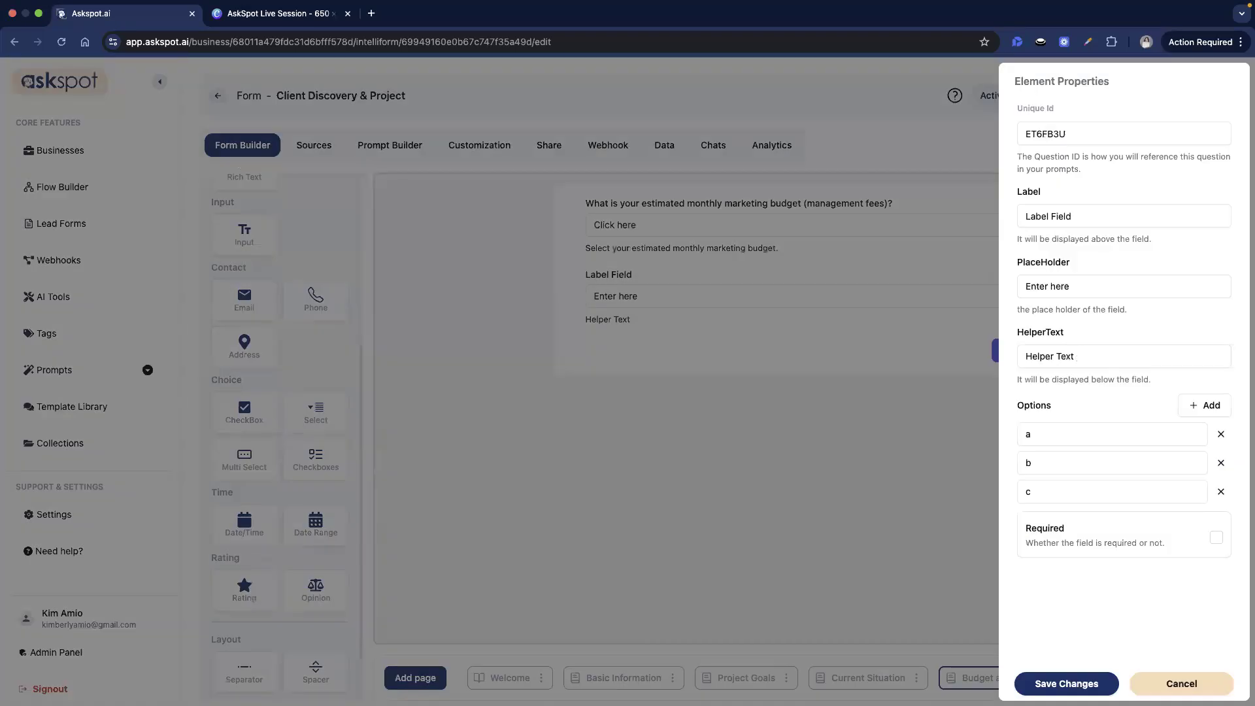
{"action": "double_click", "coordinate": [1083, 129]}
{"action": "type", "text": "paid_ads"}
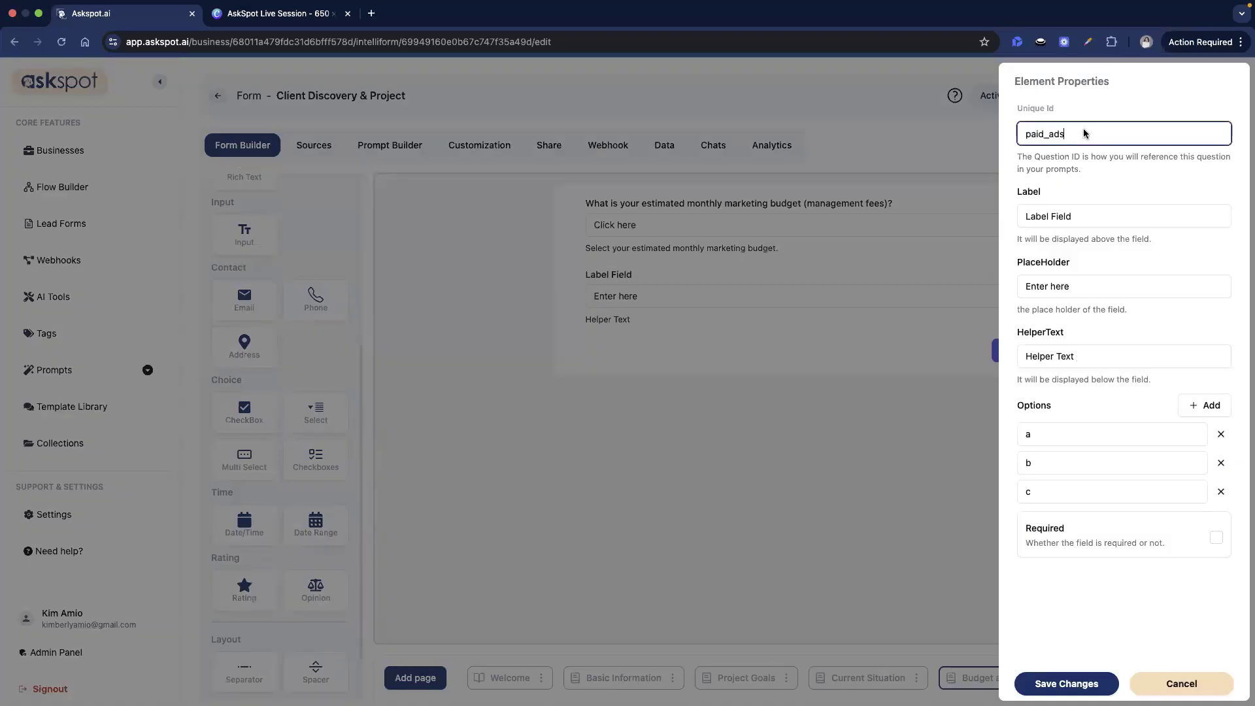
{"action": "triple_click", "coordinate": [1111, 217]}
{"action": "key", "text": "super+v"}
{"action": "key", "text": "super+a"}
{"action": "key", "text": "super+Tab"}
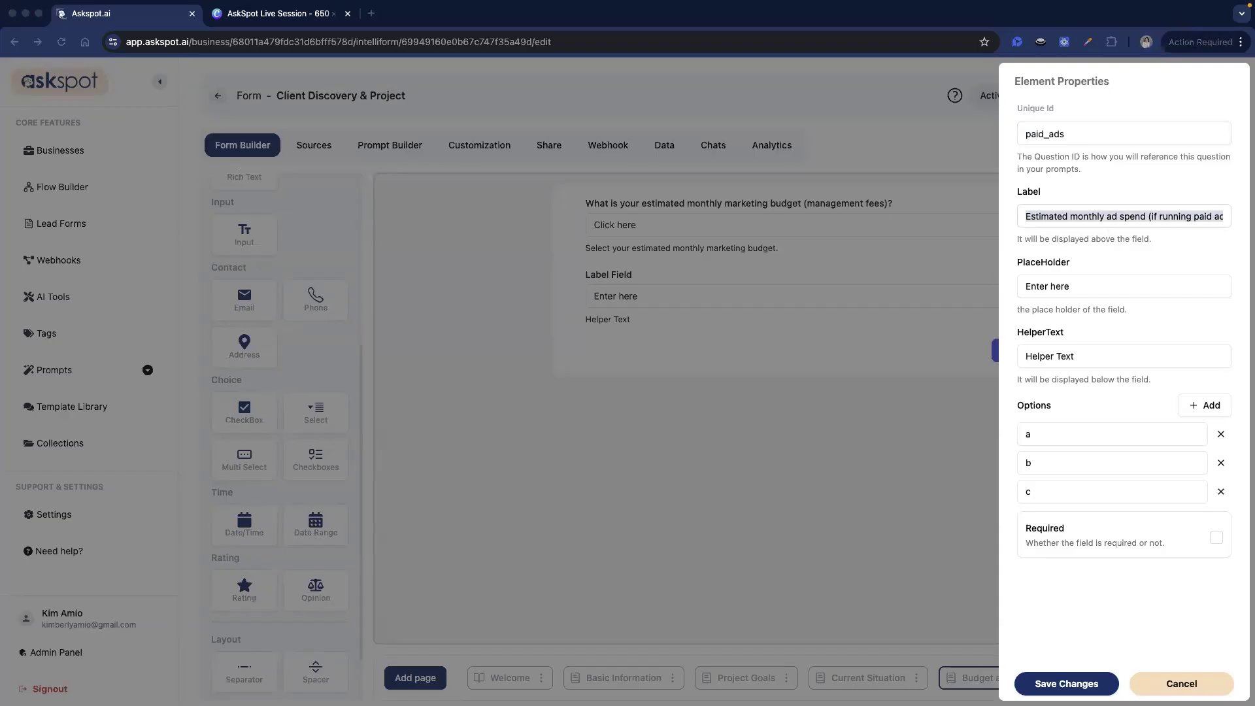
- Set the placeholder to 'Click here' and add the ad spend helper text
{"action": "triple_click", "coordinate": [1120, 288]}
{"action": "type", "text": "Click here"}
{"action": "key", "text": "super+Tab"}
{"action": "triple_click", "coordinate": [1120, 345]}
{"action": "type", "text": "Select your estimated monthly ad spend."}
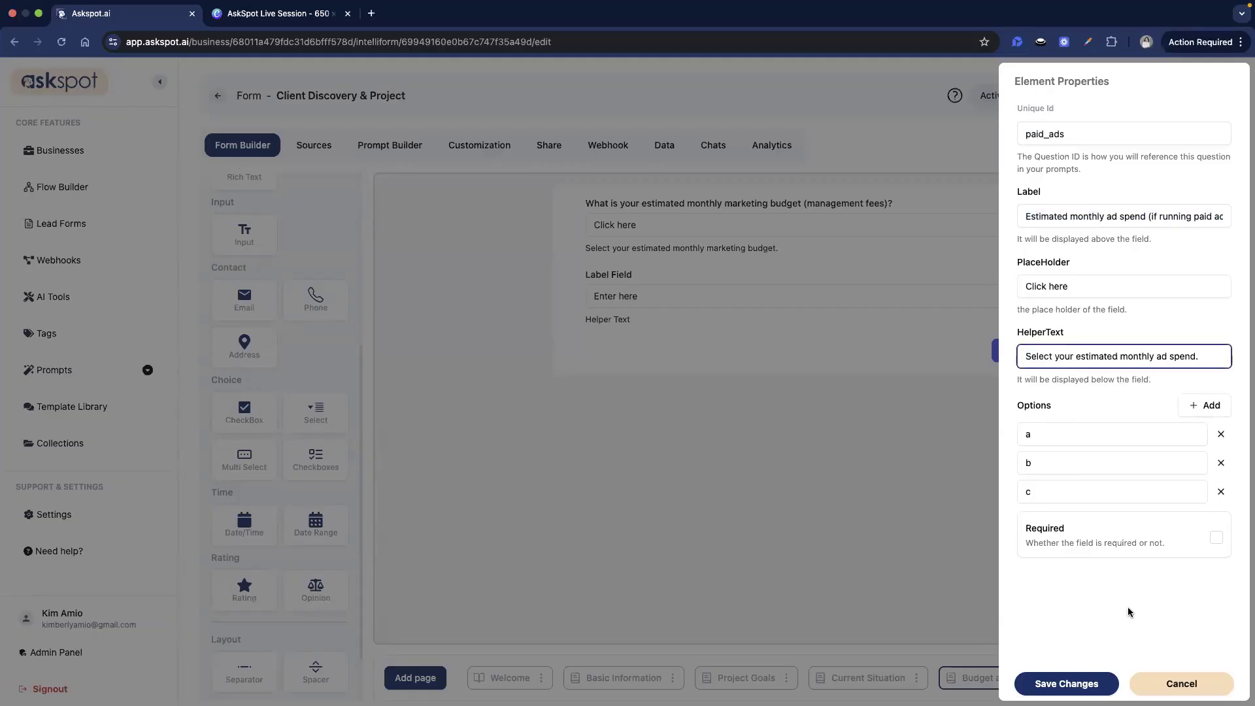
{"action": "key", "text": "super+Tab"}
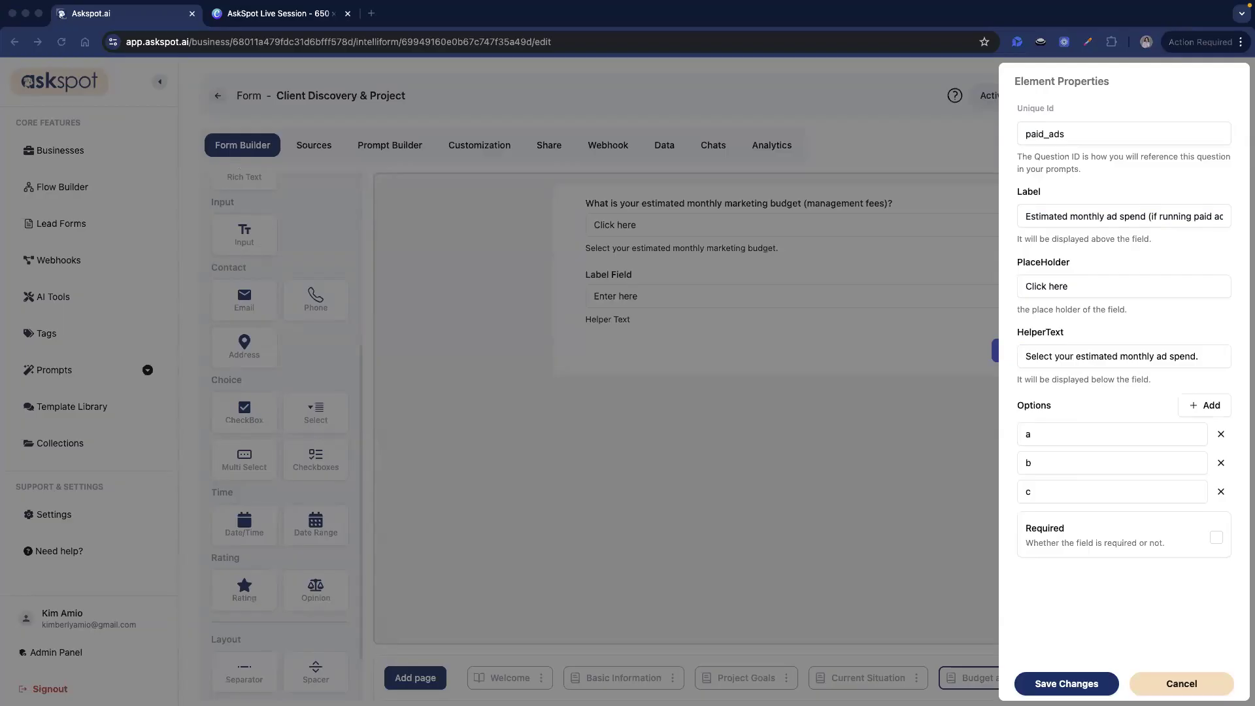
{"action": "key", "text": "super+Tab"}
- Set the spend choices from $0 through Under $2,000, $2,000–$5,000, $5,000–$15,000 to $15,000+, and save
{"action": "triple_click", "coordinate": [1129, 435]}
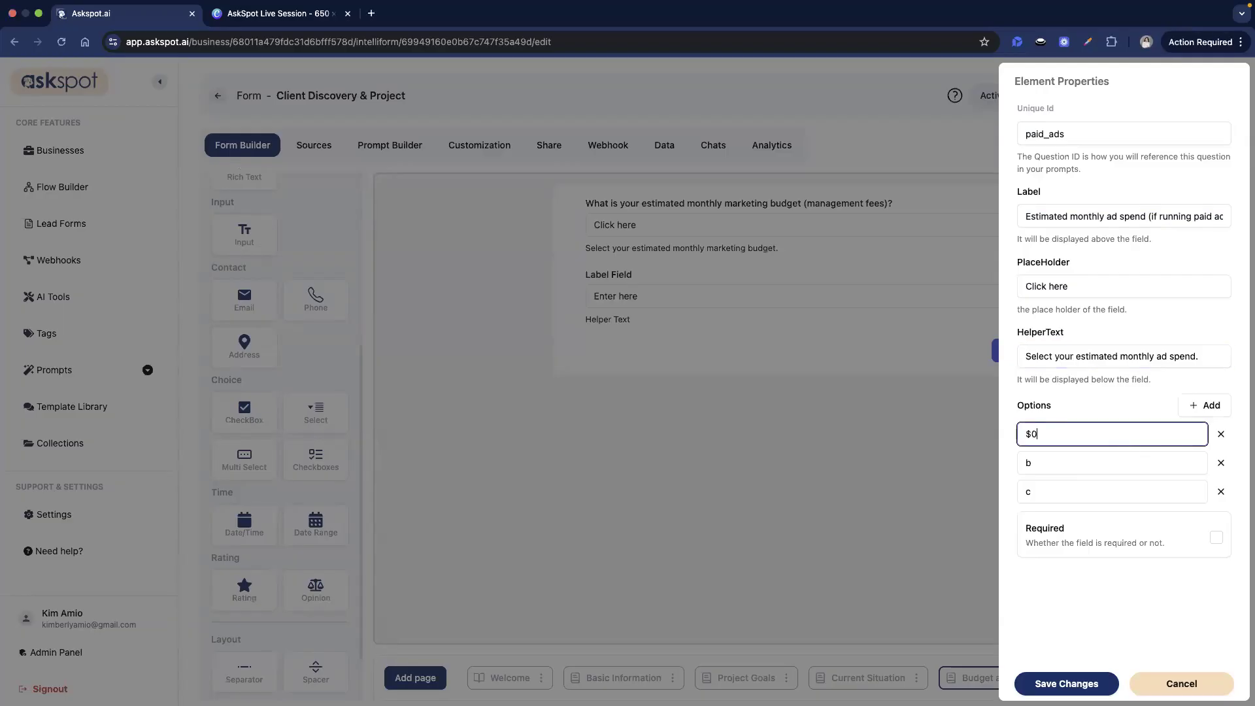
{"action": "triple_click", "coordinate": [1093, 461]}
{"action": "type", "text": "Under $2,000"}
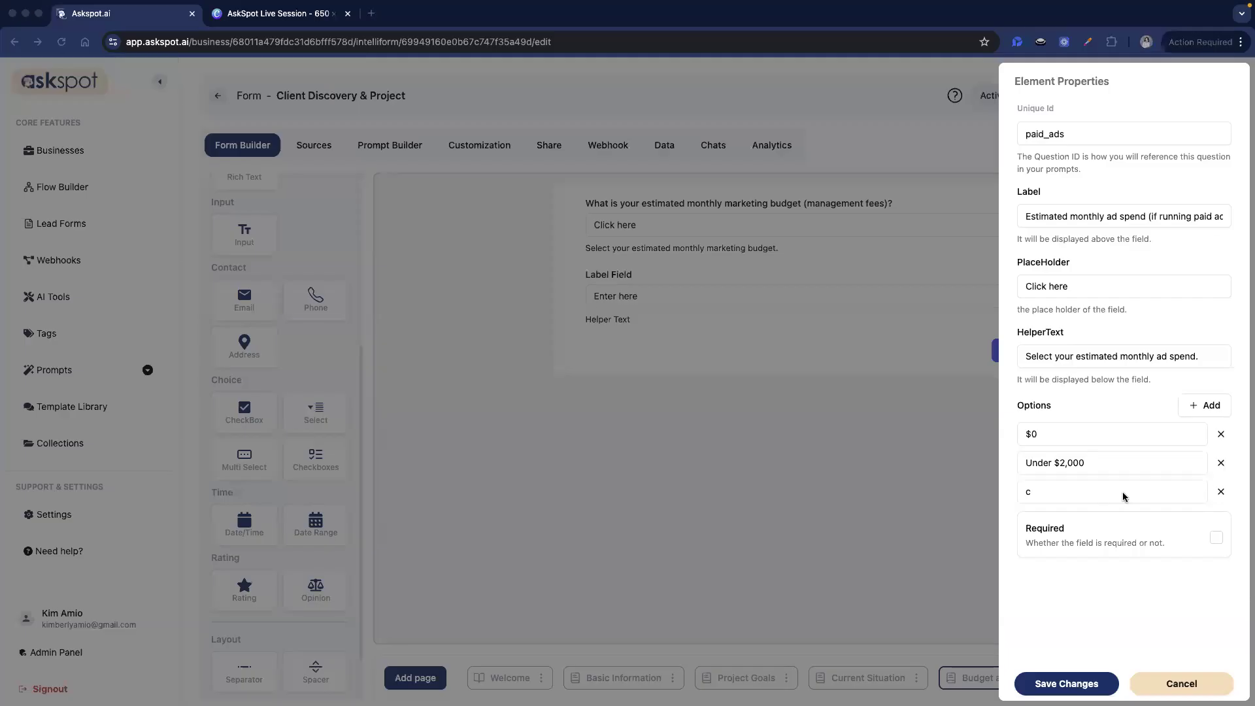
{"action": "triple_click", "coordinate": [1145, 493]}
{"action": "type", "text": "$2,000–$5,000"}
{"action": "left_click", "coordinate": [1205, 405]}
{"action": "left_click", "coordinate": [1205, 405]}
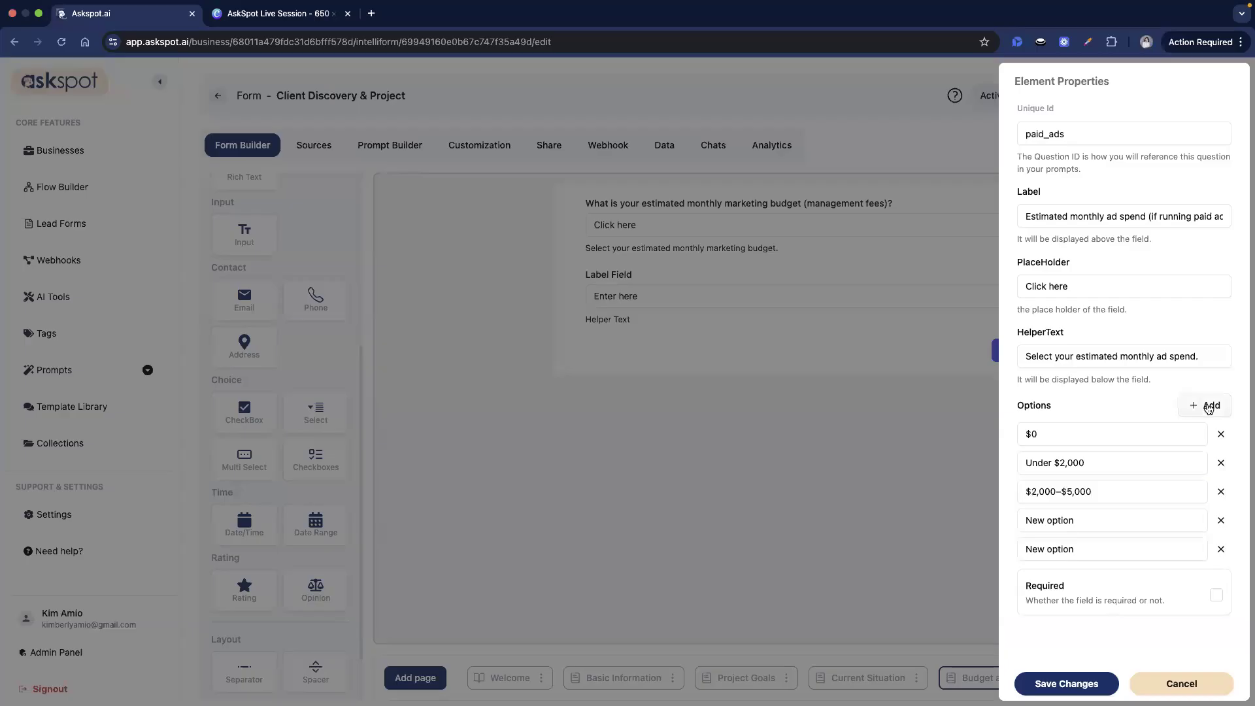
{"action": "triple_click", "coordinate": [1100, 526]}
{"action": "type", "text": "$5,000–$15,000"}
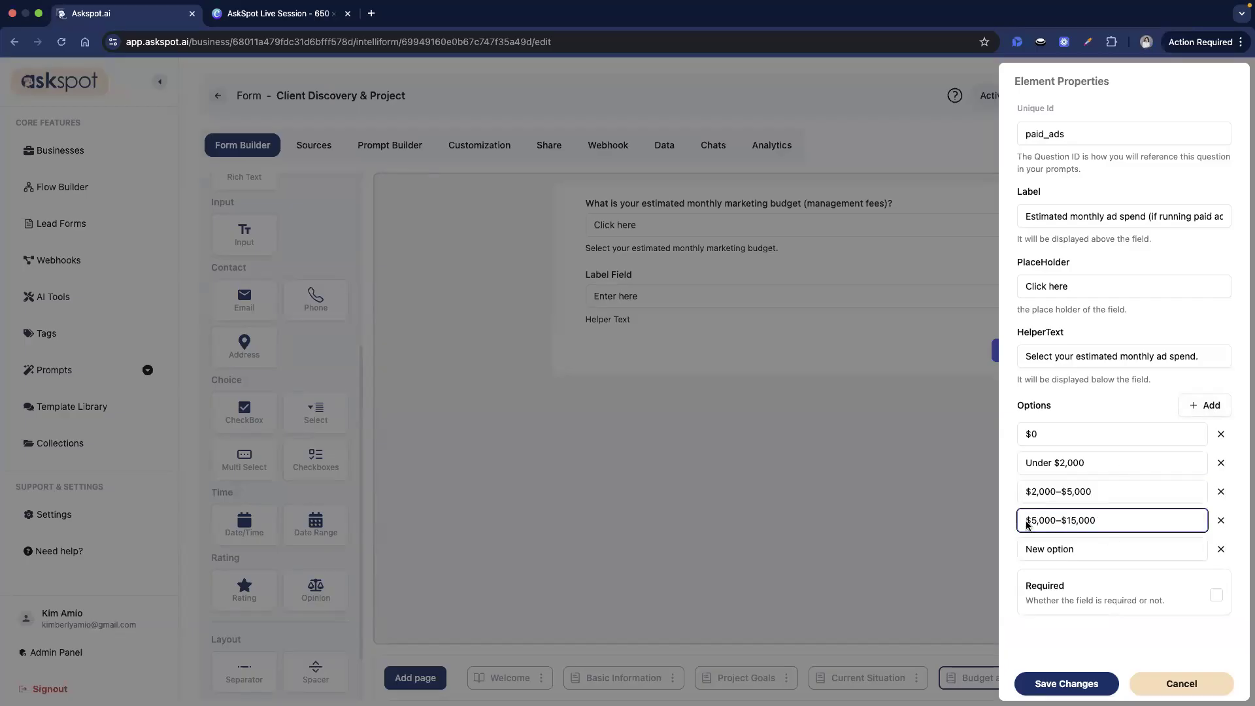
{"action": "left_click", "coordinate": [1111, 548]}
{"action": "triple_click", "coordinate": [1111, 549]}
{"action": "type", "text": "$15,000+"}
{"action": "left_click", "coordinate": [1084, 682]}
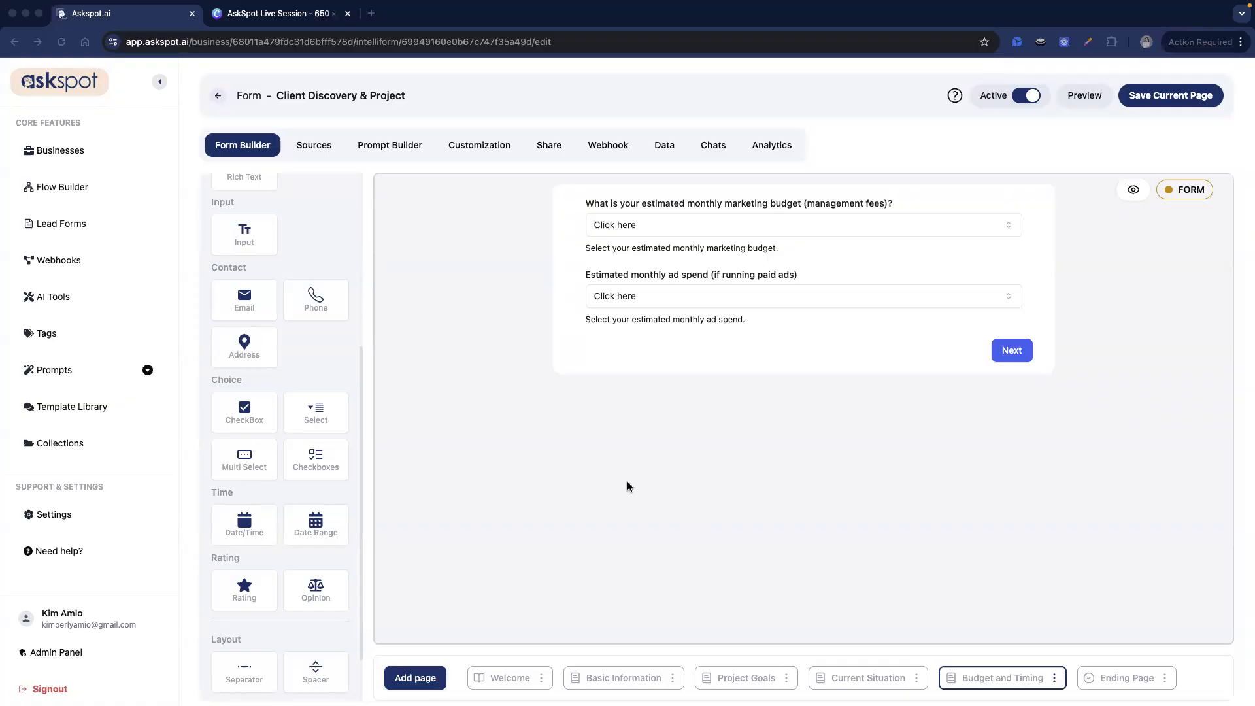
- Add a third dropdown with id start and label 'When are you looking to start?'
{"action": "scroll", "coordinate": [262, 523], "scroll_direction": "up", "scroll_amount": 2}
{"action": "scroll", "coordinate": [268, 519], "scroll_direction": "down", "scroll_amount": 3}
{"action": "scroll", "coordinate": [278, 514], "scroll_direction": "up", "scroll_amount": 3}
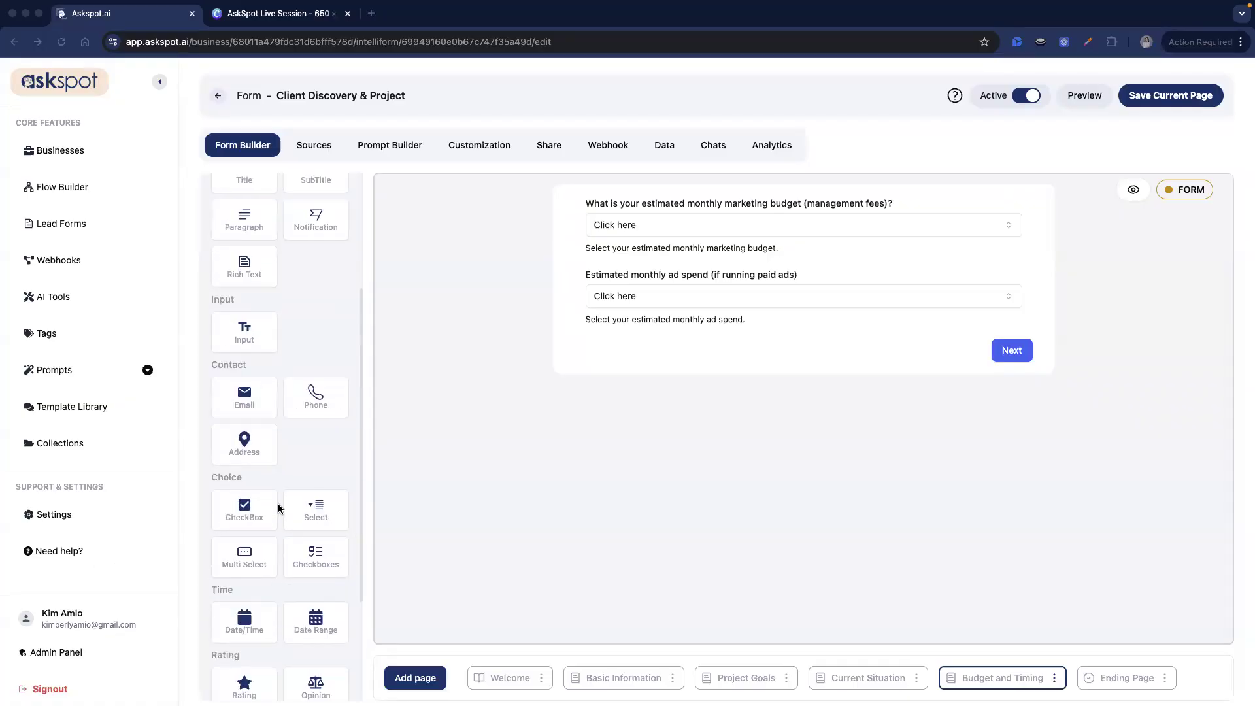
{"action": "left_click_drag", "start_coordinate": [317, 510], "coordinate": [849, 362]}
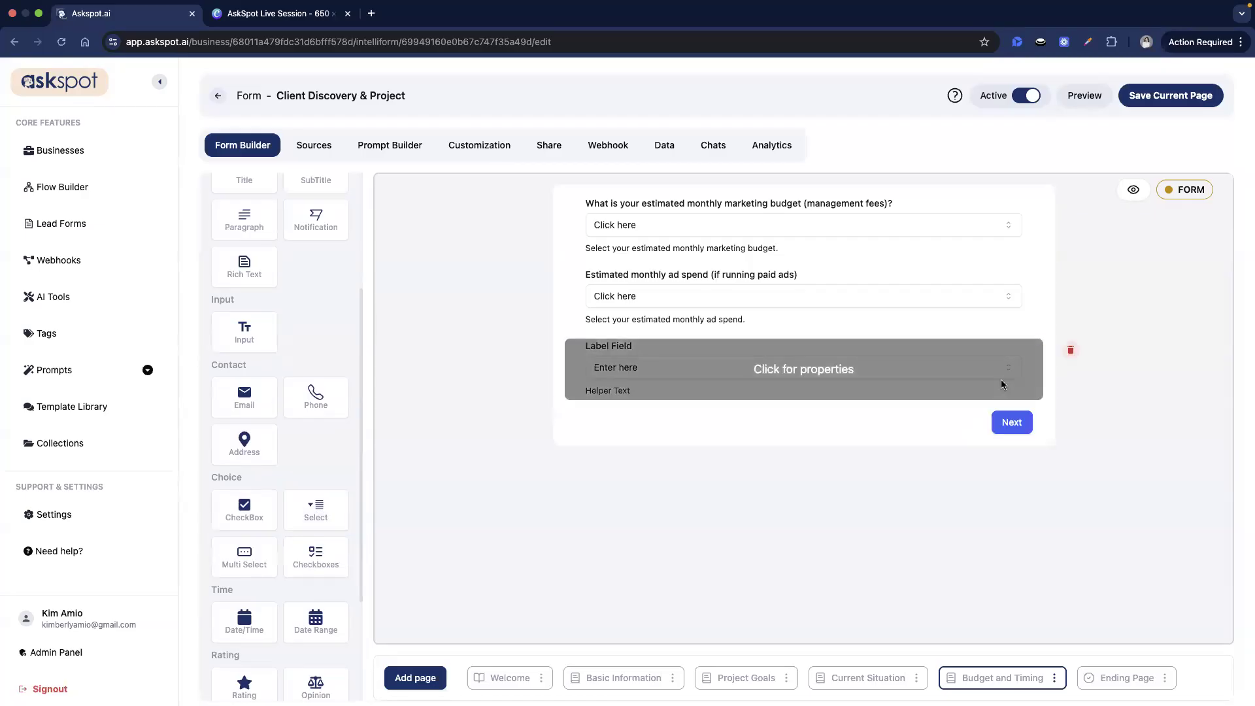
{"action": "left_click", "coordinate": [1004, 374]}
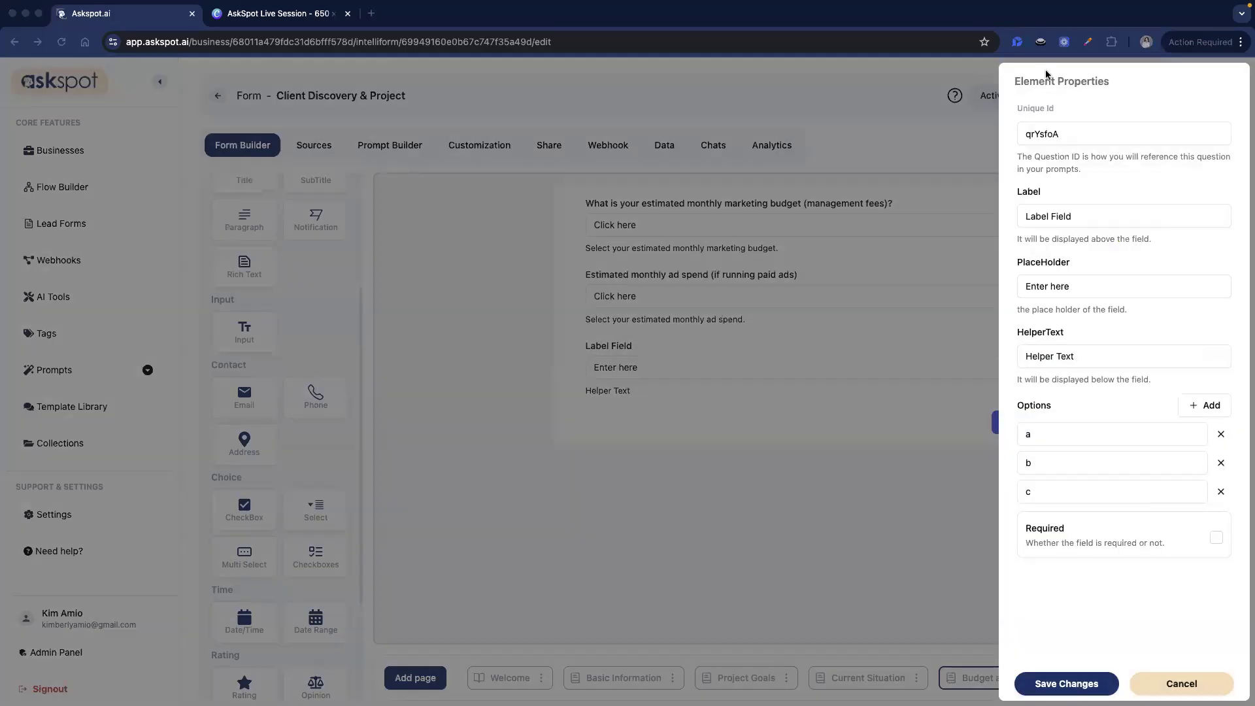
{"action": "double_click", "coordinate": [1109, 133]}
{"action": "type", "text": "start"}
{"action": "triple_click", "coordinate": [1056, 215]}
{"action": "type", "text": "When are you looking to start?"}
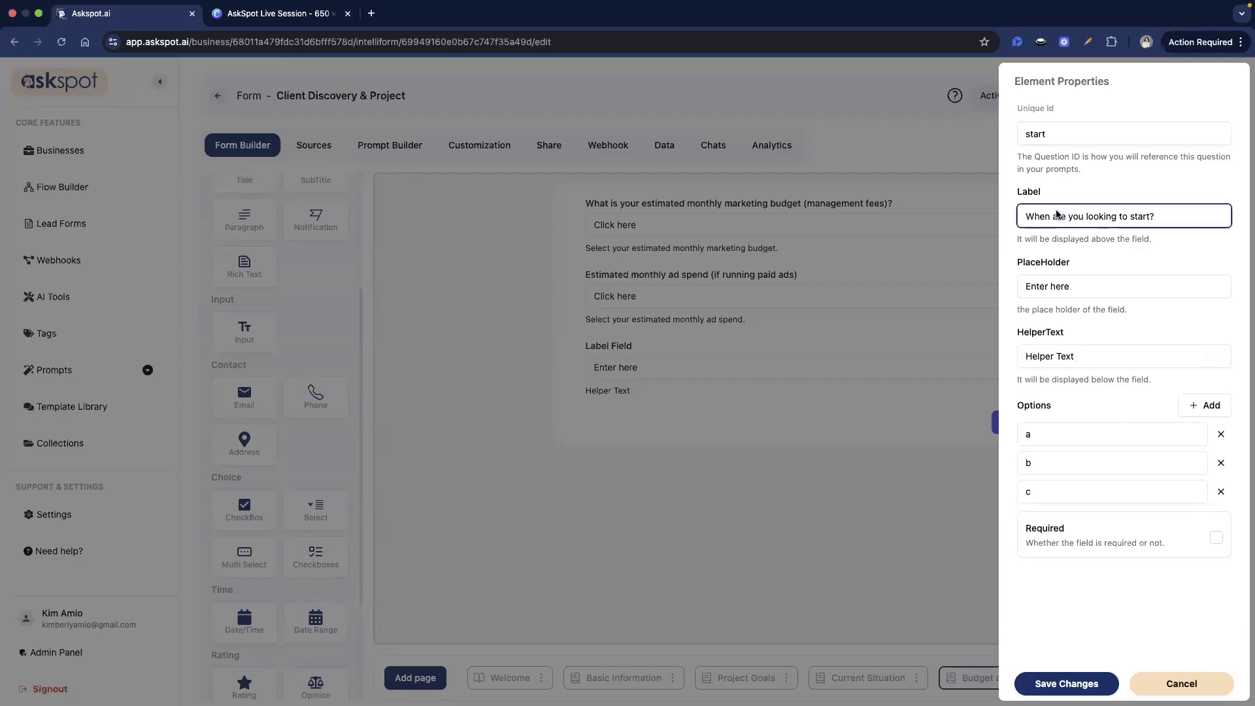
{"action": "key", "text": "super+Tab"}
- Set its placeholder to 'Click here' and add the start-time helper text
{"action": "triple_click", "coordinate": [1140, 285]}
{"action": "type", "text": "Click here"}
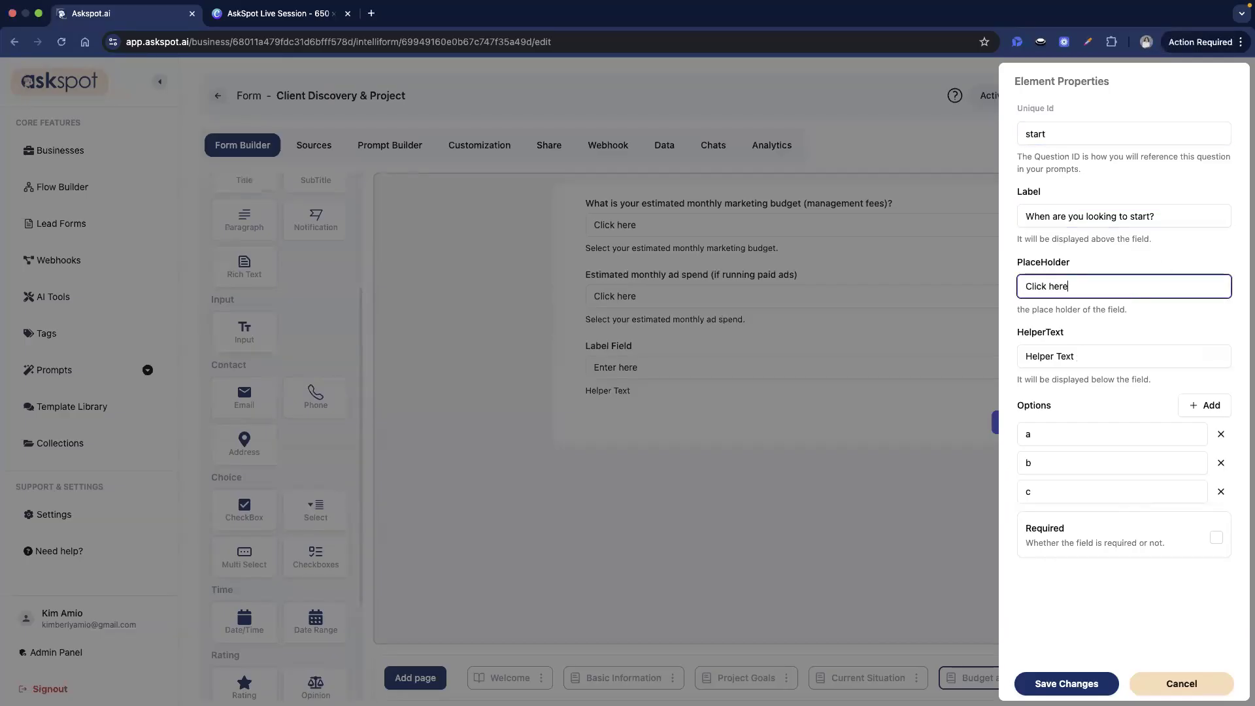
{"action": "key", "text": "super+Tab"}
{"action": "triple_click", "coordinate": [1120, 357]}
{"action": "type", "text": "Select when you are looking to start."}
{"action": "key", "text": "super+Tab"}
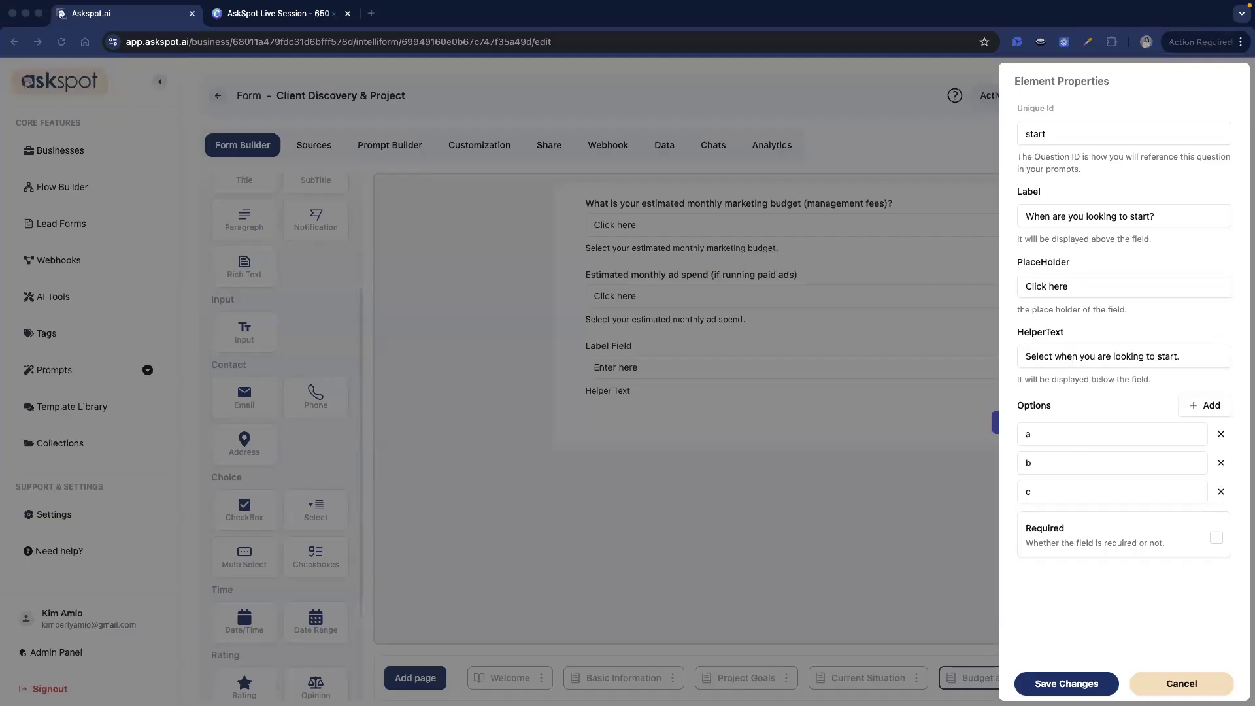
{"action": "key", "text": "super+Tab"}
- Set the first three choices to Immediately, Within 30 Days and 1–3 Months
{"action": "triple_click", "coordinate": [1120, 436]}
{"action": "type", "text": "Immediately"}
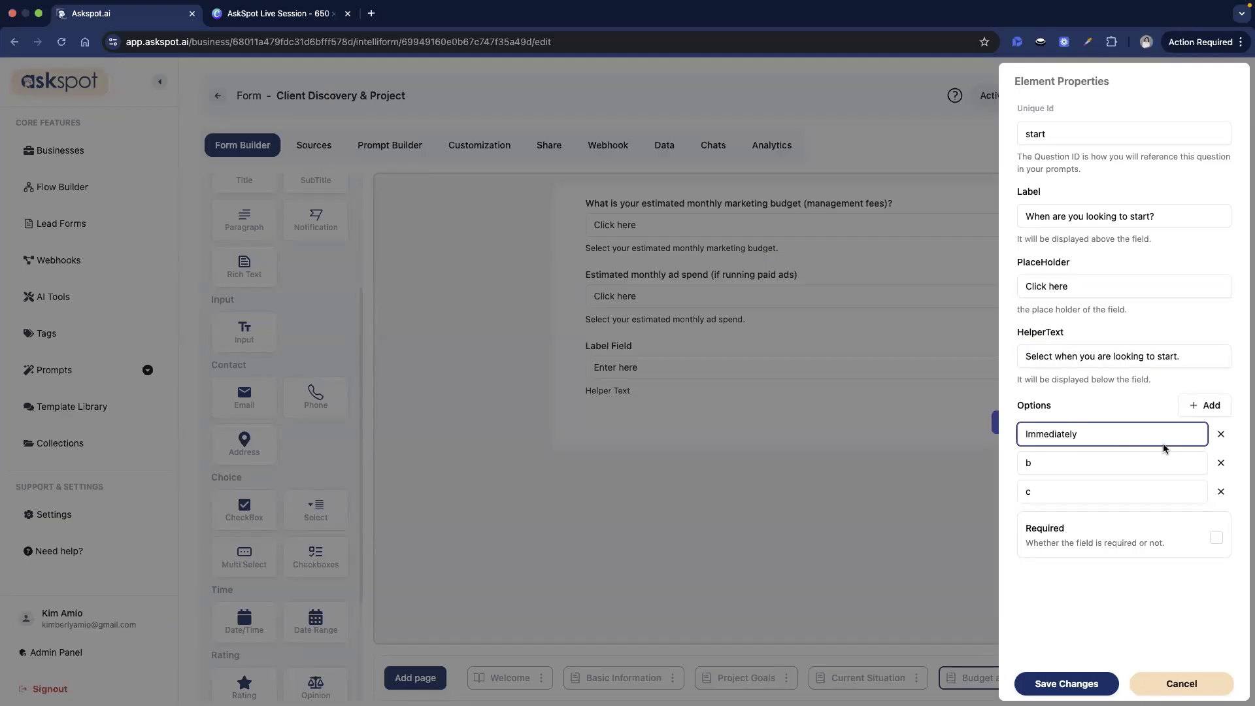
{"action": "key", "text": "super+Tab"}
{"action": "key", "text": "super+Tab"}
{"action": "triple_click", "coordinate": [1097, 469]}
{"action": "type", "text": "Within 30 Days"}
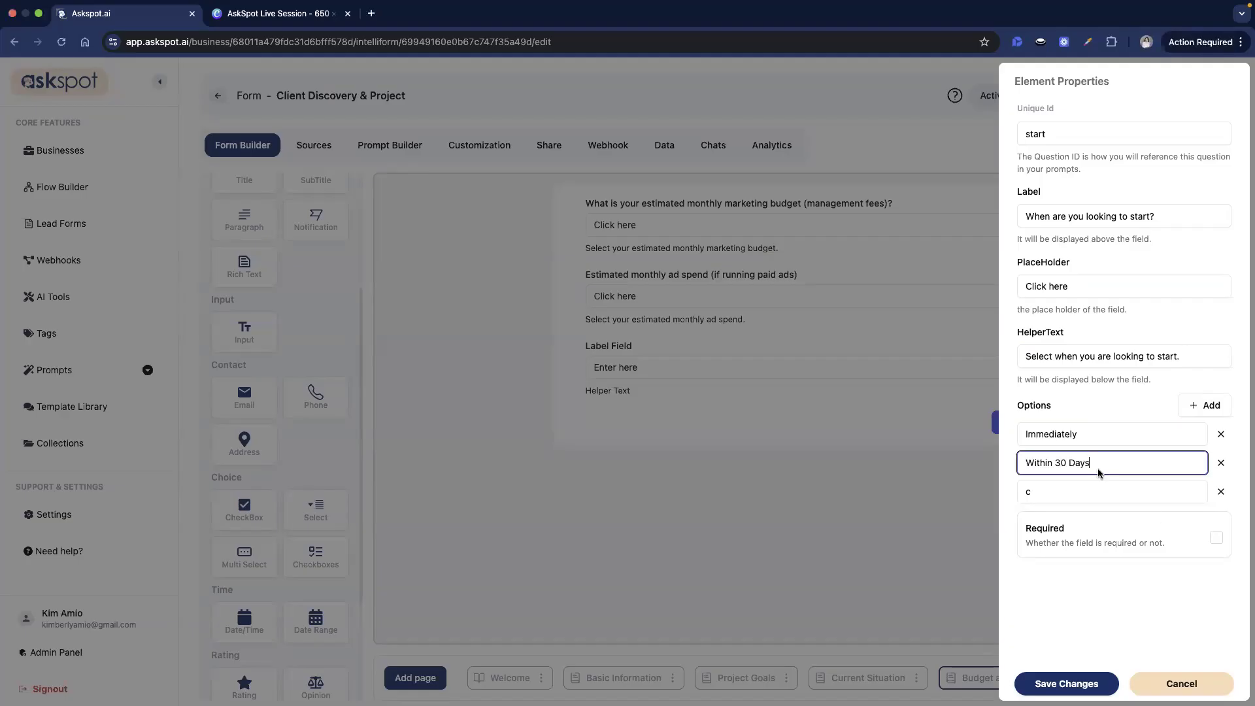
{"action": "key", "text": "super+Tab"}
{"action": "key", "text": "super+Tab"}
{"action": "triple_click", "coordinate": [1115, 495]}
{"action": "type", "text": "1–3 Months"}
{"action": "key", "text": "super+Tab"}
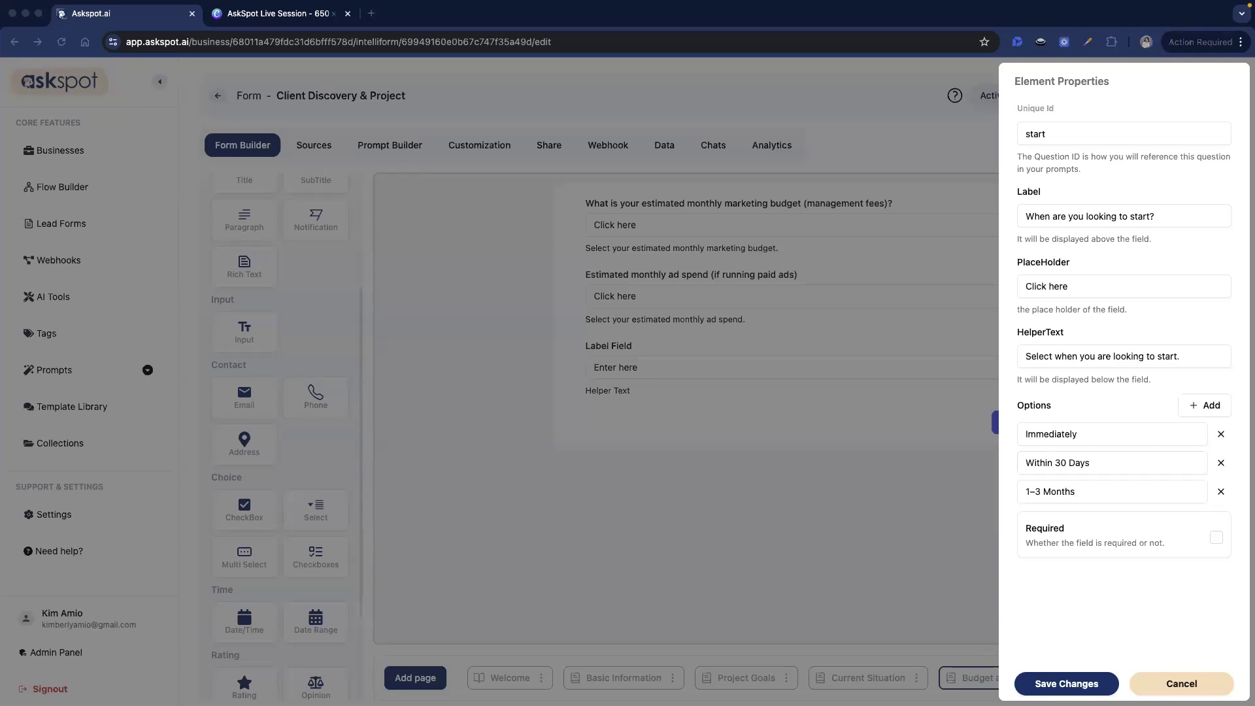
- Add a fourth choice, Just Exploring Options, then save the question and the Budget and Timing page
{"action": "key", "text": "super+Tab"}
{"action": "left_click", "coordinate": [1193, 402]}
{"action": "triple_click", "coordinate": [1089, 520]}
{"action": "type", "text": "Just Exploring Options"}
{"action": "left_click", "coordinate": [1066, 683]}
{"action": "left_click", "coordinate": [1169, 95]}
{"action": "key", "text": "super+Tab"}
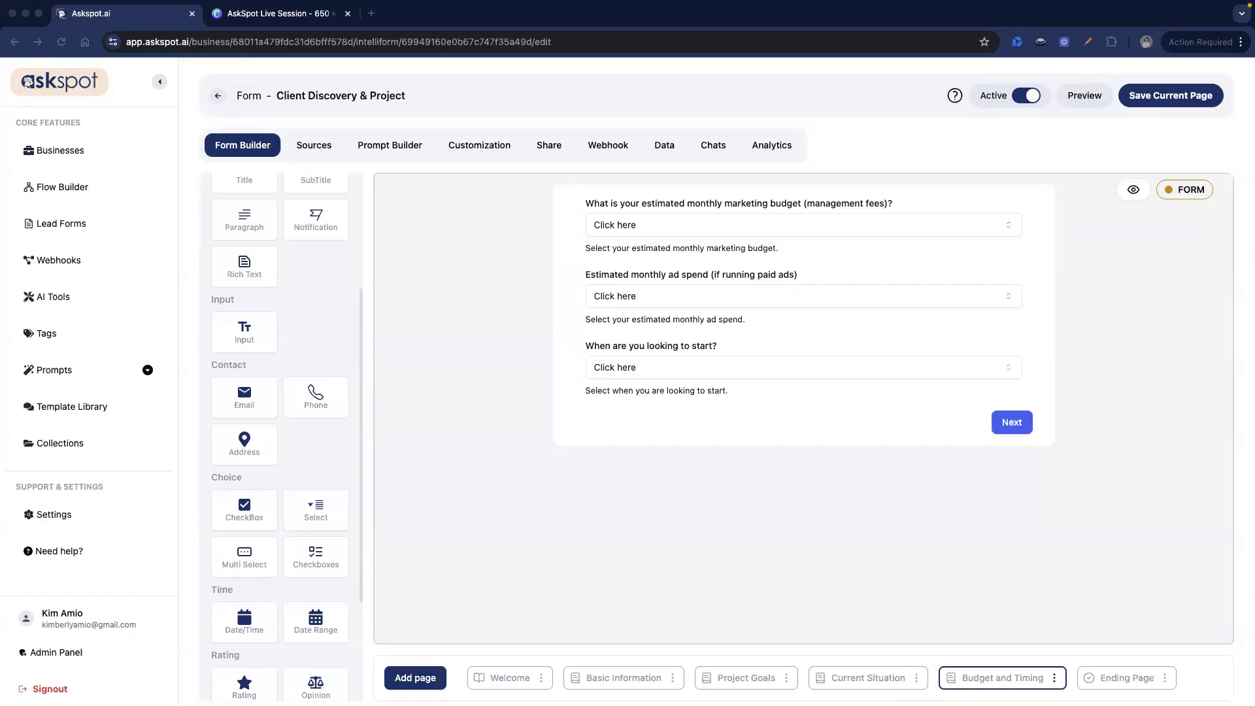
- Add a new form page after the Budget and Timing page
{"action": "left_click", "coordinate": [861, 677]}
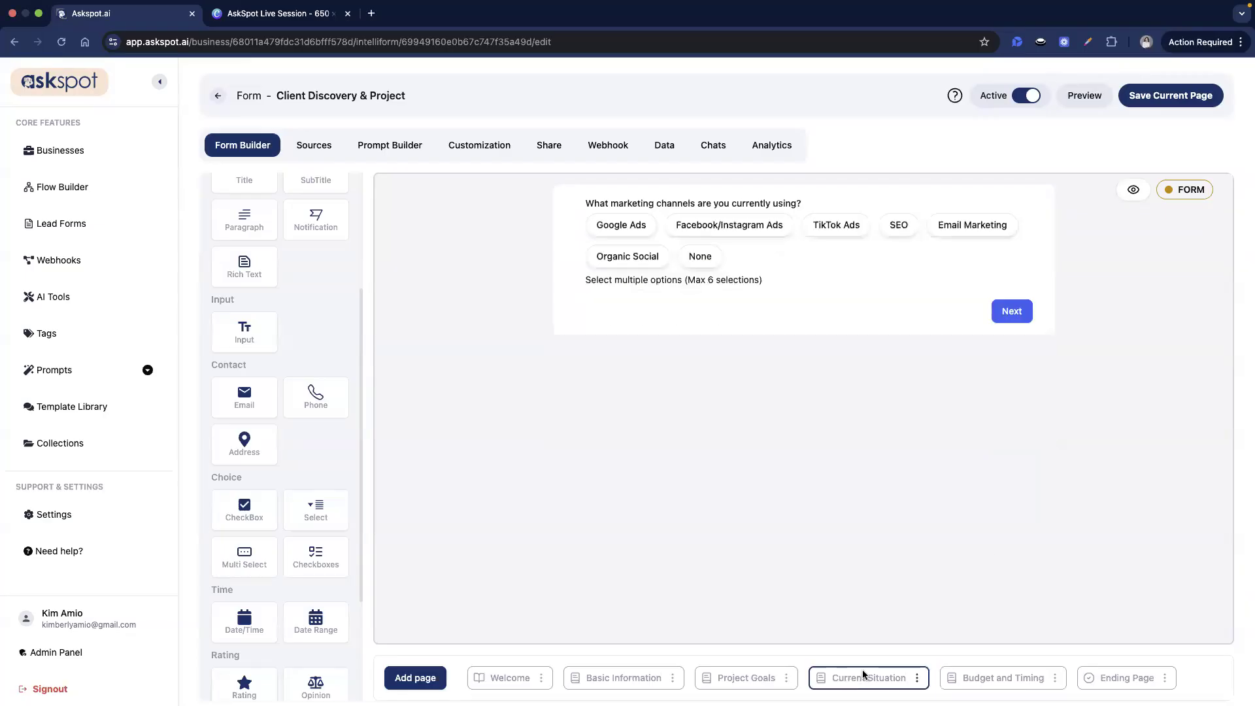
{"action": "left_click", "coordinate": [1003, 677]}
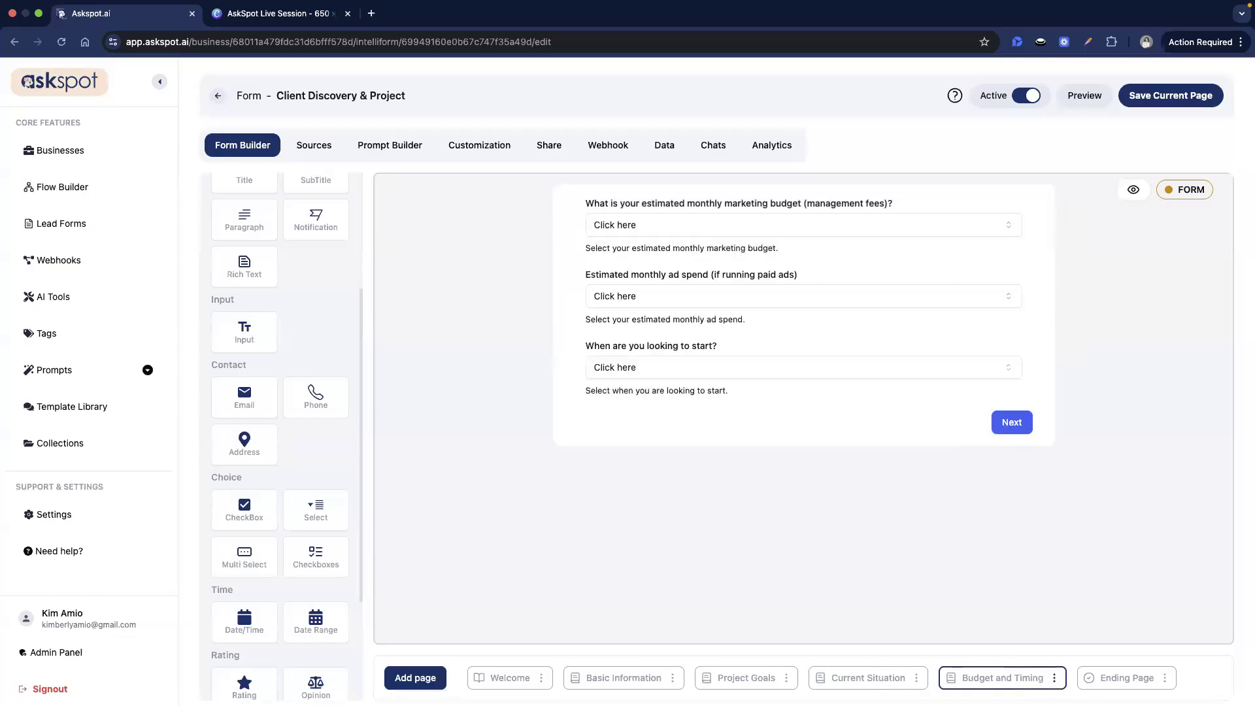
{"action": "left_click", "coordinate": [397, 678]}
{"action": "left_click", "coordinate": [469, 627]}
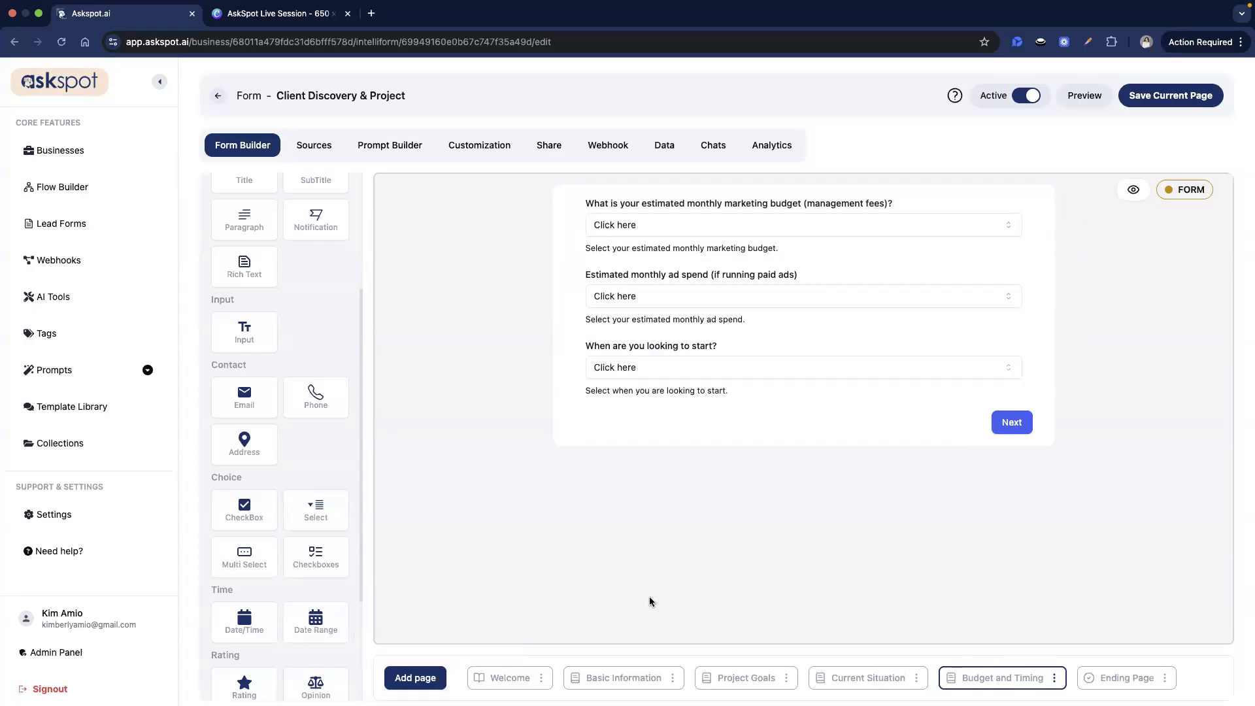
- Rename the new page to 'Decision & Additional Info' and start deleting its welcome title block
{"action": "left_click", "coordinate": [1174, 677]}
{"action": "left_click", "coordinate": [1158, 614]}
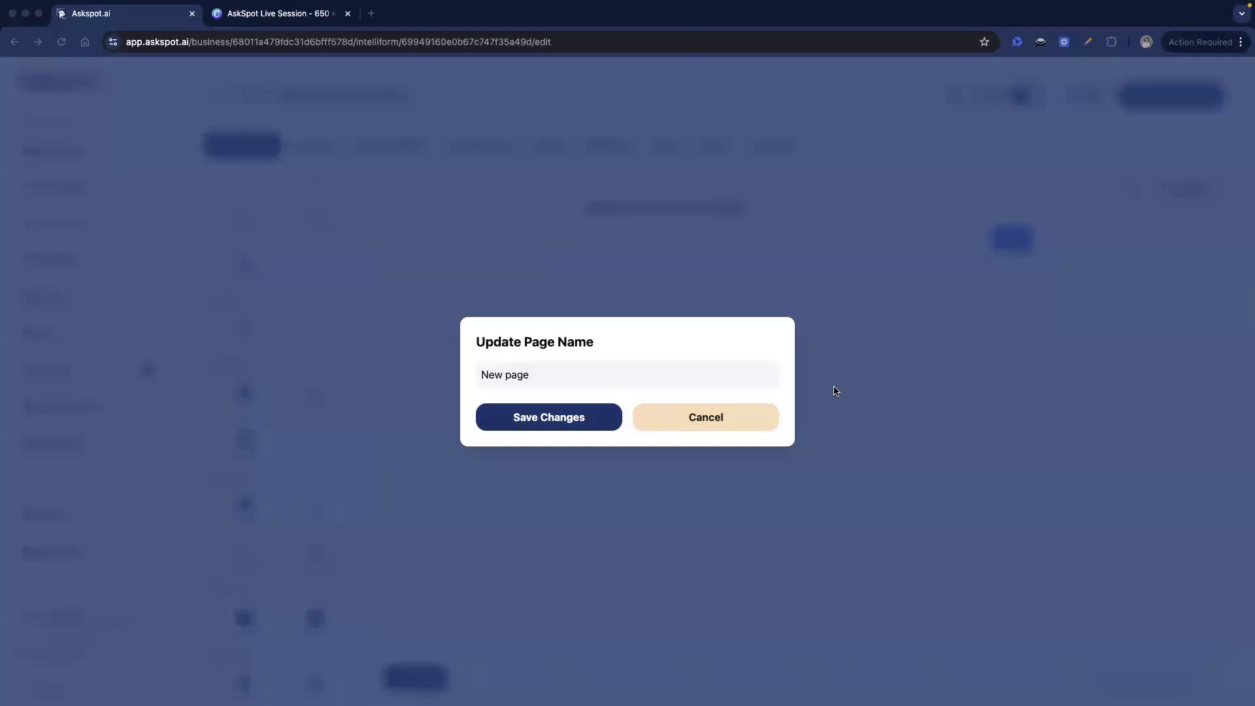
{"action": "triple_click", "coordinate": [669, 384]}
{"action": "type", "text": "Decision & Additional Info"}
{"action": "left_click", "coordinate": [559, 430]}
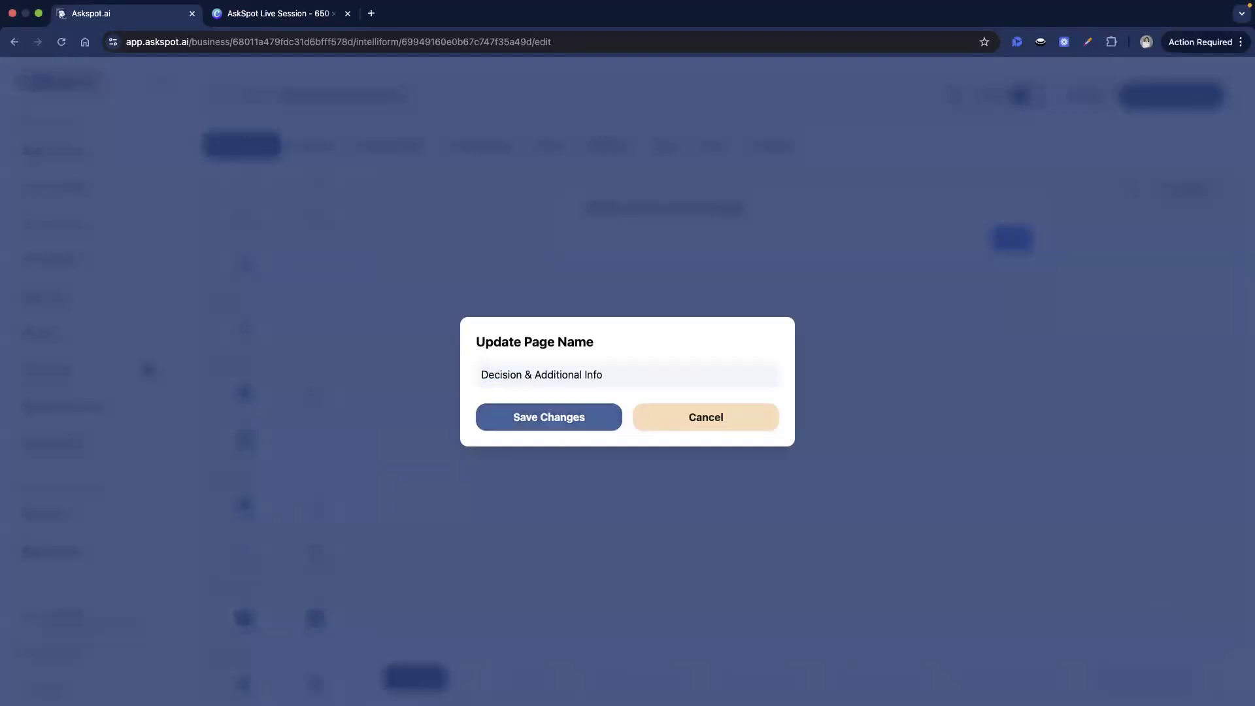
{"action": "key", "text": "super+Tab"}
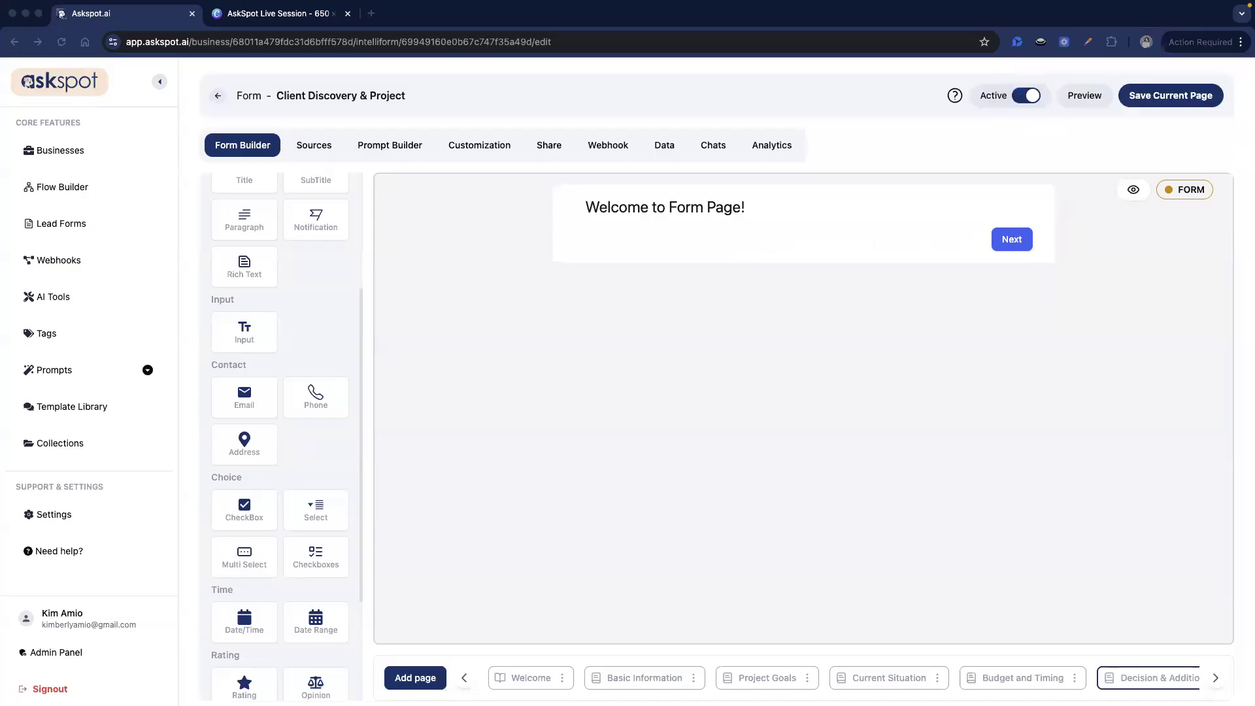
{"action": "left_click", "coordinate": [1070, 207]}
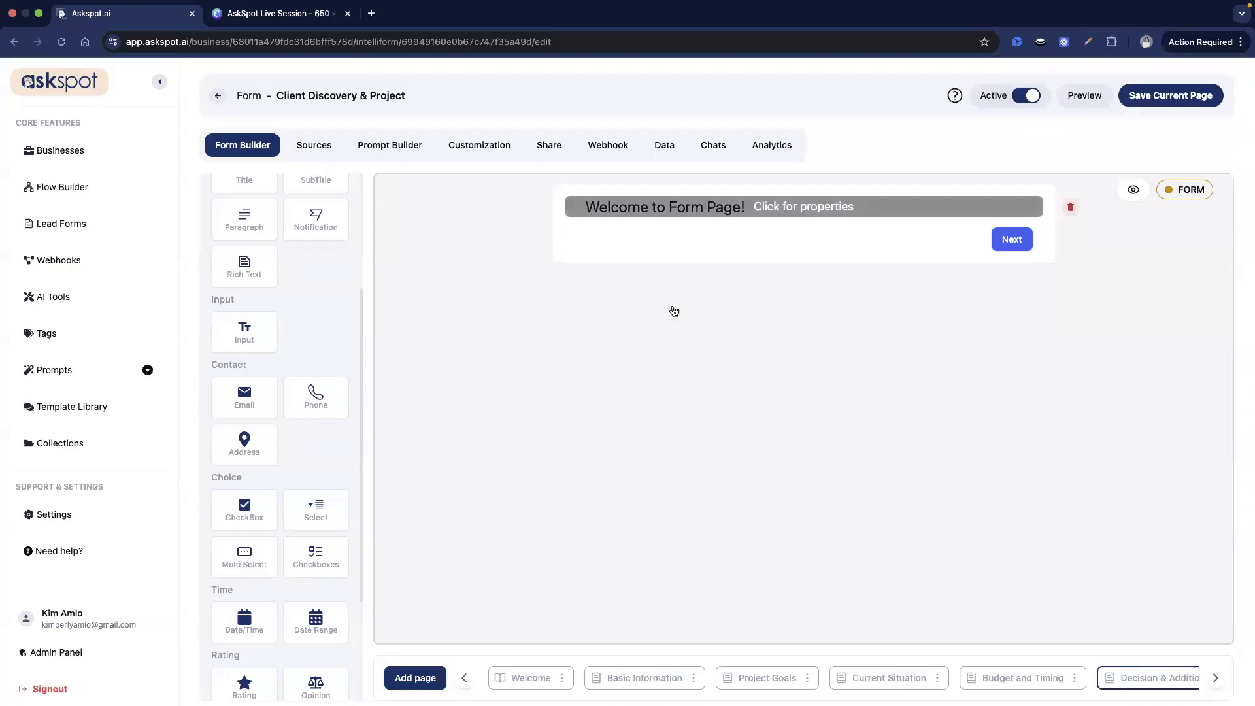
- Remove the welcome block and place a dropdown question on the empty page
{"action": "left_click", "coordinate": [560, 406]}
{"action": "scroll", "coordinate": [248, 431], "scroll_direction": "down", "scroll_amount": 1}
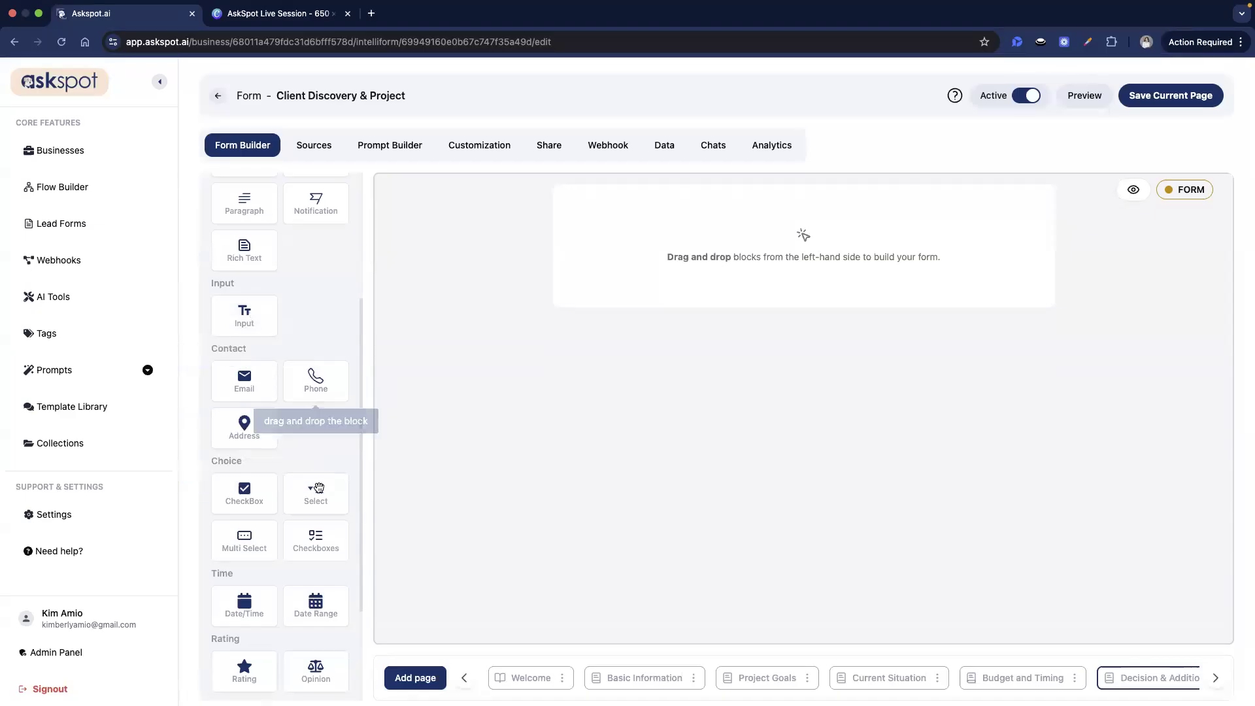
{"action": "left_click_drag", "start_coordinate": [728, 236], "coordinate": [719, 232]}
{"action": "left_click", "coordinate": [719, 232]}
- Give the dropdown the unique id decision_maker, the primary-decision-maker question label and helper text
{"action": "left_click", "coordinate": [1097, 132]}
{"action": "key", "text": "super+a"}
{"action": "type", "text": "decision_maker"}
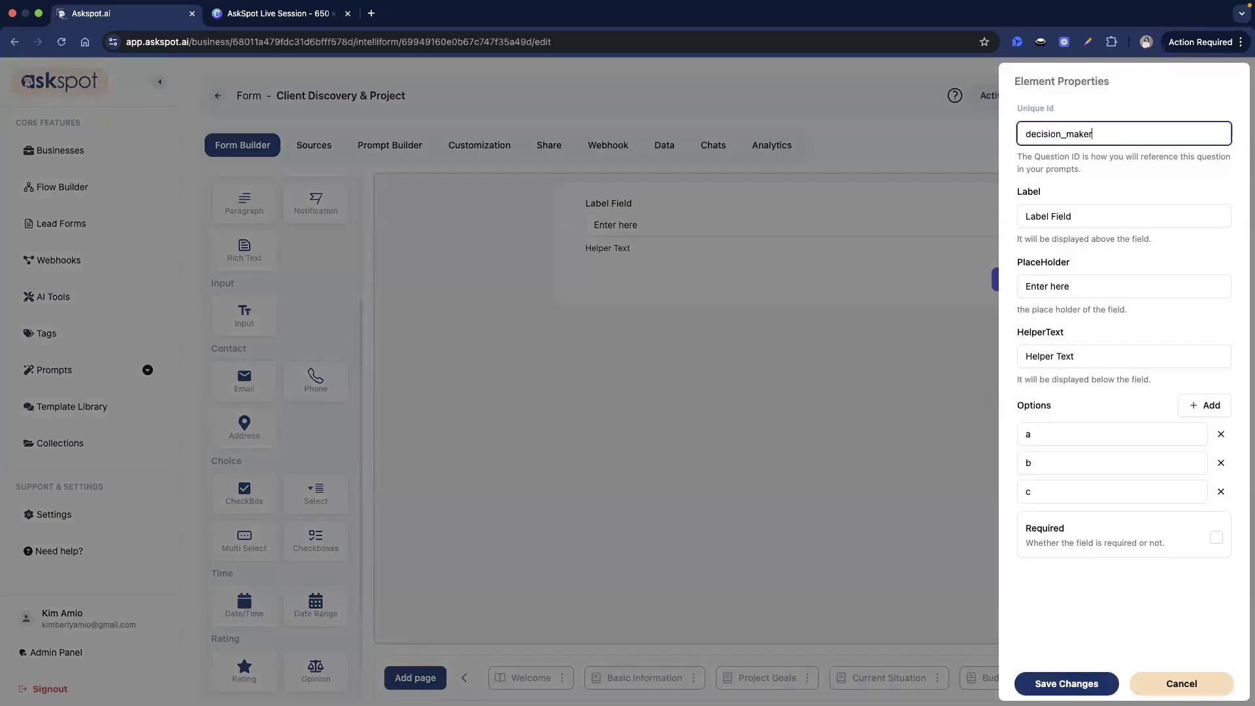
{"action": "key", "text": "super+Tab"}
{"action": "key", "text": "super+Tab"}
{"action": "left_click", "coordinate": [1039, 216]}
{"action": "key", "text": "super+a"}
{"action": "type", "text": "Are you the primary decision maker for this project?"}
{"action": "key", "text": "super+Tab"}
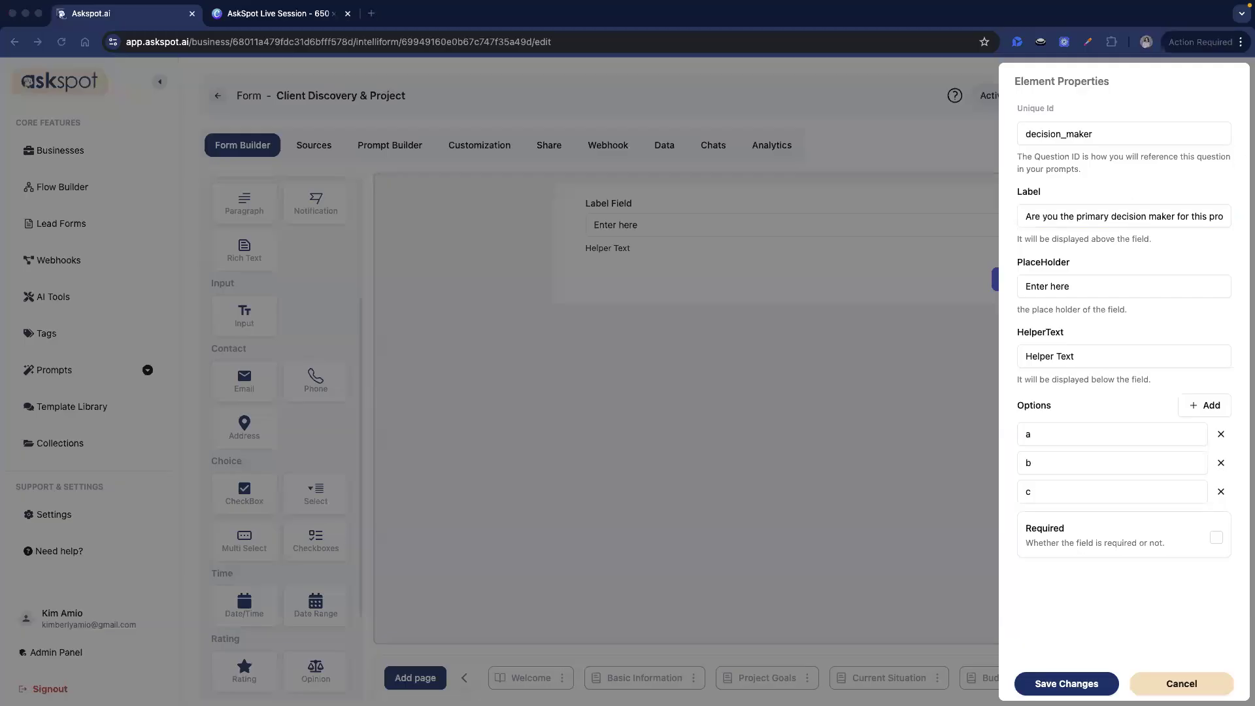
{"action": "key", "text": "super+Tab"}
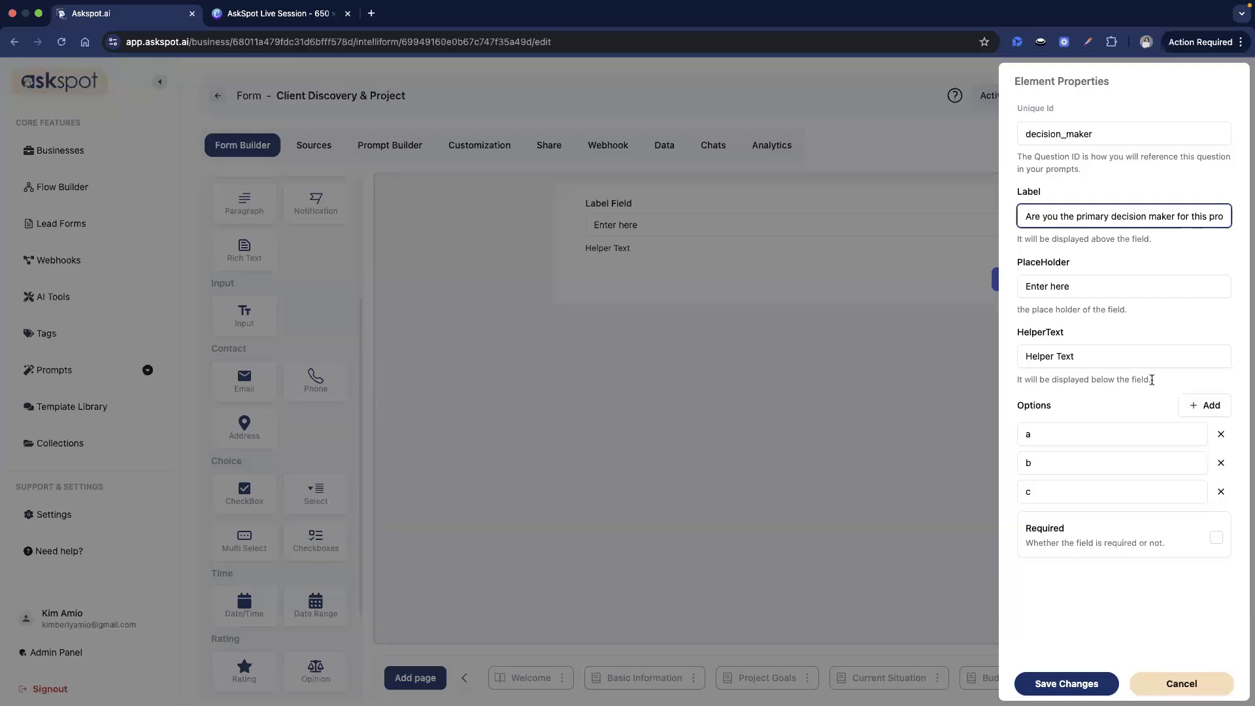
{"action": "left_click", "coordinate": [1143, 355]}
{"action": "key", "text": "super+a"}
{"action": "type", "text": "Select from the following options."}
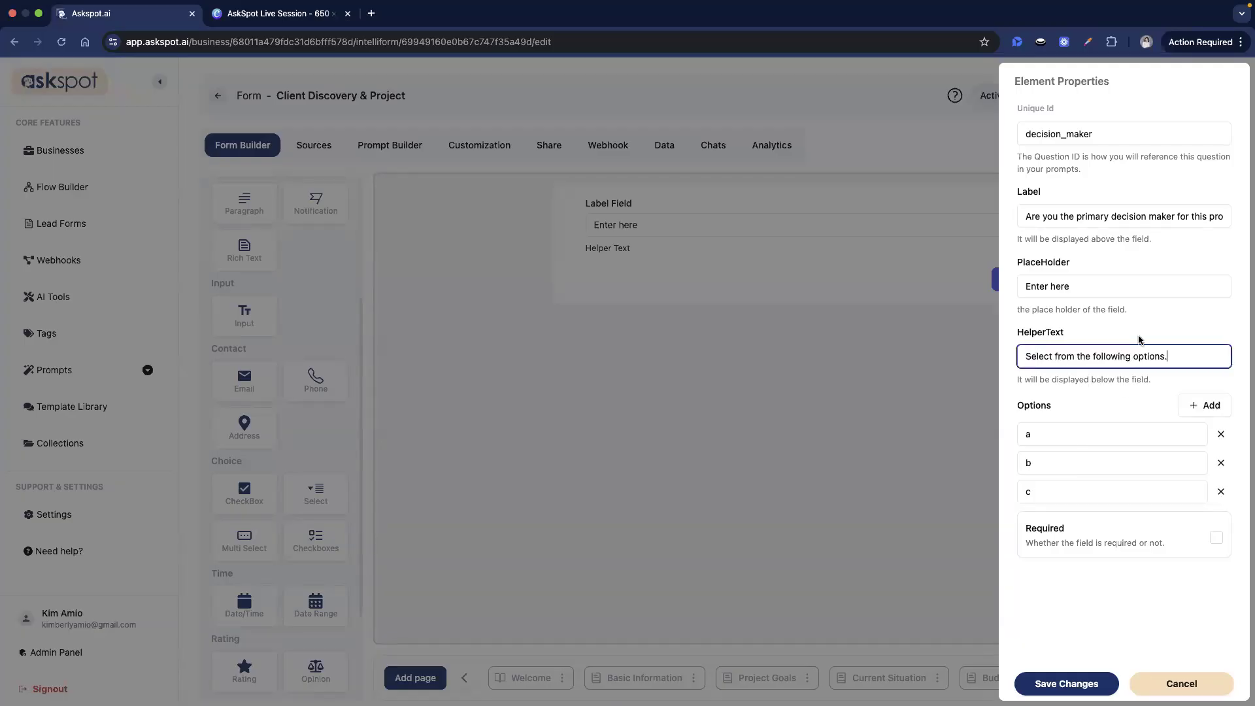
{"action": "key", "text": "super+Tab"}
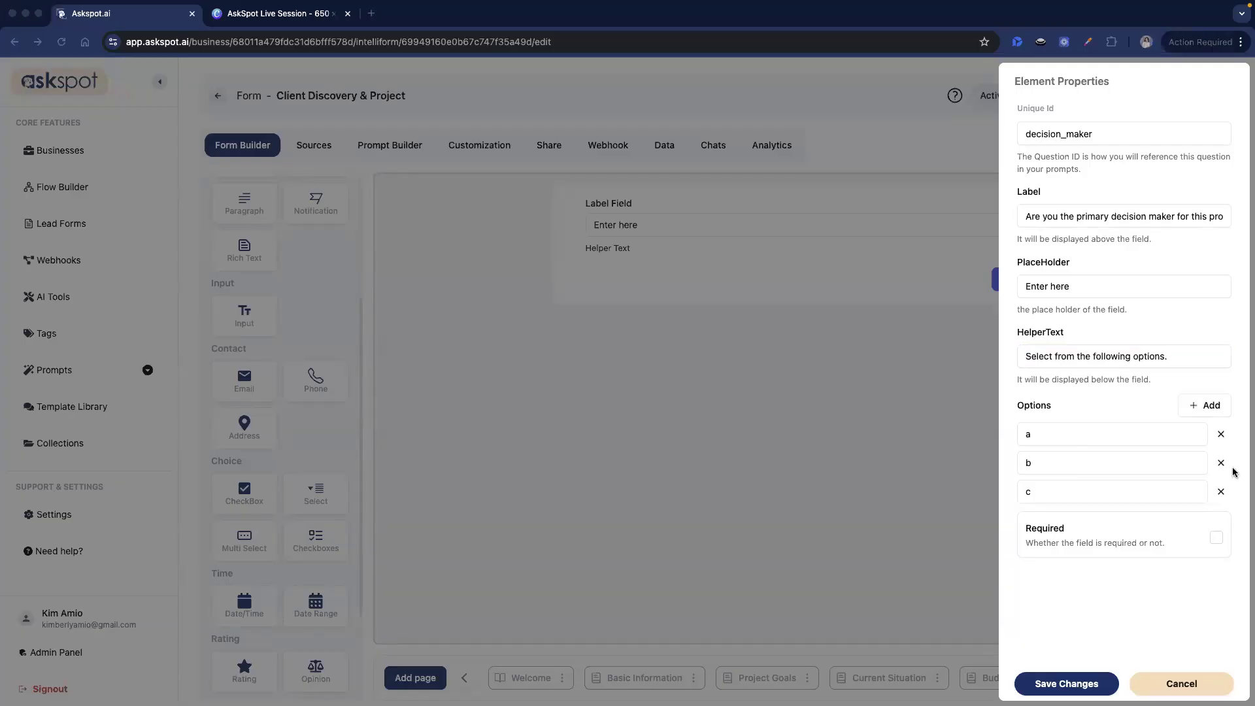
- Set the dropdown options to Yes, Partially and No, and save the question
{"action": "left_click", "coordinate": [1100, 434]}
{"action": "key", "text": "BackSpace"}
{"action": "type", "text": "Yes"}
{"action": "key", "text": "super+Tab"}
{"action": "double_click", "coordinate": [1129, 464]}
{"action": "type", "text": "Partially"}
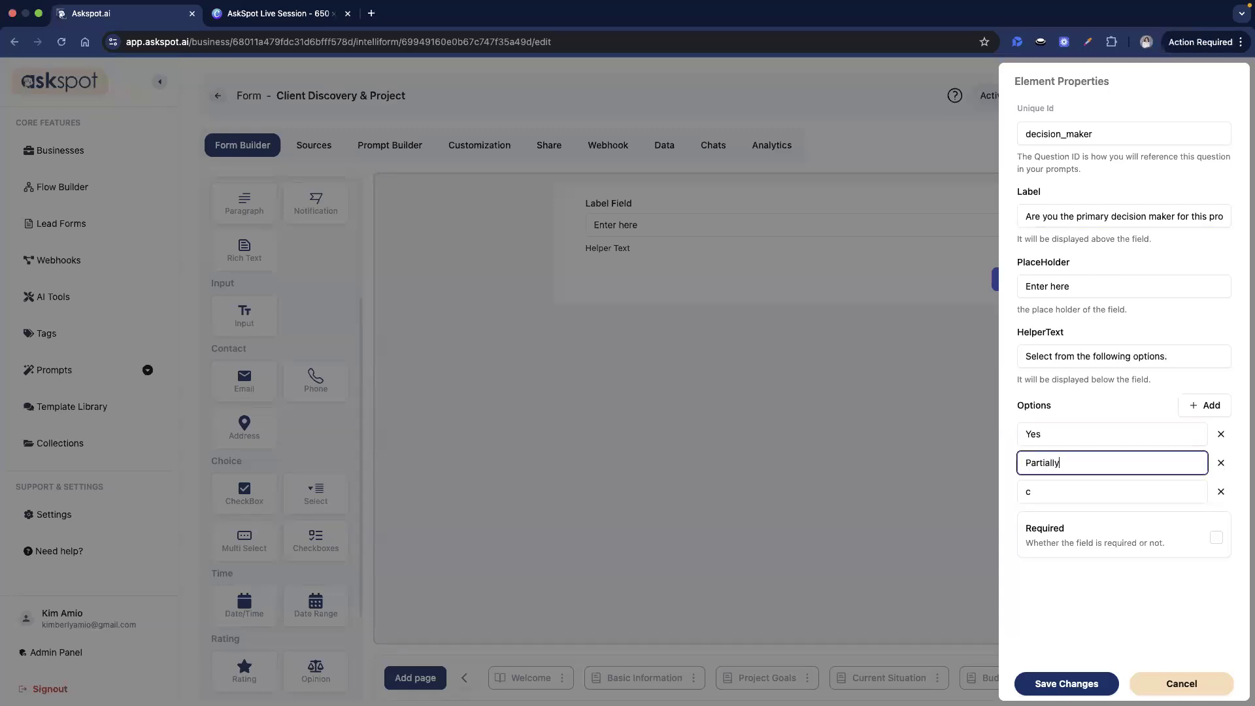
{"action": "key", "text": "super+Tab"}
{"action": "key", "text": "super+Tab"}
{"action": "double_click", "coordinate": [1028, 490]}
{"action": "type", "text": "No"}
{"action": "left_click", "coordinate": [1081, 682]}
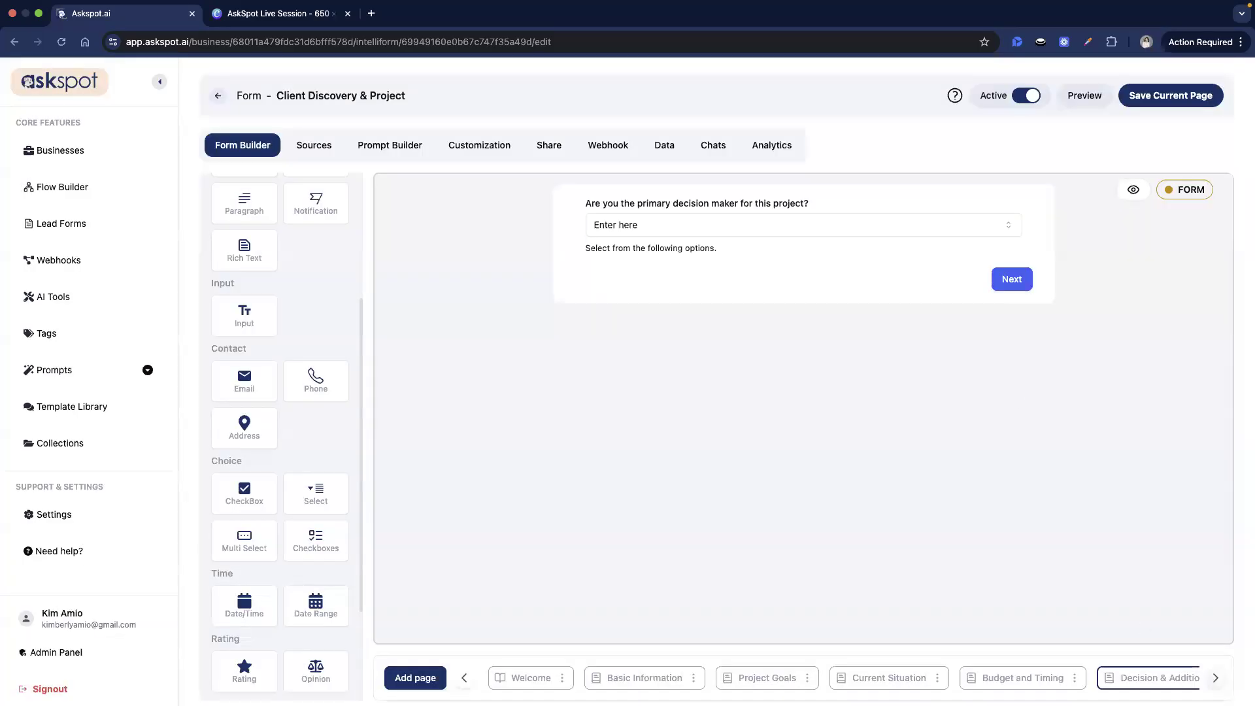
{"action": "left_click", "coordinate": [1215, 678]}
- Save the current page and browse the page strip back to Decision & Additional Info
{"action": "key", "text": "super+Tab"}
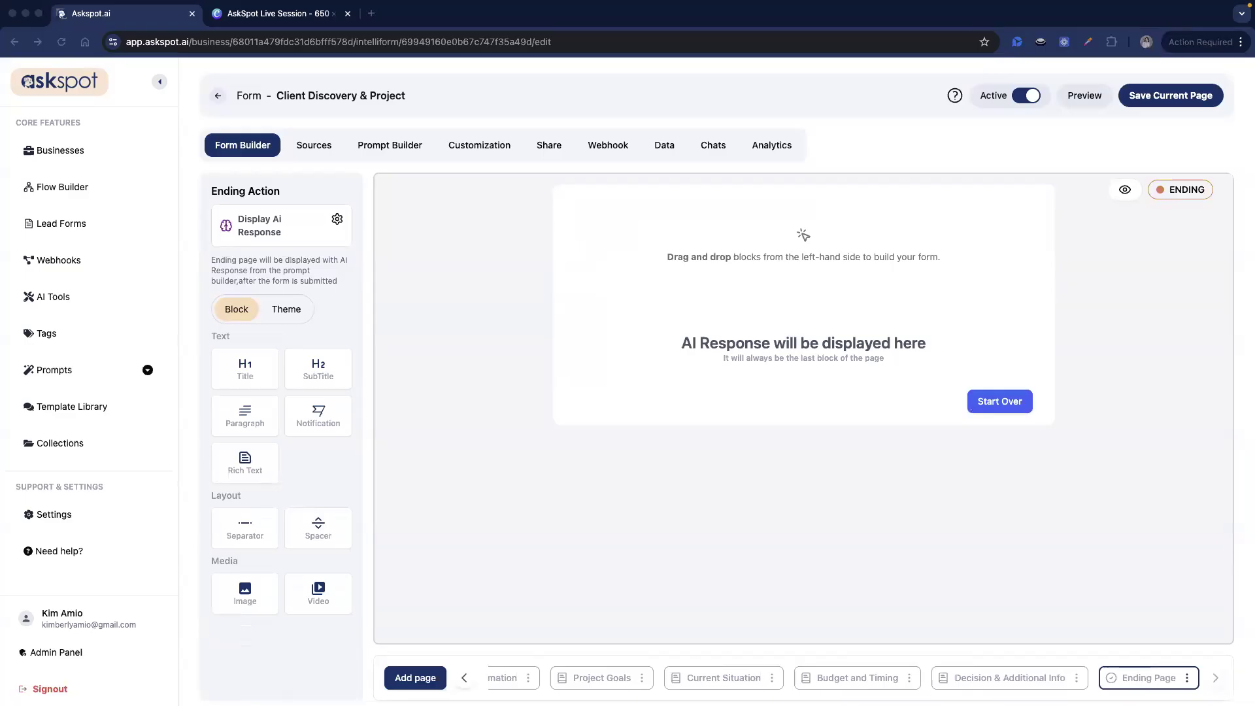
{"action": "left_click", "coordinate": [1182, 96]}
{"action": "left_click", "coordinate": [1182, 105]}
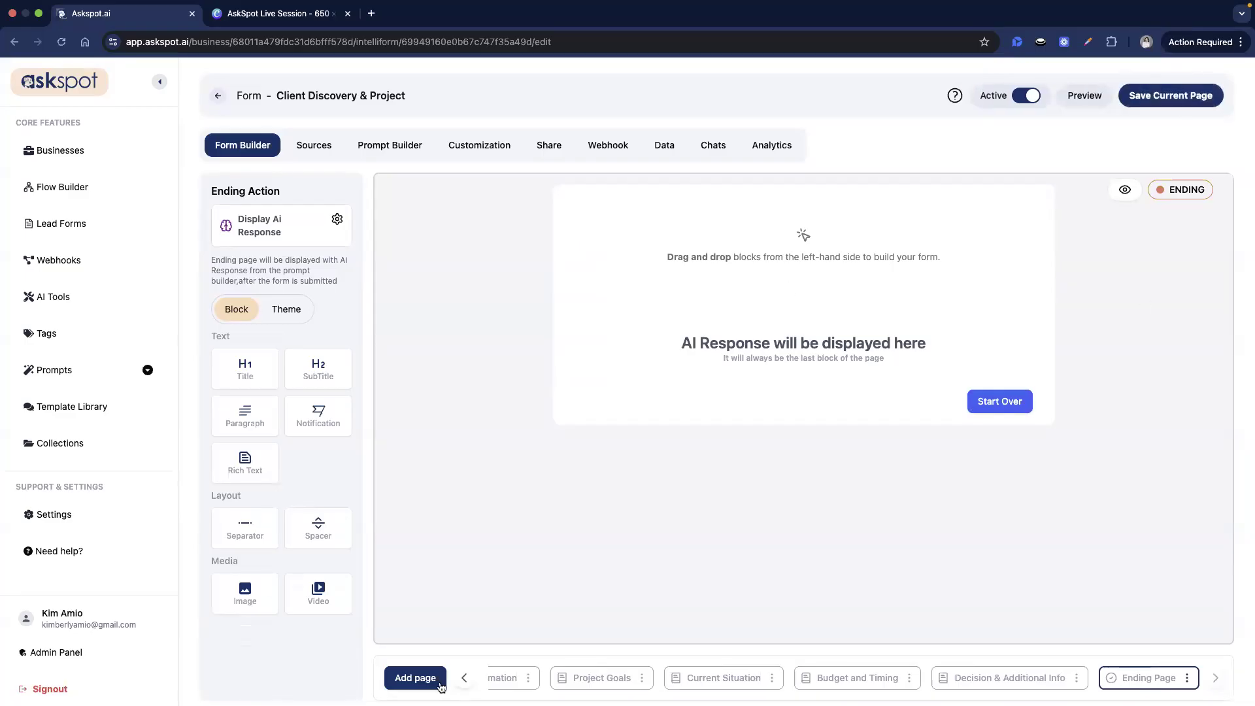
{"action": "left_click", "coordinate": [463, 678]}
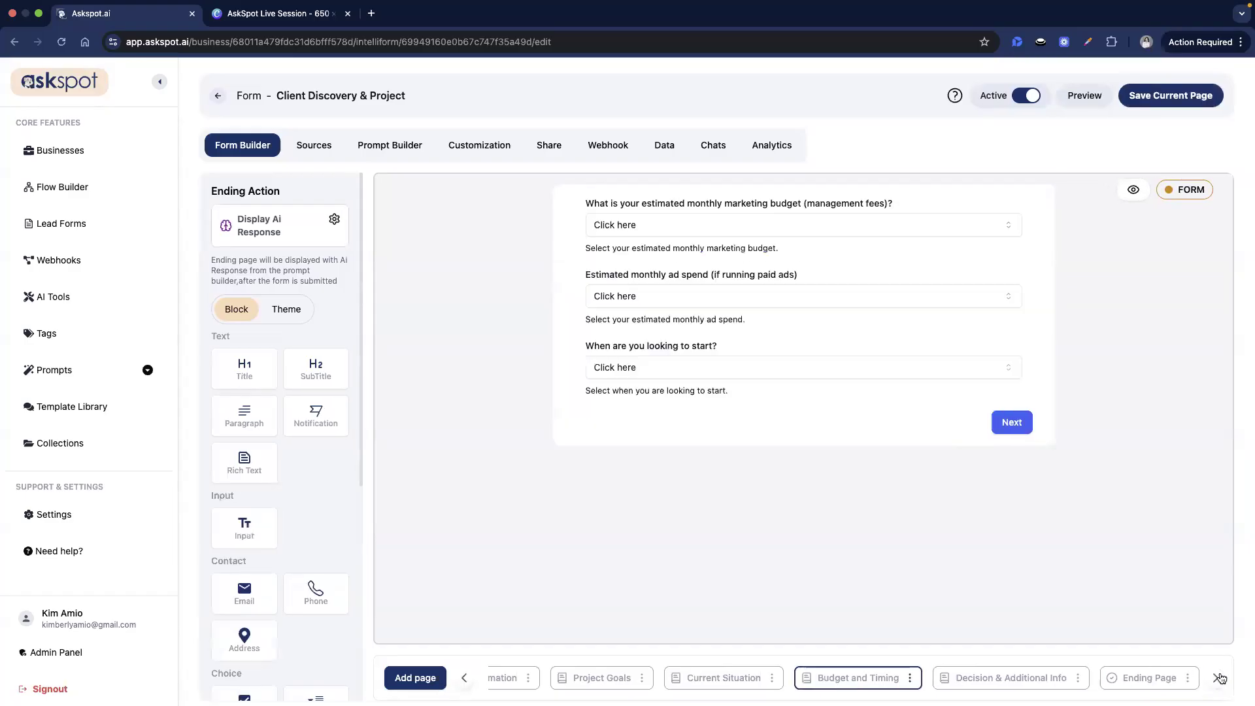
{"action": "left_click", "coordinate": [1217, 678]}
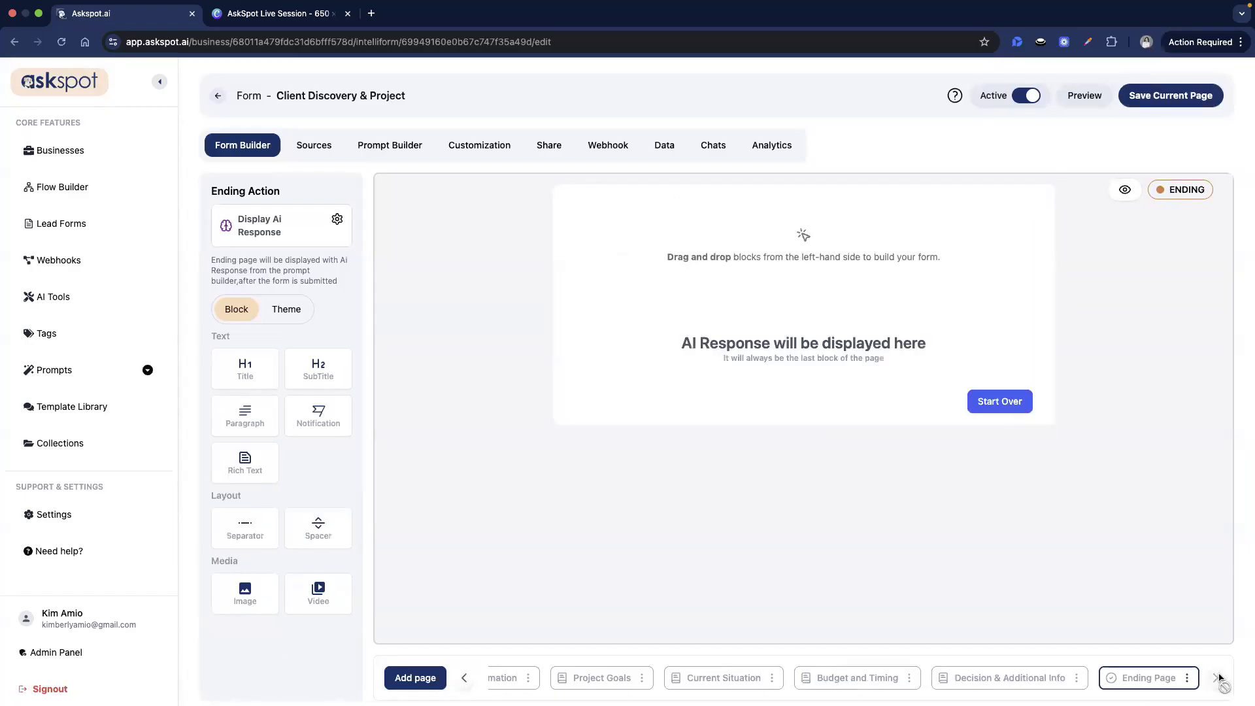
{"action": "left_click", "coordinate": [463, 679]}
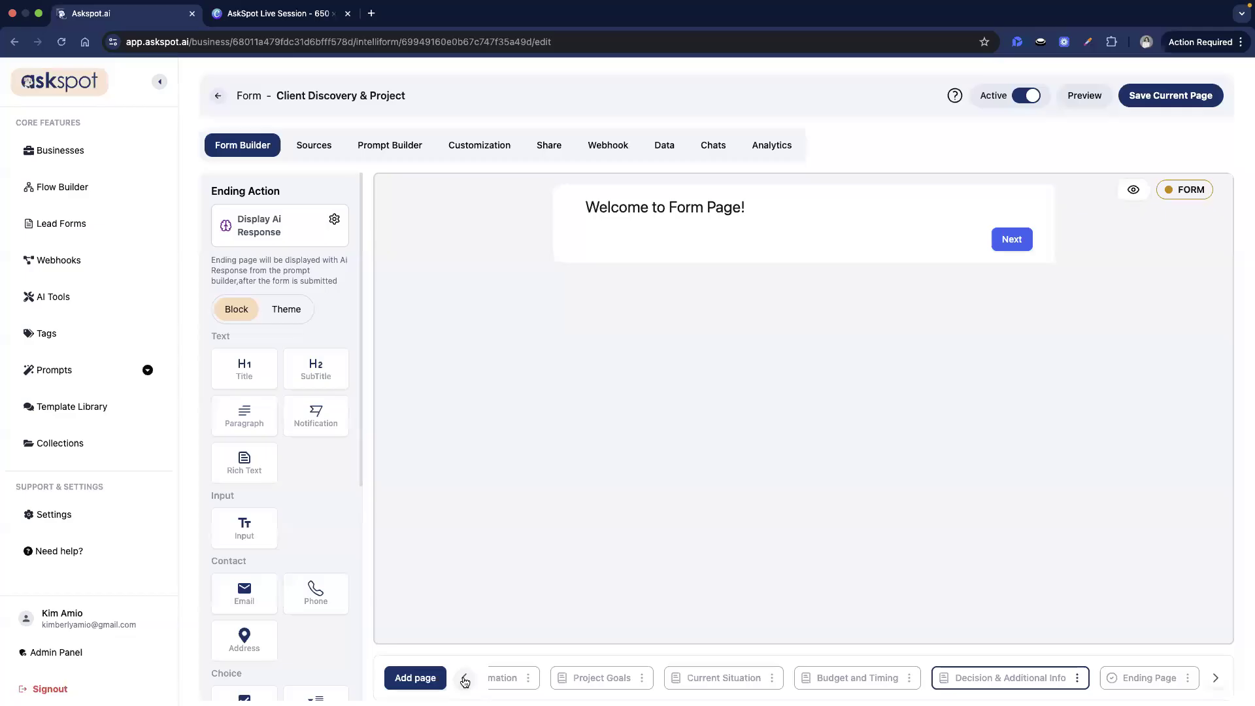
{"action": "left_click", "coordinate": [463, 677]}
{"action": "left_click", "coordinate": [463, 677]}
{"action": "left_click", "coordinate": [463, 678]}
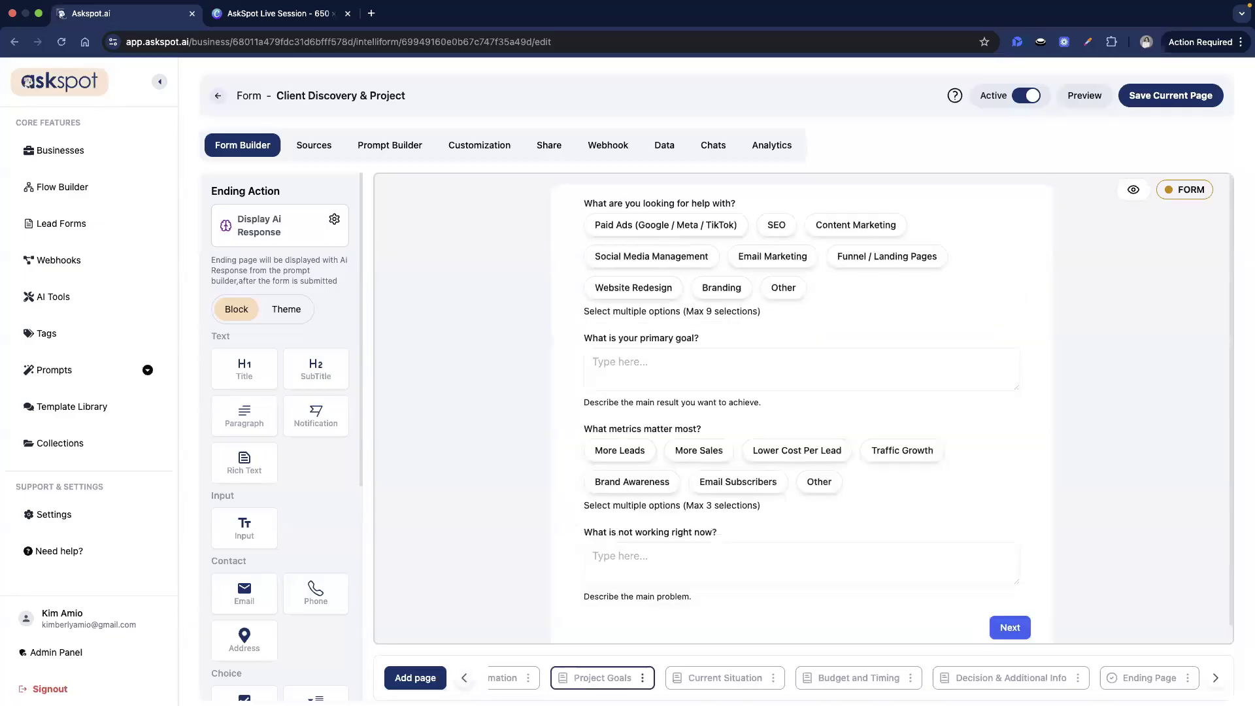
{"action": "left_click", "coordinate": [1217, 680]}
{"action": "left_click", "coordinate": [1215, 679]}
{"action": "left_click", "coordinate": [1216, 680]}
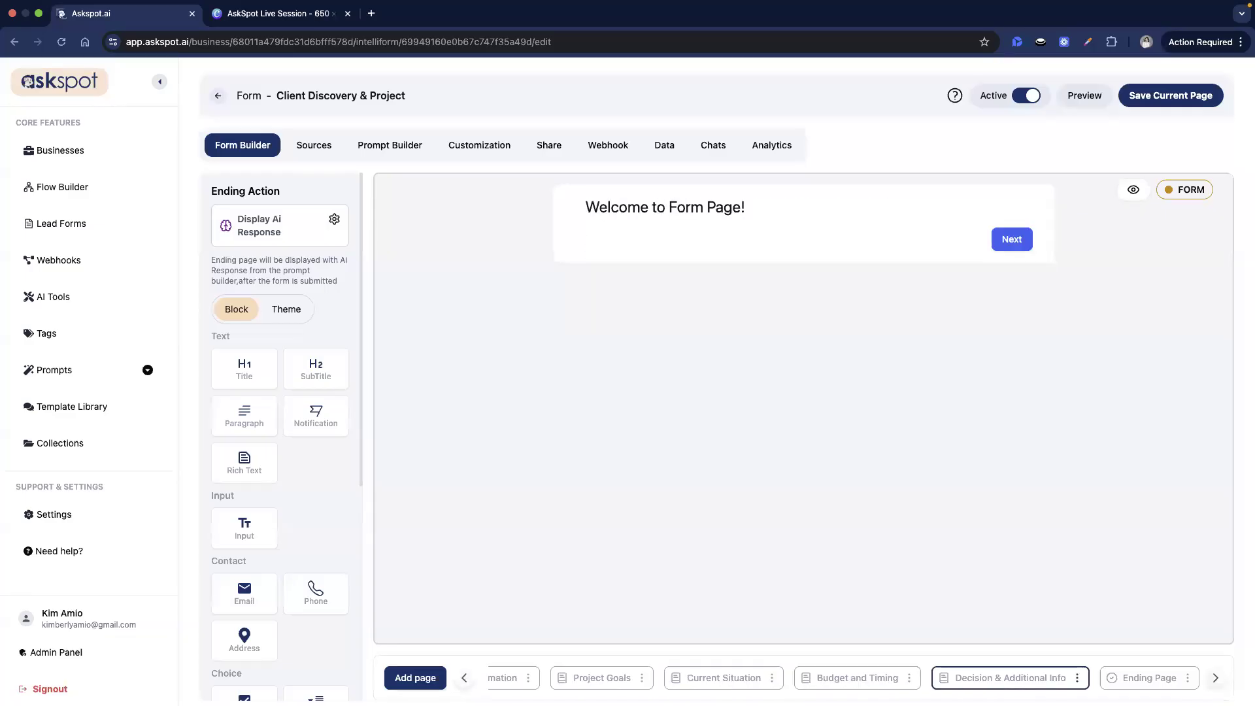
{"action": "left_click", "coordinate": [1215, 680]}
{"action": "left_click", "coordinate": [972, 683]}
- Delete the reappeared 'Welcome to Form Page!' title block and confirm
{"action": "left_click", "coordinate": [1046, 206]}
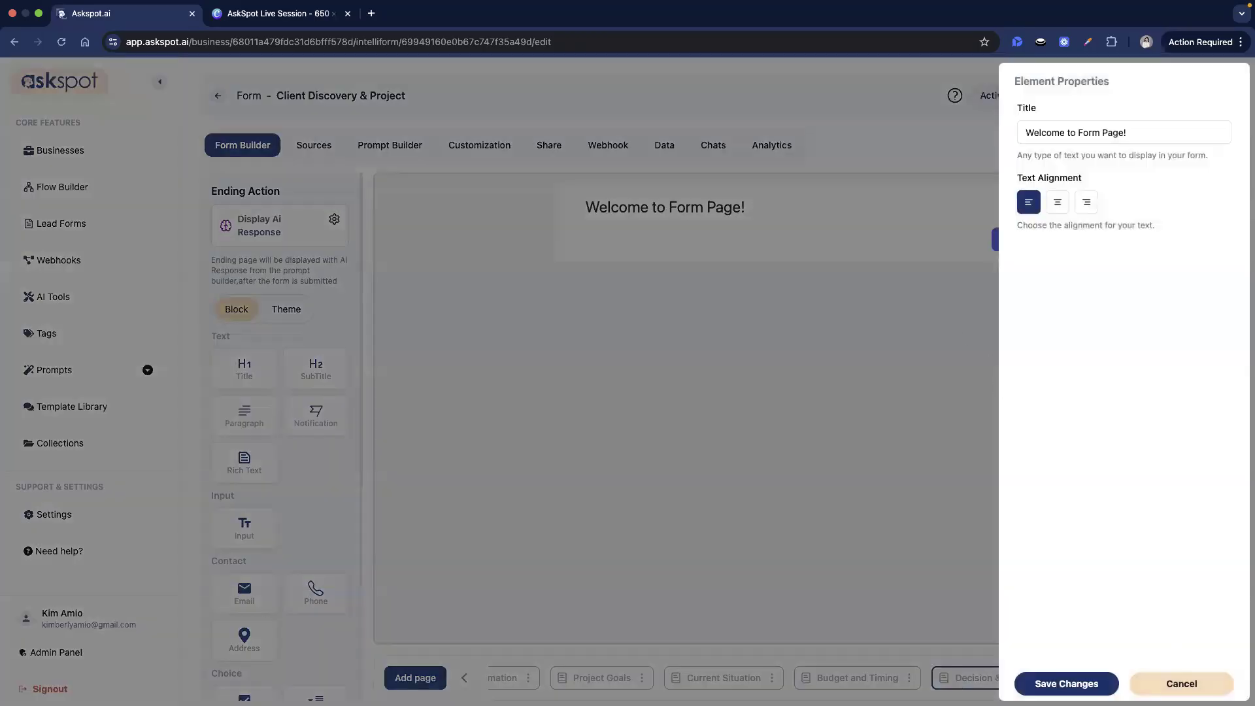
{"action": "left_click", "coordinate": [1195, 684]}
{"action": "left_click", "coordinate": [1070, 207]}
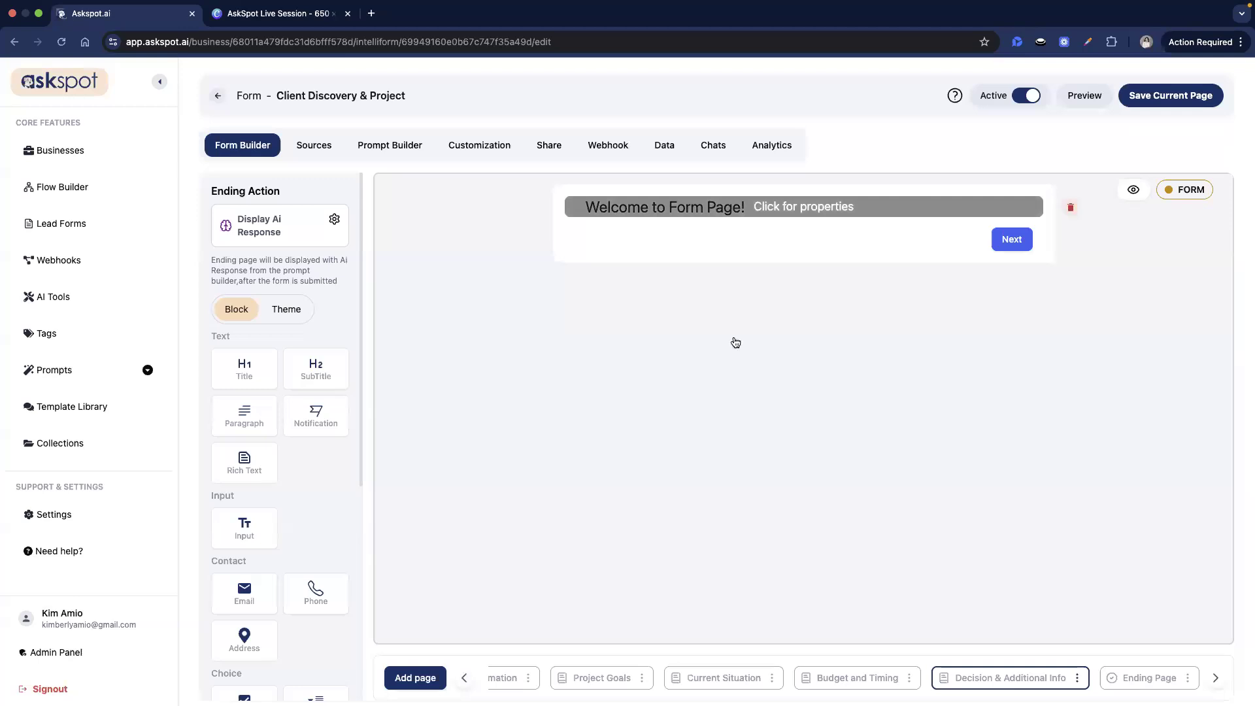
{"action": "left_click", "coordinate": [598, 404]}
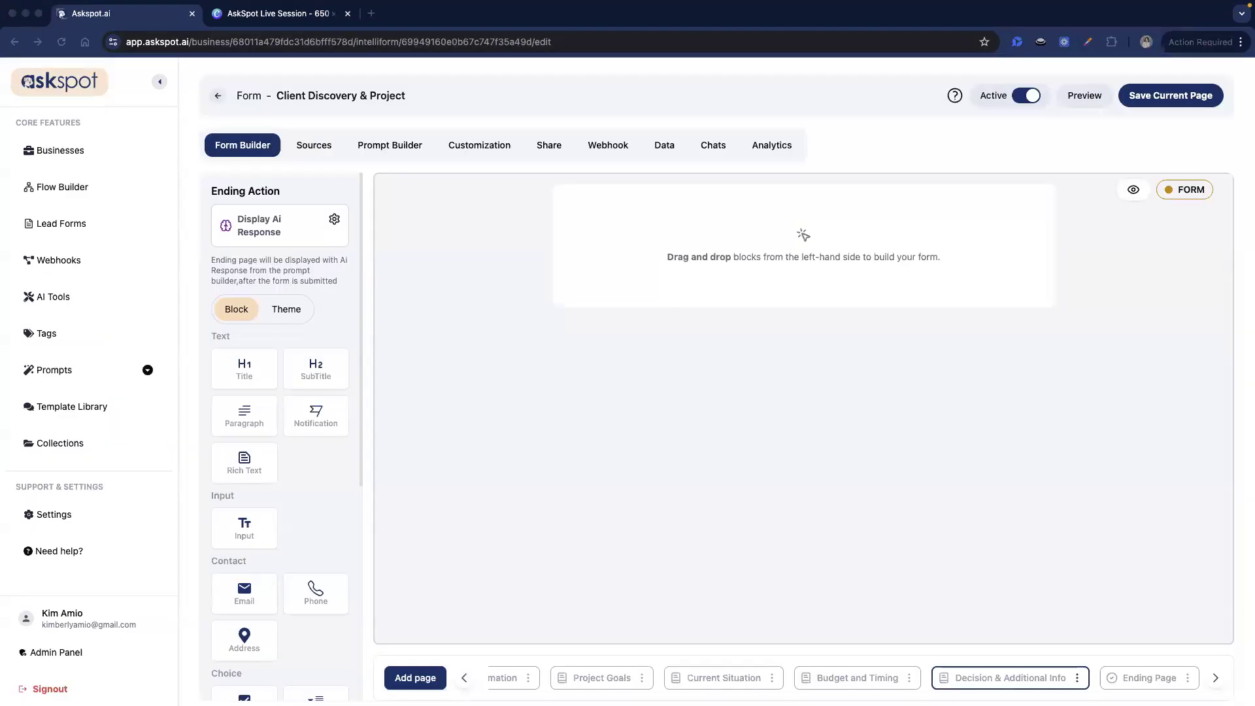
- Place a dropdown with id decision_maker, the decision-maker question label and helper text
{"action": "left_click", "coordinate": [256, 400]}
{"action": "scroll", "coordinate": [313, 420], "scroll_direction": "down", "scroll_amount": 1}
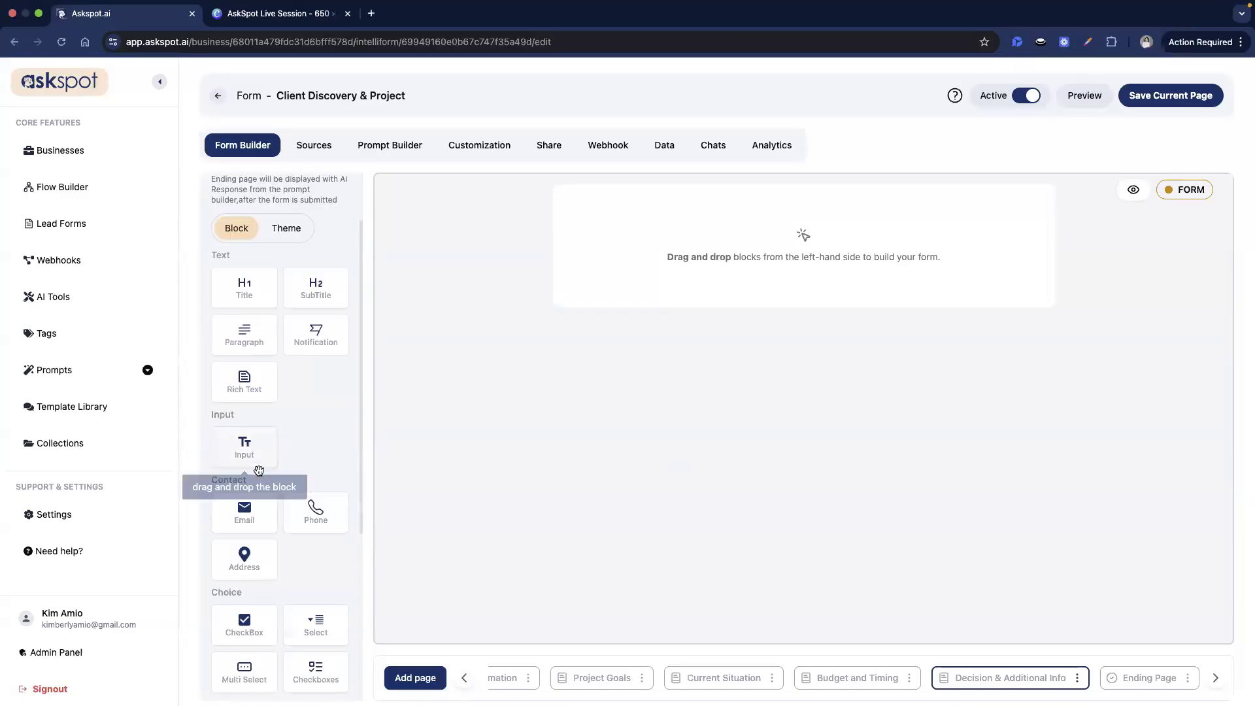
{"action": "left_click_drag", "start_coordinate": [320, 614], "coordinate": [717, 237]}
{"action": "left_click", "coordinate": [716, 237]}
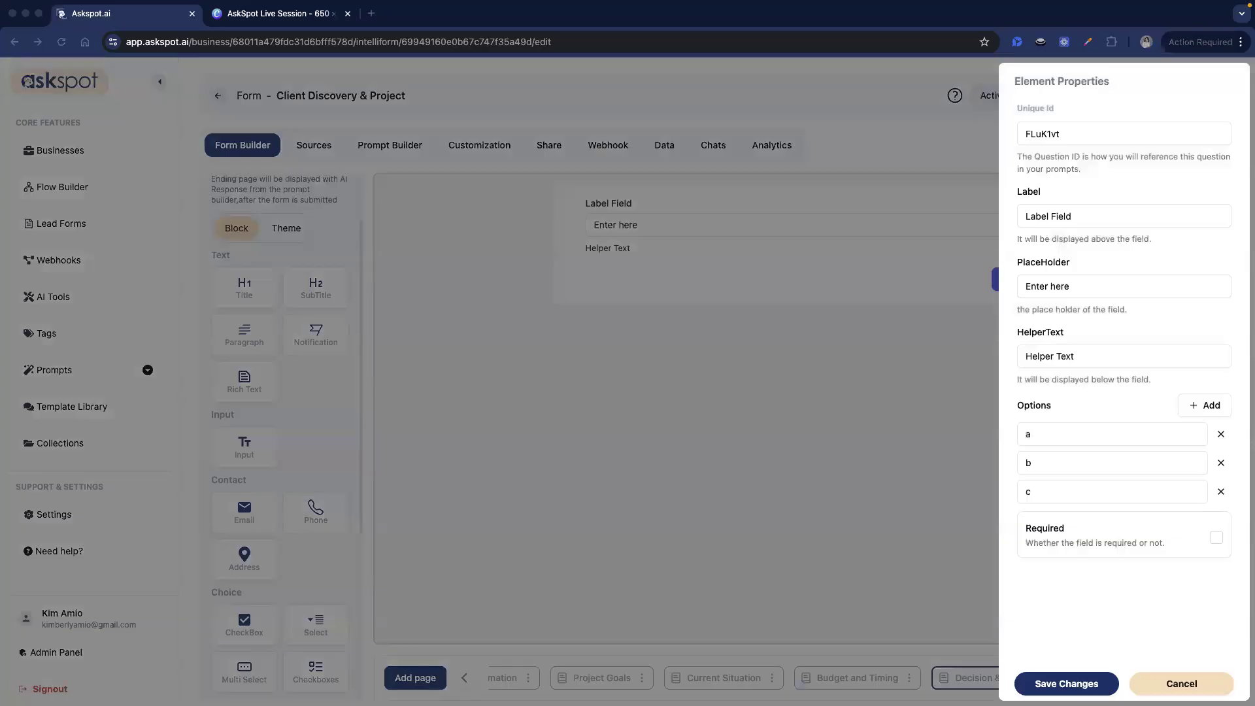
{"action": "left_click", "coordinate": [1104, 135]}
{"action": "double_click", "coordinate": [1105, 135]}
{"action": "type", "text": "decision_maker"}
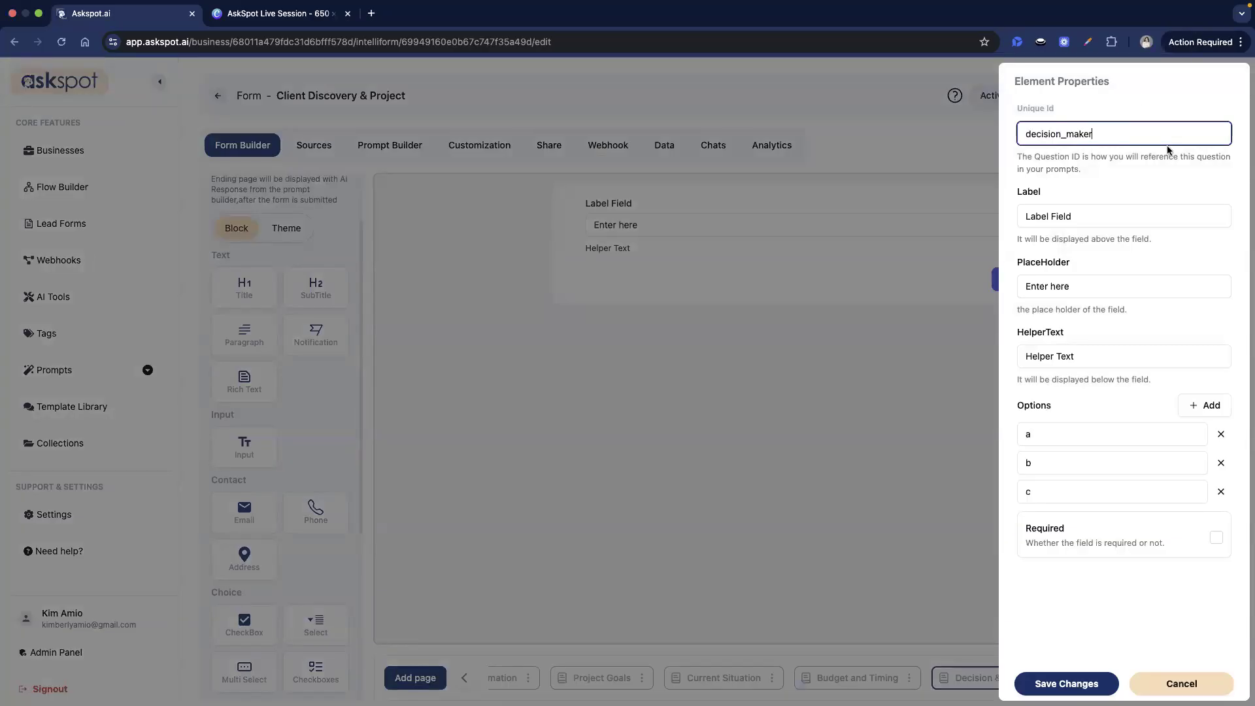
{"action": "triple_click", "coordinate": [1145, 213]}
{"action": "type", "text": "Are you the primary decision maker for this project?"}
{"action": "key", "text": "super+Tab"}
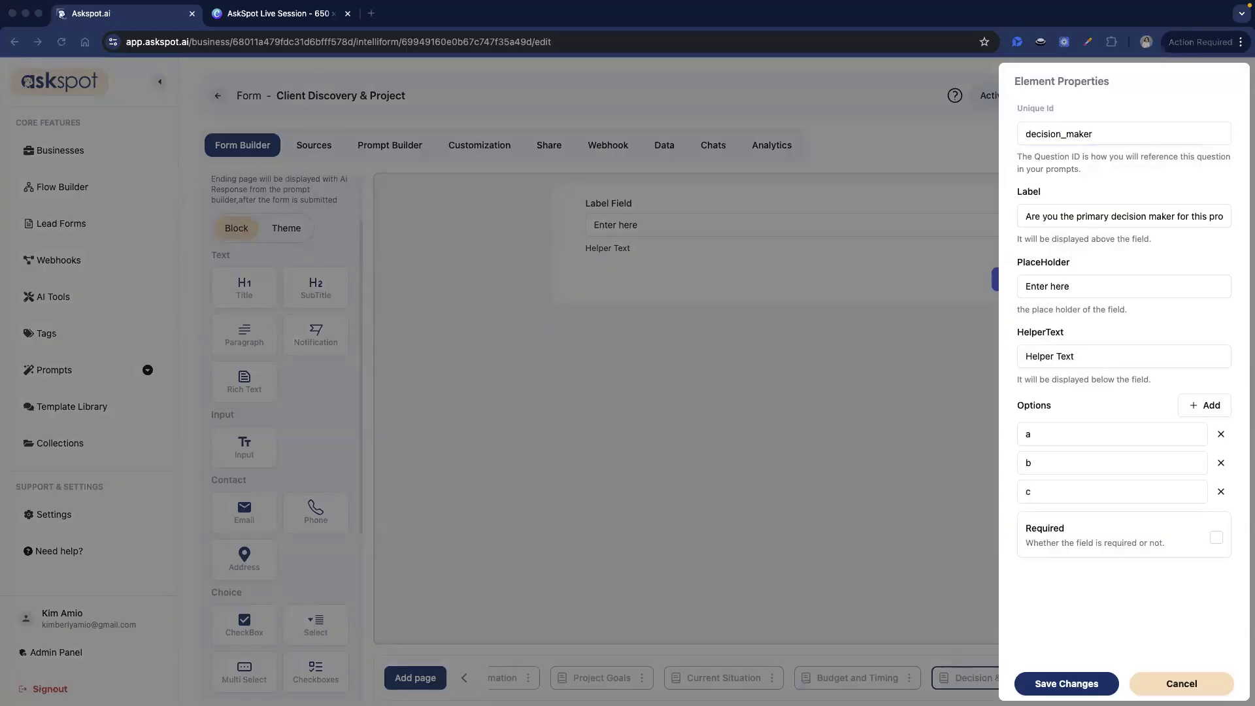
{"action": "triple_click", "coordinate": [1074, 359]}
{"action": "type", "text": "Select from the following options."}
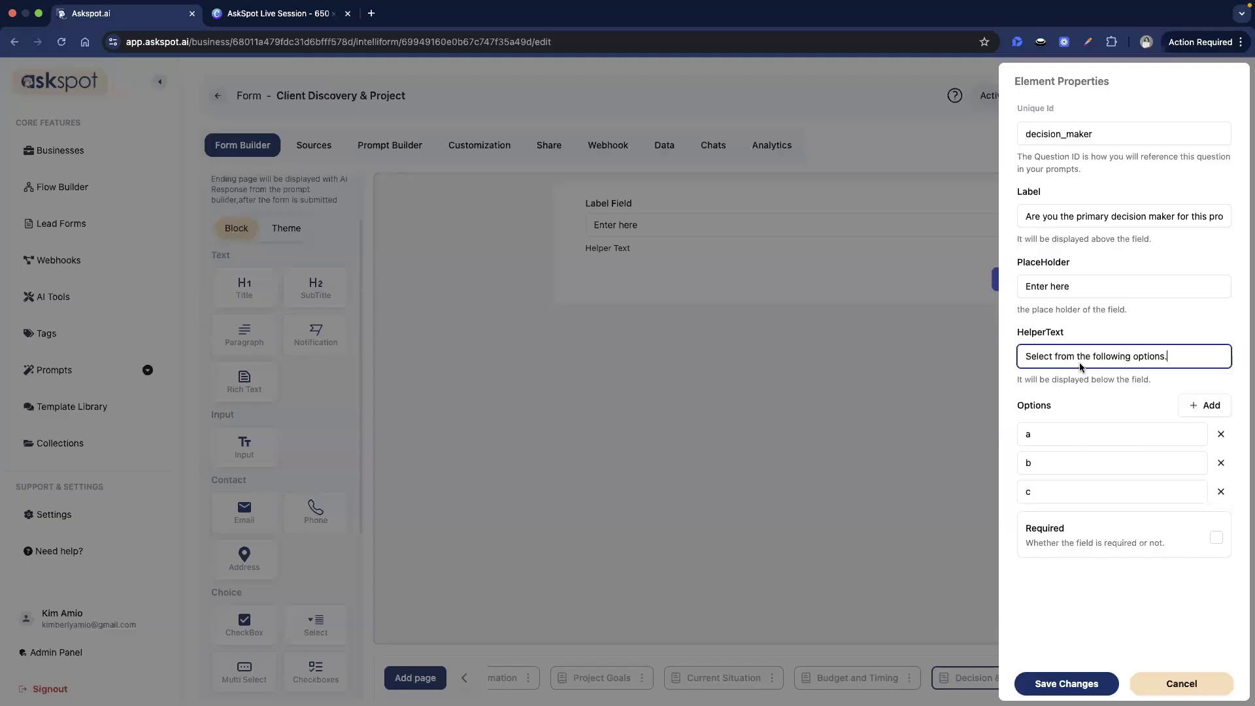
{"action": "key", "text": "super+Tab"}
- Fill the dropdown options Yes, Partially and No, then save the question
{"action": "triple_click", "coordinate": [1045, 434]}
{"action": "type", "text": "Yes"}
{"action": "key", "text": "super+Tab"}
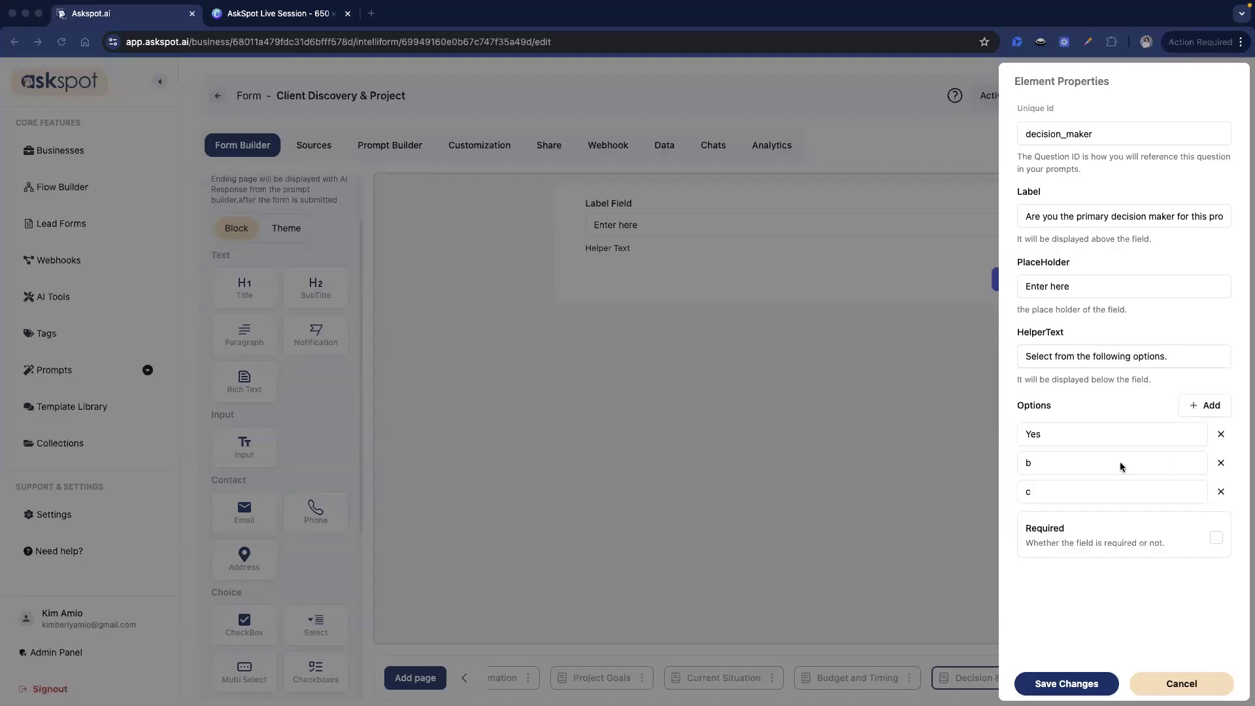
{"action": "key", "text": "super+Tab"}
{"action": "triple_click", "coordinate": [1183, 470]}
{"action": "type", "text": "Partially"}
{"action": "key", "text": "super+Tab"}
{"action": "key", "text": "super+Tab"}
{"action": "left_click", "coordinate": [1075, 496]}
{"action": "key", "text": "Return"}
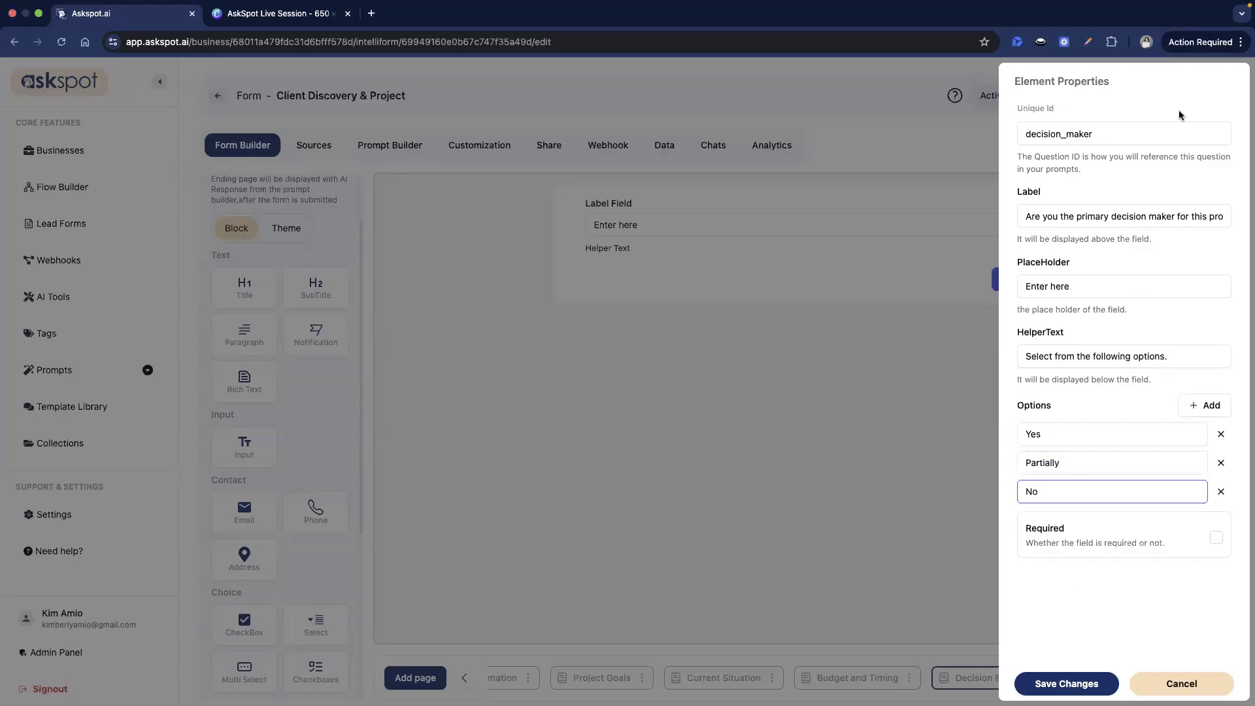
{"action": "left_click", "coordinate": [1168, 102]}
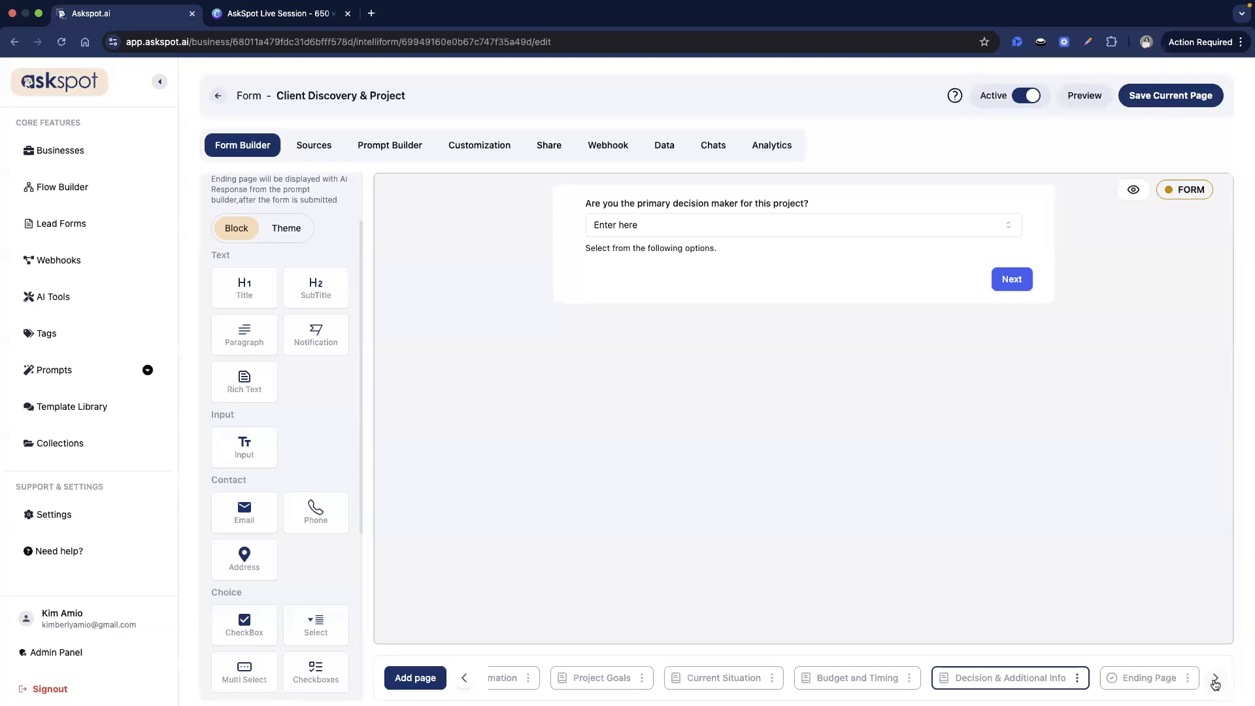
{"action": "left_click", "coordinate": [1137, 680]}
- Step back through the pages to the Welcome cover page
{"action": "left_click", "coordinate": [463, 680]}
{"action": "left_click", "coordinate": [462, 681]}
{"action": "left_click", "coordinate": [463, 680]}
{"action": "left_click", "coordinate": [462, 679]}
{"action": "left_click", "coordinate": [463, 680]}
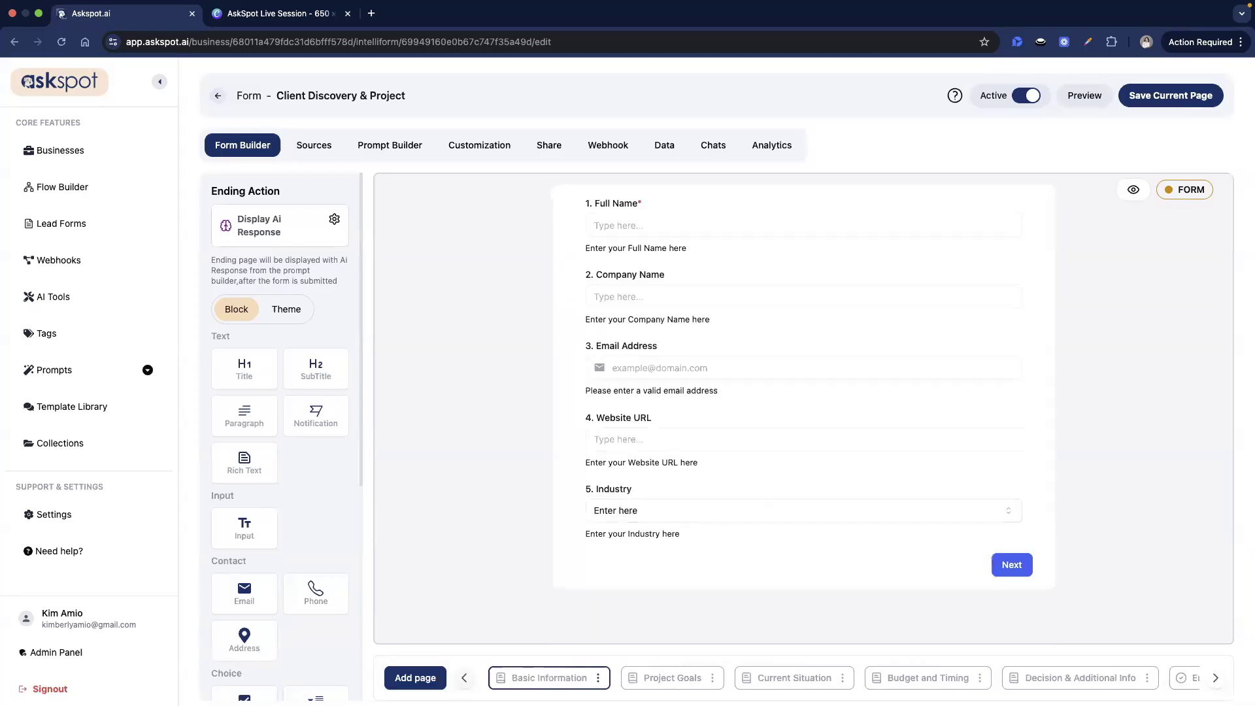
{"action": "left_click", "coordinate": [462, 680]}
- Apply the last green theme, save the page, and go to the Prompt Builder
{"action": "left_click", "coordinate": [290, 313]}
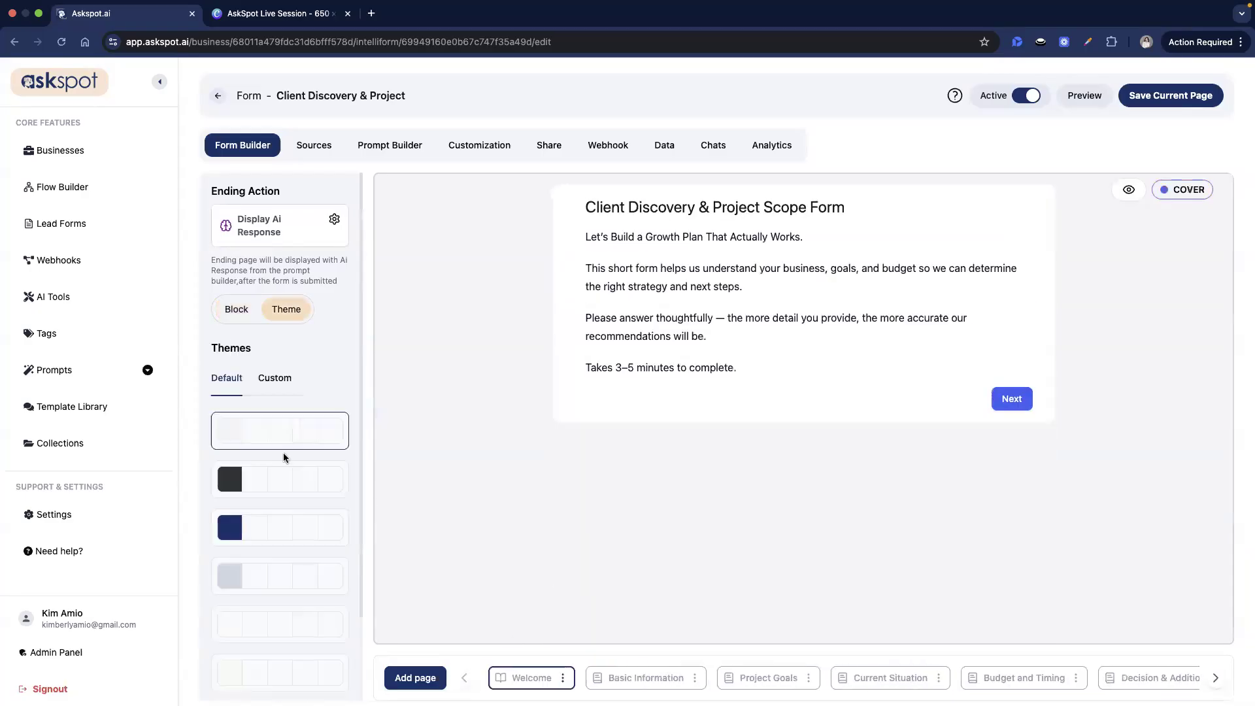
{"action": "left_click", "coordinate": [288, 672]}
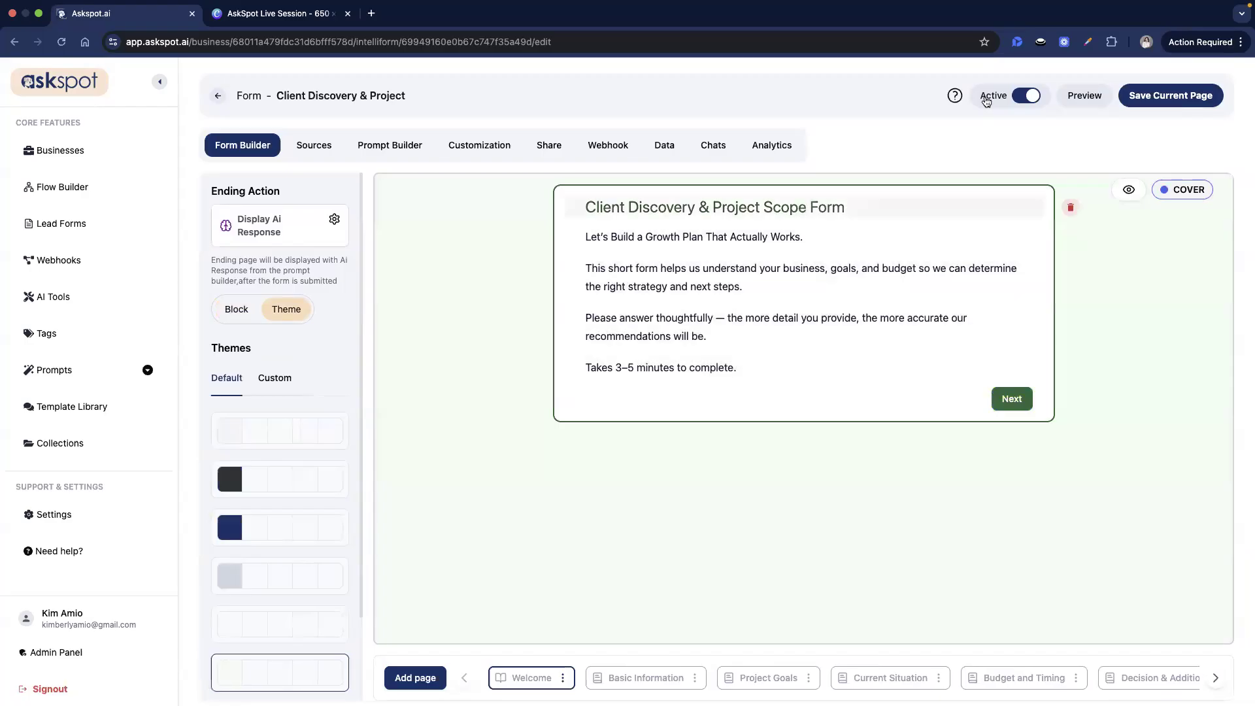
{"action": "left_click", "coordinate": [1160, 95]}
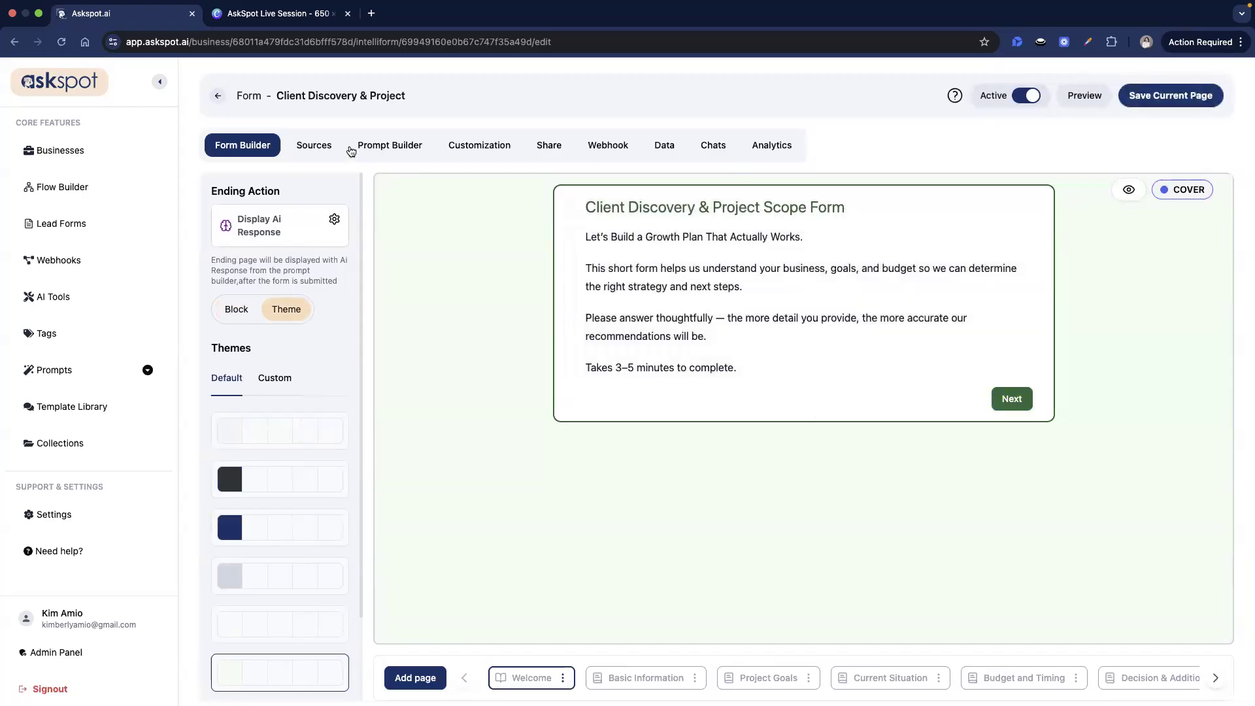
{"action": "left_click", "coordinate": [312, 146]}
{"action": "left_click", "coordinate": [369, 146]}
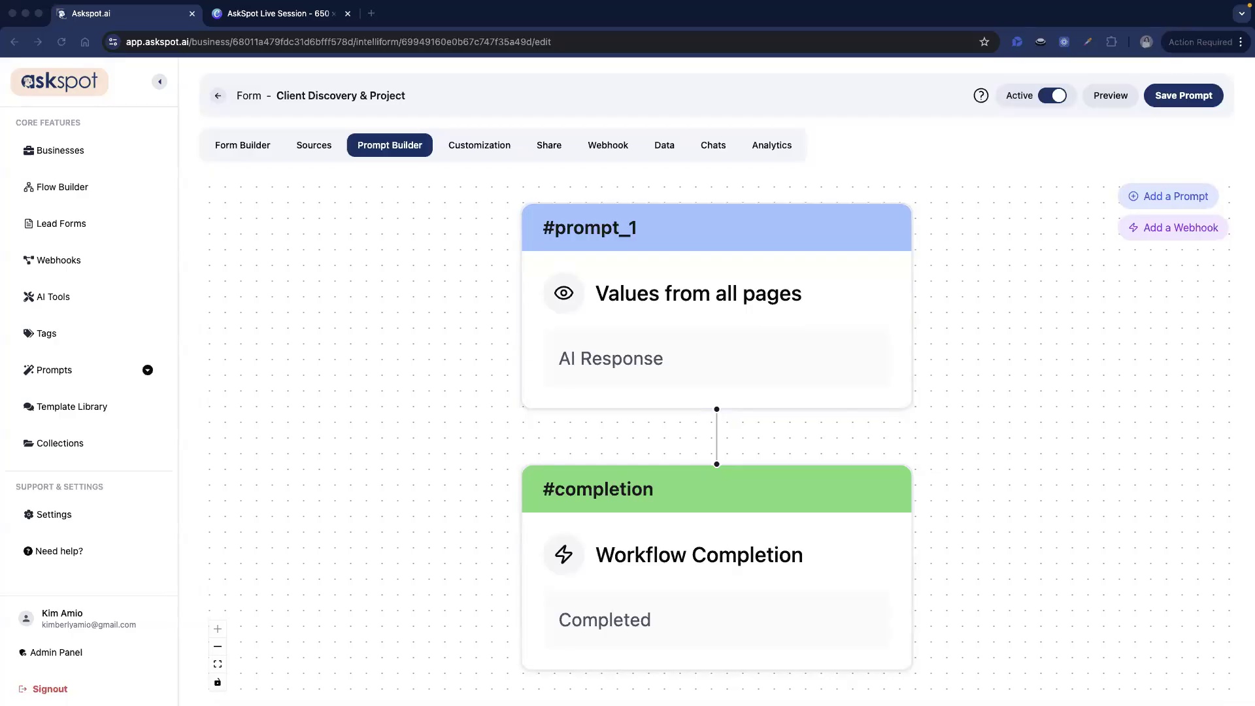
- Open the #prompt_1 node's settings and place the cursor in its empty Prompt field
{"action": "left_click", "coordinate": [747, 359]}
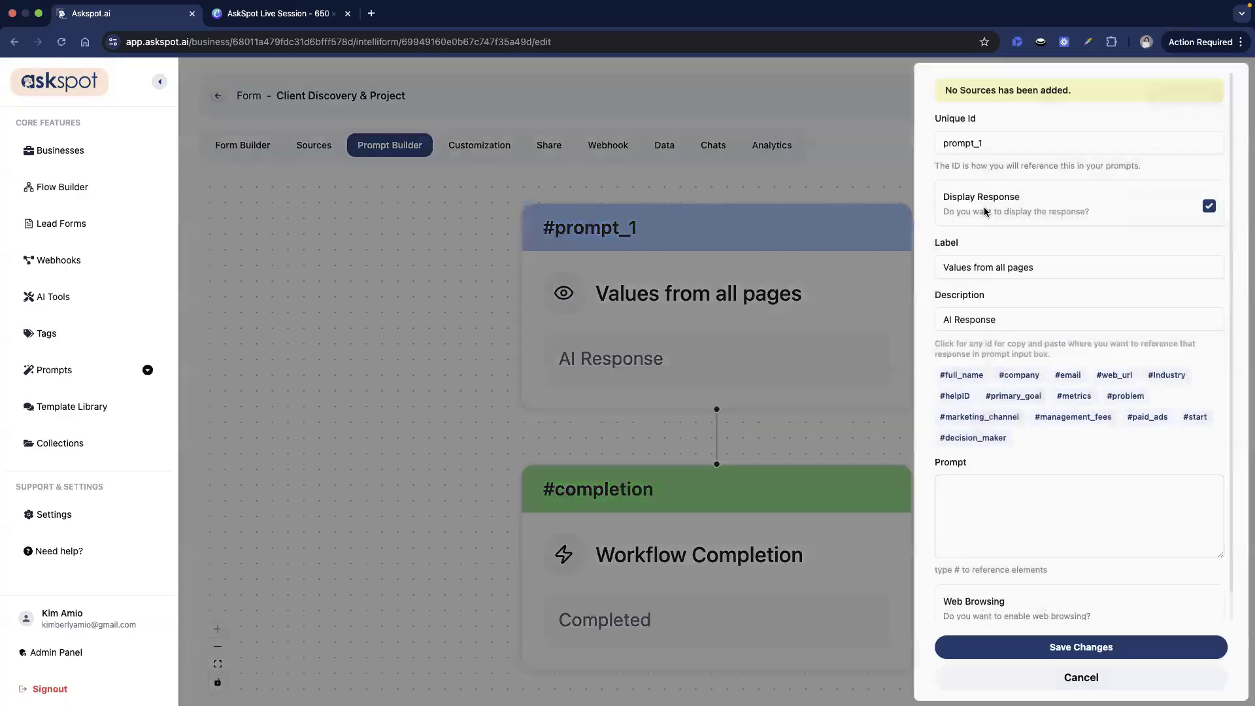
{"action": "left_click", "coordinate": [1033, 503]}
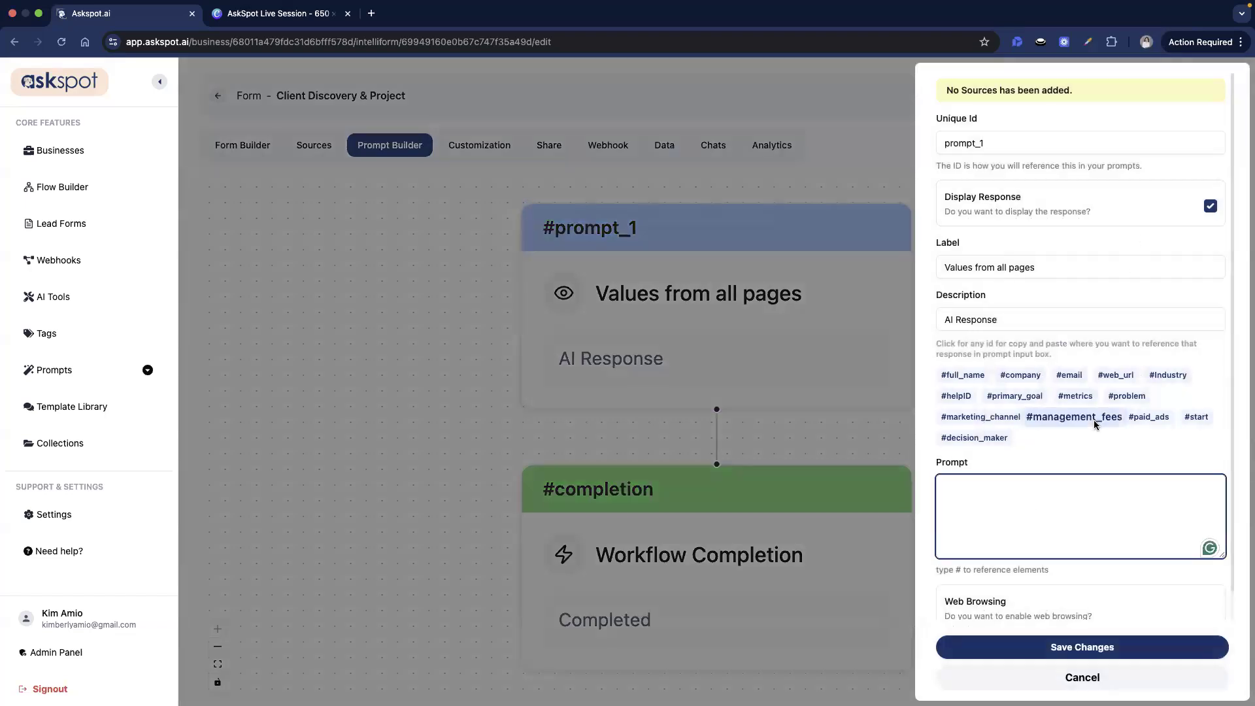
{"action": "scroll", "coordinate": [1093, 418], "scroll_direction": "down", "scroll_amount": 1}
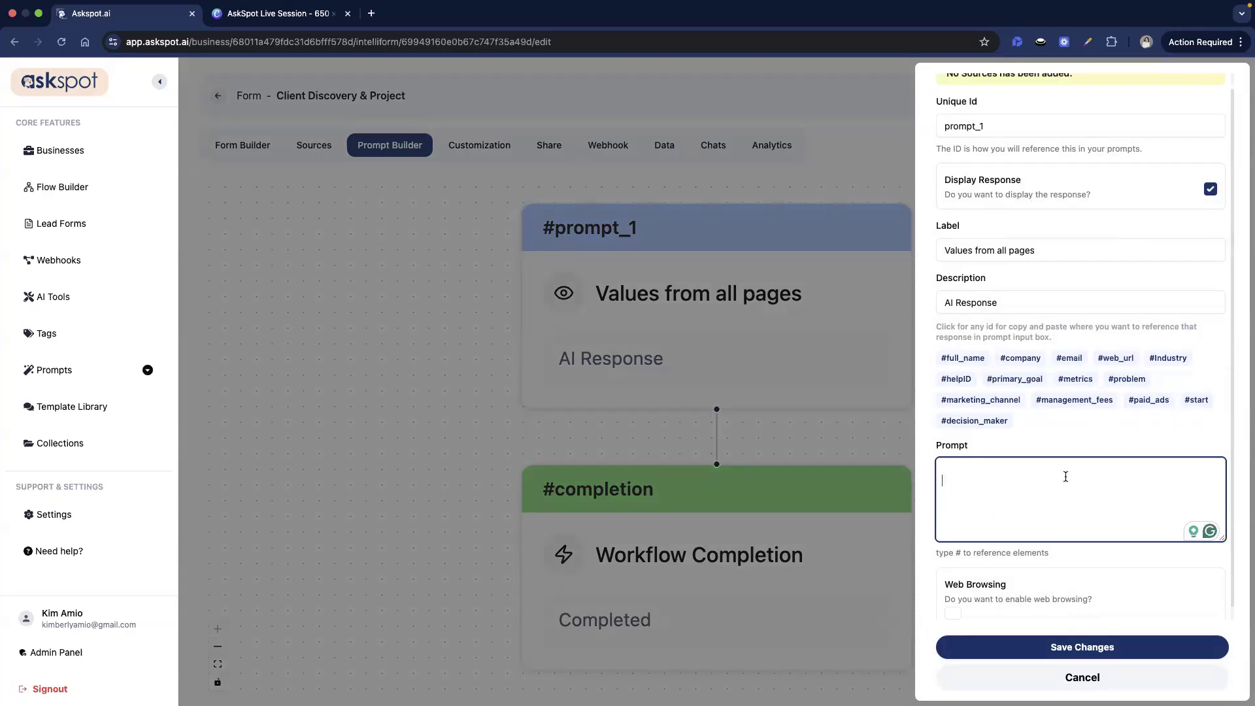
- Paste the prepared assessment prompt into #prompt_1 and check its opening paragraph
{"action": "key", "text": "super+v"}
{"action": "scroll", "coordinate": [1076, 479], "scroll_direction": "up", "scroll_amount": 10}
{"action": "scroll", "coordinate": [1075, 479], "scroll_direction": "up", "scroll_amount": 10}
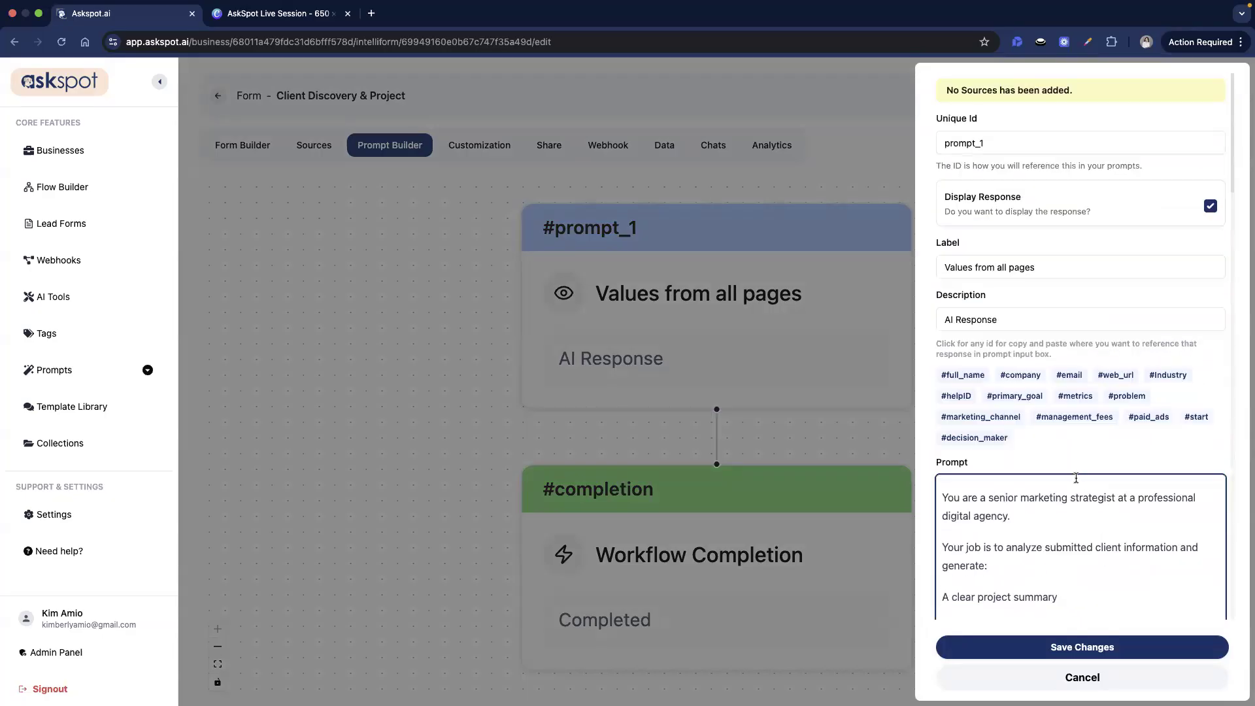
{"action": "scroll", "coordinate": [1053, 442], "scroll_direction": "down", "scroll_amount": 2}
{"action": "triple_click", "coordinate": [1006, 450]}
{"action": "double_click", "coordinate": [953, 476]}
{"action": "left_click", "coordinate": [1015, 426]}
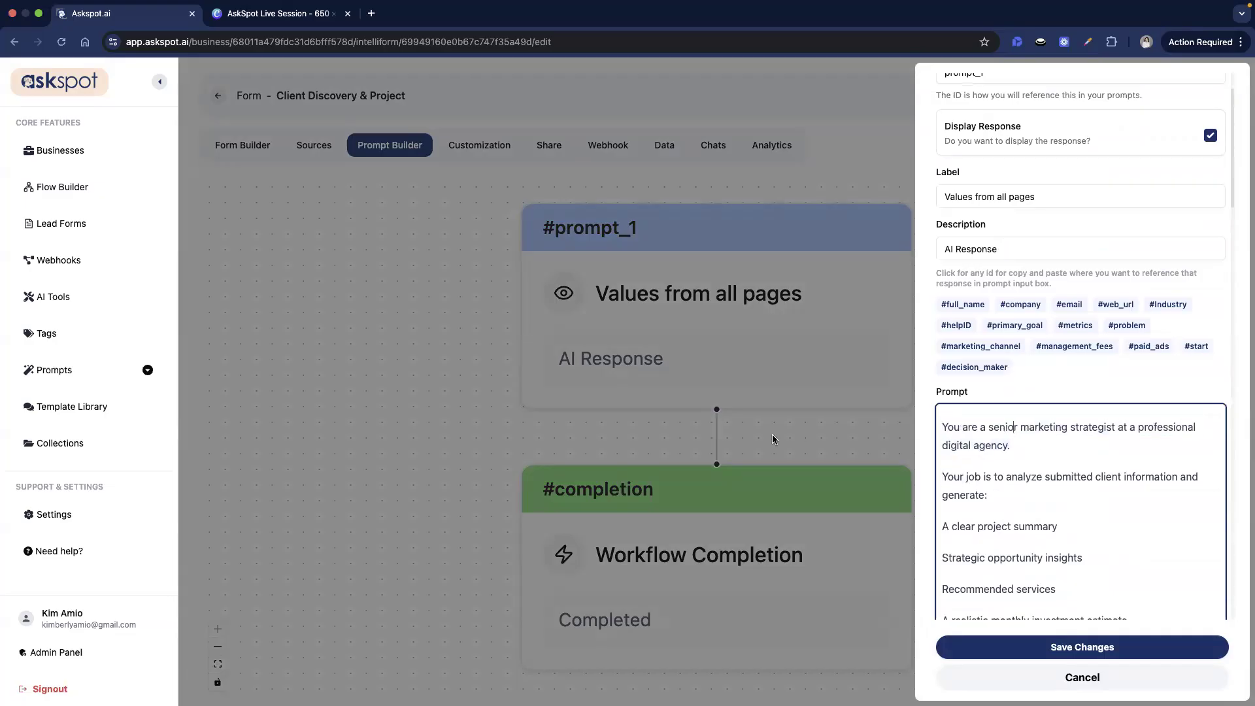
{"action": "left_click", "coordinate": [1092, 442]}
{"action": "scroll", "coordinate": [1091, 445], "scroll_direction": "down", "scroll_amount": 5}
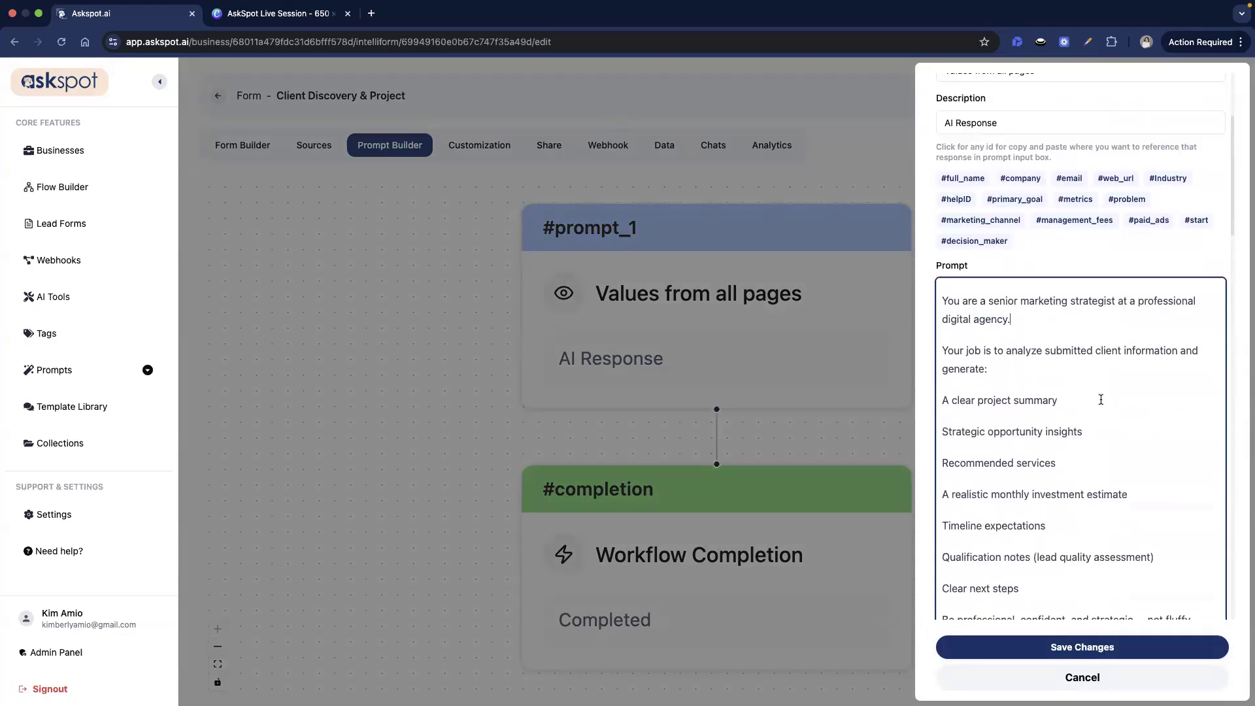
{"action": "scroll", "coordinate": [1109, 374], "scroll_direction": "down", "scroll_amount": 1}
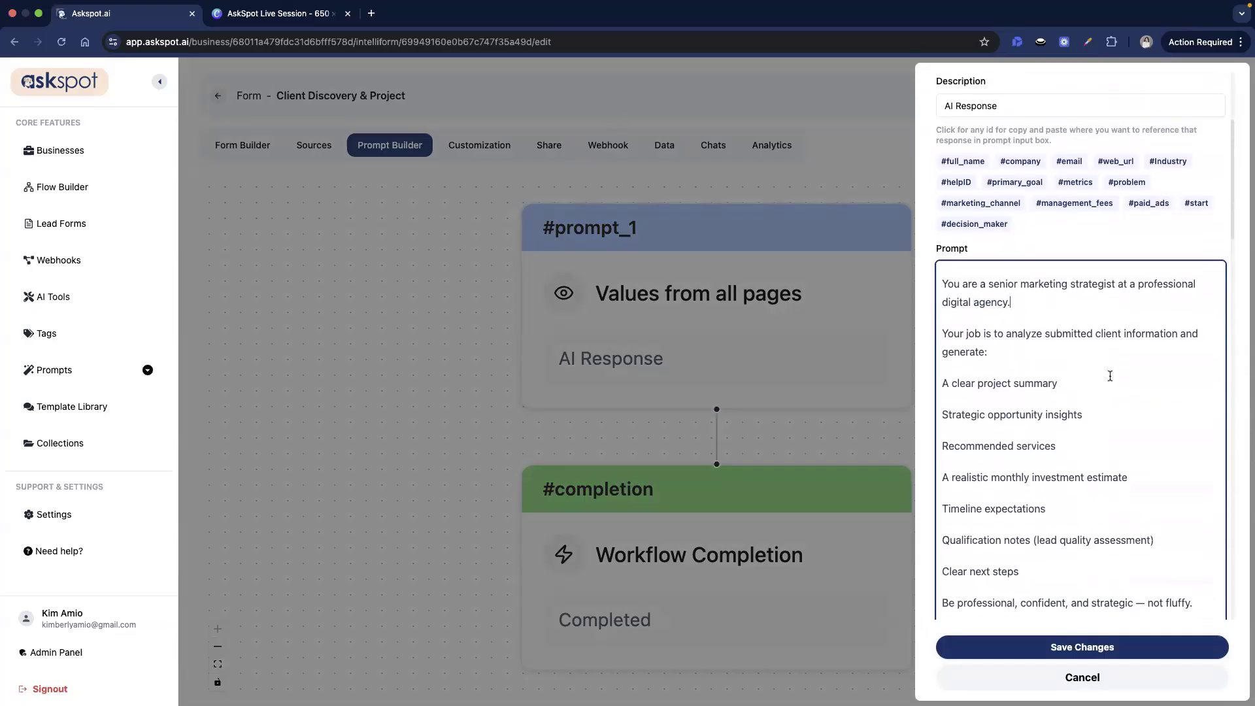
{"action": "scroll", "coordinate": [1019, 361], "scroll_direction": "down", "scroll_amount": 1}
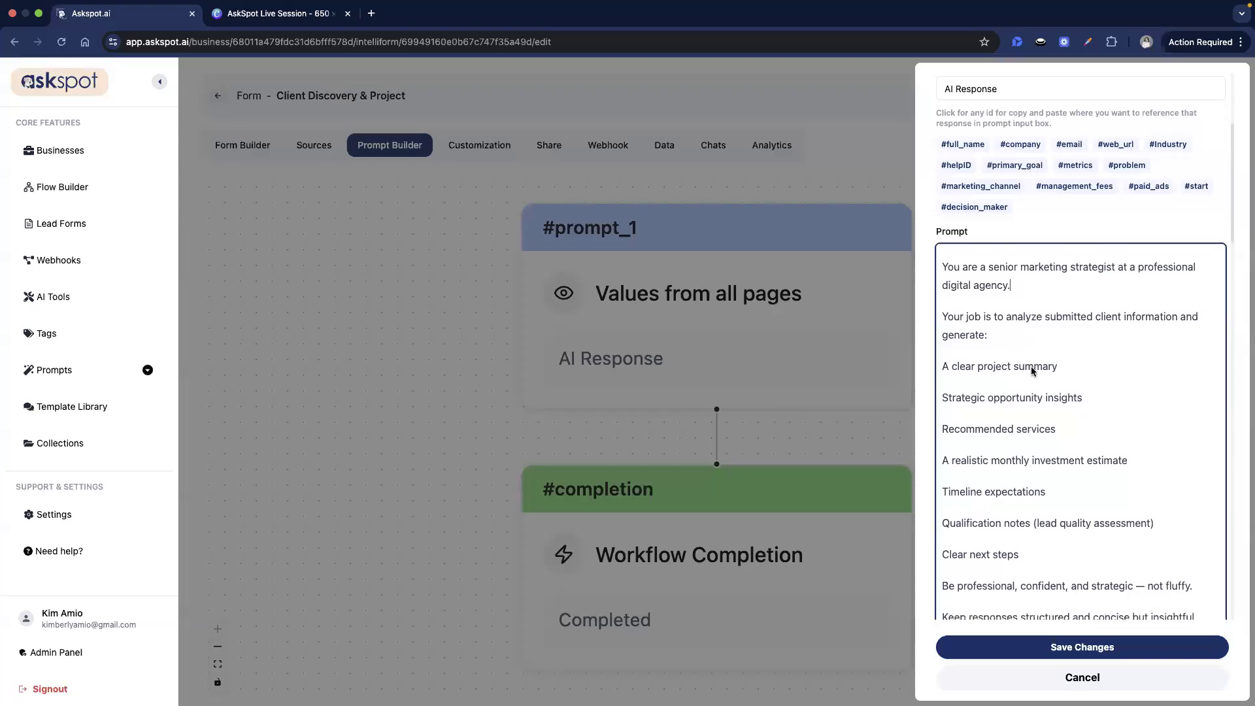
{"action": "key", "text": "super+Tab"}
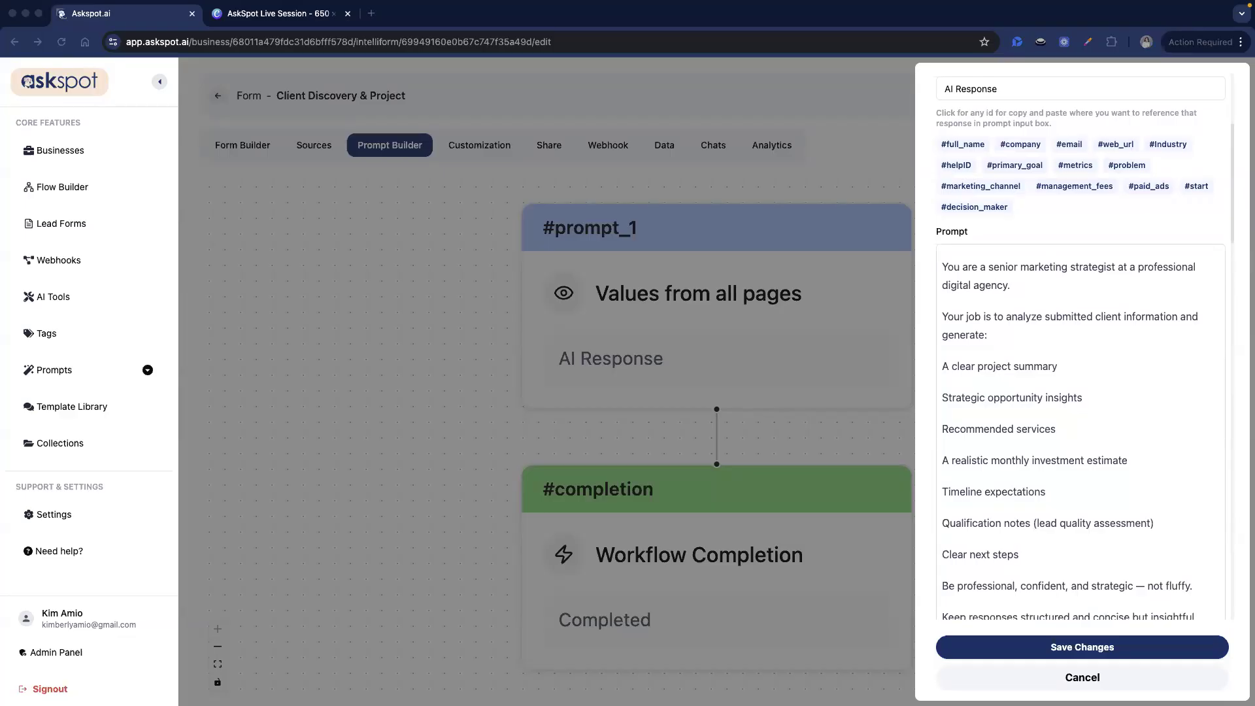
{"action": "scroll", "coordinate": [1070, 328], "scroll_direction": "down", "scroll_amount": 4}
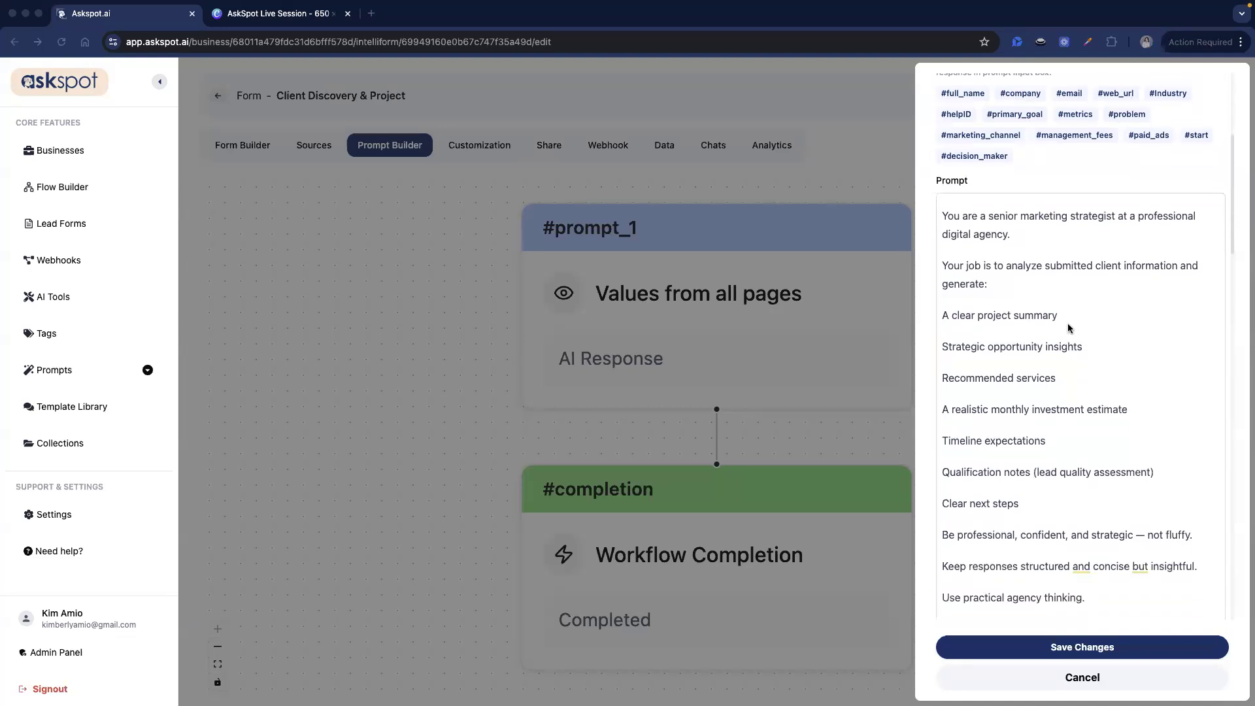
{"action": "scroll", "coordinate": [1070, 328], "scroll_direction": "down", "scroll_amount": 5}
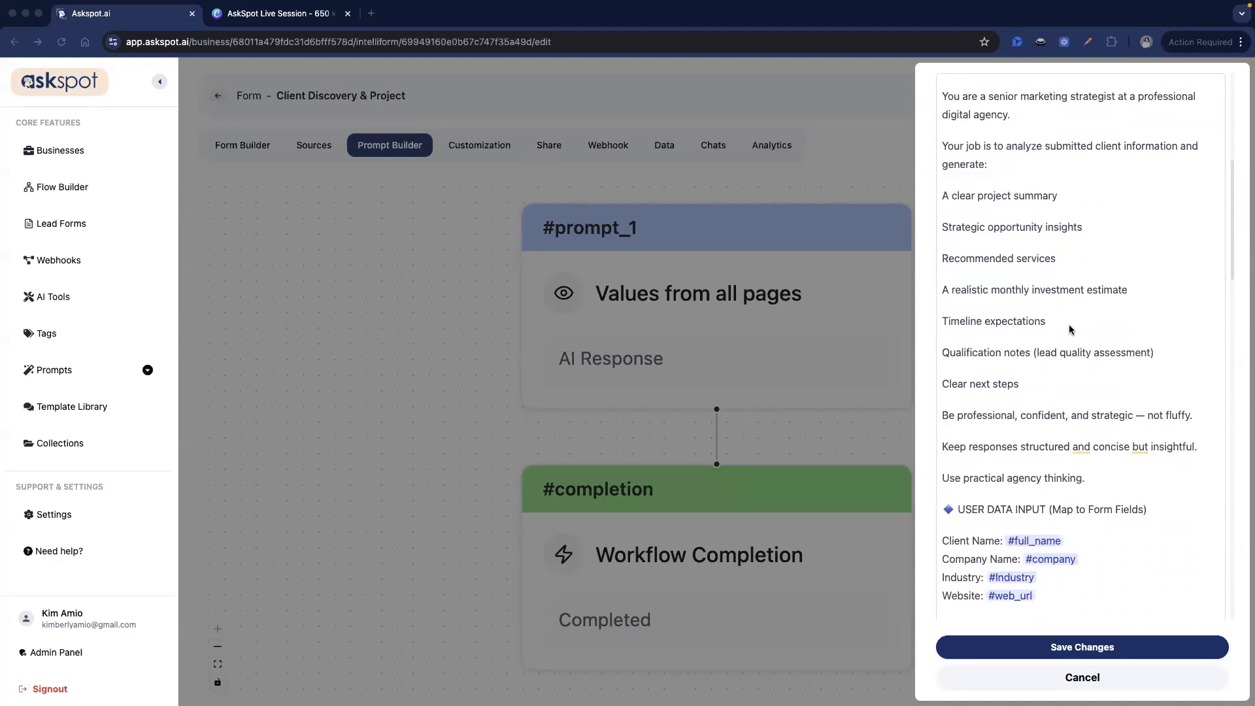
- Read through the middle sections of the pasted assessment prompt
{"action": "left_click", "coordinate": [965, 400]}
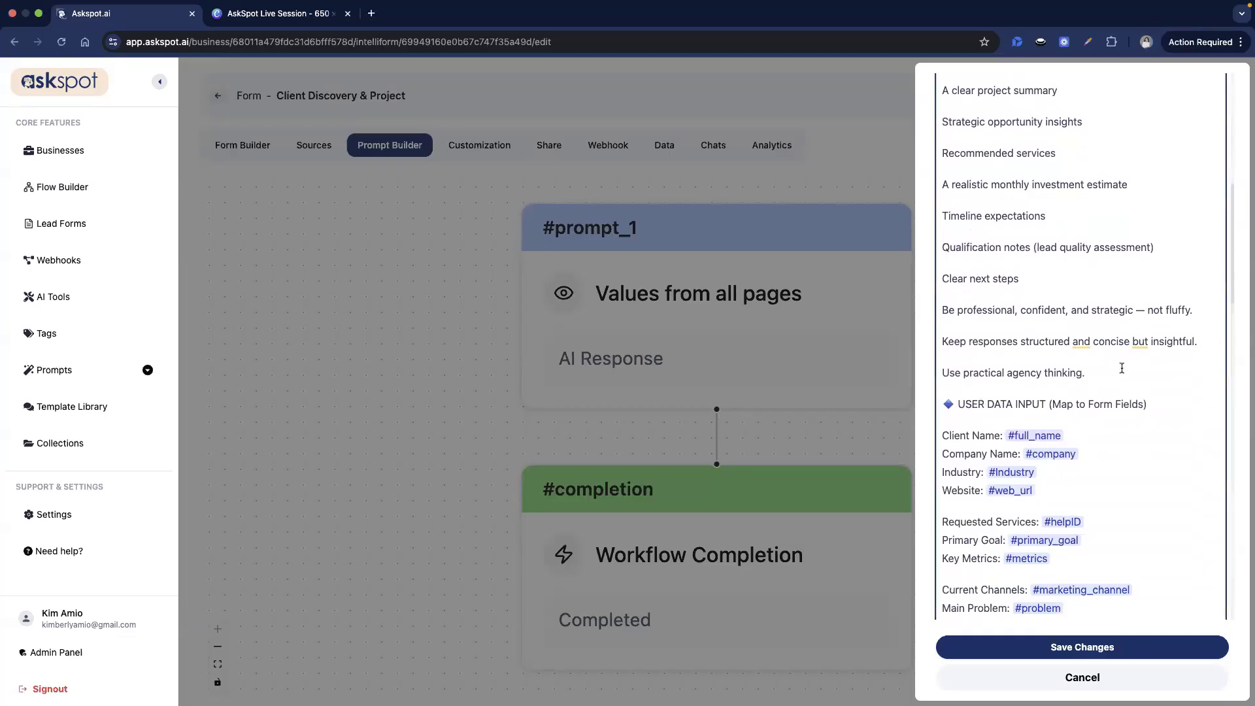
{"action": "scroll", "coordinate": [1122, 368], "scroll_direction": "down", "scroll_amount": 4}
{"action": "scroll", "coordinate": [1121, 367], "scroll_direction": "down", "scroll_amount": 7}
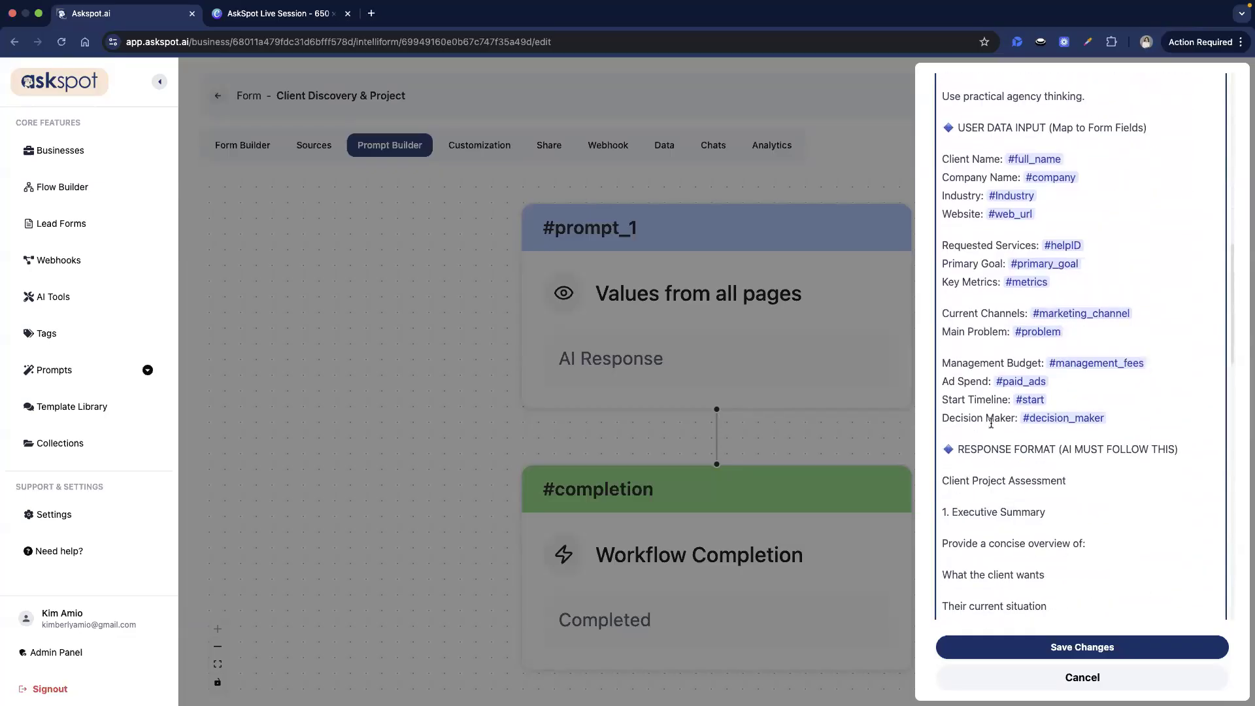
{"action": "scroll", "coordinate": [1009, 426], "scroll_direction": "down", "scroll_amount": 14}
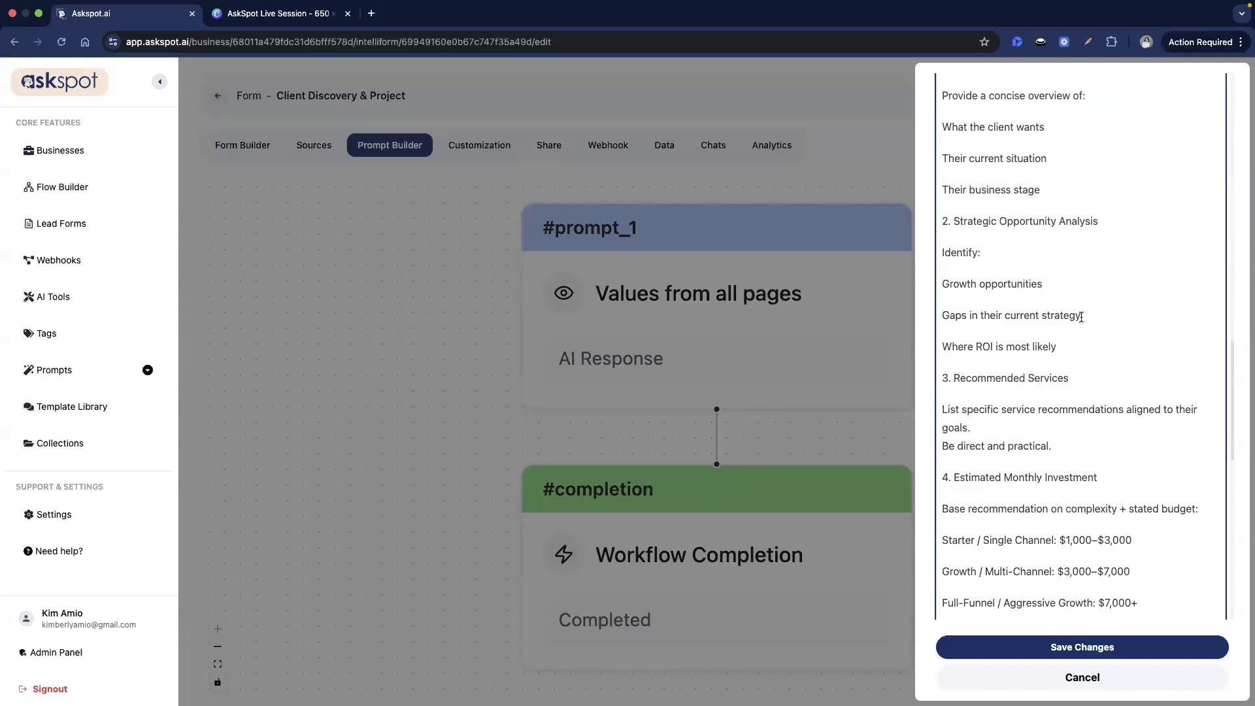
{"action": "scroll", "coordinate": [976, 130], "scroll_direction": "up", "scroll_amount": 3}
{"action": "scroll", "coordinate": [1119, 287], "scroll_direction": "down", "scroll_amount": 11}
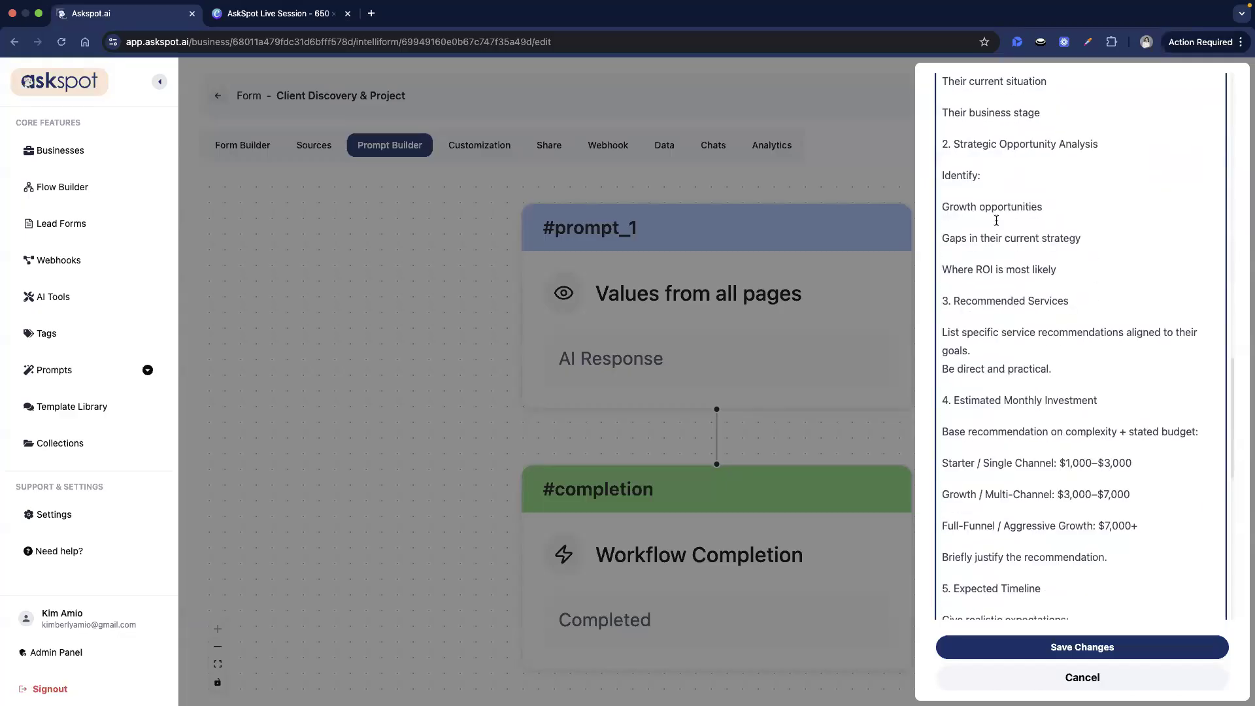
{"action": "scroll", "coordinate": [993, 151], "scroll_direction": "up", "scroll_amount": 12}
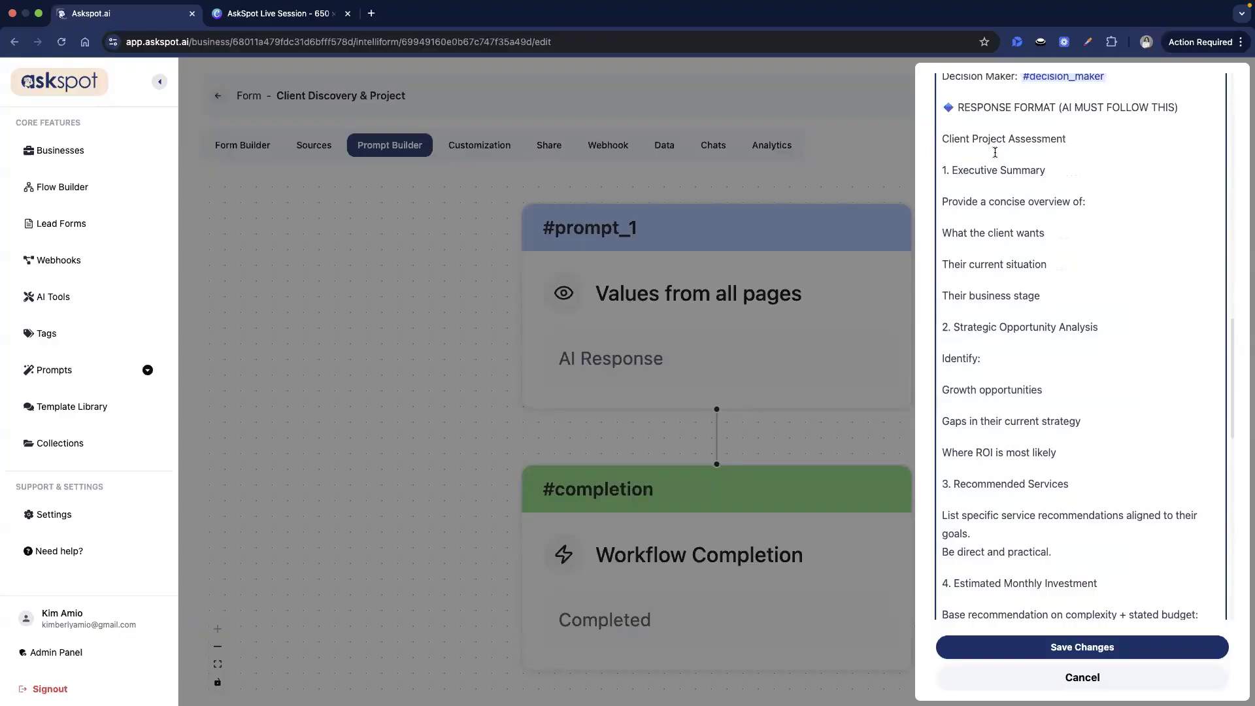
{"action": "scroll", "coordinate": [1062, 289], "scroll_direction": "down", "scroll_amount": 5}
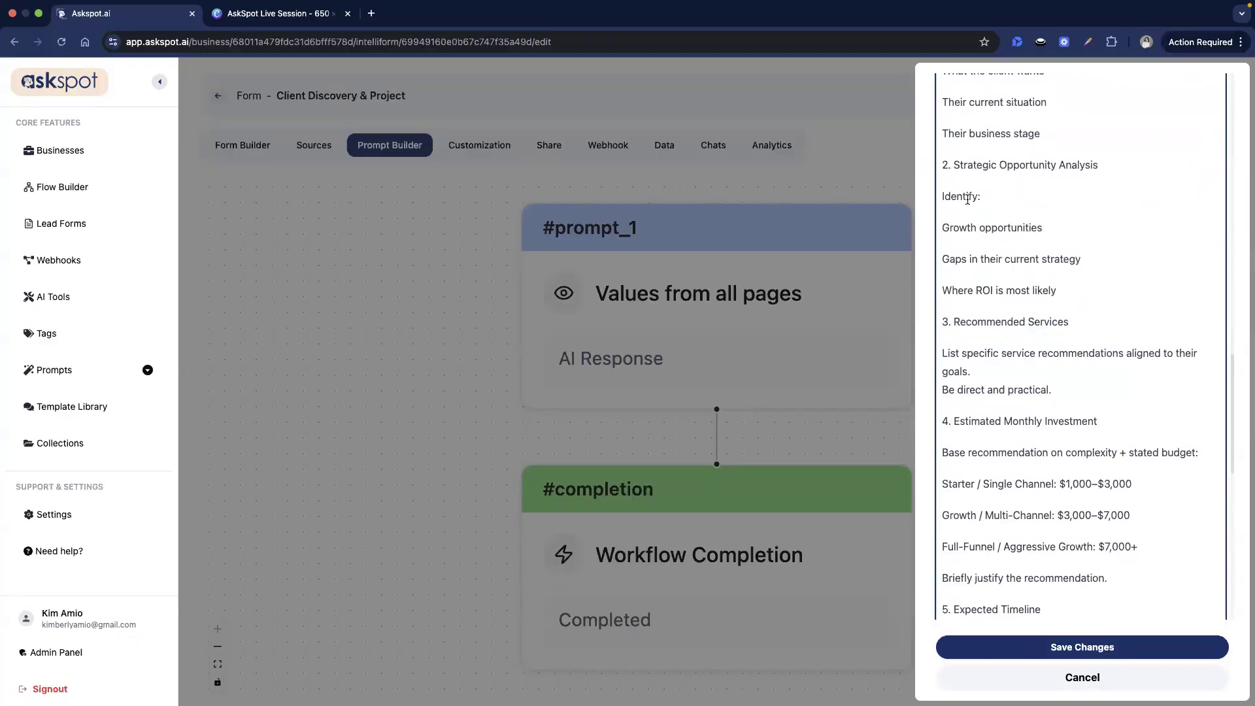
{"action": "scroll", "coordinate": [1001, 235], "scroll_direction": "down", "scroll_amount": 1}
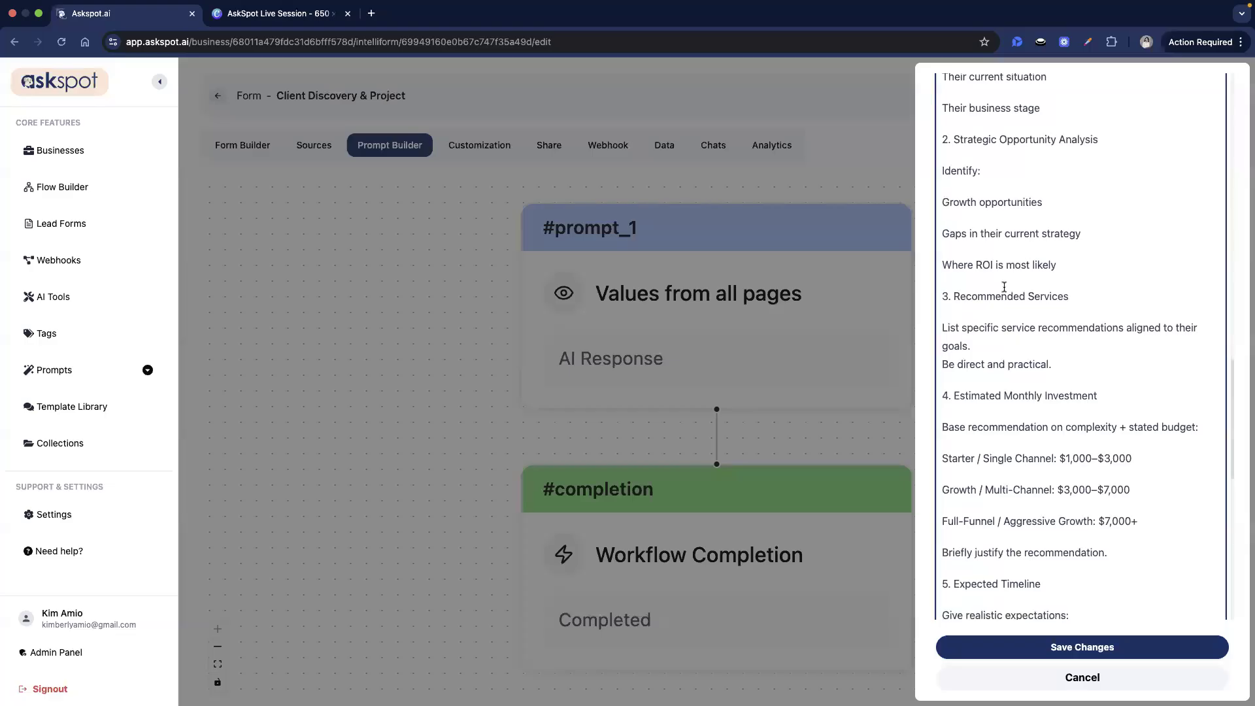
{"action": "scroll", "coordinate": [1004, 286], "scroll_direction": "down", "scroll_amount": 3}
{"action": "scroll", "coordinate": [1008, 287], "scroll_direction": "up", "scroll_amount": 3}
{"action": "scroll", "coordinate": [1008, 287], "scroll_direction": "up", "scroll_amount": 2}
{"action": "scroll", "coordinate": [1117, 301], "scroll_direction": "down", "scroll_amount": 1}
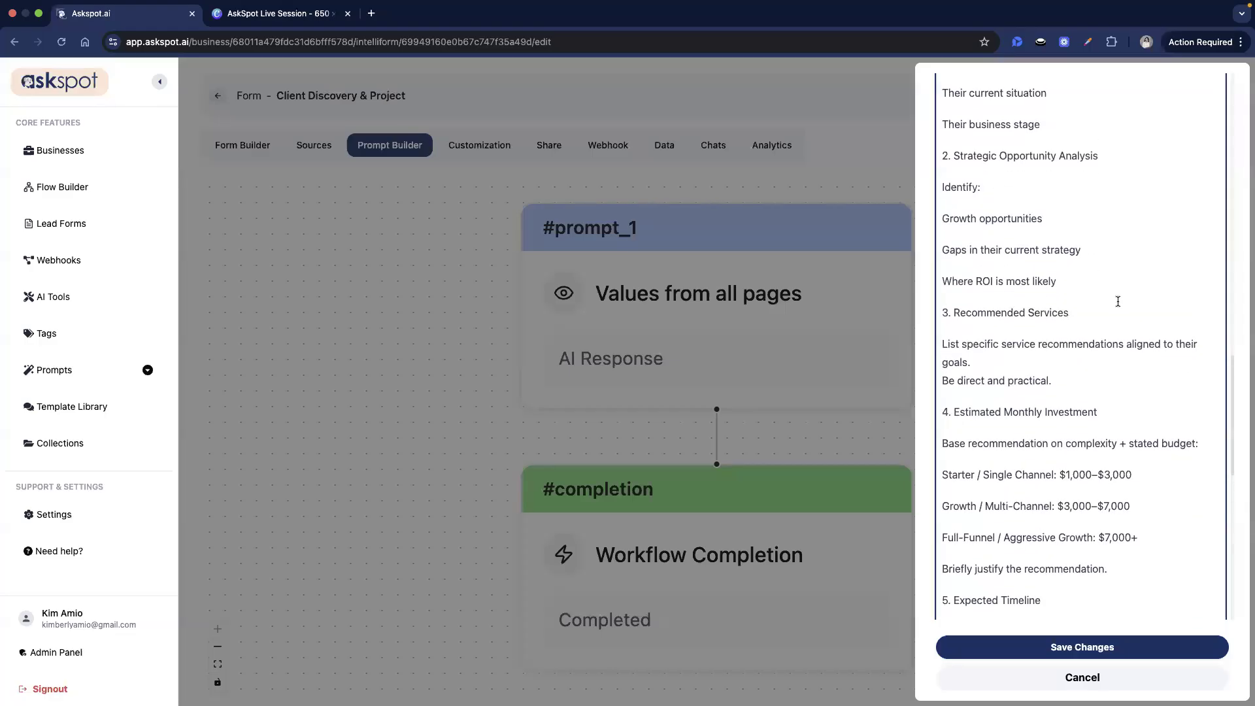
{"action": "scroll", "coordinate": [1117, 301], "scroll_direction": "down", "scroll_amount": 1}
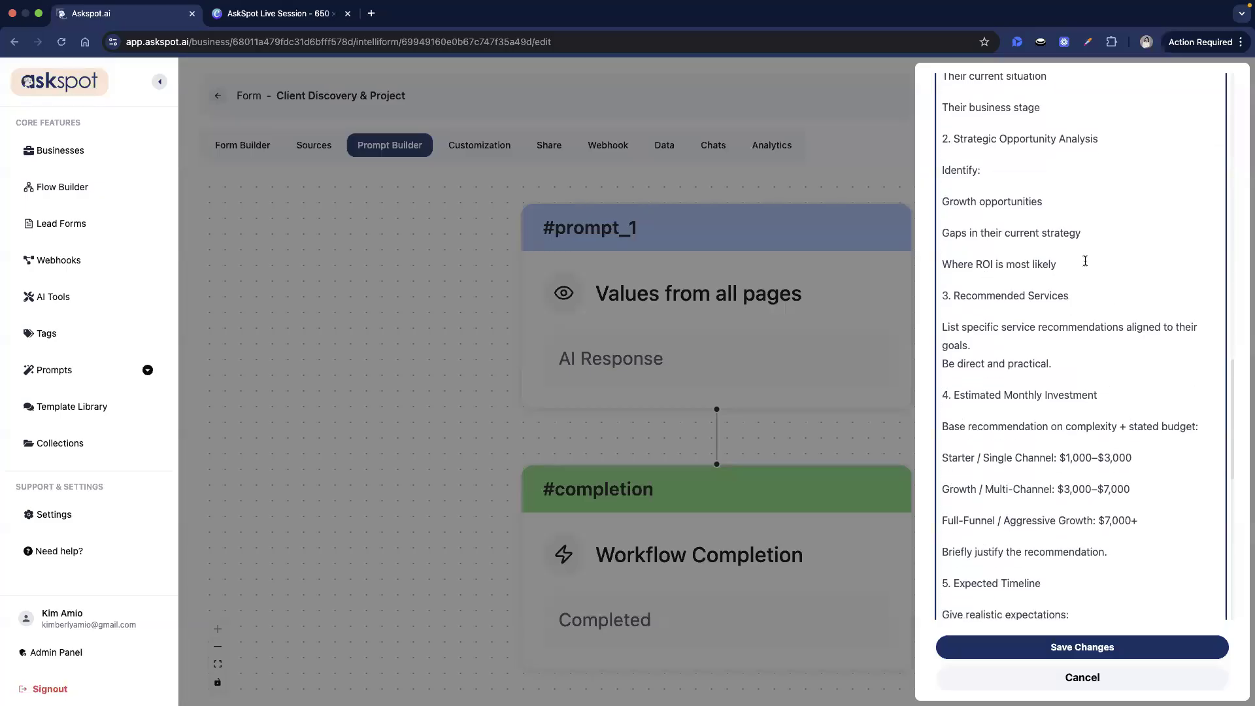
{"action": "scroll", "coordinate": [1048, 291], "scroll_direction": "down", "scroll_amount": 4}
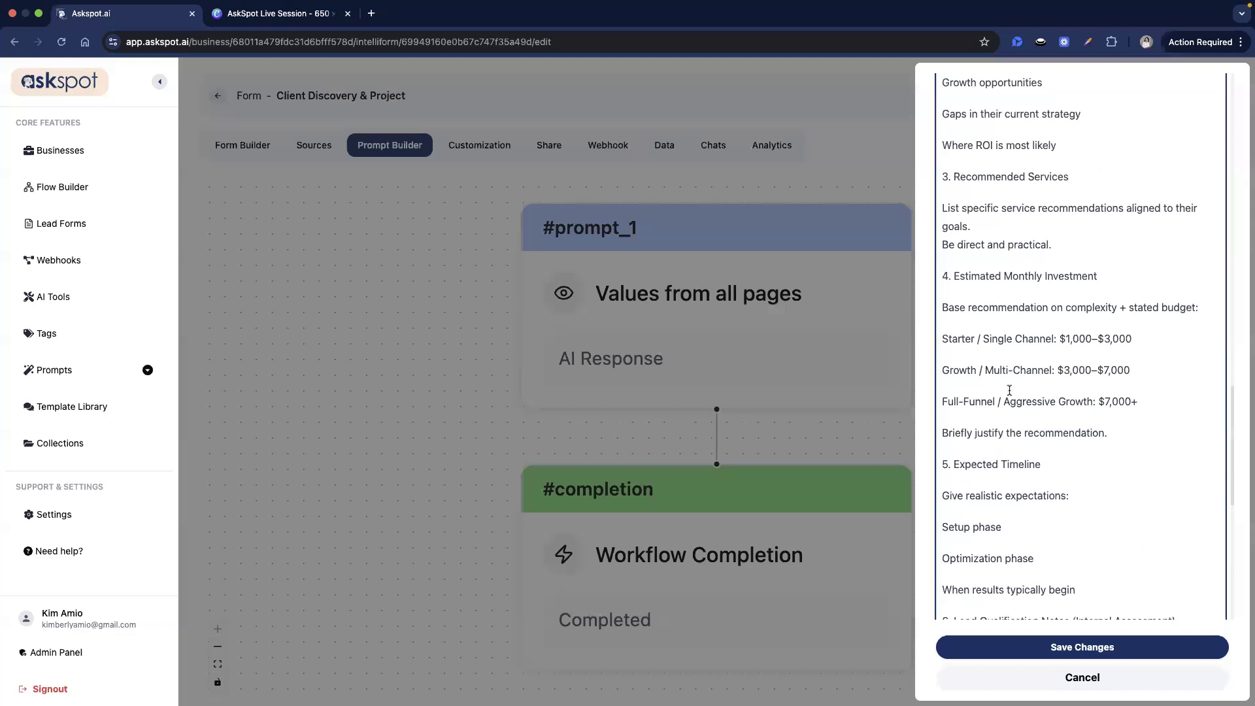
{"action": "scroll", "coordinate": [1041, 399], "scroll_direction": "down", "scroll_amount": 5}
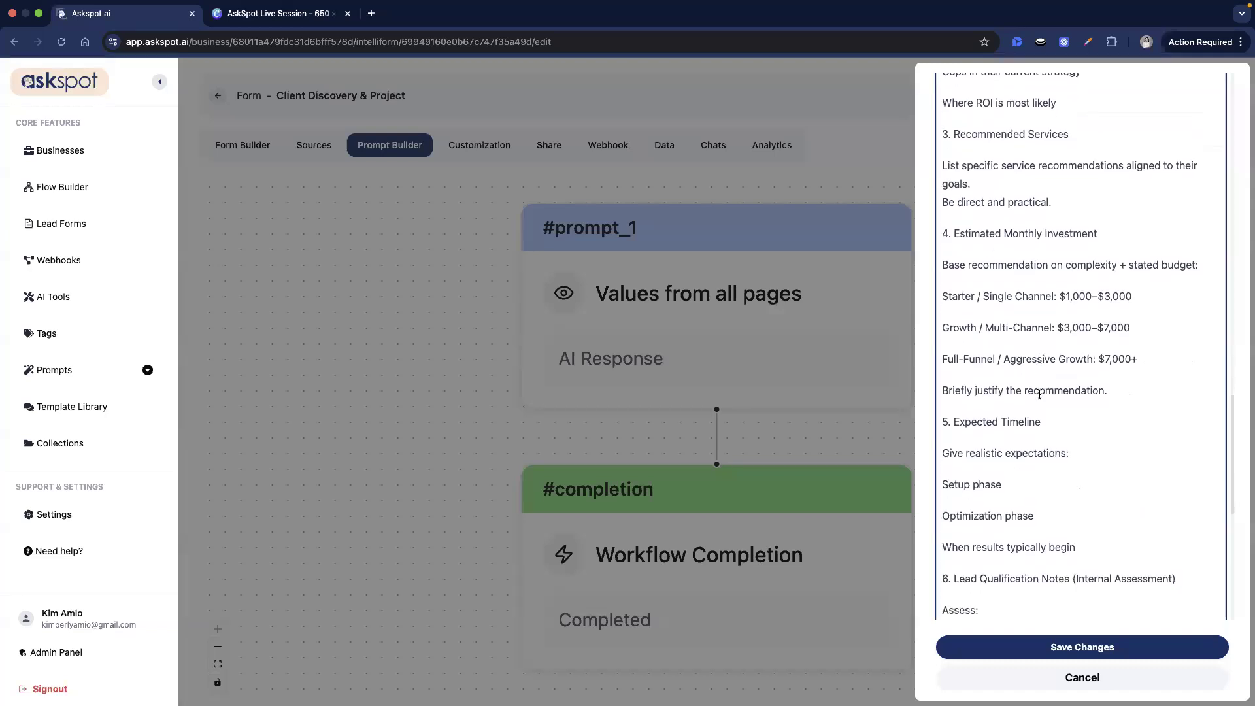
{"action": "scroll", "coordinate": [1039, 394], "scroll_direction": "down", "scroll_amount": 1}
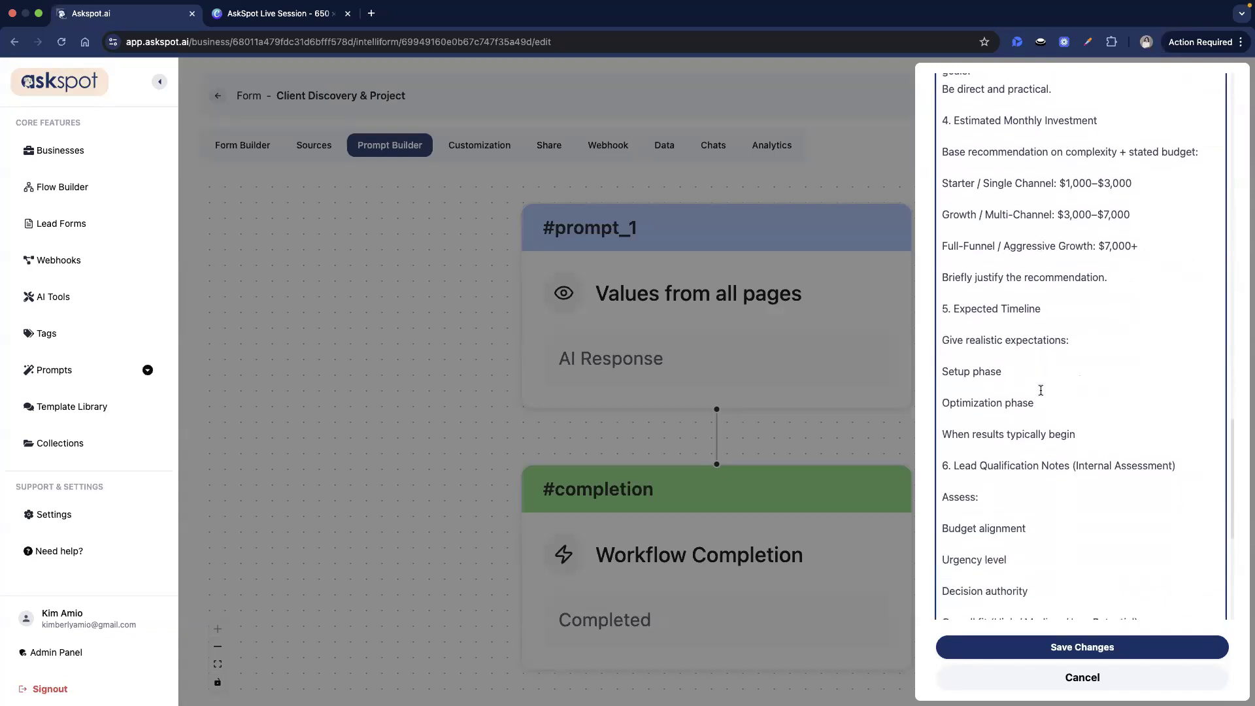
{"action": "scroll", "coordinate": [1040, 390], "scroll_direction": "down", "scroll_amount": 3}
{"action": "scroll", "coordinate": [1039, 379], "scroll_direction": "down", "scroll_amount": 3}
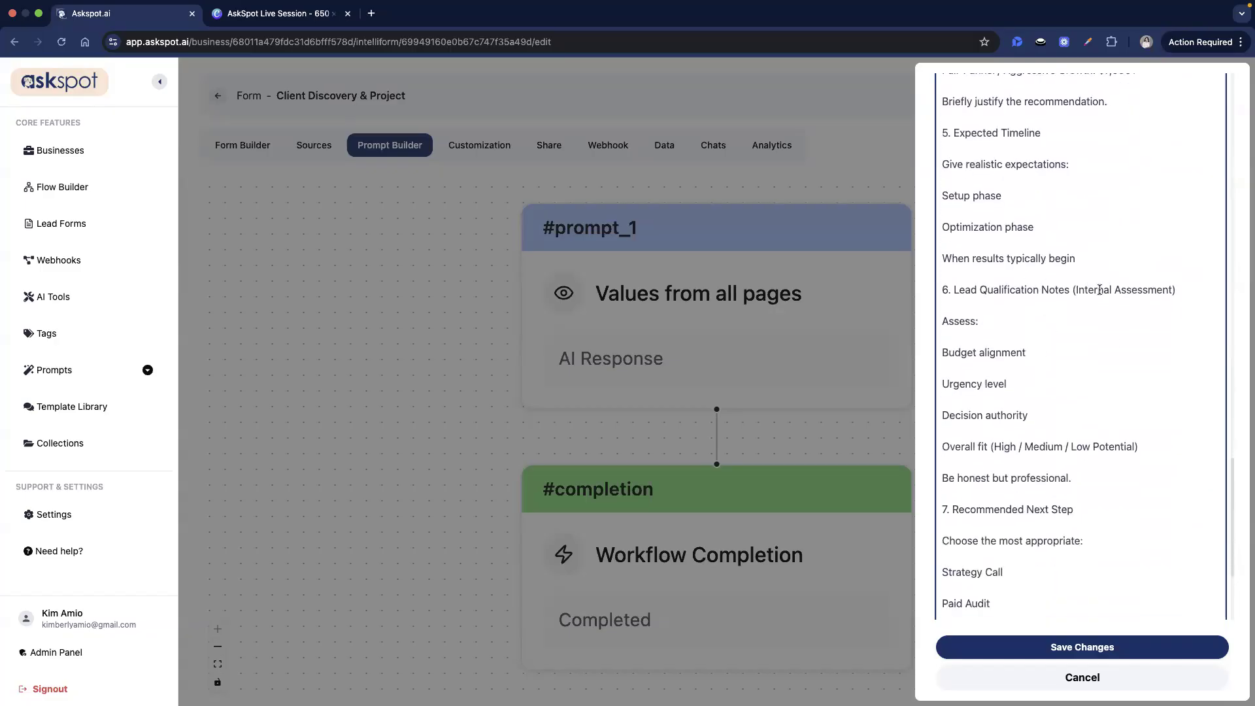
- Review the Lead Qualification Notes through Recommended Next Step, then save the prompt and workflow
{"action": "left_click_drag", "start_coordinate": [1095, 278], "coordinate": [1114, 491]}
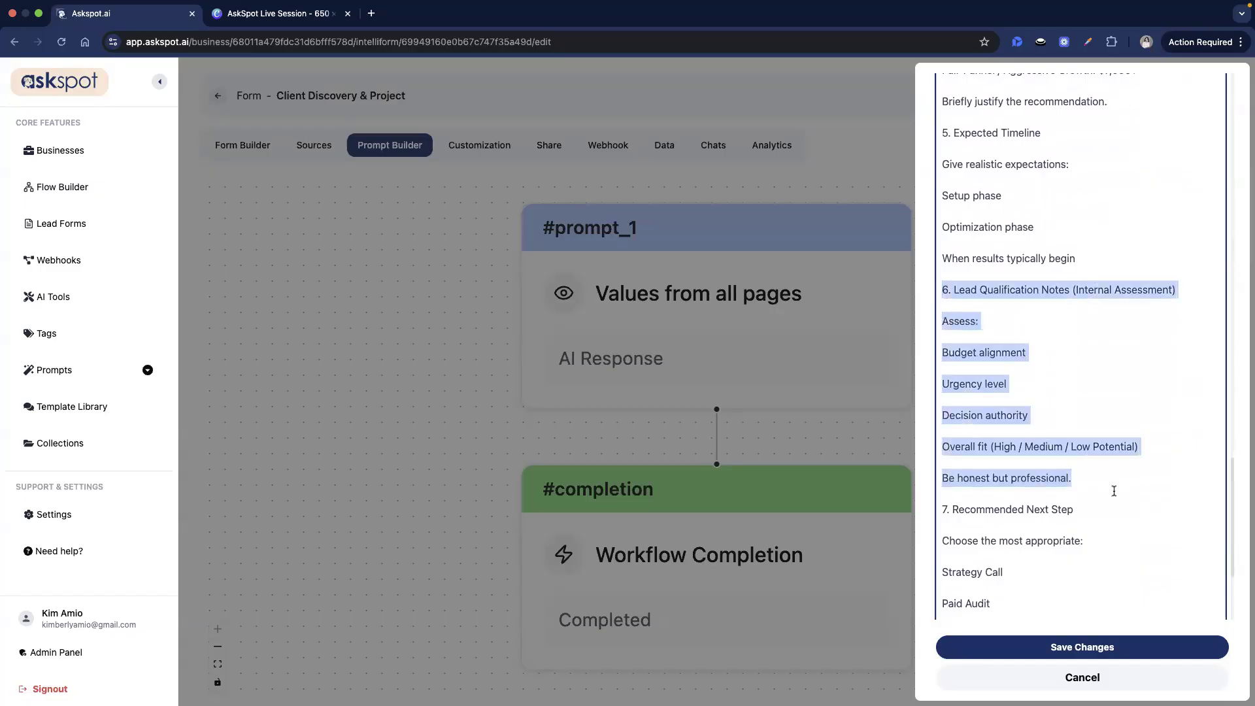
{"action": "left_click", "coordinate": [1167, 445]}
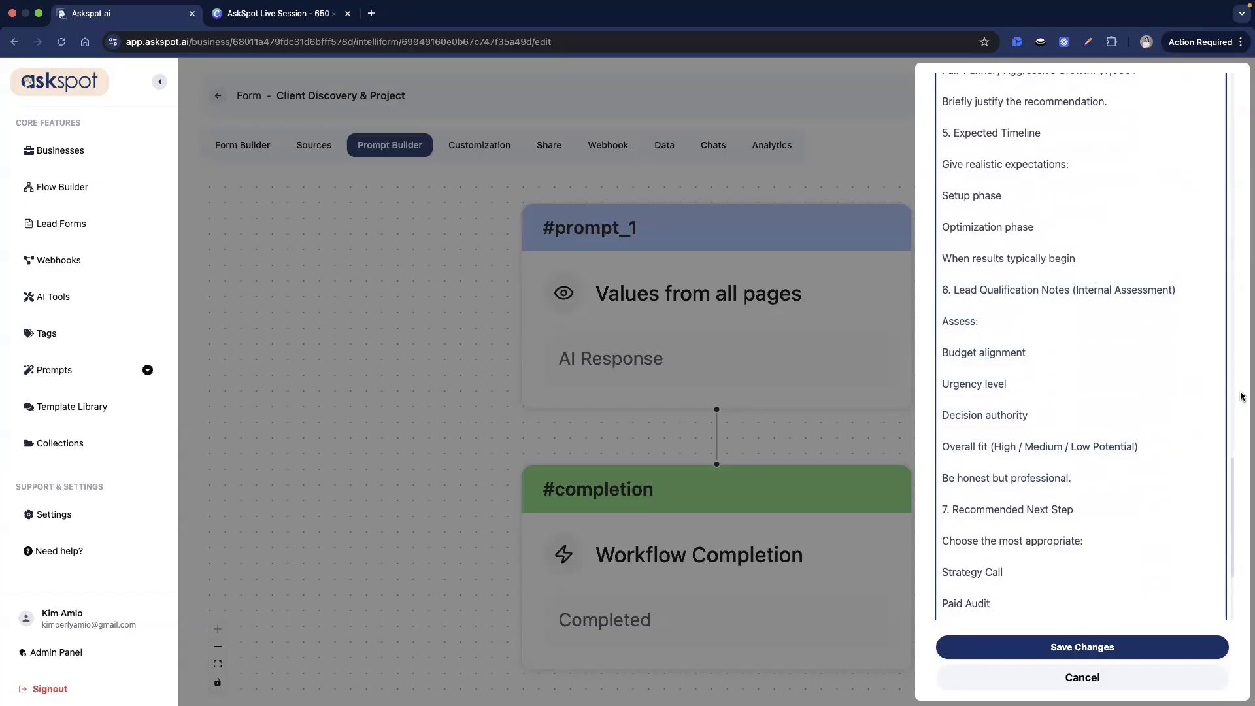
{"action": "scroll", "coordinate": [1037, 418], "scroll_direction": "down", "scroll_amount": 1}
{"action": "scroll", "coordinate": [1038, 418], "scroll_direction": "up", "scroll_amount": 1}
{"action": "left_click", "coordinate": [1046, 388]}
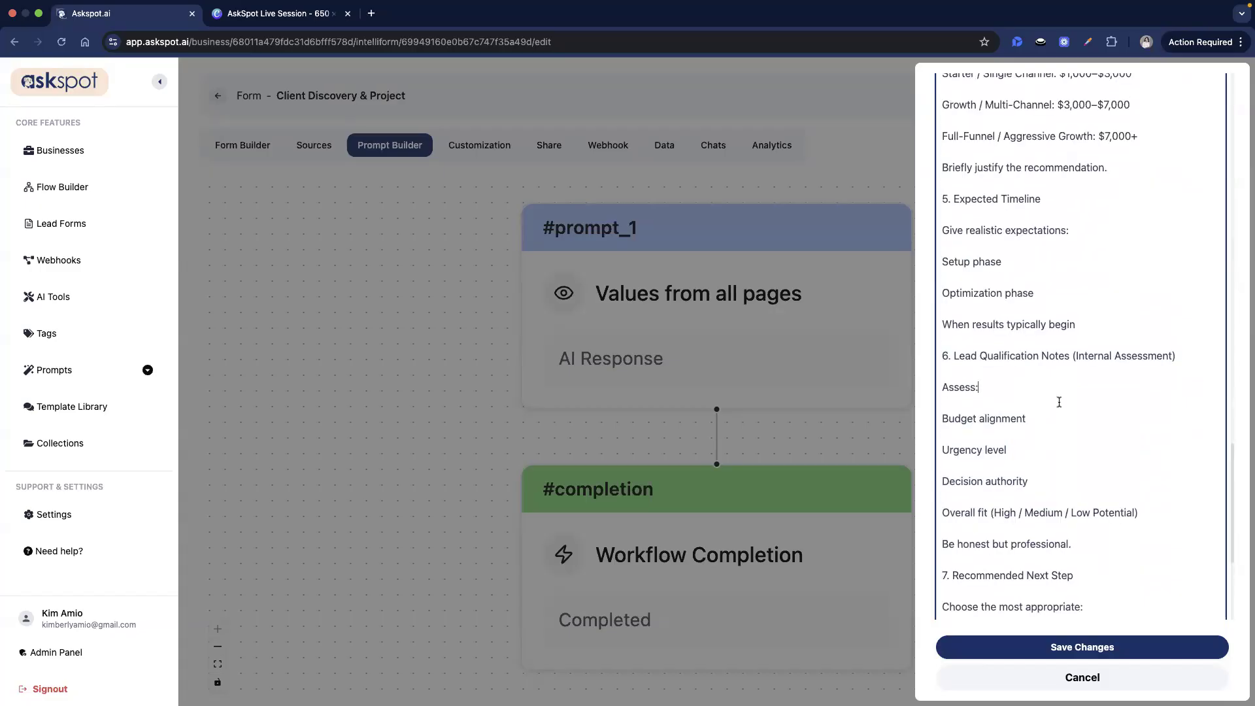
{"action": "scroll", "coordinate": [1059, 402], "scroll_direction": "up", "scroll_amount": 15}
{"action": "scroll", "coordinate": [1006, 261], "scroll_direction": "up", "scroll_amount": 2}
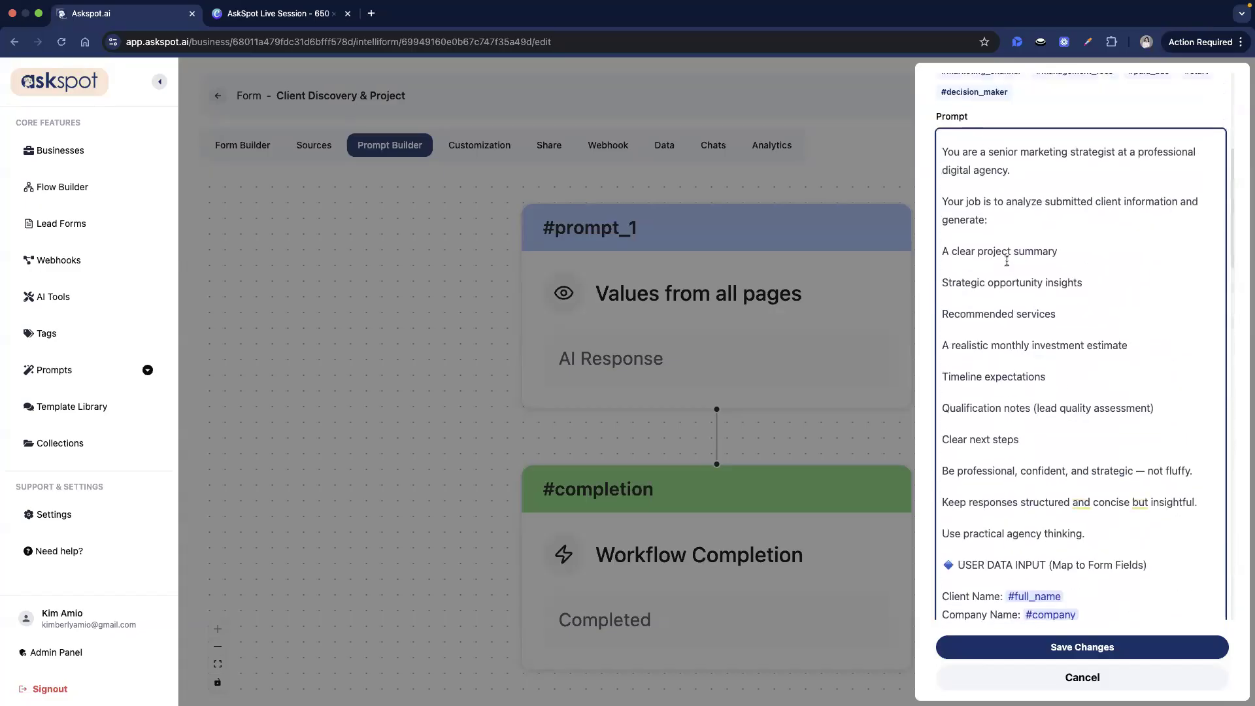
{"action": "scroll", "coordinate": [1028, 415], "scroll_direction": "down", "scroll_amount": 1}
{"action": "scroll", "coordinate": [1030, 415], "scroll_direction": "down", "scroll_amount": 2}
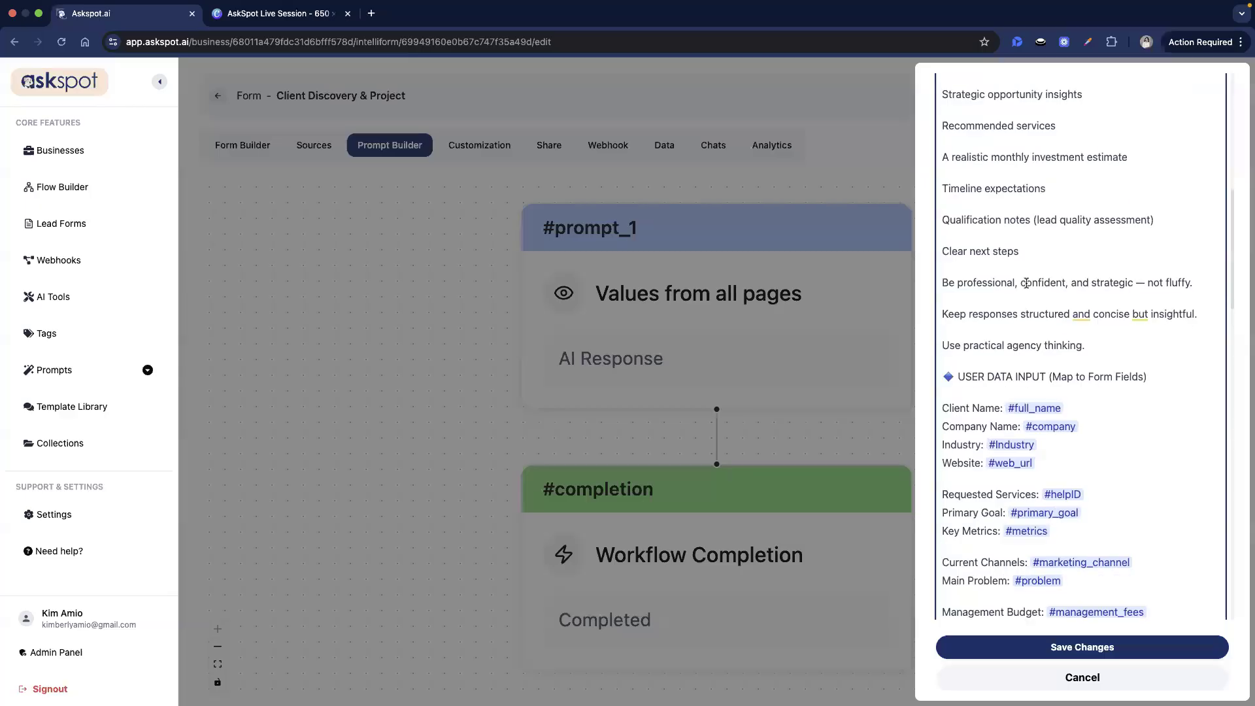
{"action": "scroll", "coordinate": [1114, 365], "scroll_direction": "down", "scroll_amount": 10}
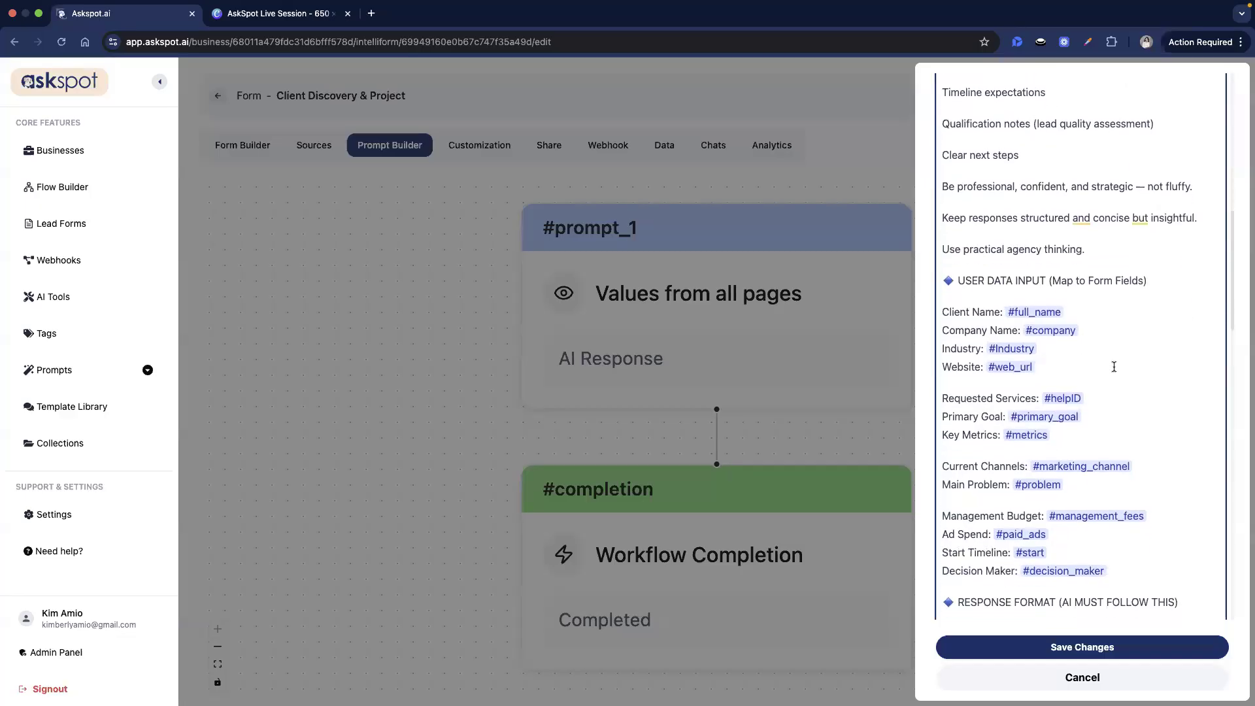
{"action": "scroll", "coordinate": [1109, 377], "scroll_direction": "down", "scroll_amount": 10}
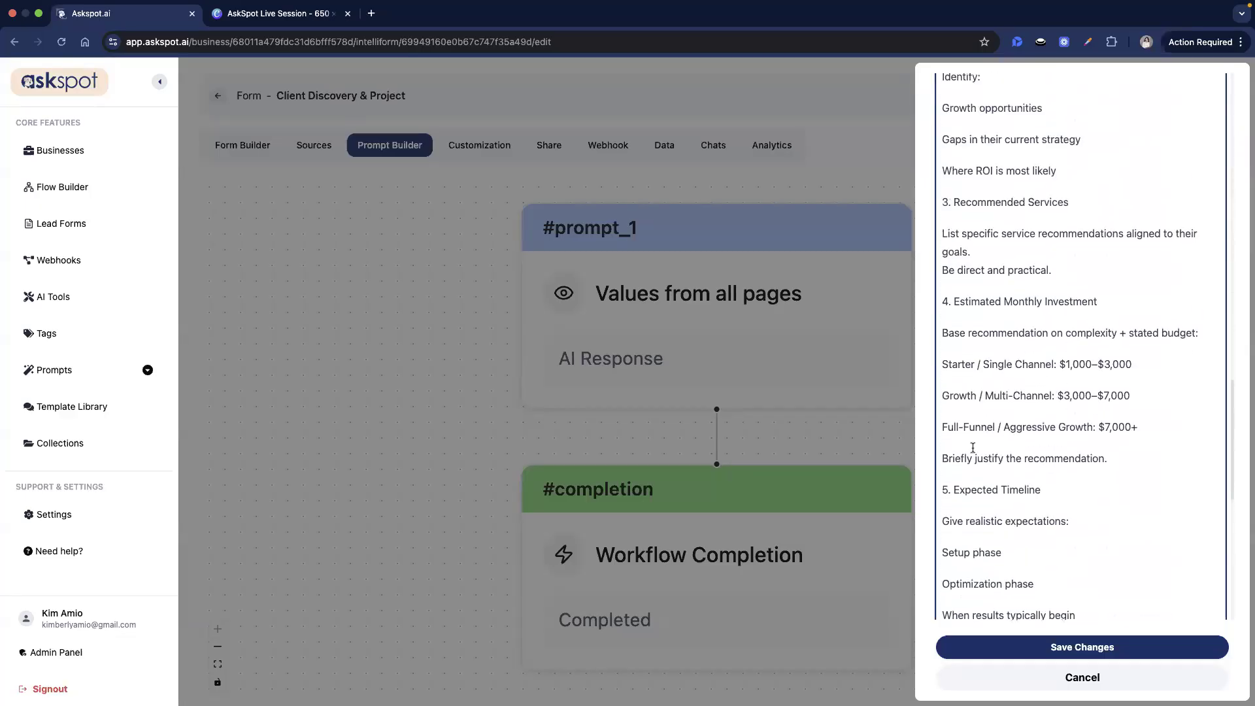
{"action": "left_click_drag", "start_coordinate": [995, 303], "coordinate": [1019, 463]}
{"action": "left_click", "coordinate": [1030, 397]}
{"action": "scroll", "coordinate": [1030, 397], "scroll_direction": "down", "scroll_amount": 2}
{"action": "scroll", "coordinate": [1030, 397], "scroll_direction": "up", "scroll_amount": 3}
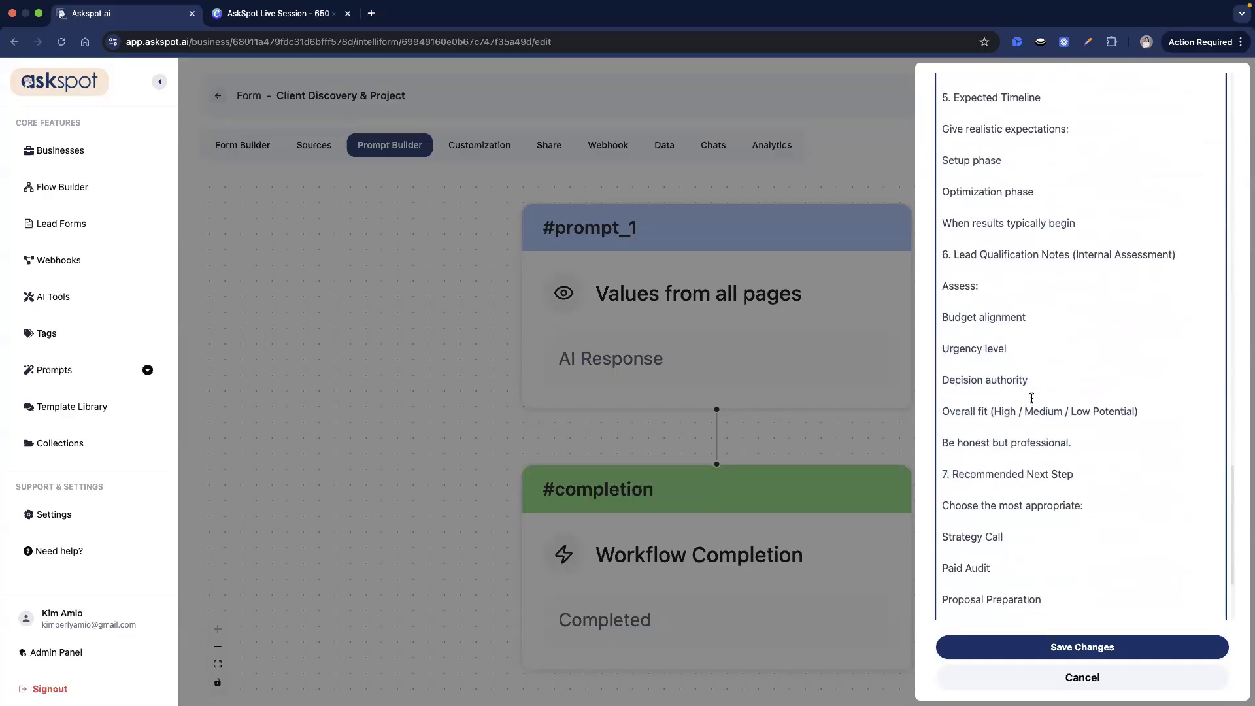
{"action": "scroll", "coordinate": [1030, 397], "scroll_direction": "down", "scroll_amount": 2}
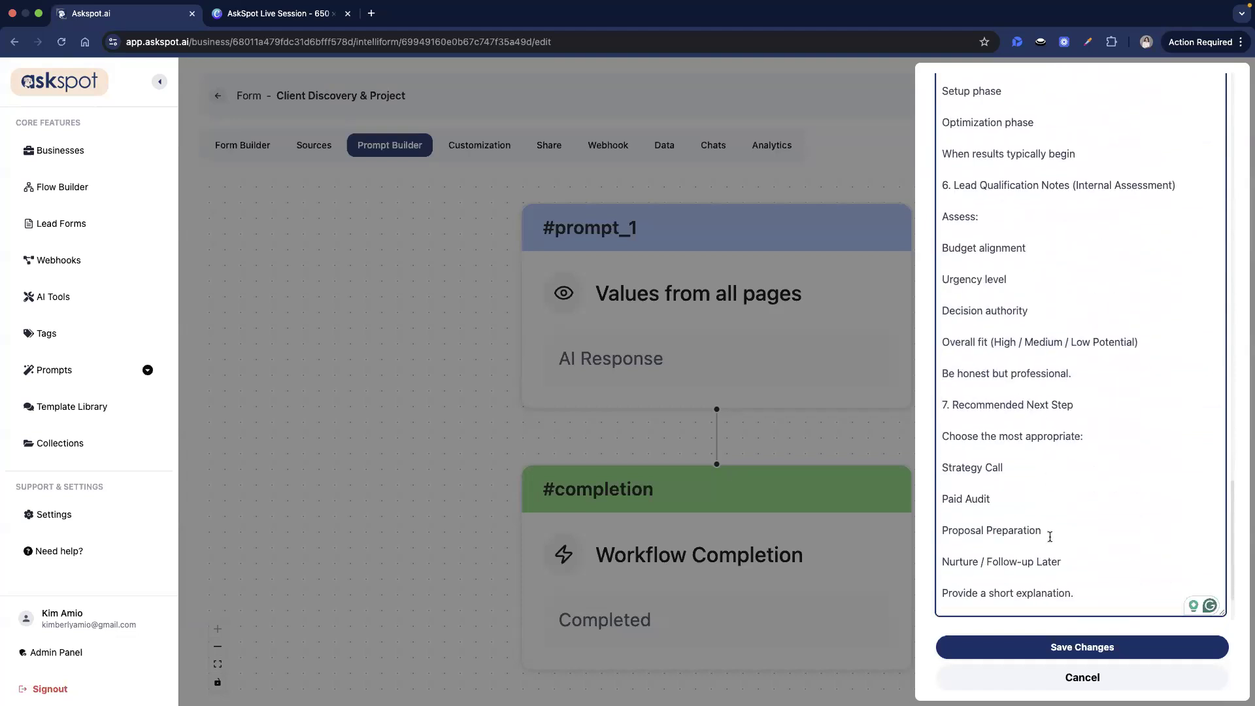
{"action": "scroll", "coordinate": [973, 419], "scroll_direction": "down", "scroll_amount": 1}
{"action": "triple_click", "coordinate": [974, 419]}
{"action": "left_click", "coordinate": [1090, 528]}
{"action": "left_click", "coordinate": [1107, 653]}
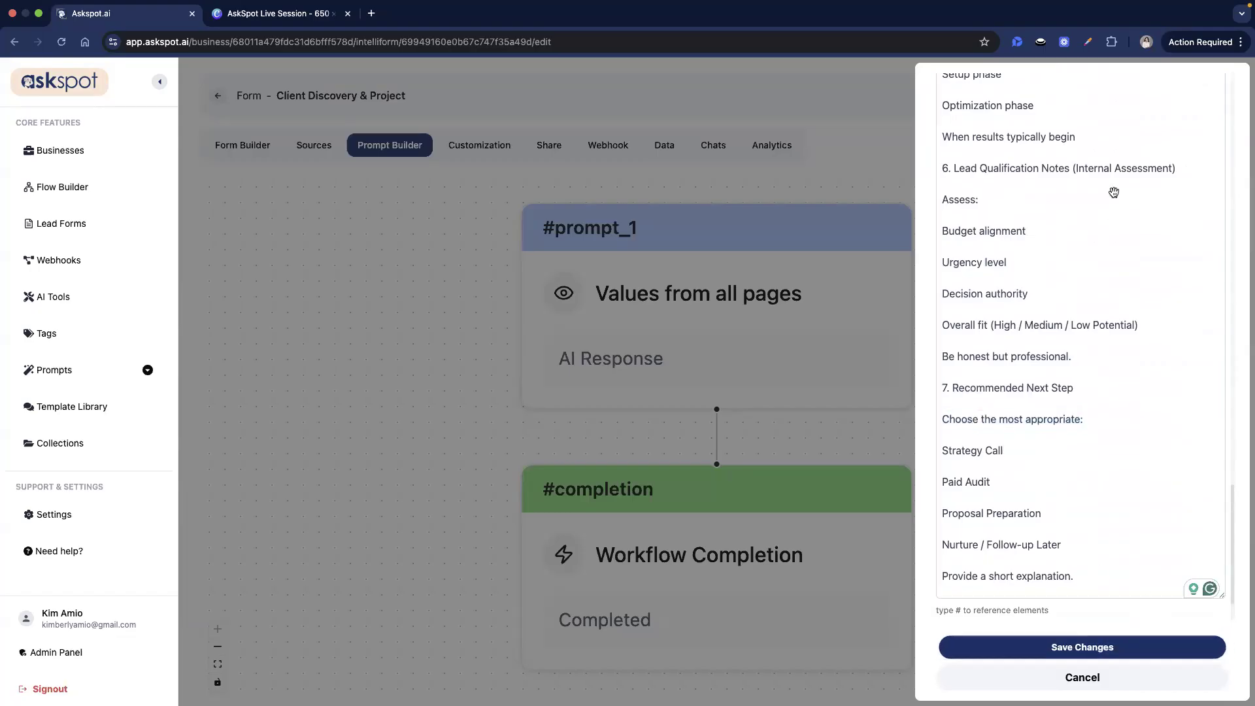
{"action": "left_click", "coordinate": [1158, 103]}
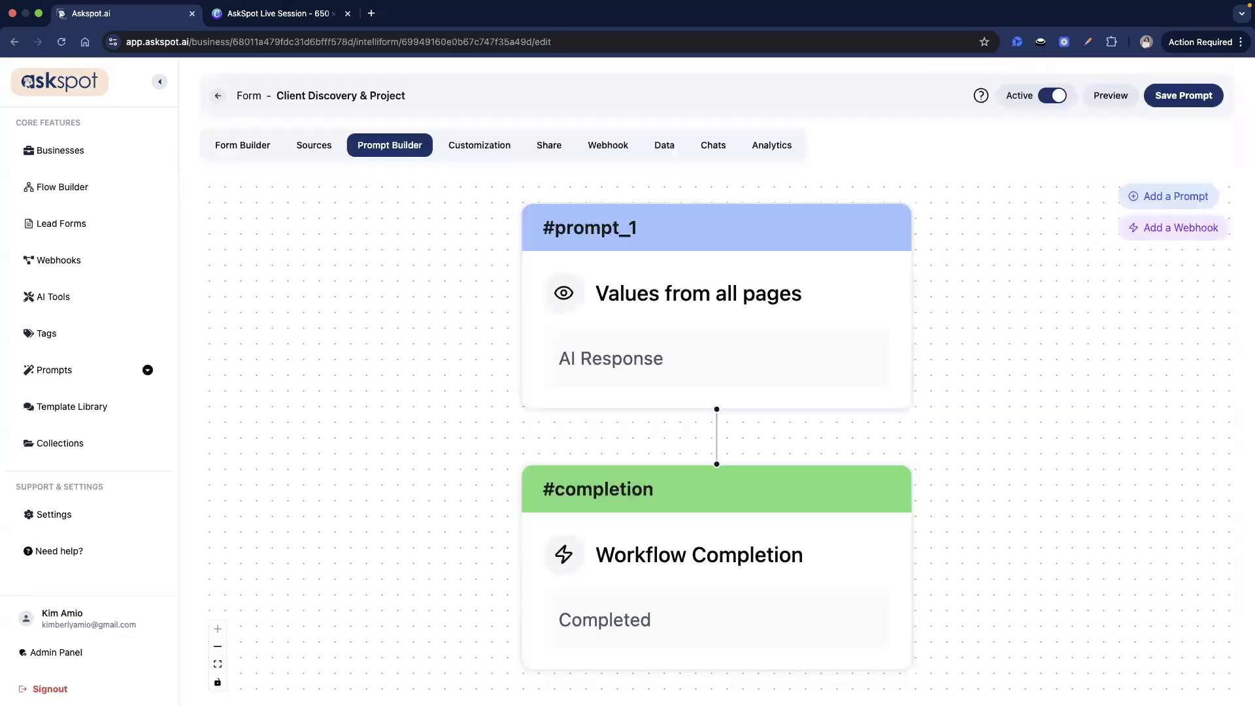
- Start the form preview and enter a test full name and company 'AskSpot'
{"action": "left_click", "coordinate": [1111, 96]}
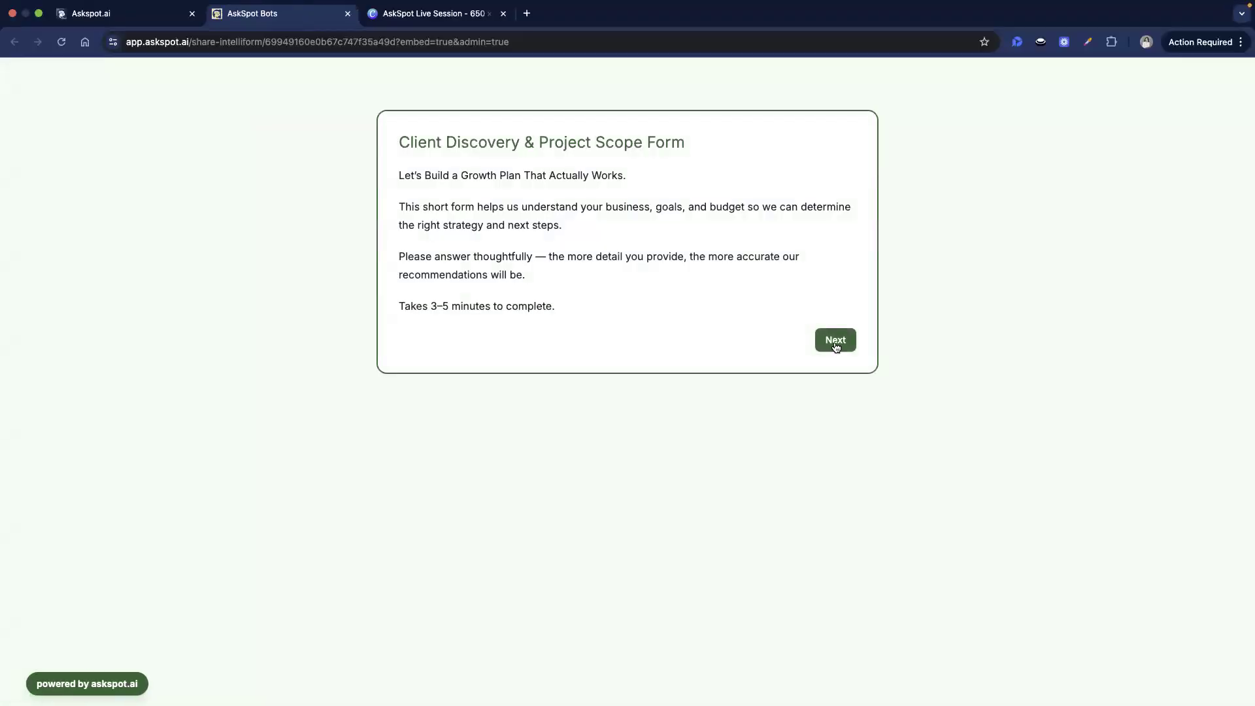
{"action": "left_click", "coordinate": [836, 341]}
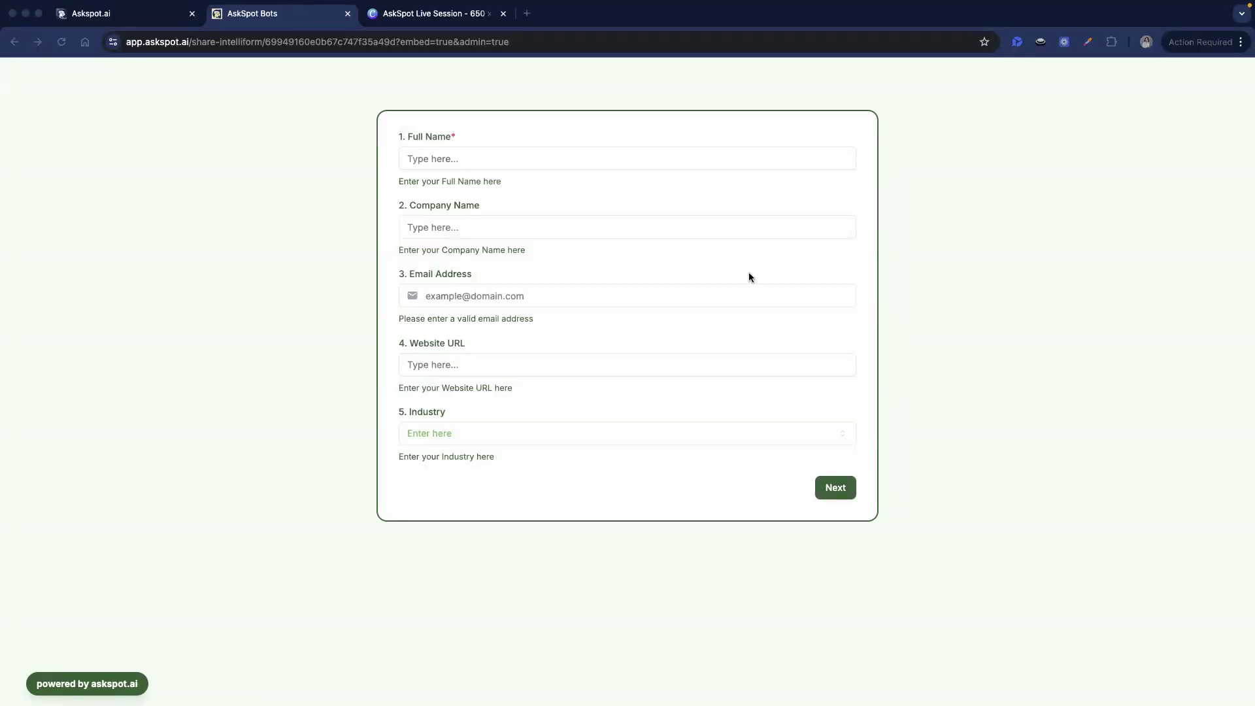
{"action": "left_click", "coordinate": [623, 162]}
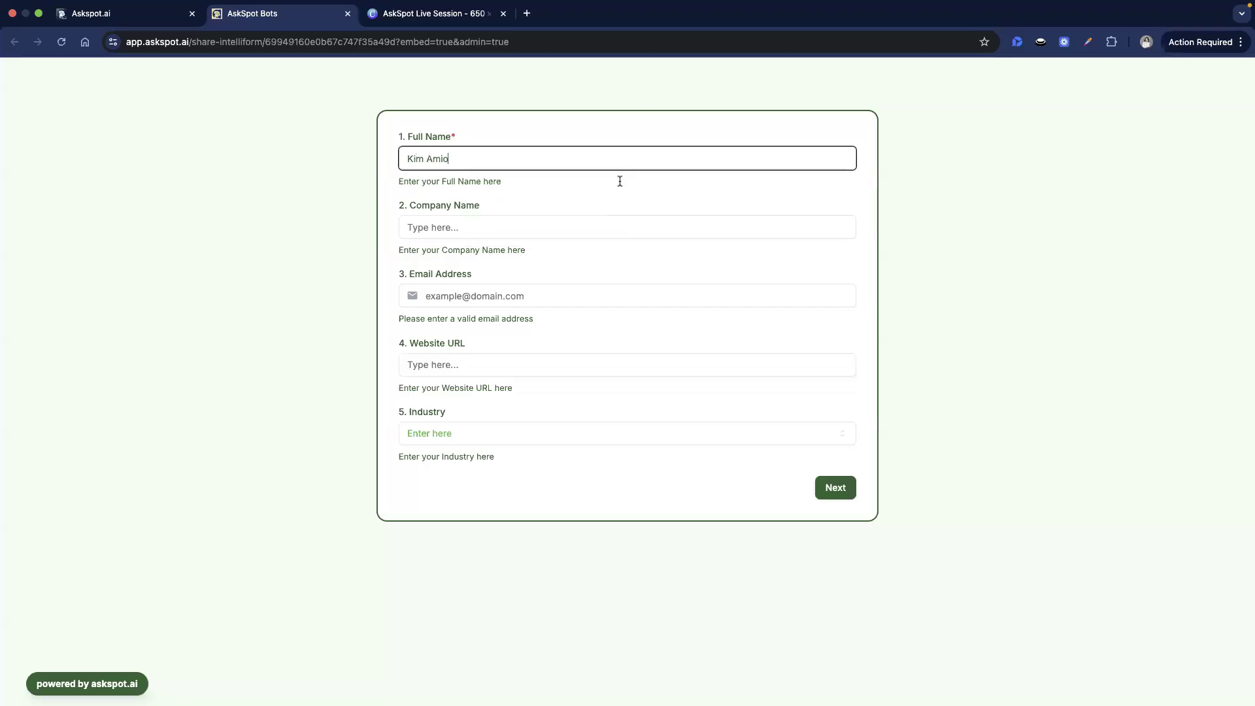
{"action": "left_click", "coordinate": [611, 233]}
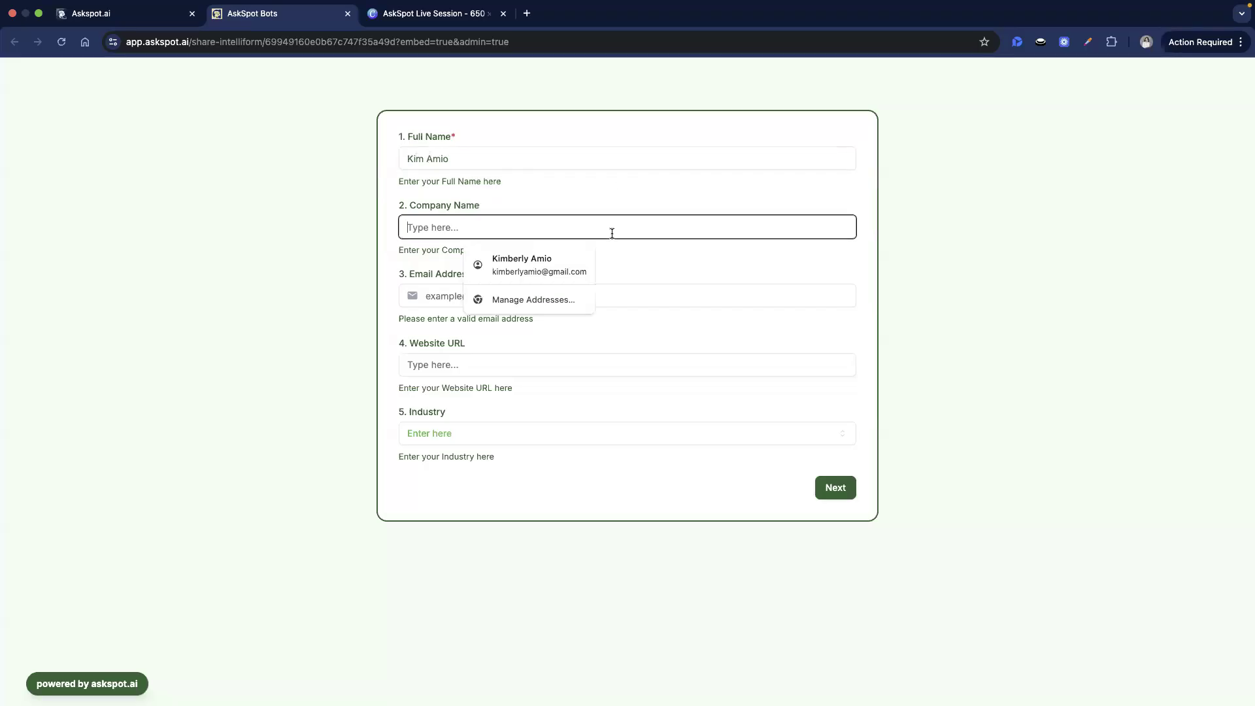
{"action": "type", "text": "A"}
{"action": "key", "text": "BackSpace"}
{"action": "type", "text": "AskSpot"}
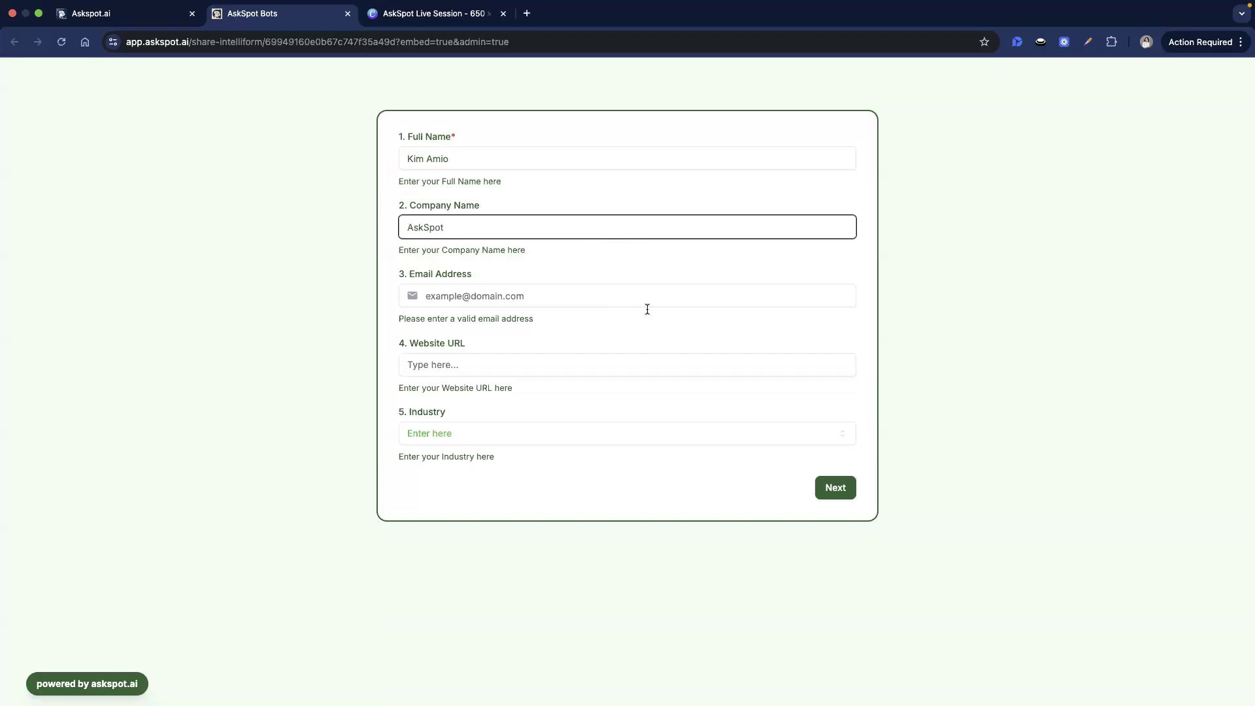
- Enter a test email, website 'askspot' and SaaS industry, then continue to Project Goals
{"action": "left_click", "coordinate": [647, 308]}
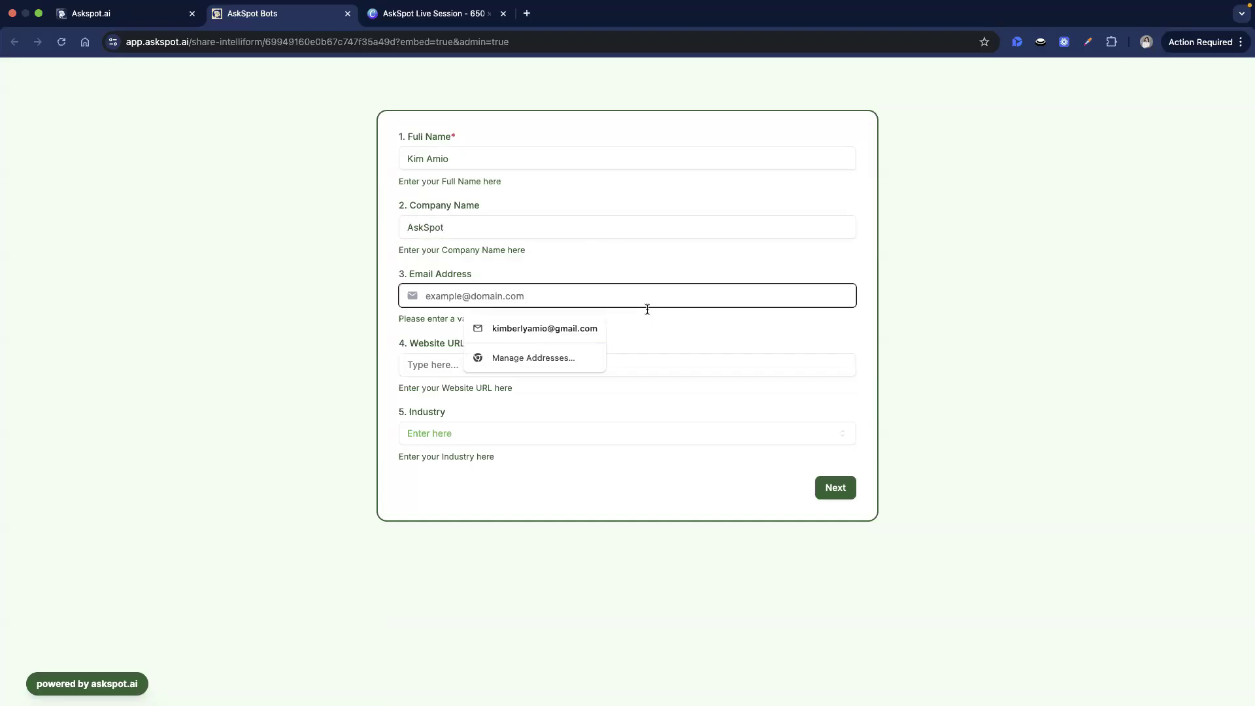
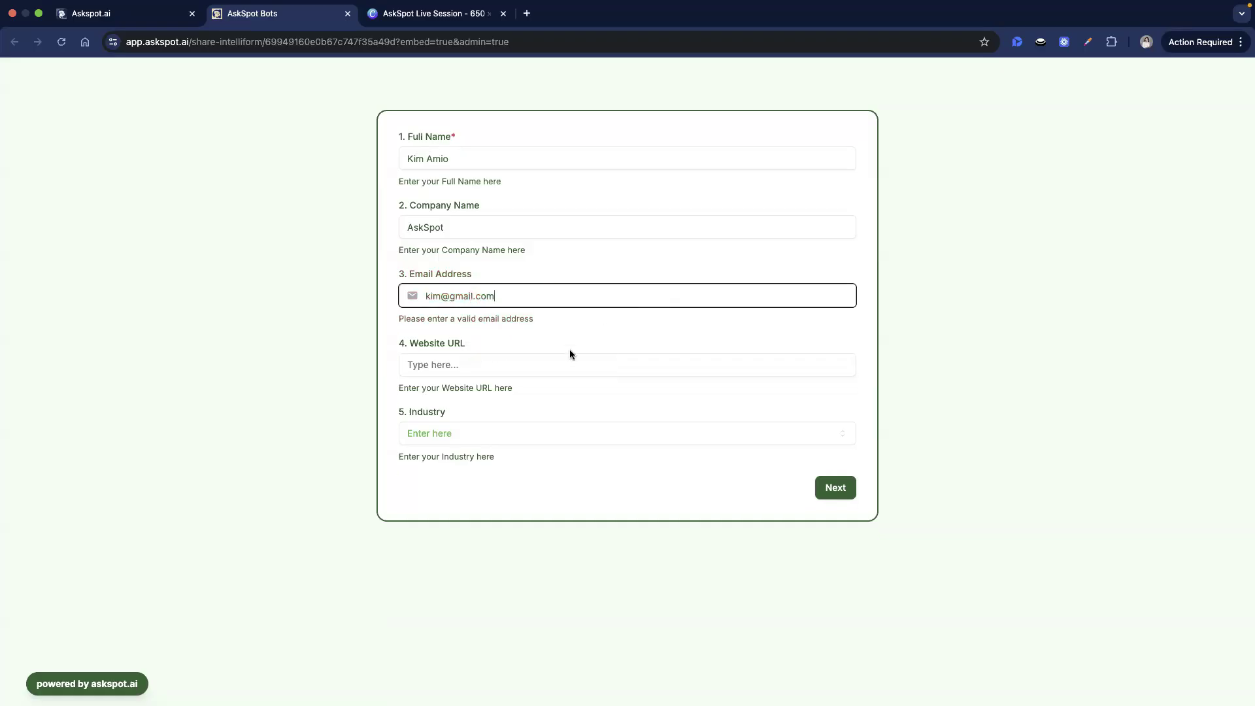
{"action": "left_click", "coordinate": [538, 369]}
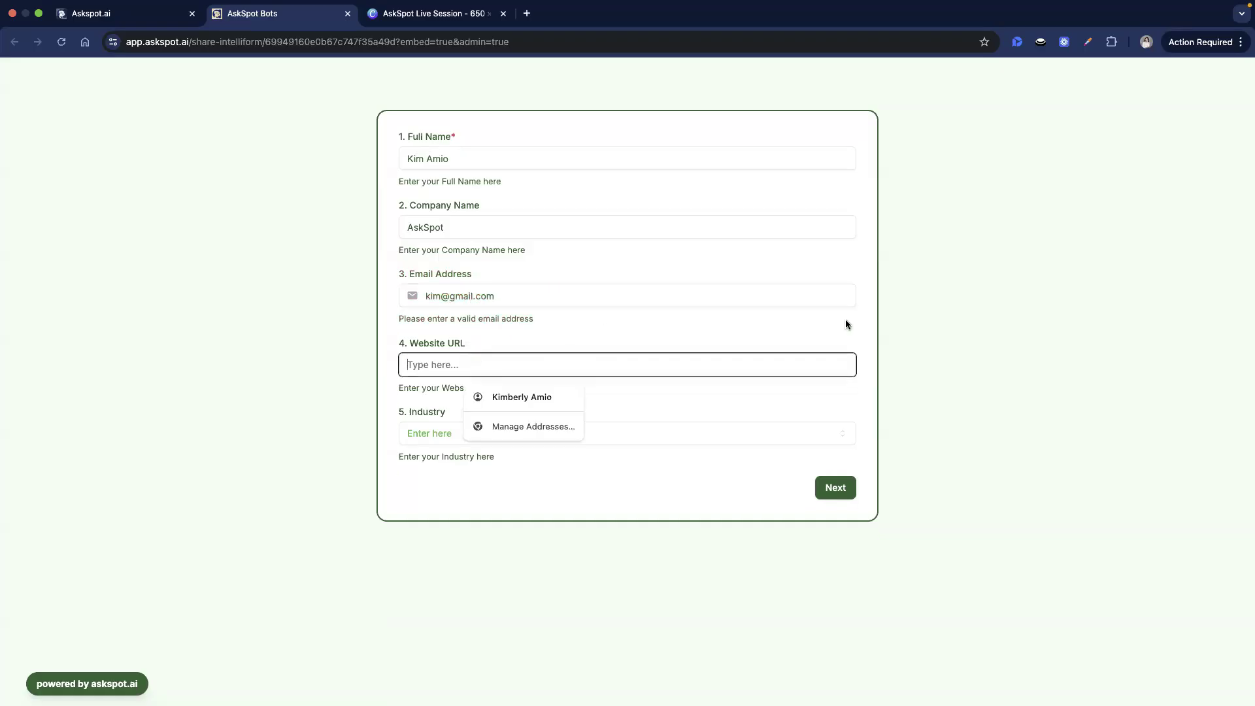
{"action": "type", "text": "askspot.ai"}
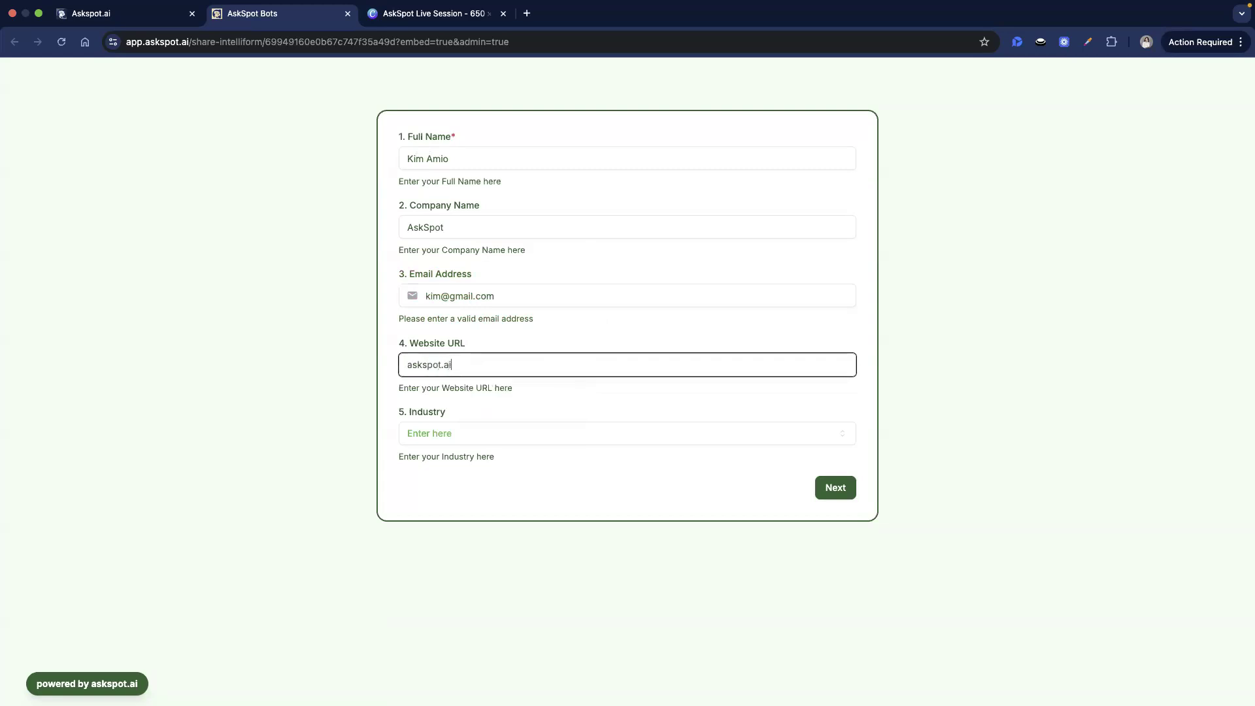
{"action": "left_click", "coordinate": [532, 438]}
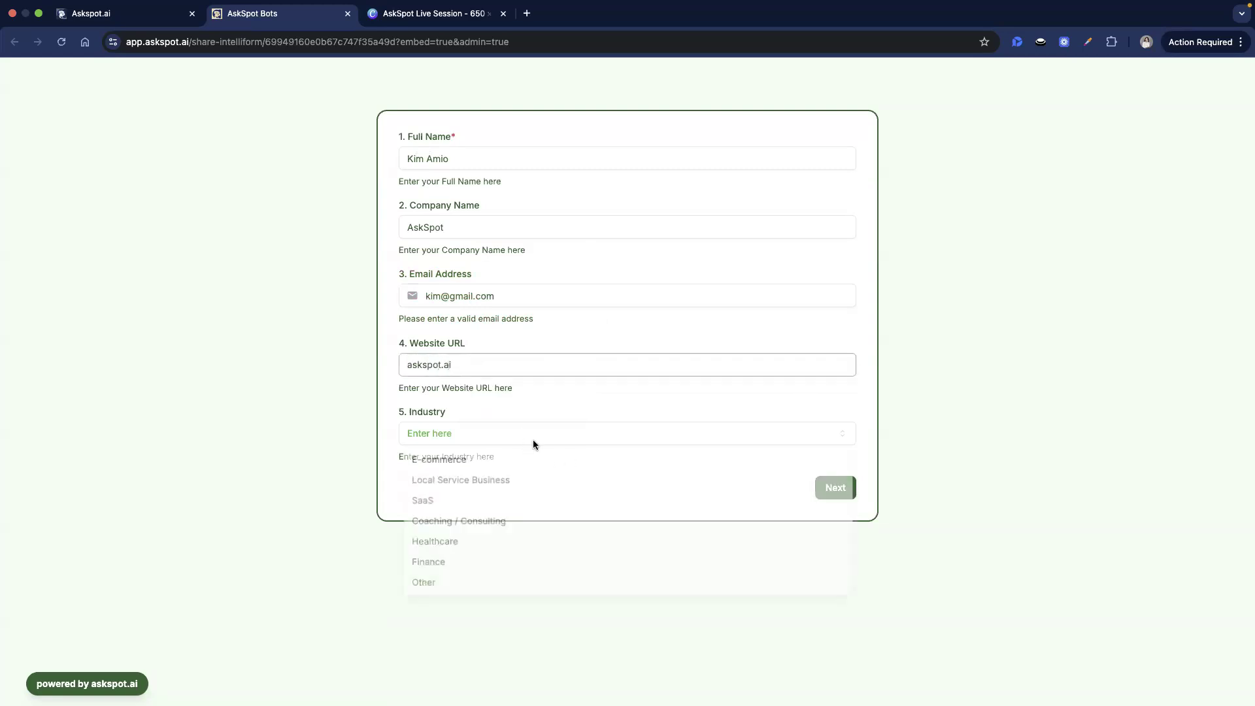
{"action": "left_click", "coordinate": [524, 505]}
{"action": "left_click", "coordinate": [846, 488]}
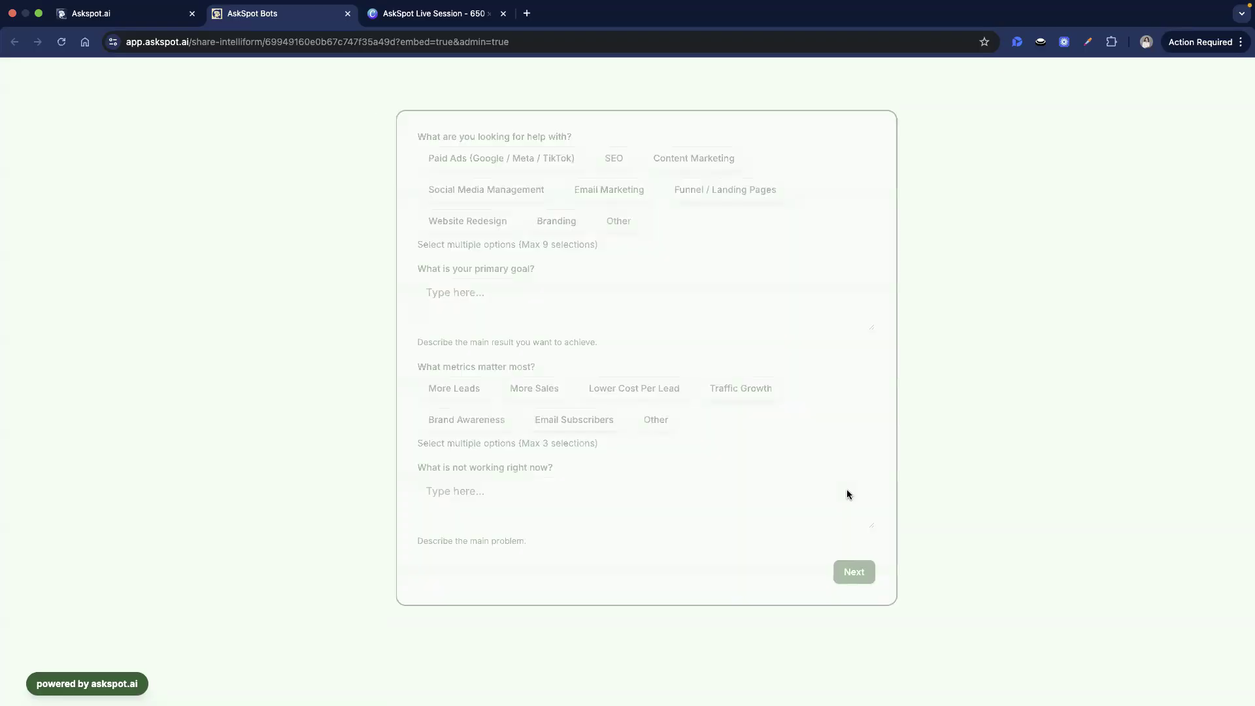
- Select Social Media Management, Email Marketing and Branding, and describe that as the primary goal
{"action": "left_click", "coordinate": [526, 183]}
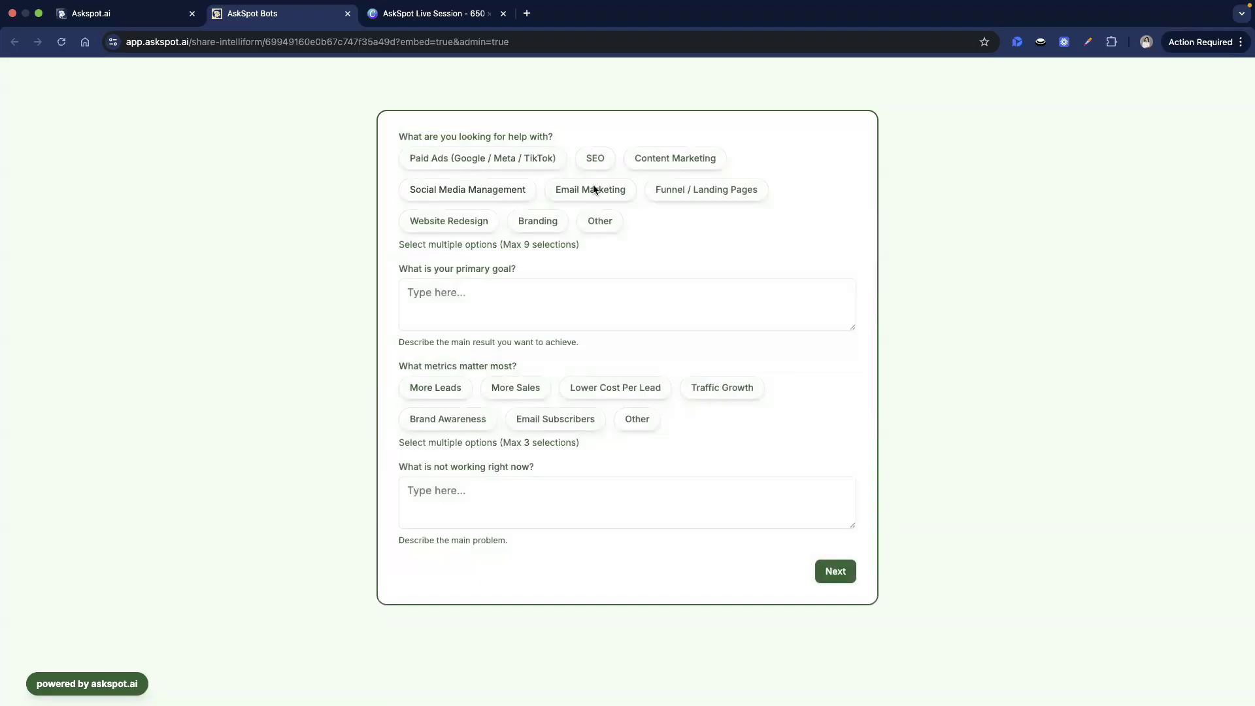
{"action": "left_click", "coordinate": [527, 190]}
{"action": "left_click", "coordinate": [587, 193]}
{"action": "left_click", "coordinate": [566, 220]}
{"action": "left_click", "coordinate": [644, 221]}
{"action": "left_click", "coordinate": [583, 299]}
{"action": "type", "text": "Help with social media"}
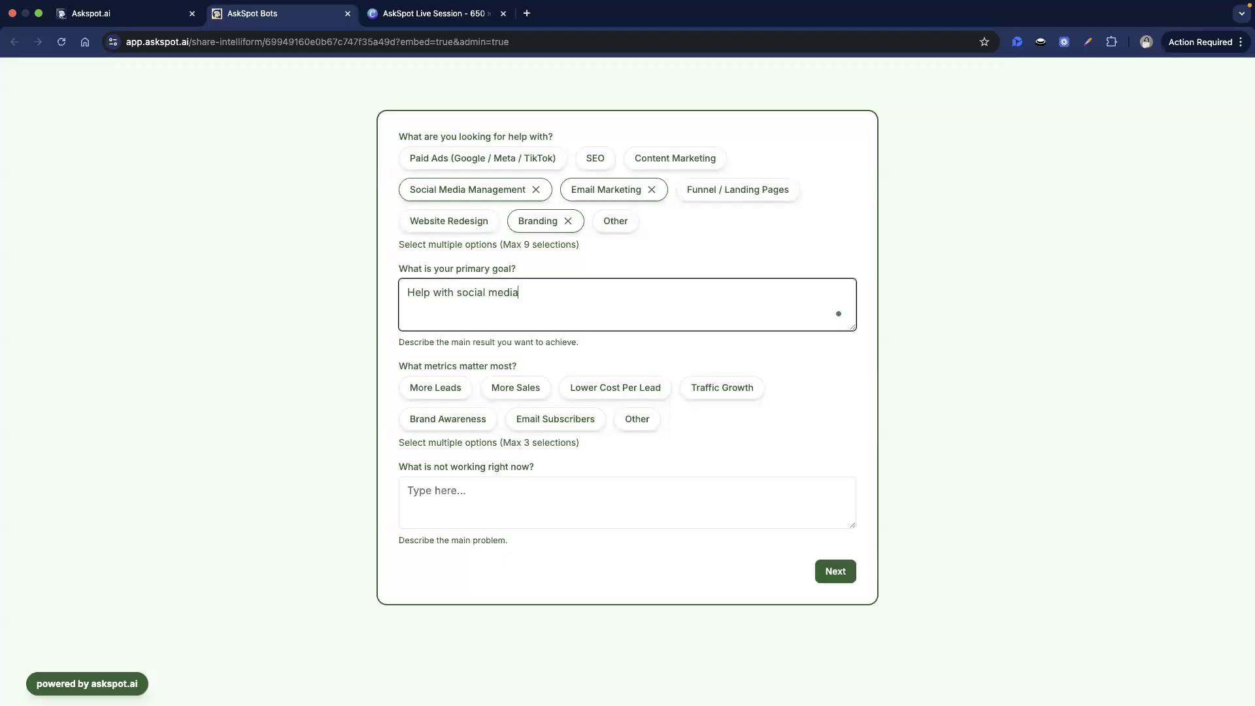
{"action": "type", "text": " management,m email marketing and branding"}
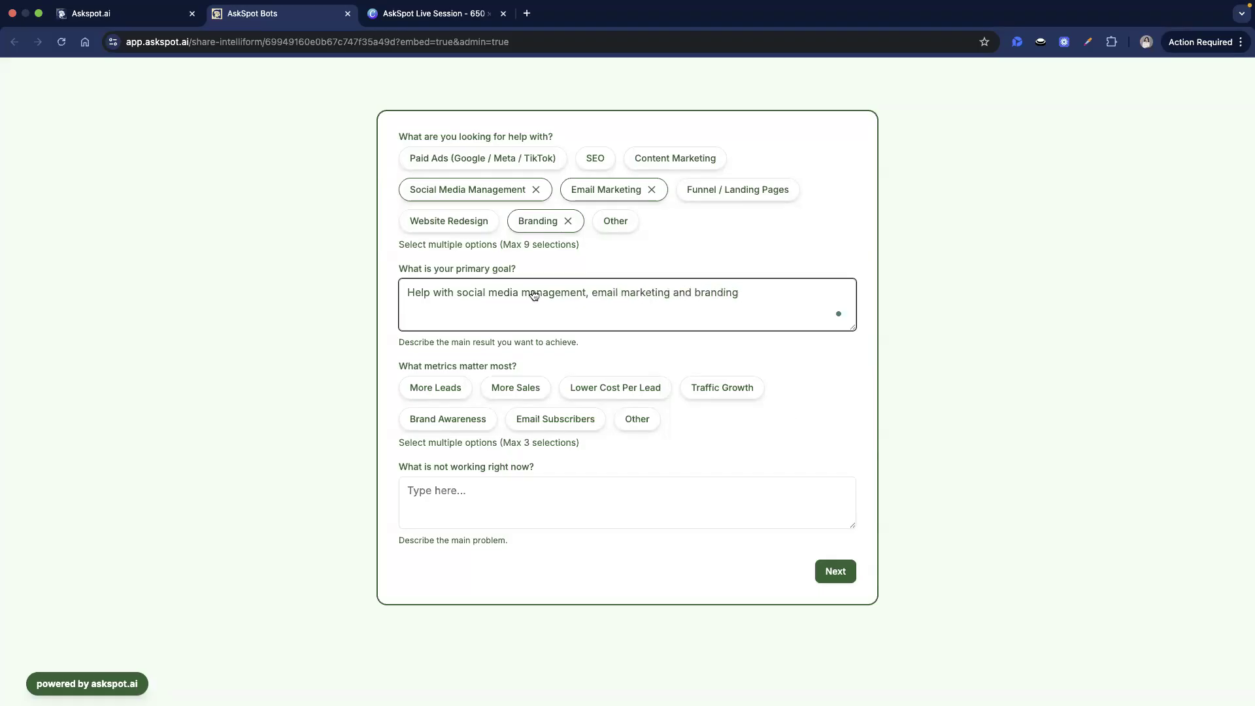
- Choose More Sales and More Leads as metrics and note unsuccessful campaigns as the problem
{"action": "left_click", "coordinate": [500, 386]}
{"action": "left_click", "coordinate": [446, 388]}
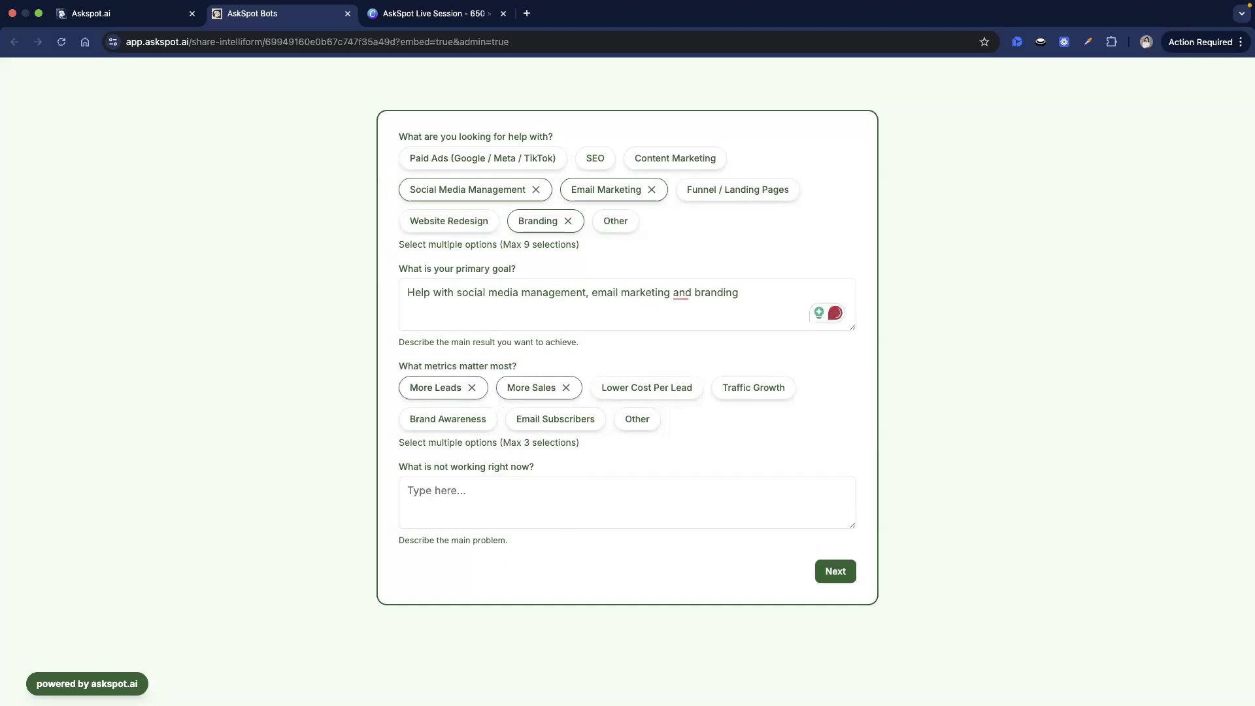
{"action": "left_click", "coordinate": [490, 522]}
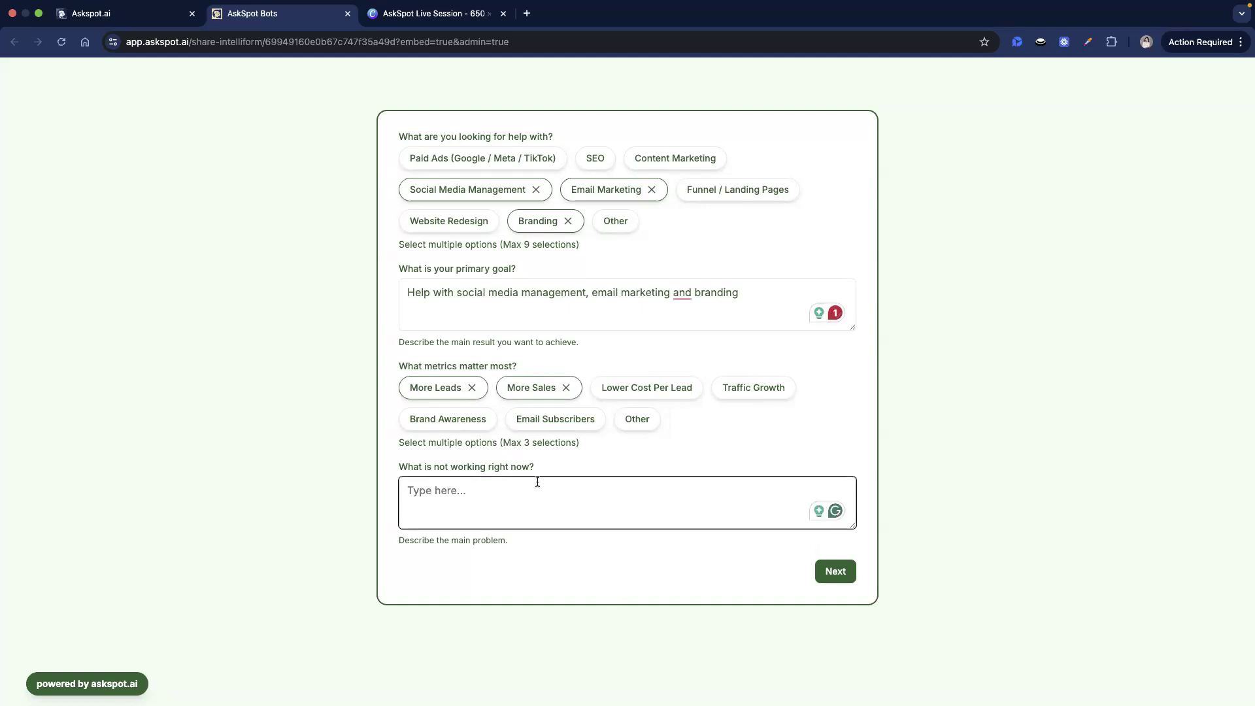
{"action": "type", "text": "Unsucesd"}
{"action": "type", "text": "ful campaigns due to lack of info"}
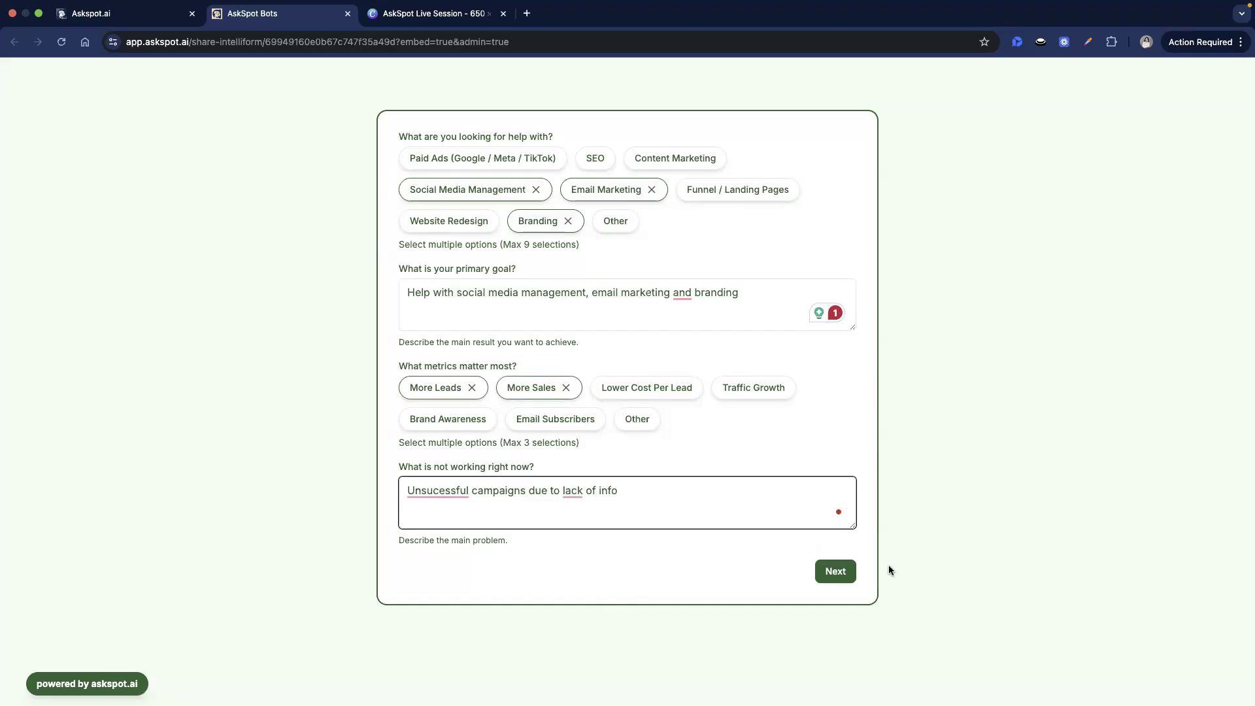
{"action": "left_click", "coordinate": [832, 572]}
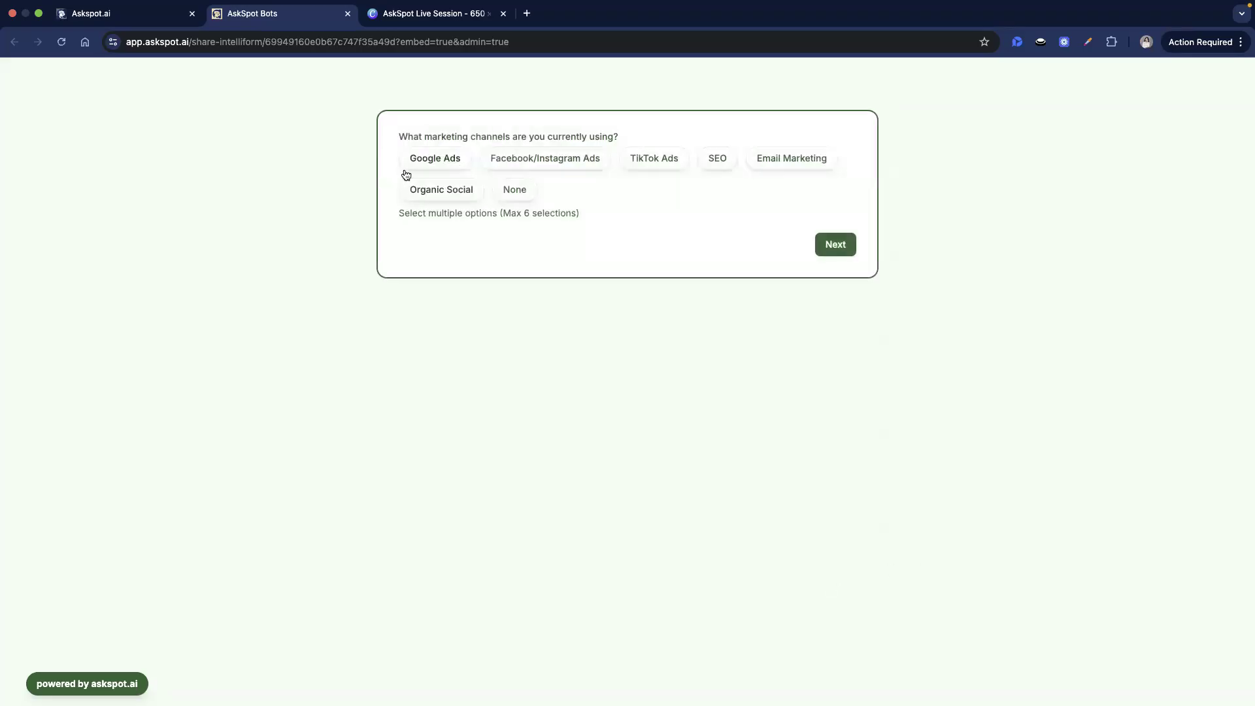
- Mark Facebook/Instagram Ads, SEO and TikTok Ads as current marketing channels
{"action": "left_click", "coordinate": [546, 160]}
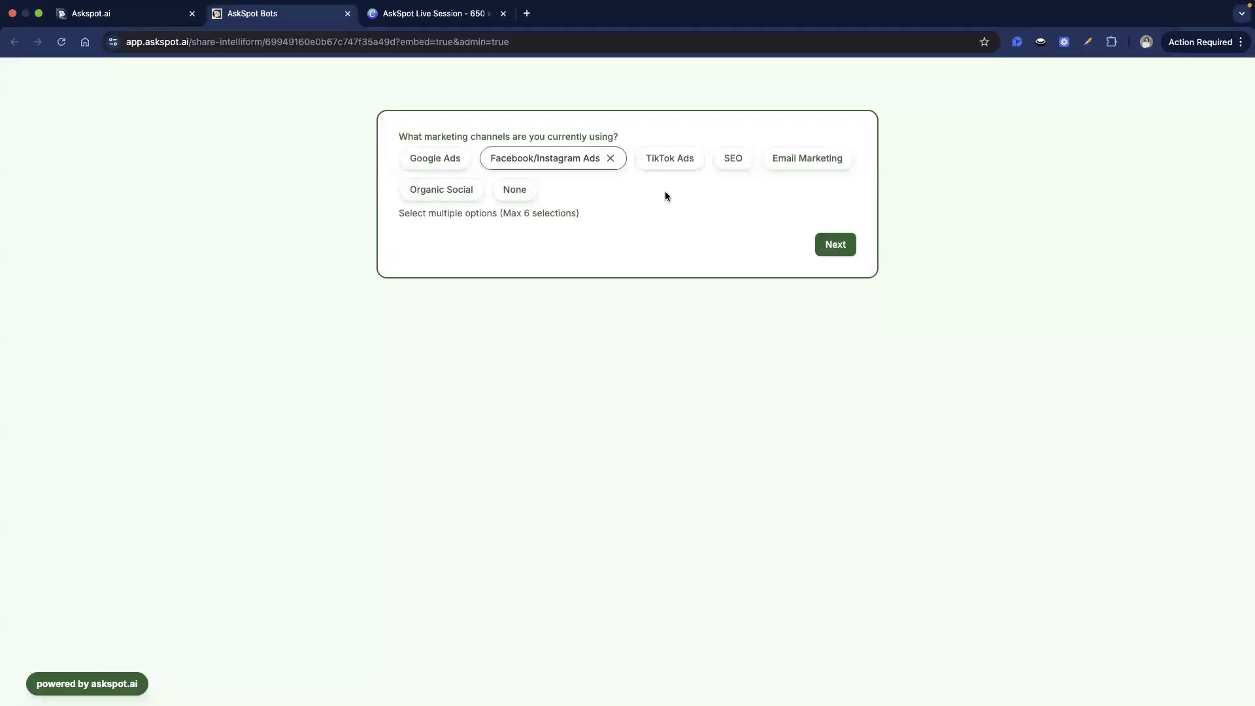
{"action": "left_click", "coordinate": [719, 161]}
{"action": "left_click", "coordinate": [691, 162]}
{"action": "left_click", "coordinate": [834, 244]}
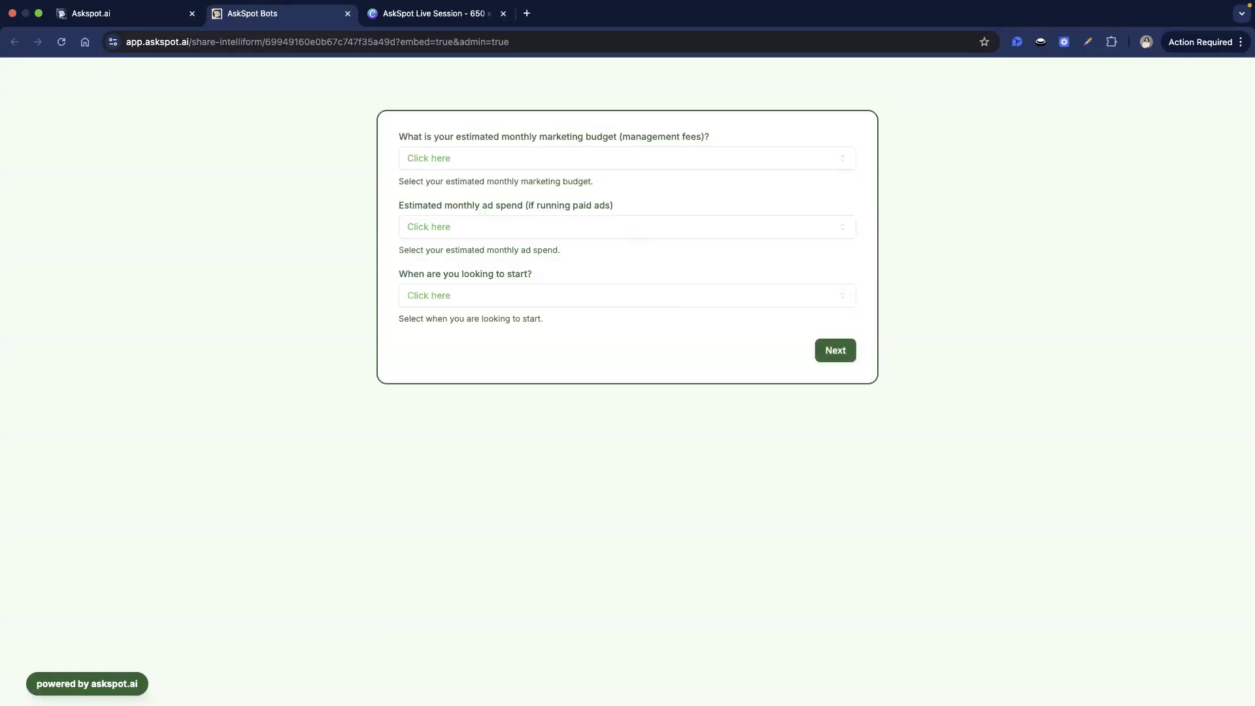
- Set a $3,000–$7,000 budget, $2,000–$5,000 ad spend and a Within 30 Days start
{"action": "left_click", "coordinate": [527, 157]}
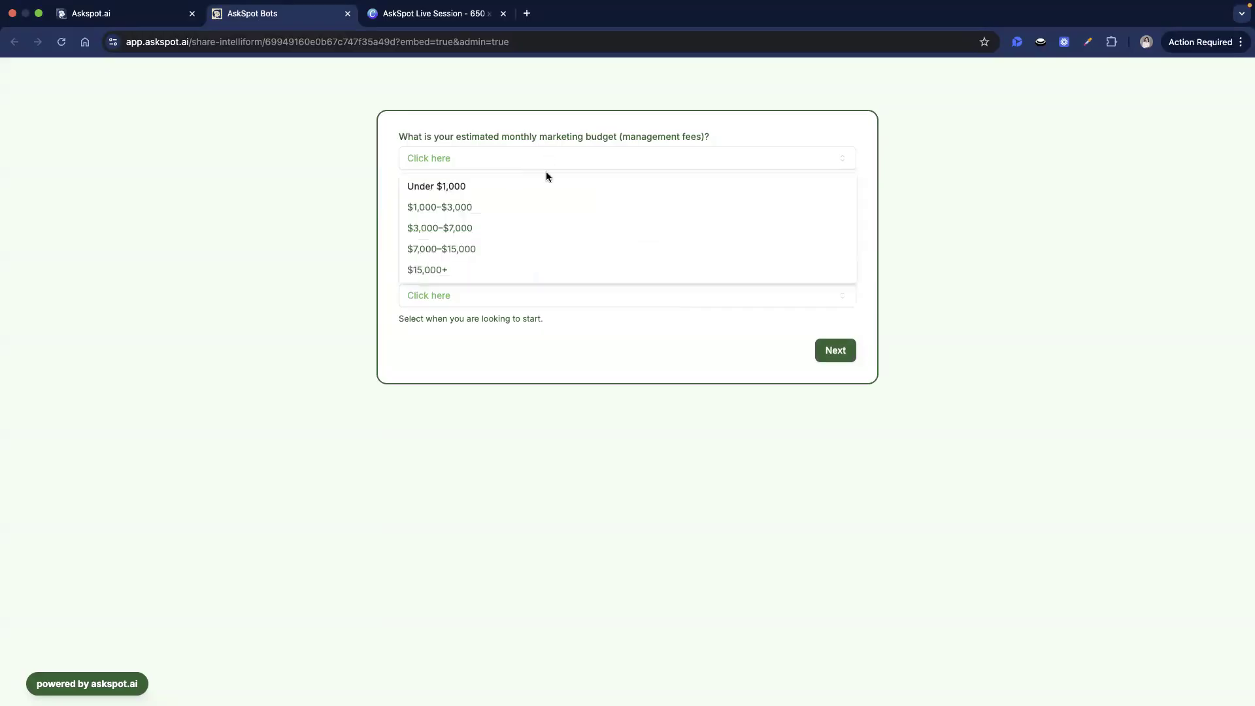
{"action": "left_click", "coordinate": [471, 228]}
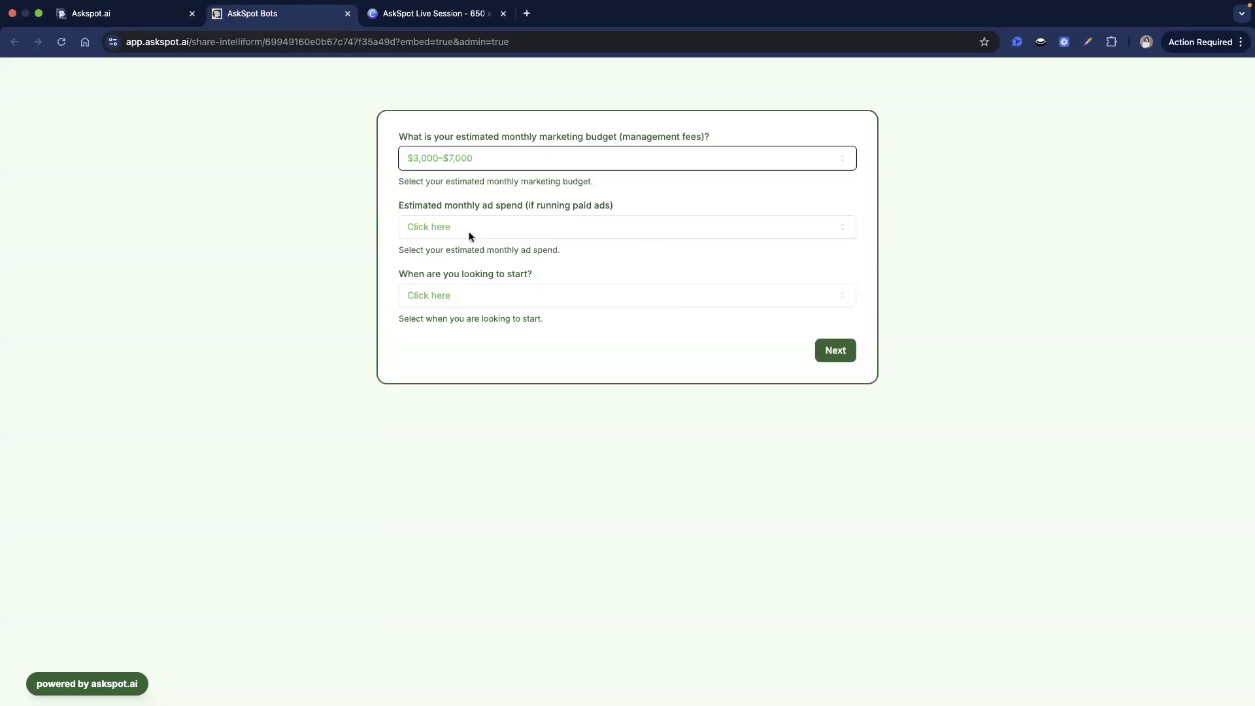
{"action": "left_click", "coordinate": [468, 230]}
{"action": "left_click", "coordinate": [453, 298]}
{"action": "left_click", "coordinate": [453, 297]}
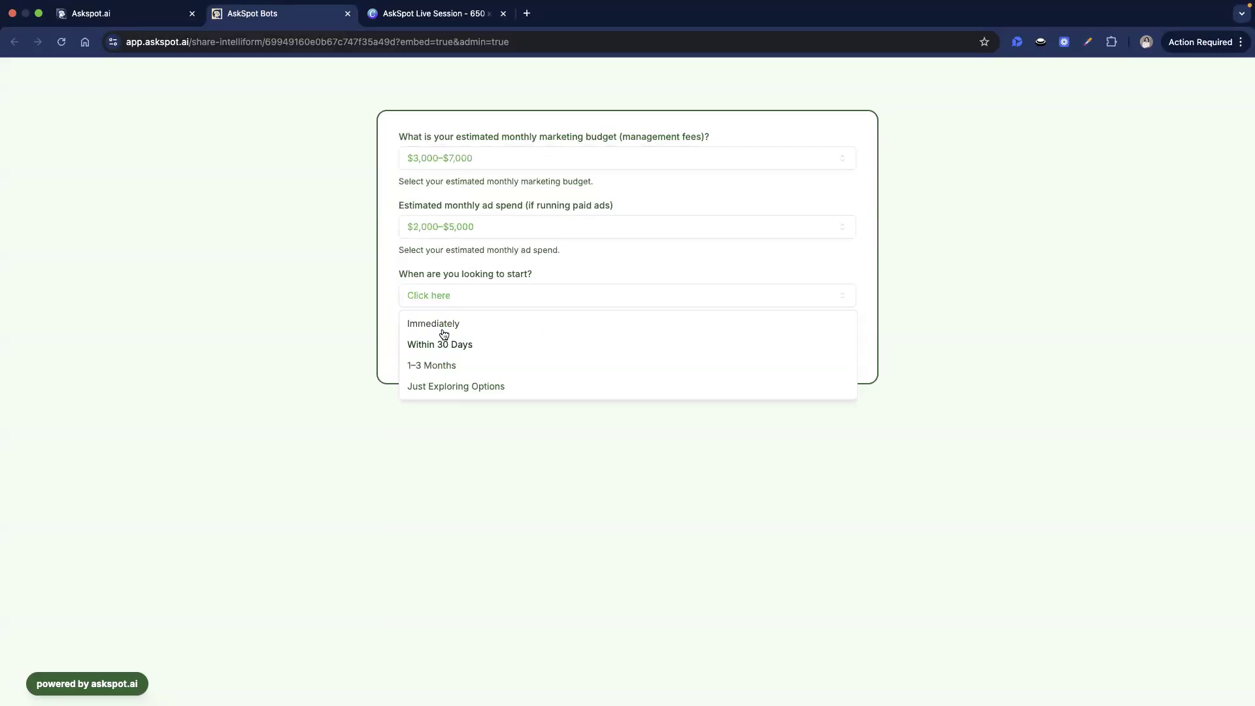
{"action": "left_click", "coordinate": [453, 344]}
{"action": "left_click", "coordinate": [851, 350]}
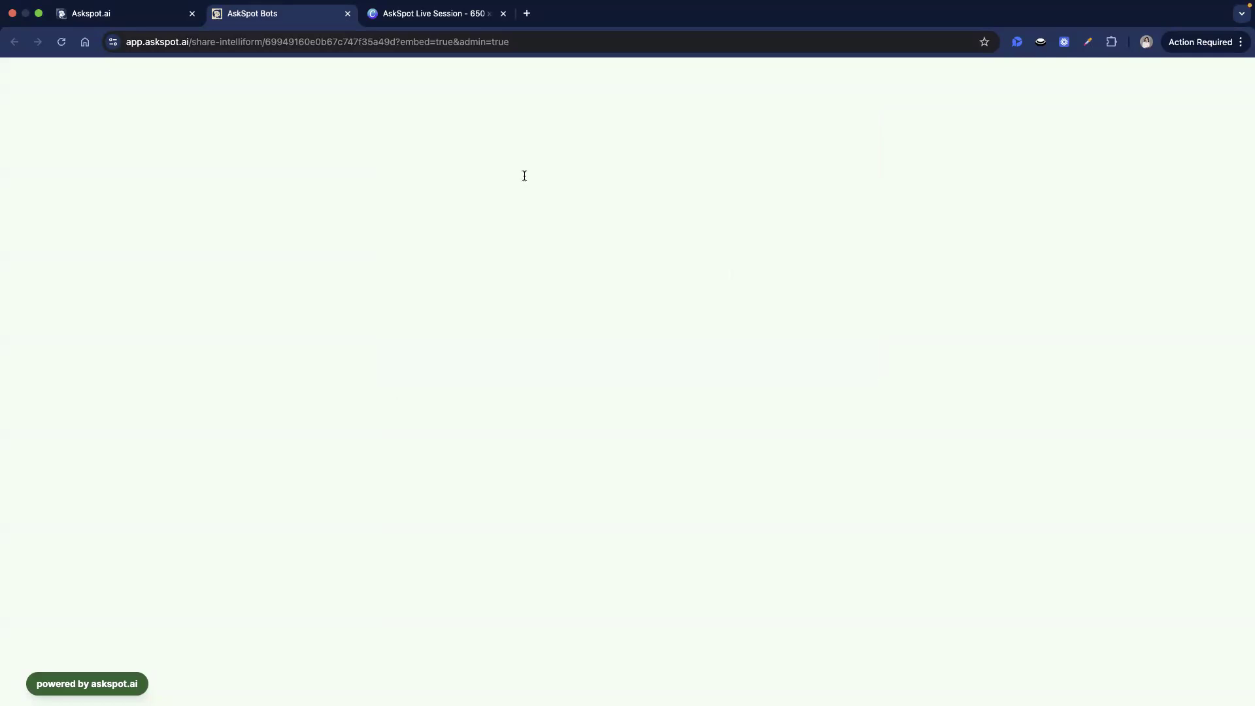
- Answer Yes as primary decision maker and submit to generate the Client Project Assessment
{"action": "left_click", "coordinate": [512, 154]}
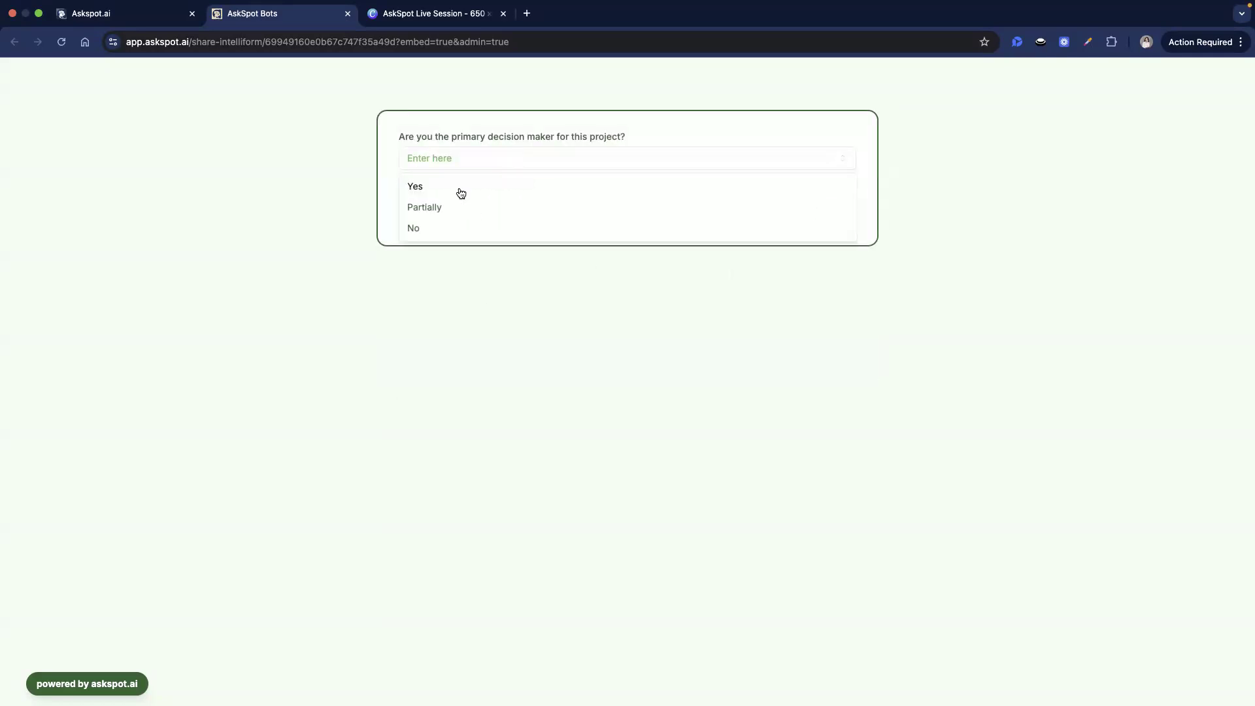
{"action": "left_click", "coordinate": [645, 193]}
{"action": "left_click", "coordinate": [828, 214]}
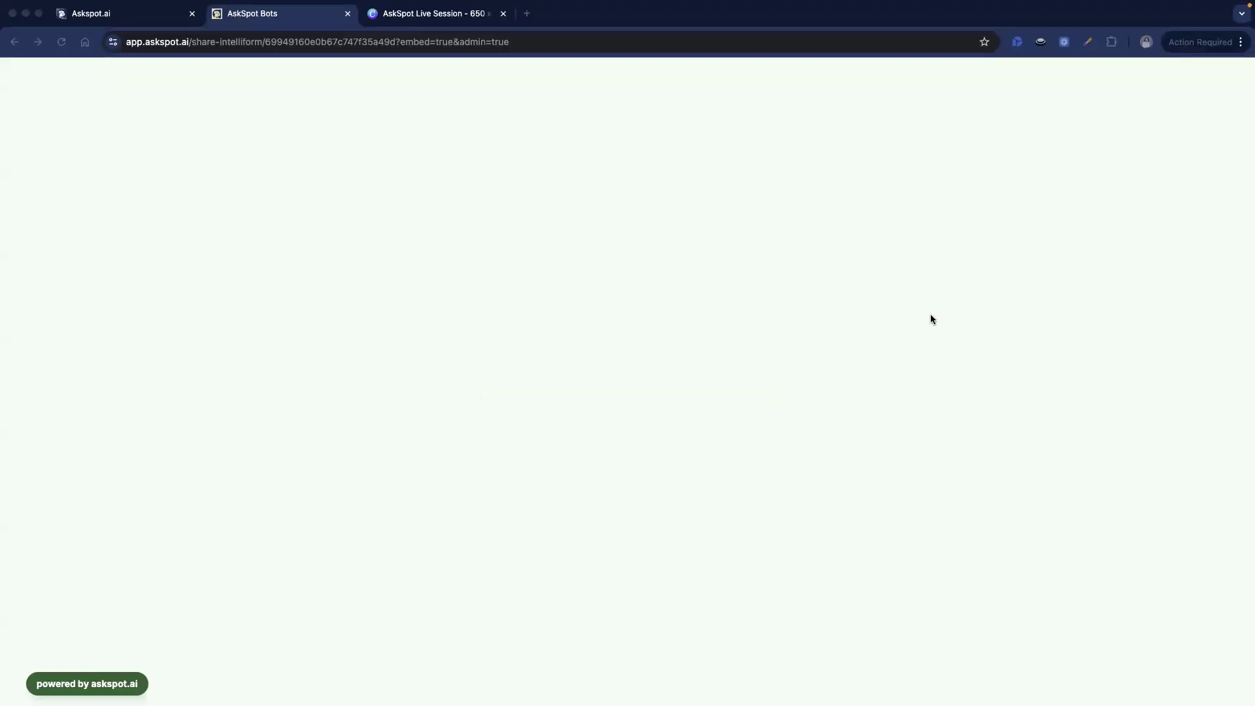
{"action": "scroll", "coordinate": [653, 347], "scroll_direction": "down", "scroll_amount": 1}
{"action": "scroll", "coordinate": [639, 245], "scroll_direction": "up", "scroll_amount": 1}
{"action": "left_click", "coordinate": [493, 158]}
{"action": "triple_click", "coordinate": [492, 158]}
{"action": "left_click", "coordinate": [637, 259]}
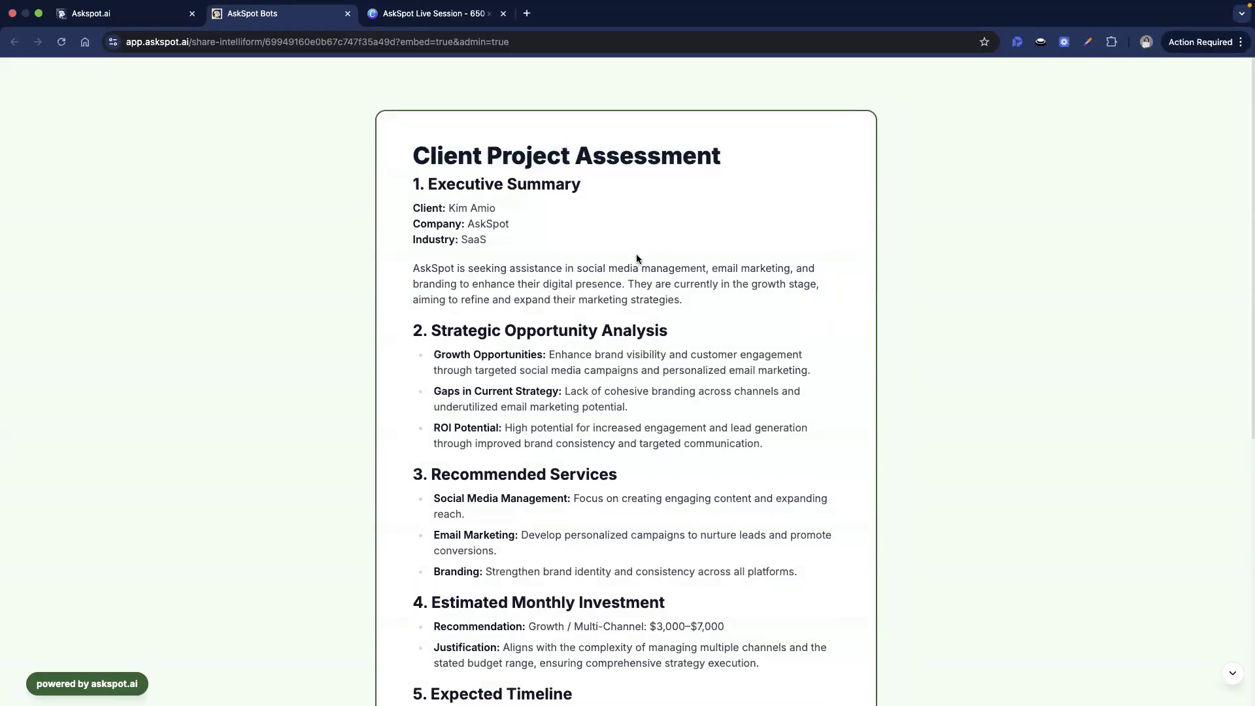
{"action": "scroll", "coordinate": [560, 242], "scroll_direction": "down", "scroll_amount": 1}
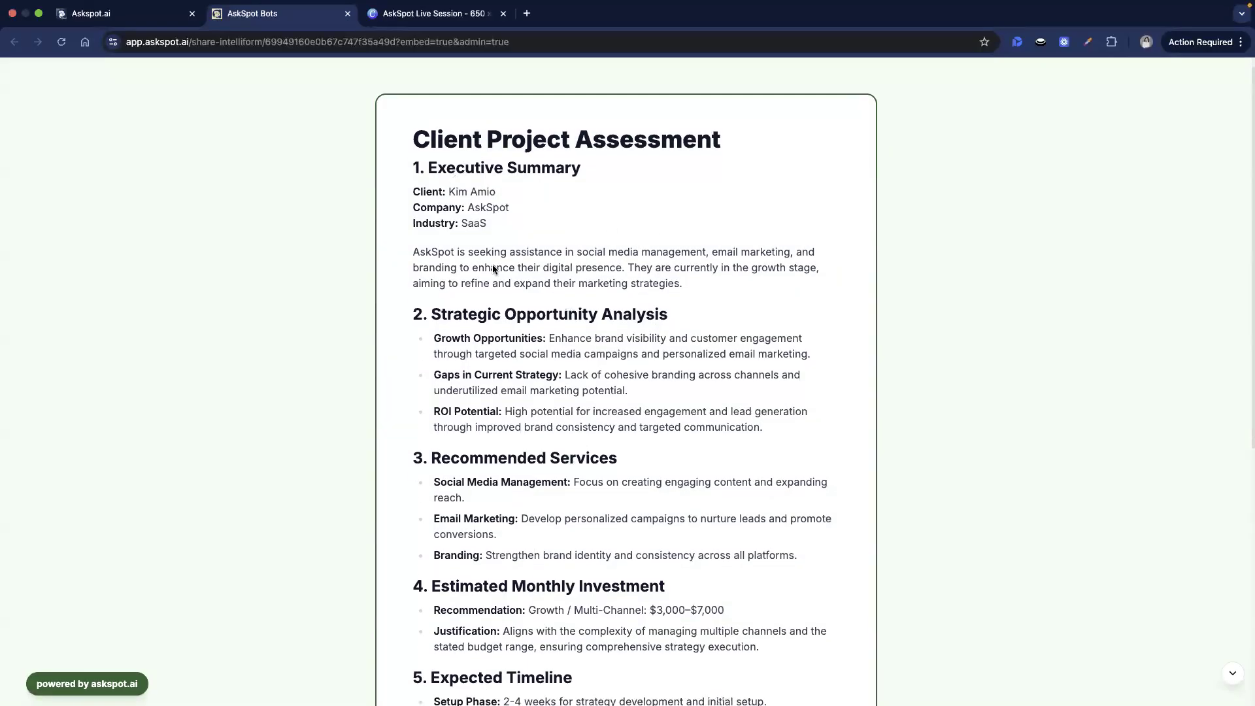
{"action": "scroll", "coordinate": [533, 233], "scroll_direction": "down", "scroll_amount": 2}
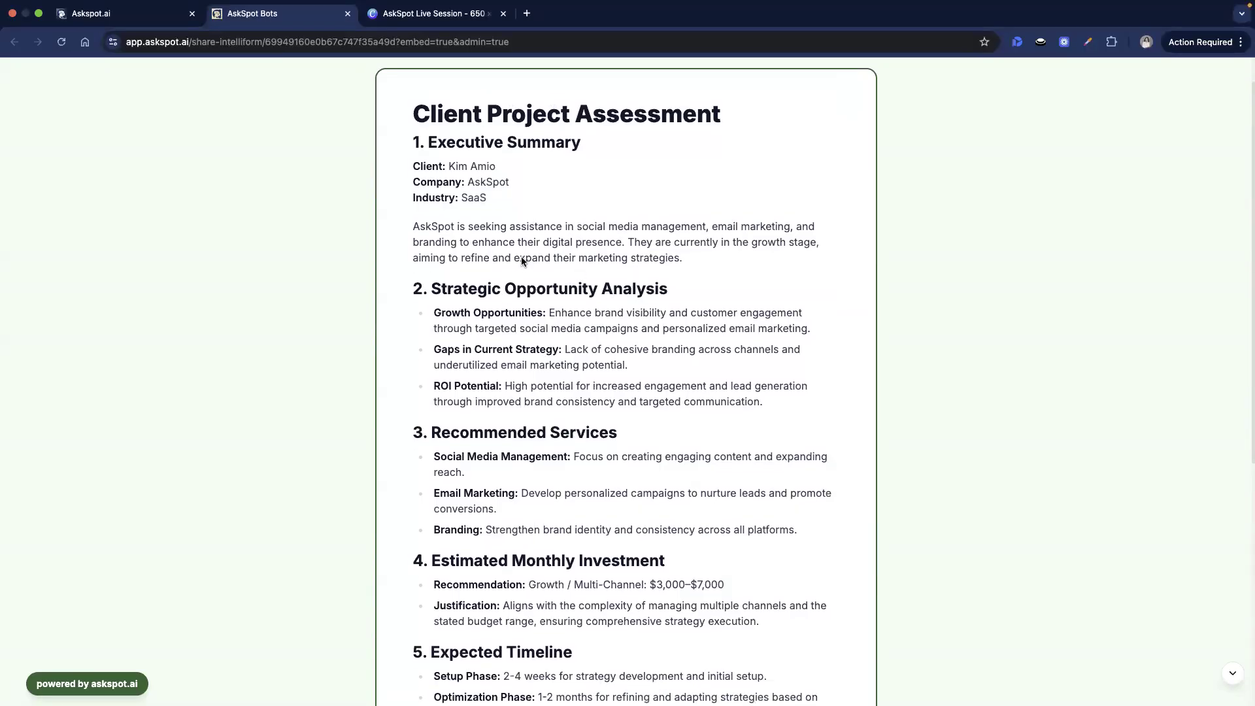
{"action": "scroll", "coordinate": [523, 262], "scroll_direction": "down", "scroll_amount": 3}
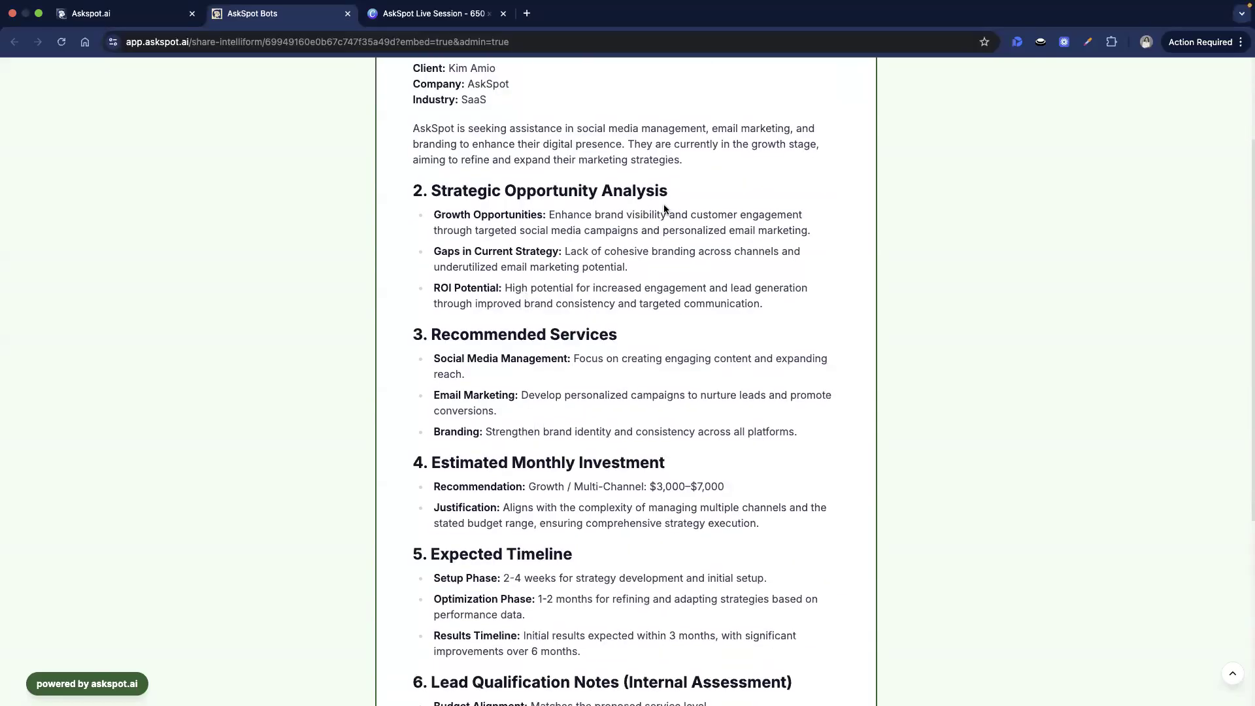
{"action": "scroll", "coordinate": [571, 355], "scroll_direction": "down", "scroll_amount": 3}
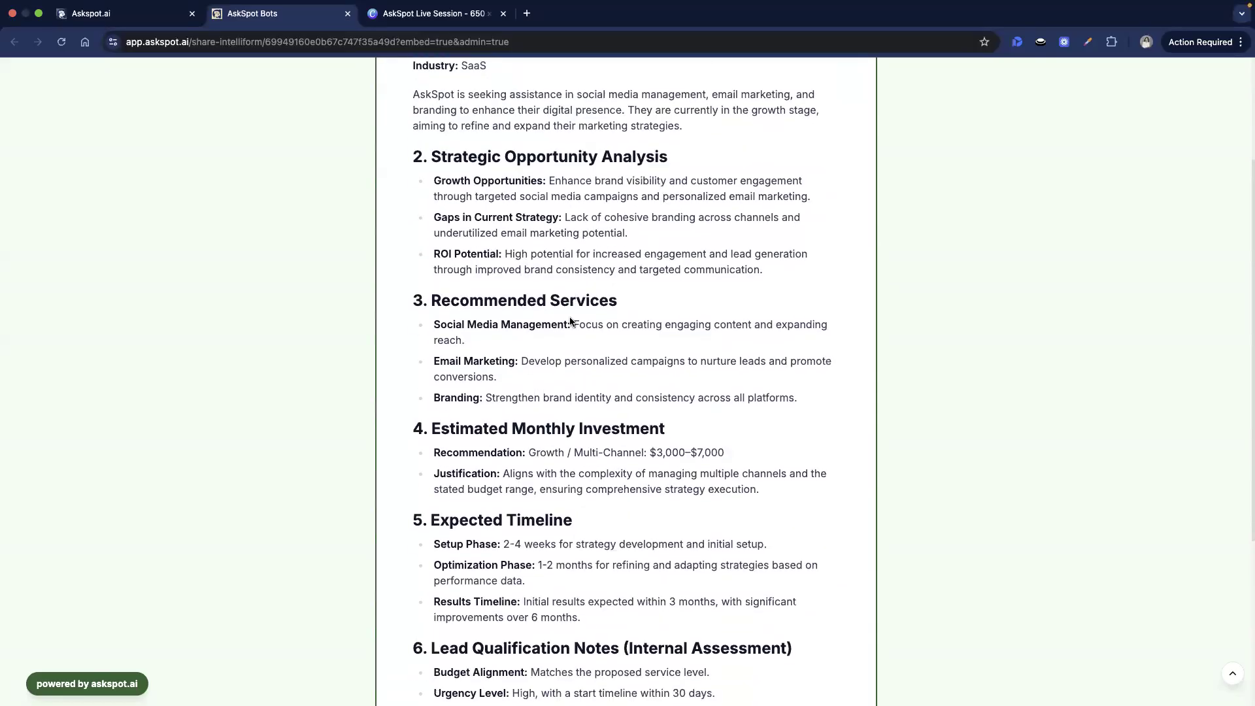
{"action": "scroll", "coordinate": [586, 283], "scroll_direction": "down", "scroll_amount": 6}
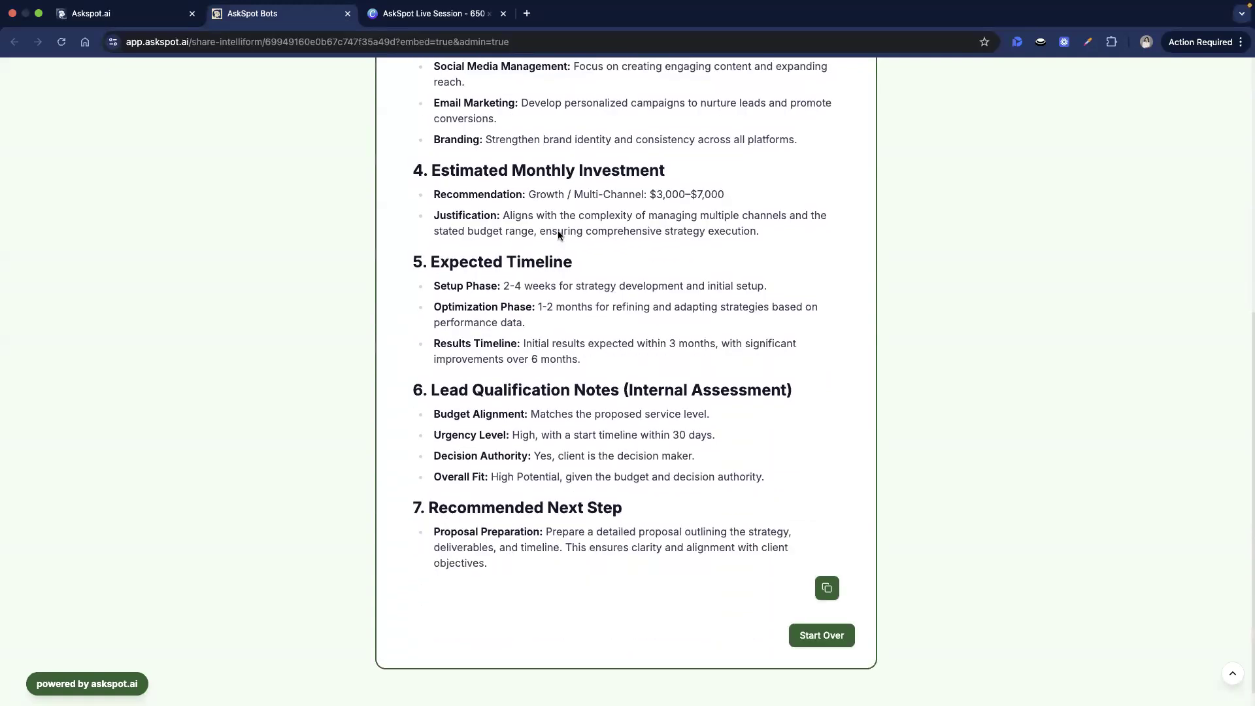
{"action": "double_click", "coordinate": [627, 171]}
{"action": "left_click", "coordinate": [585, 265]}
{"action": "triple_click", "coordinate": [571, 260]}
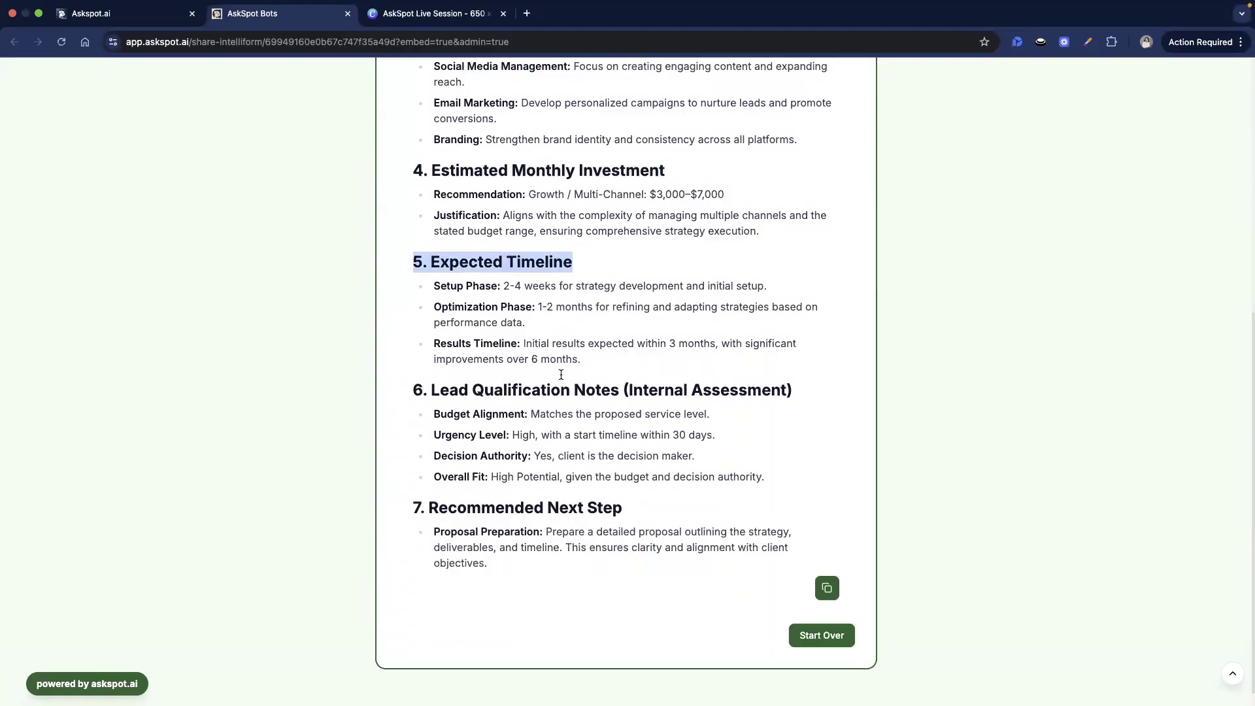
{"action": "triple_click", "coordinate": [526, 386]}
{"action": "left_click", "coordinate": [643, 407]}
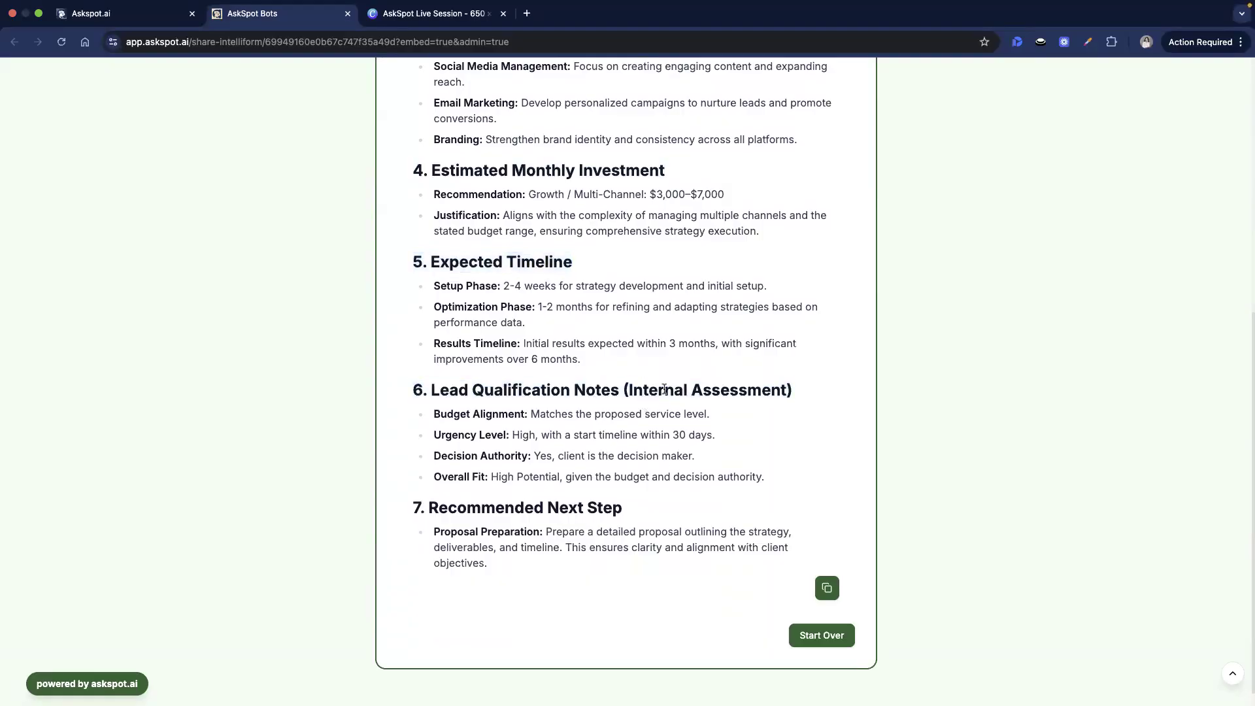
{"action": "triple_click", "coordinate": [590, 514]}
{"action": "left_click", "coordinate": [773, 475]}
{"action": "scroll", "coordinate": [773, 491], "scroll_direction": "up", "scroll_amount": 3}
{"action": "scroll", "coordinate": [737, 331], "scroll_direction": "up", "scroll_amount": 4}
{"action": "scroll", "coordinate": [714, 498], "scroll_direction": "down", "scroll_amount": 7}
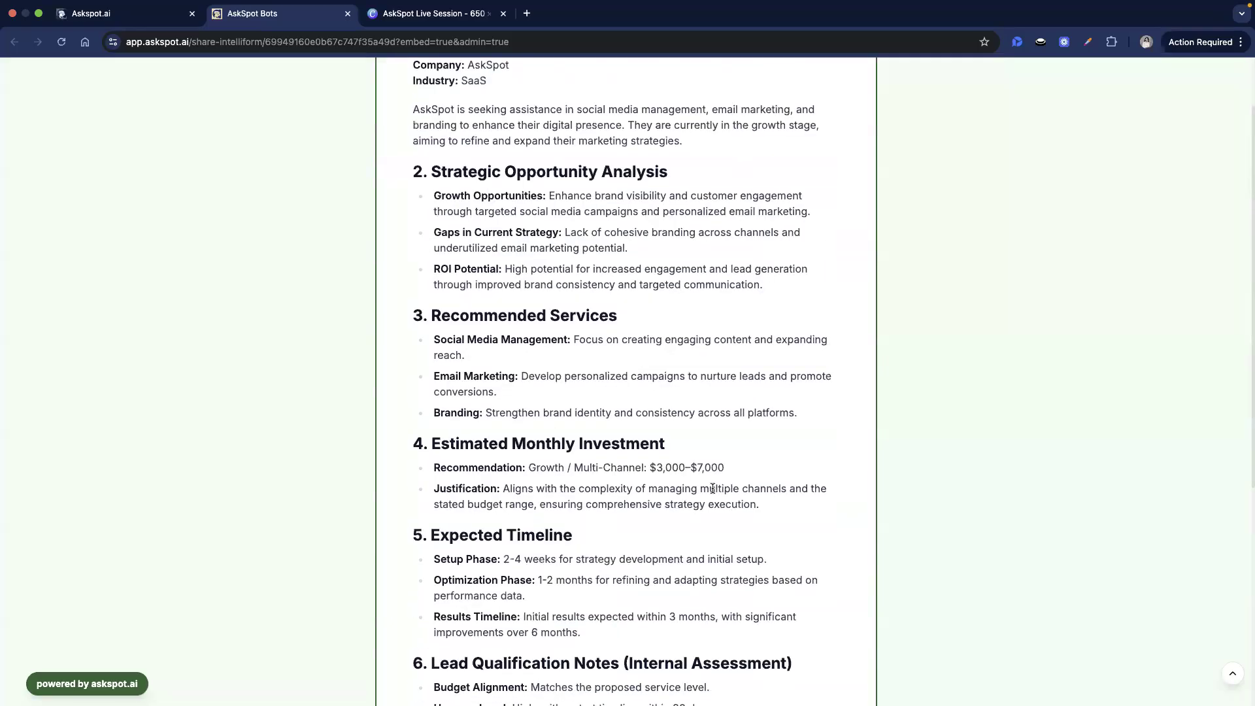
{"action": "scroll", "coordinate": [686, 524], "scroll_direction": "up", "scroll_amount": 7}
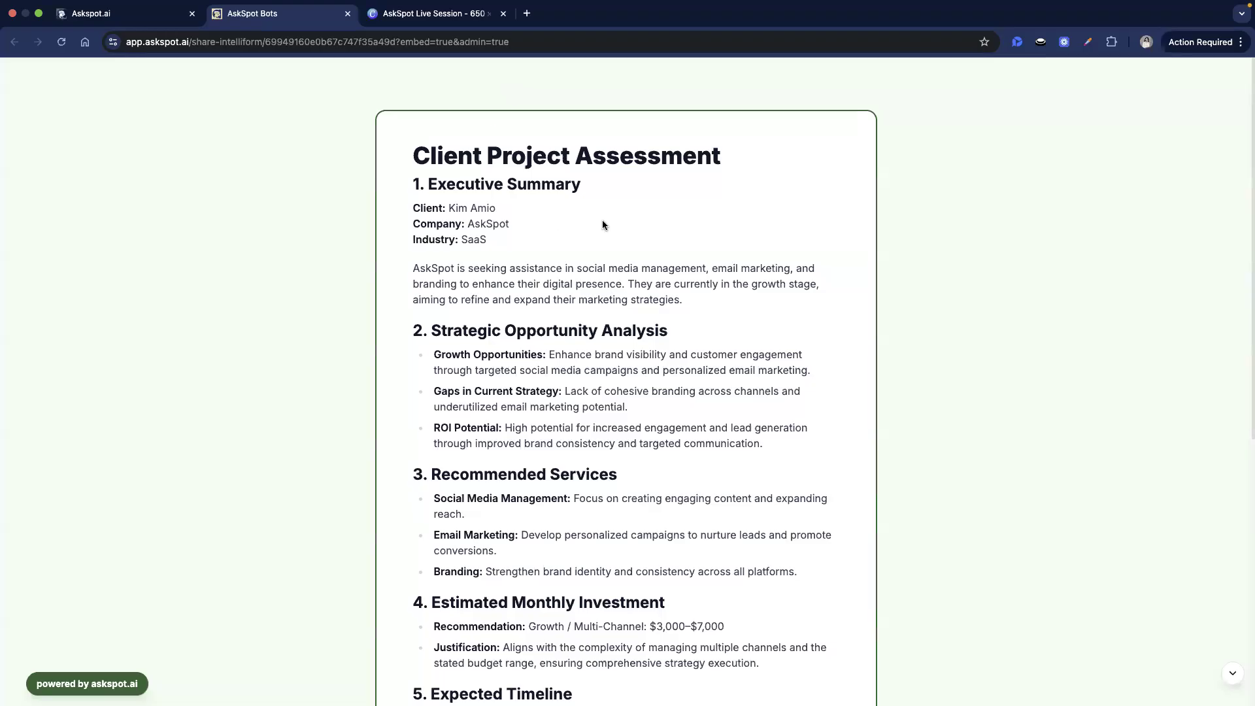
{"action": "left_click", "coordinate": [89, 10]}
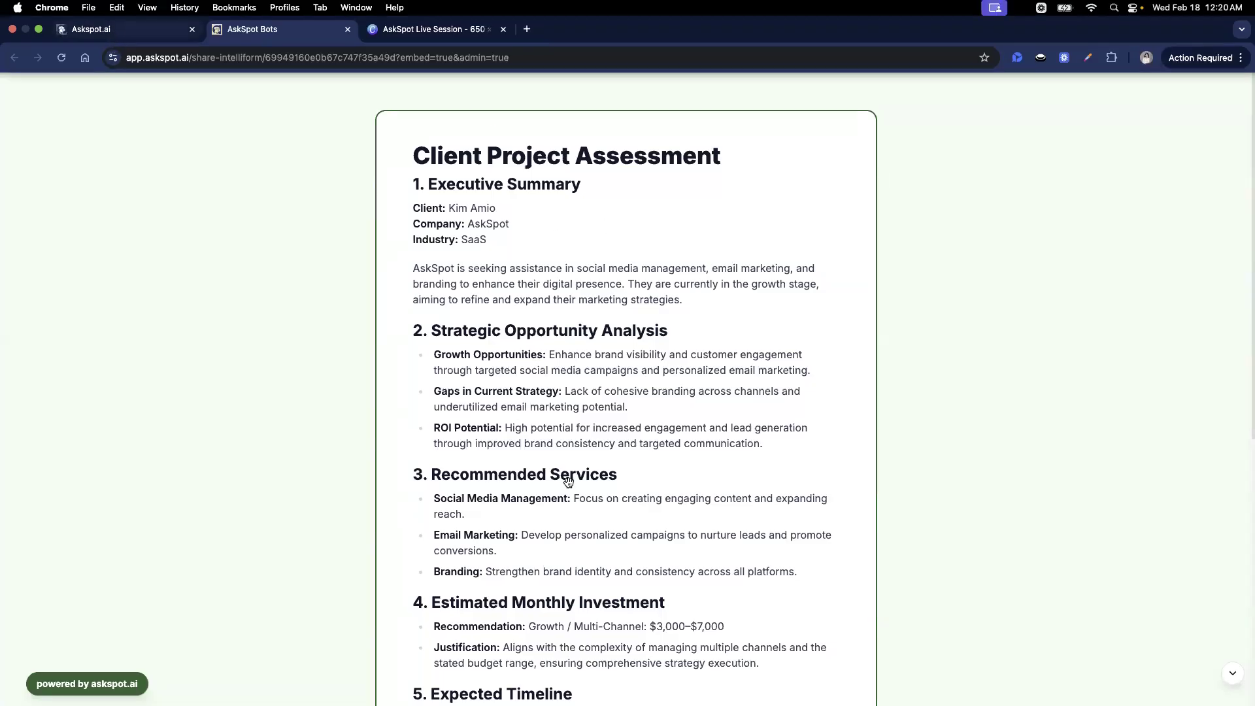
{"action": "left_click", "coordinate": [618, 152]}
{"action": "left_click", "coordinate": [374, 151]}
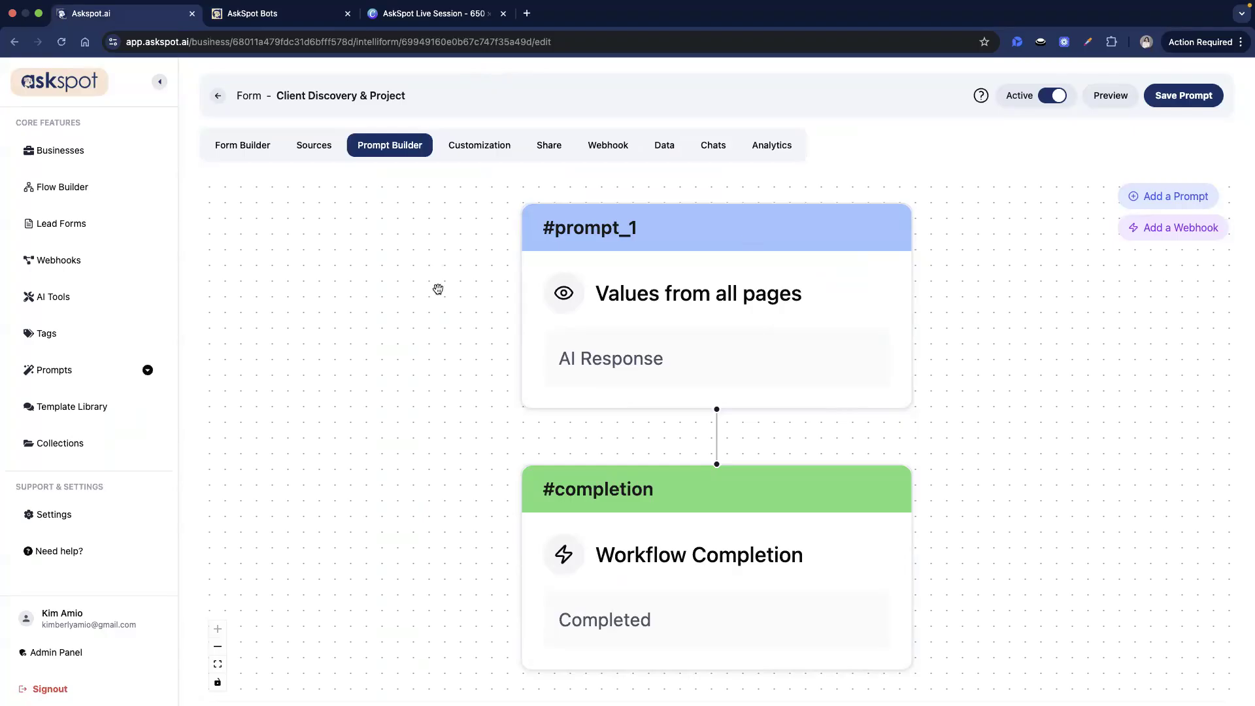
{"action": "left_click", "coordinate": [479, 157]}
{"action": "left_click", "coordinate": [444, 18]}
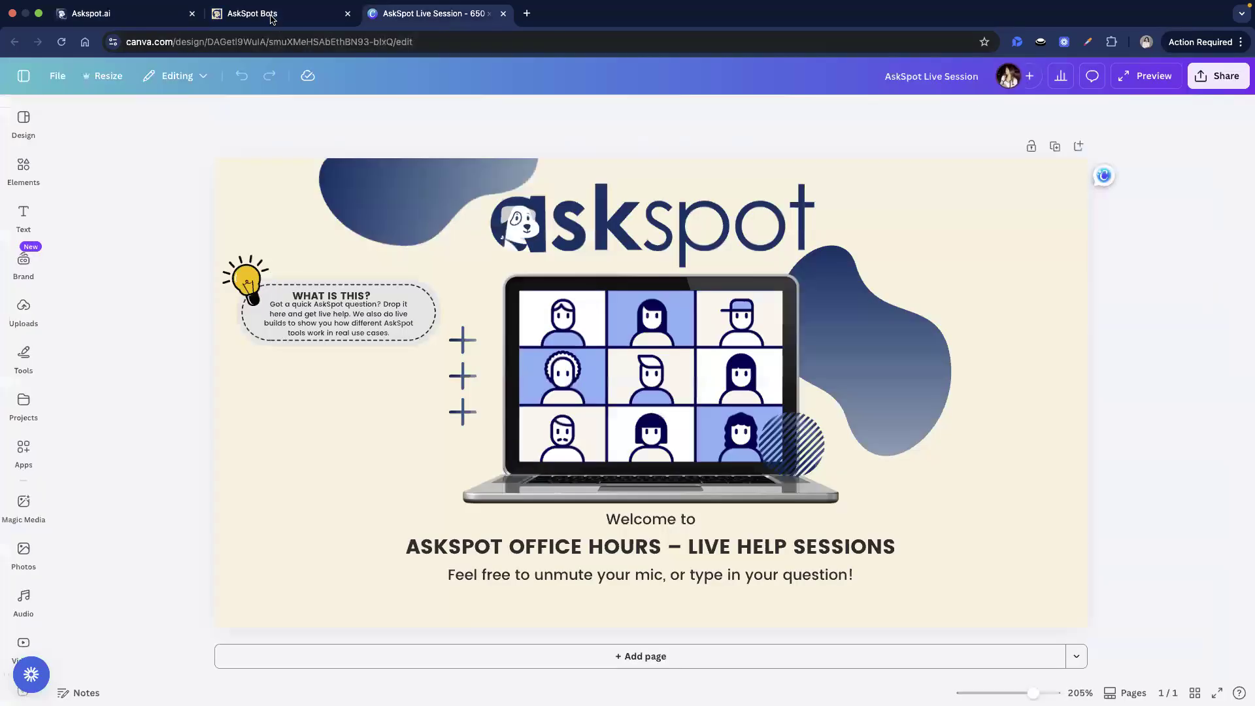
{"action": "left_click", "coordinate": [264, 14]}
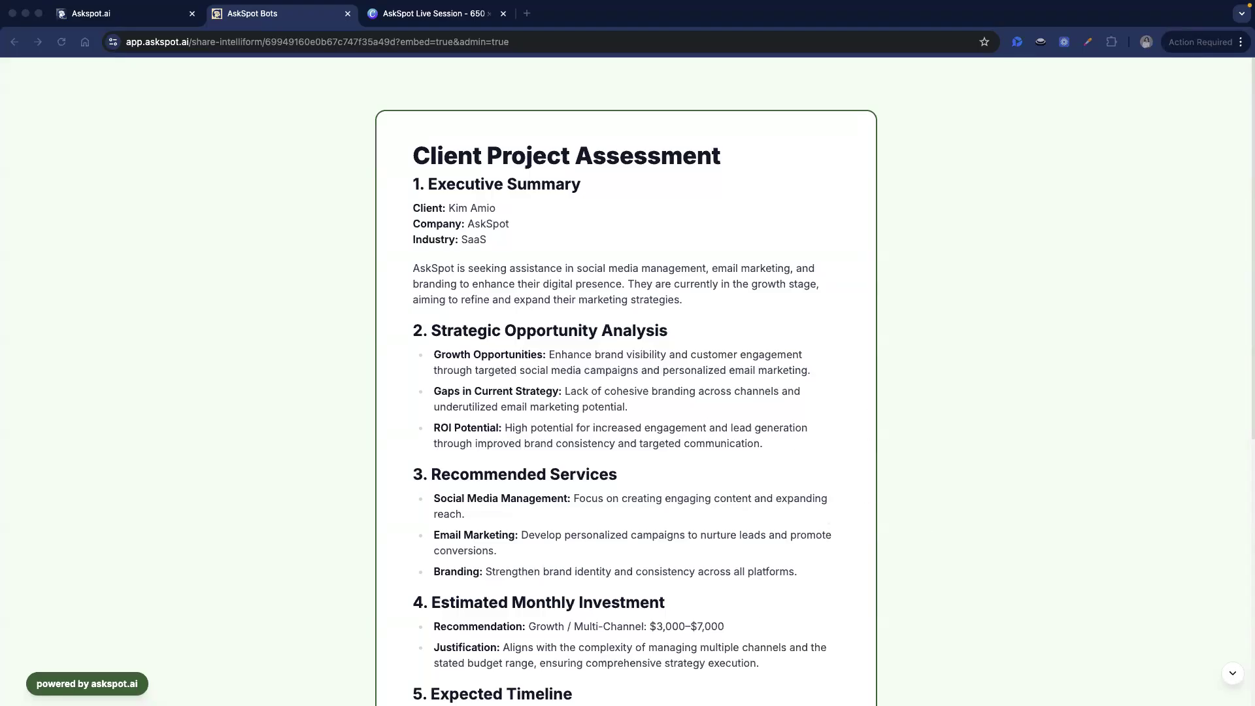
{"action": "scroll", "coordinate": [826, 279], "scroll_direction": "down", "scroll_amount": 2}
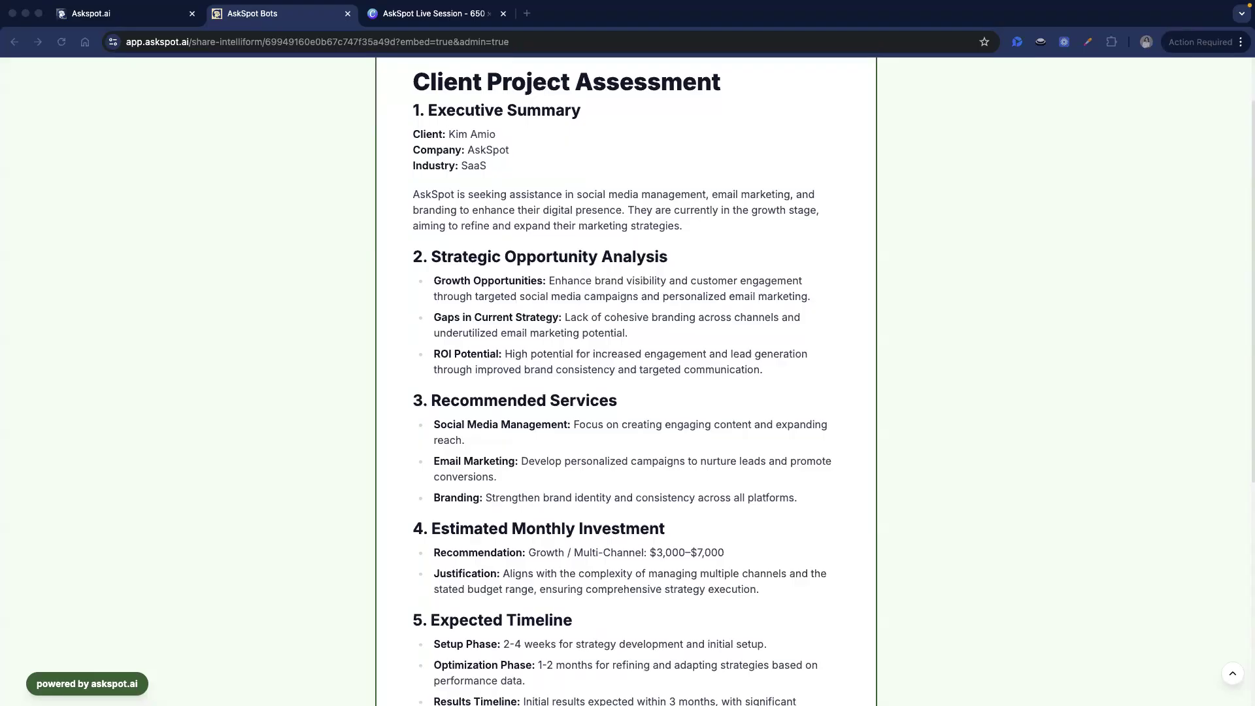
{"action": "scroll", "coordinate": [767, 437], "scroll_direction": "down", "scroll_amount": 5}
{"action": "scroll", "coordinate": [767, 437], "scroll_direction": "up", "scroll_amount": 6}
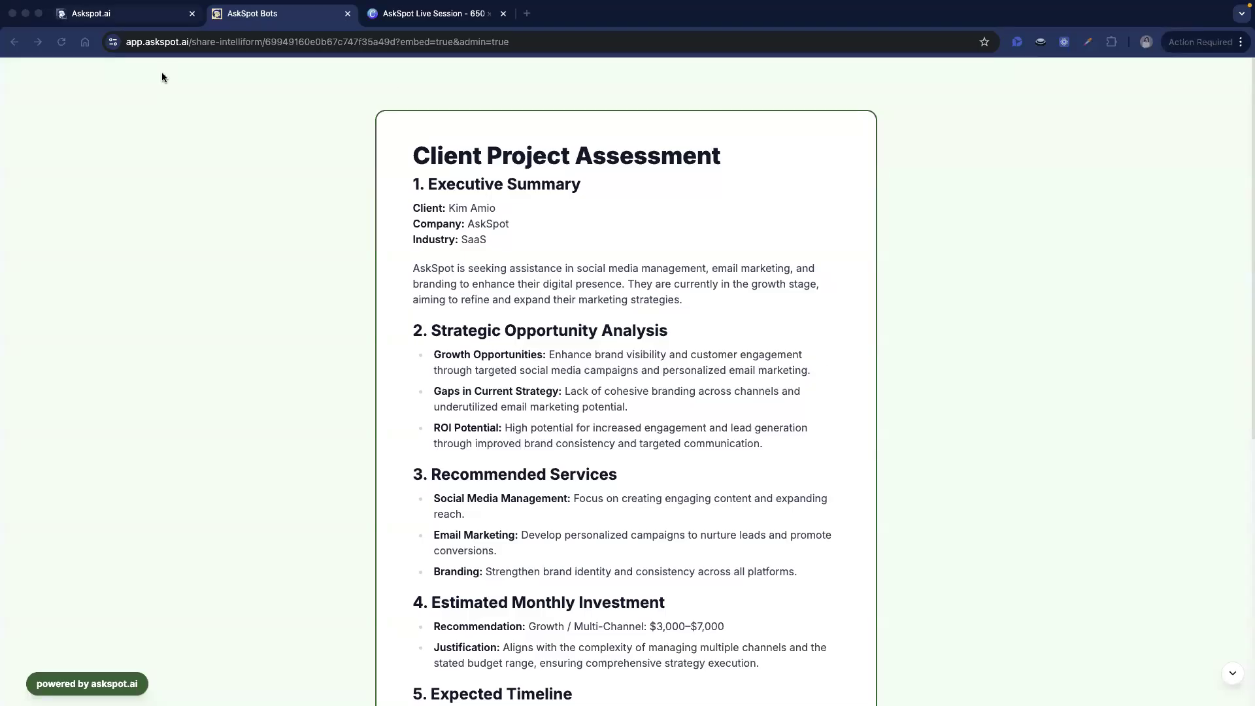
- From the Intelliforms list, copy the Client Discovery & Project form's duplicate page link via Share
{"action": "key", "text": "ctrl+shift+Tab"}
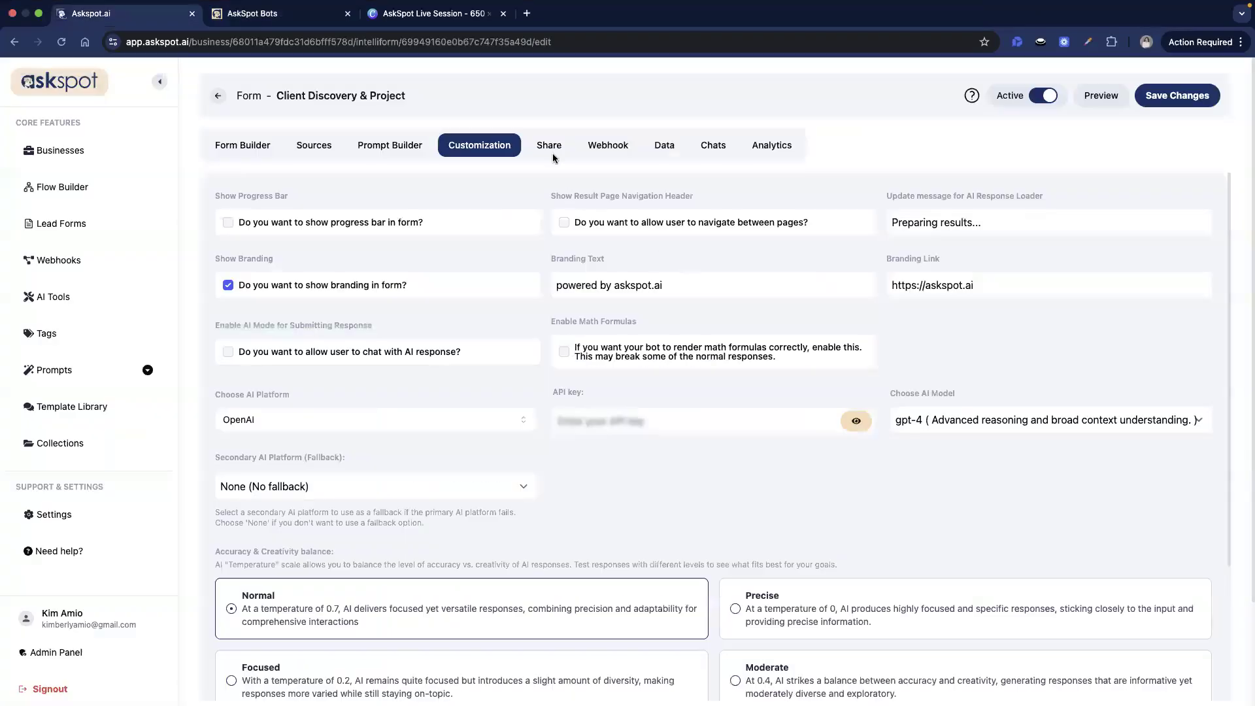
{"action": "left_click", "coordinate": [548, 145]}
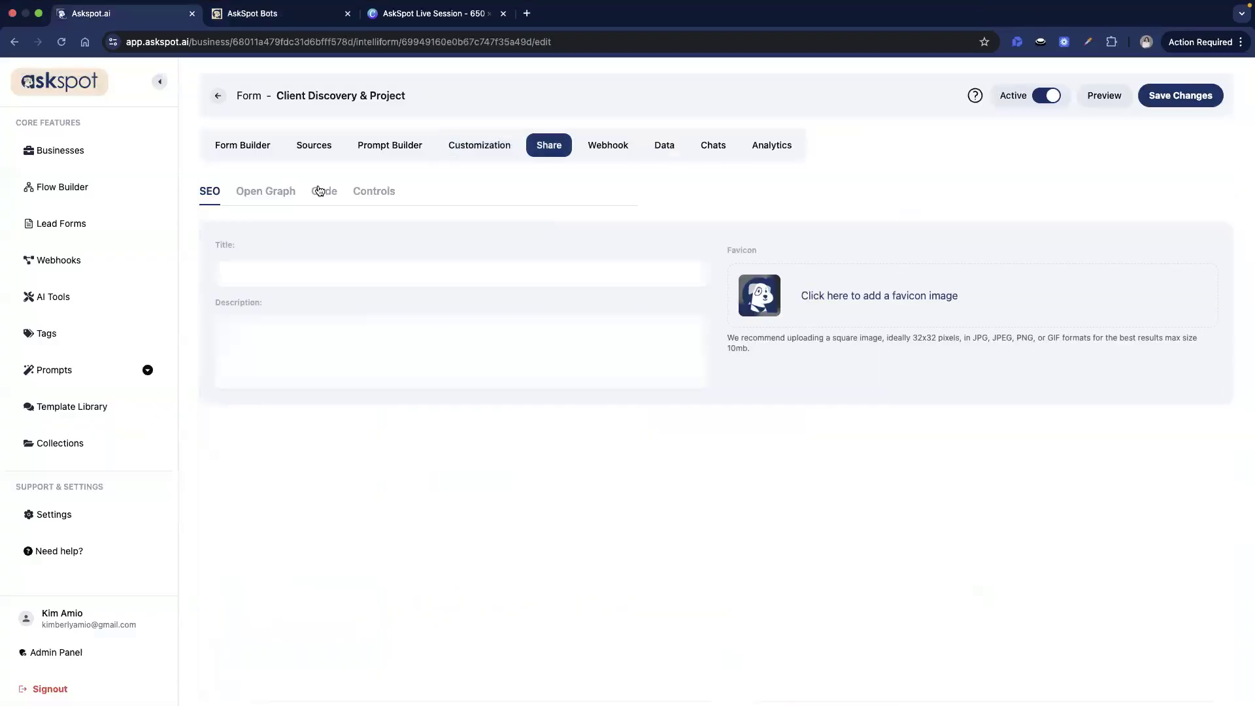
{"action": "left_click", "coordinate": [219, 96]}
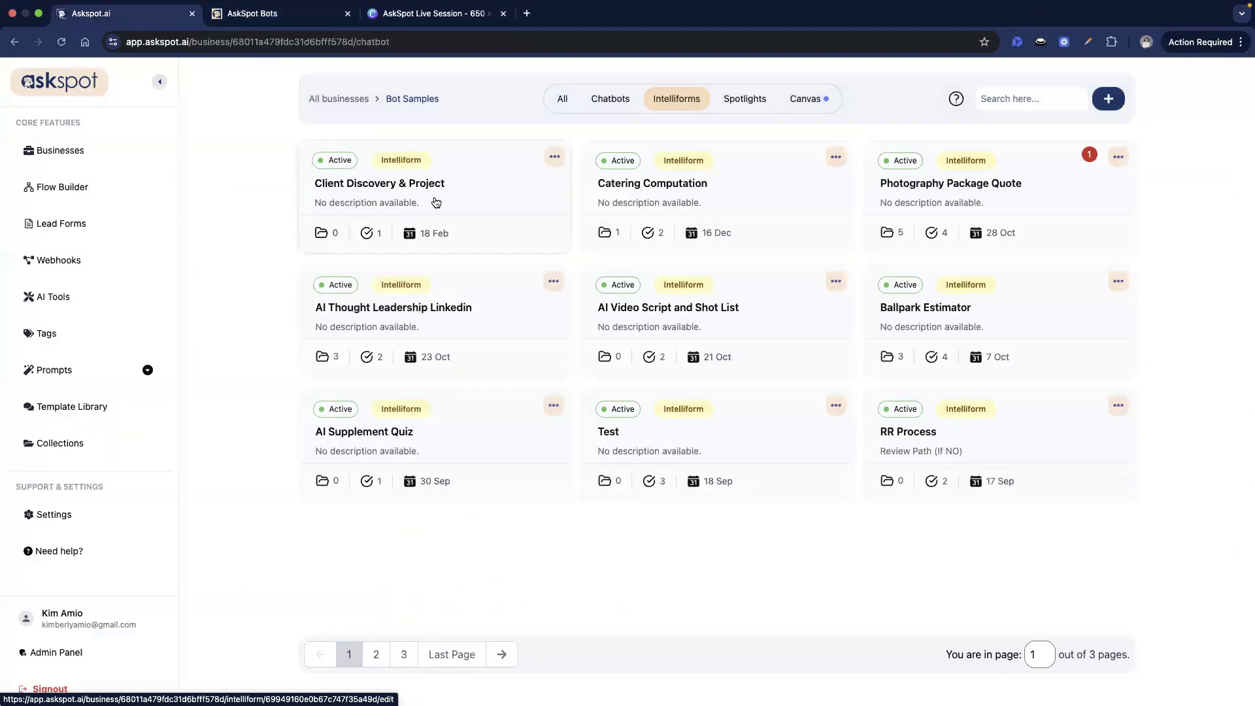
{"action": "left_click", "coordinate": [436, 200]}
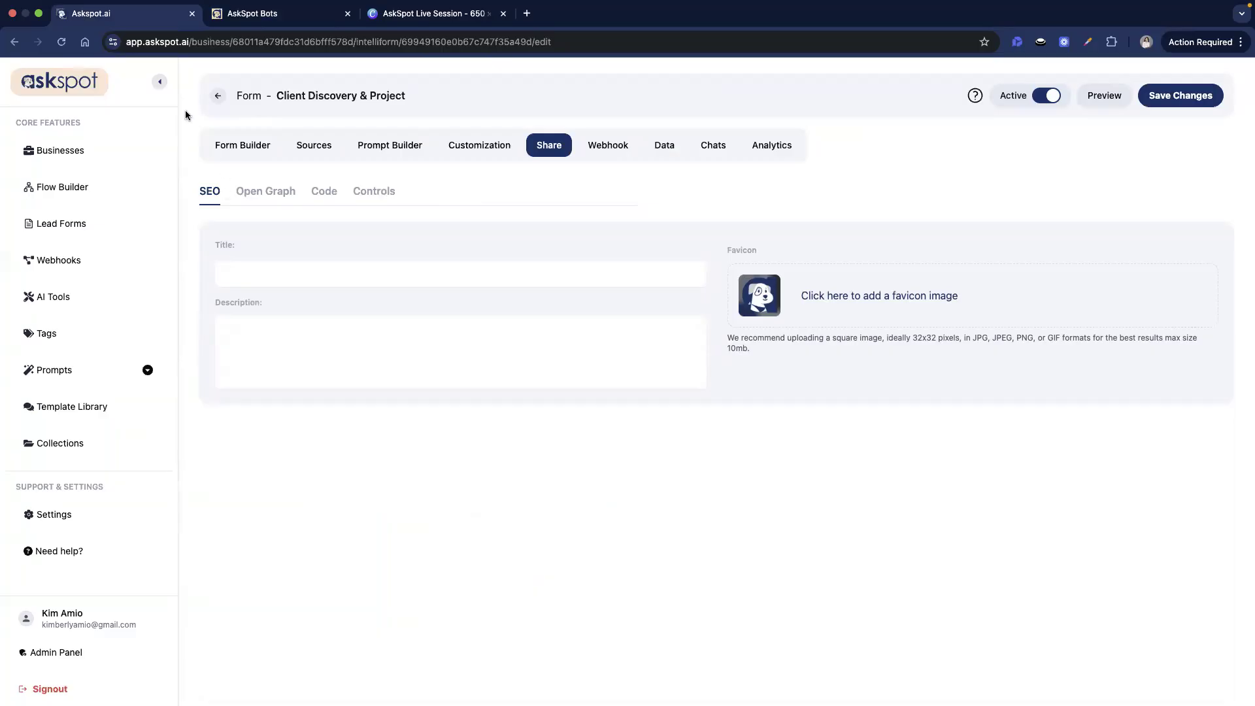
{"action": "left_click", "coordinate": [223, 99]}
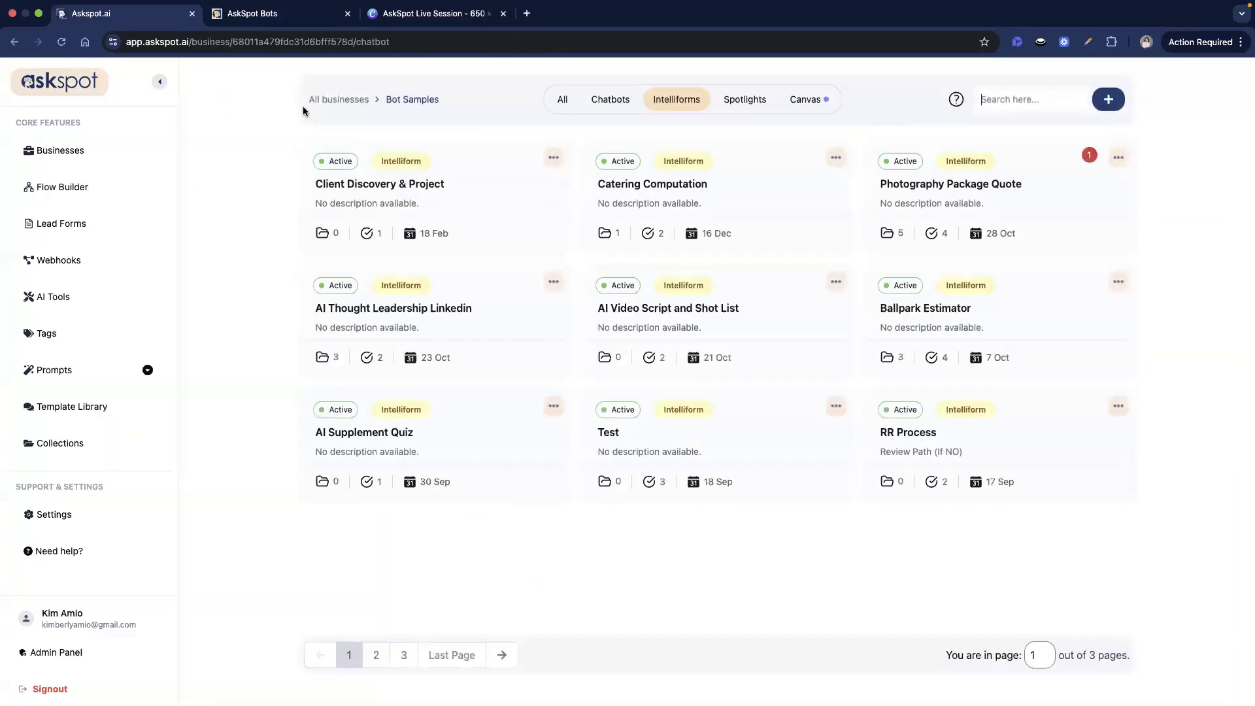
{"action": "left_click", "coordinate": [553, 157]}
{"action": "left_click", "coordinate": [532, 307]}
{"action": "left_click", "coordinate": [628, 450]}
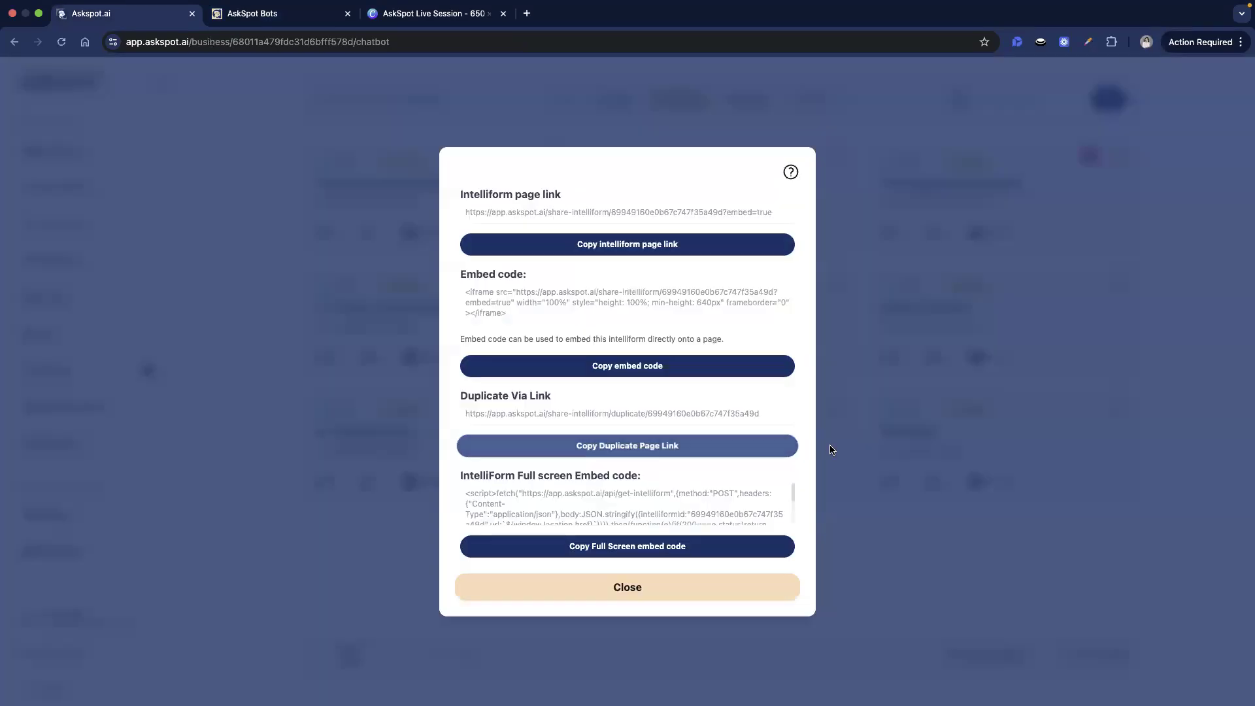
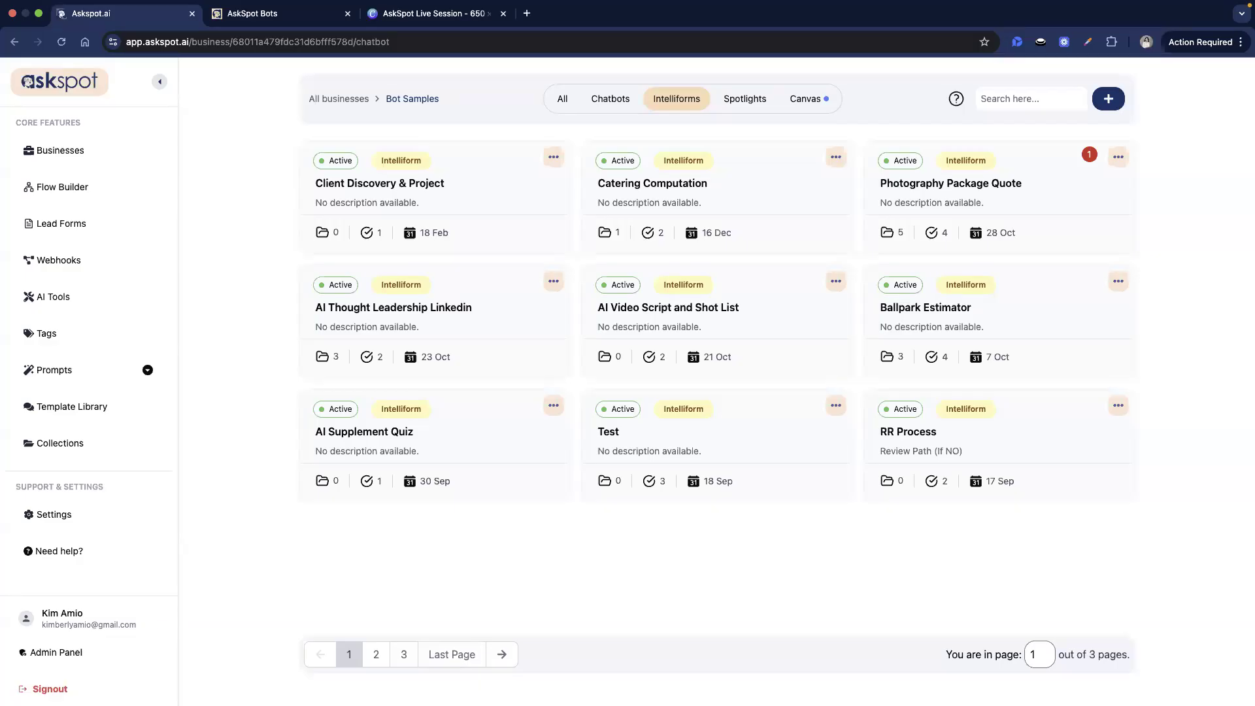
- Open the Client Discovery & Project card from the Bot Samples Intelliforms list
{"action": "left_click", "coordinate": [462, 173]}
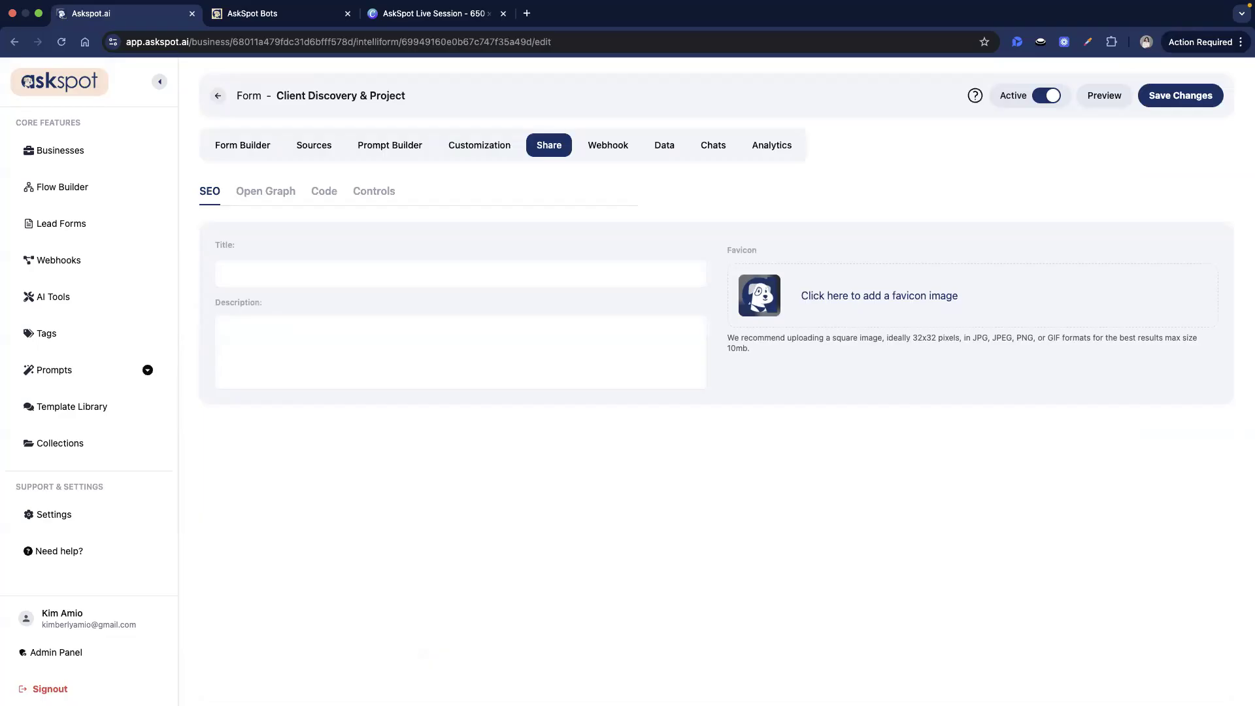
- Reload the page and reopen the Data tab to show the 18 February, 2026 submission
{"action": "left_click", "coordinate": [309, 145]}
{"action": "left_click", "coordinate": [664, 144]}
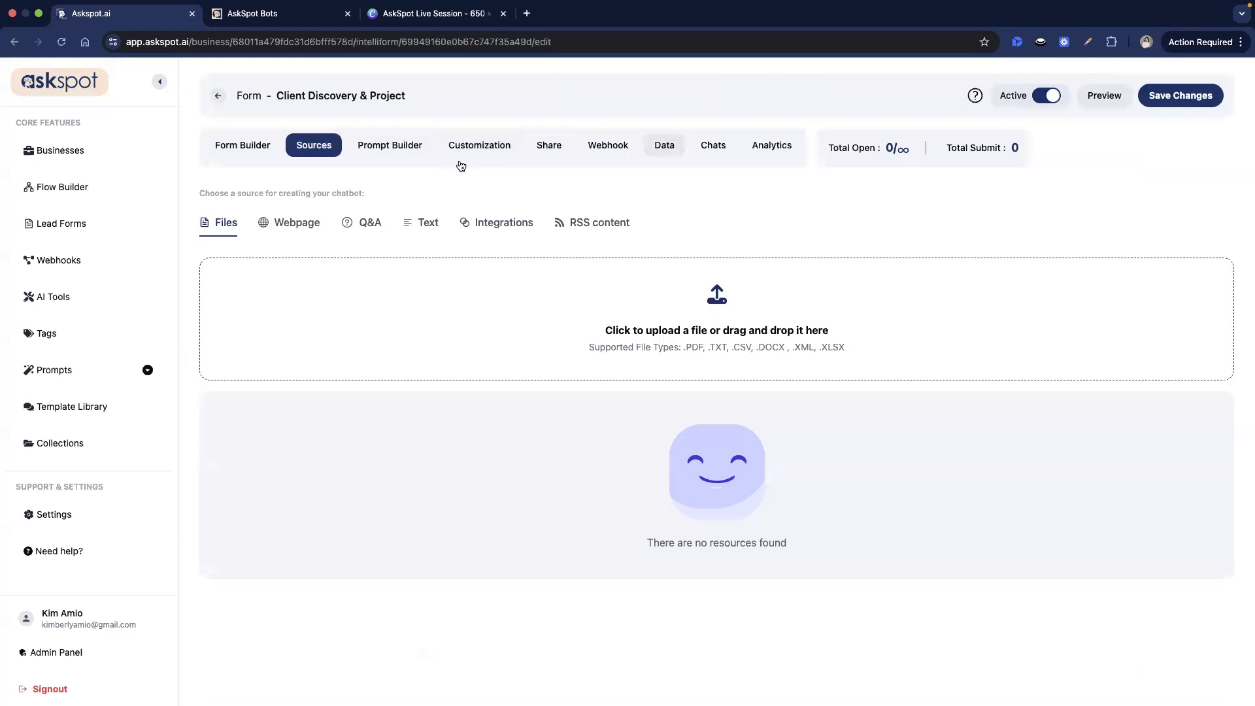
{"action": "left_click", "coordinate": [59, 42]}
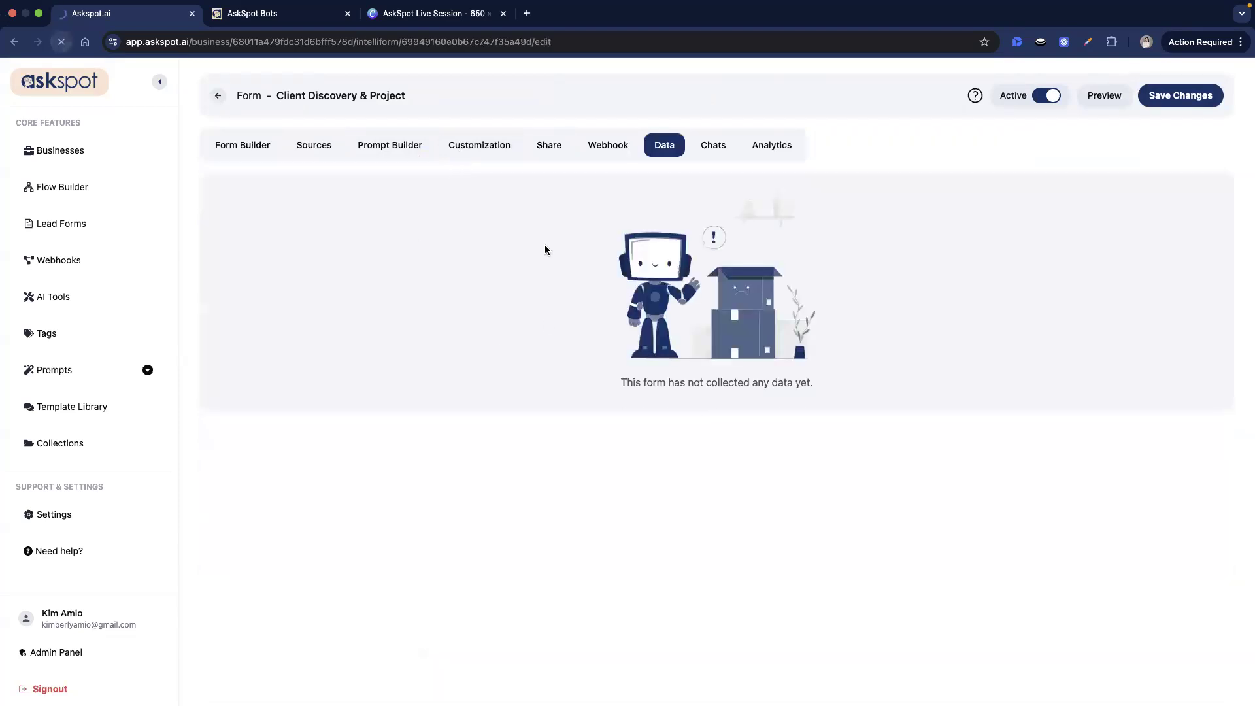
{"action": "left_click", "coordinate": [663, 147]}
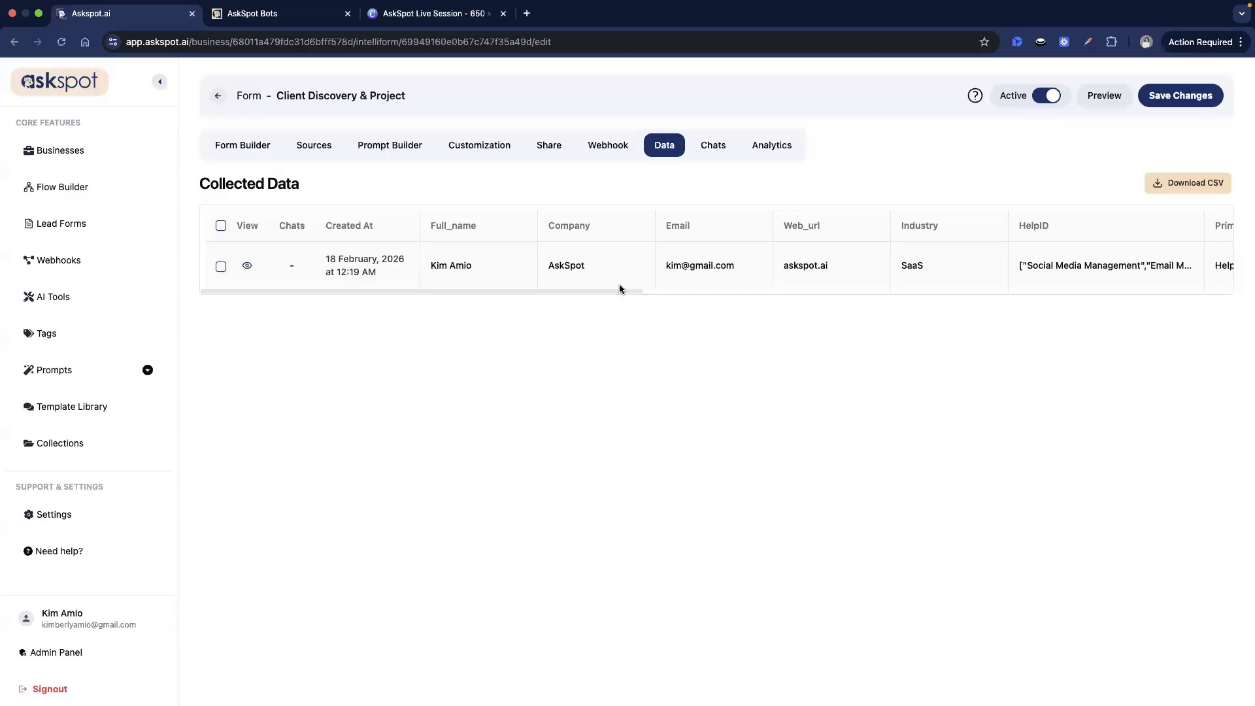
{"action": "left_click_drag", "start_coordinate": [618, 292], "coordinate": [426, 330]}
{"action": "left_click", "coordinate": [247, 264]}
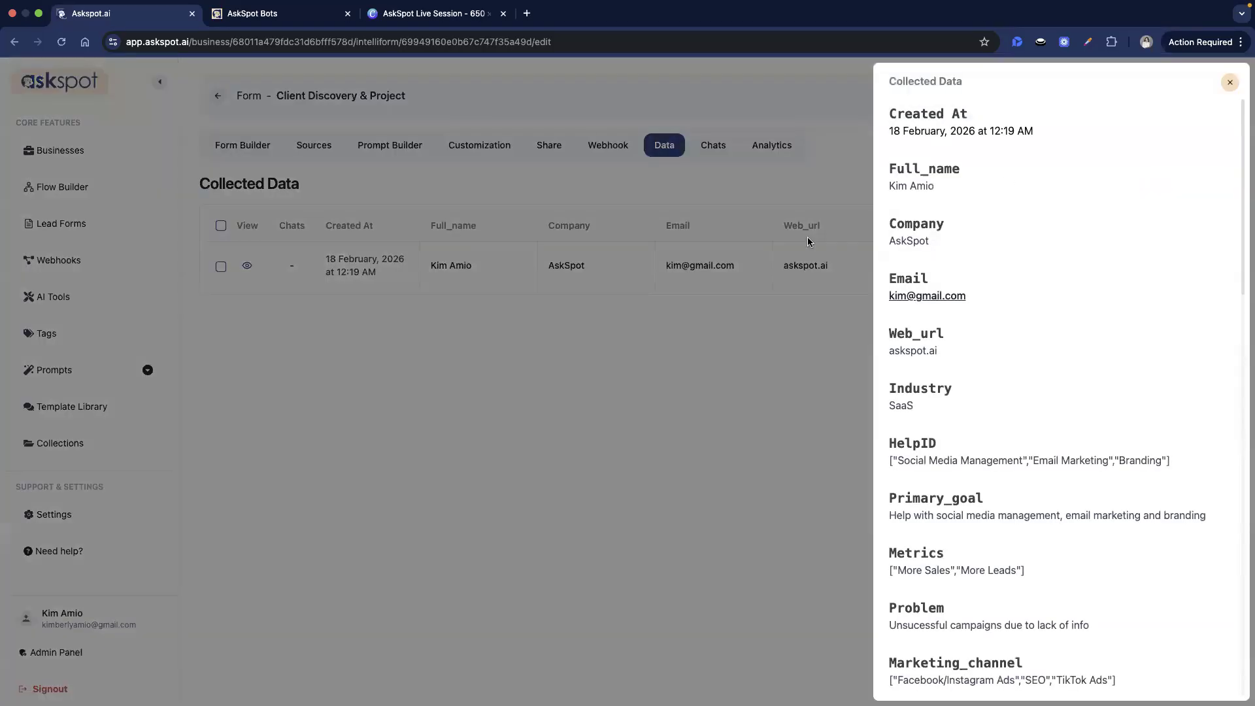
{"action": "scroll", "coordinate": [936, 330], "scroll_direction": "down", "scroll_amount": 1}
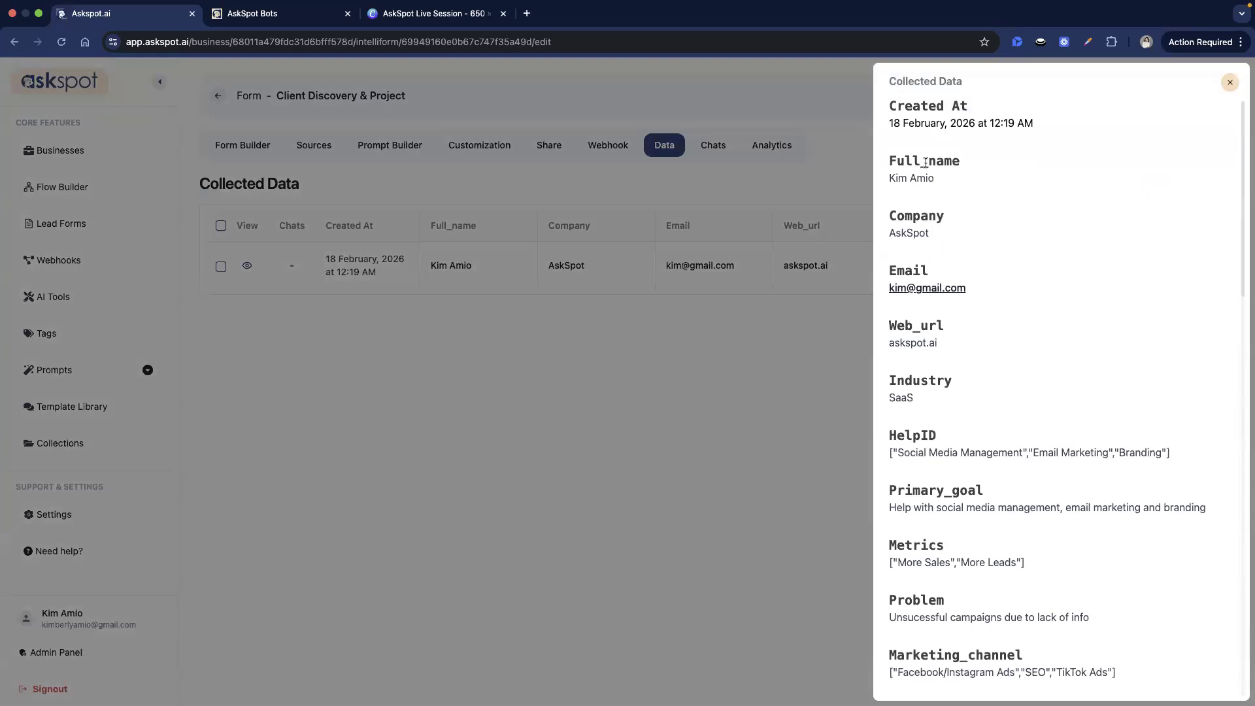
{"action": "double_click", "coordinate": [924, 160]}
{"action": "left_click", "coordinate": [926, 229]}
{"action": "scroll", "coordinate": [935, 386], "scroll_direction": "down", "scroll_amount": 3}
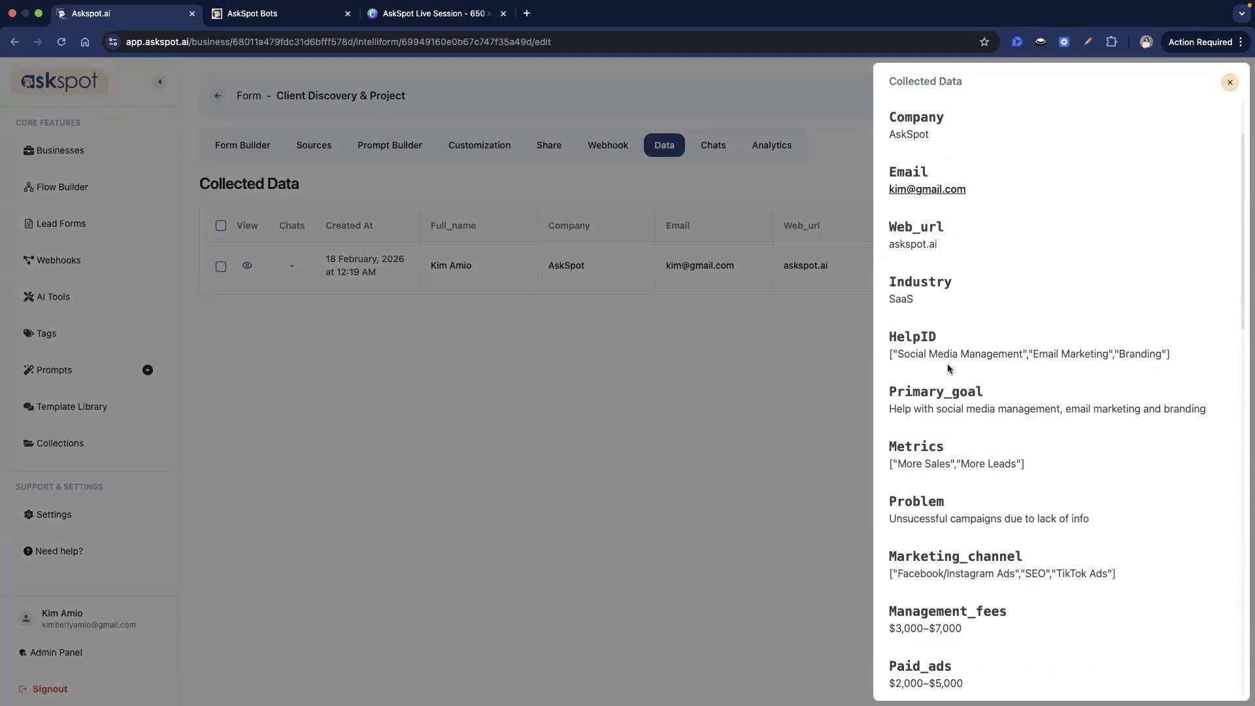
{"action": "left_click_drag", "start_coordinate": [928, 354], "coordinate": [987, 463]}
{"action": "left_click", "coordinate": [987, 463]}
{"action": "scroll", "coordinate": [987, 464], "scroll_direction": "down", "scroll_amount": 10}
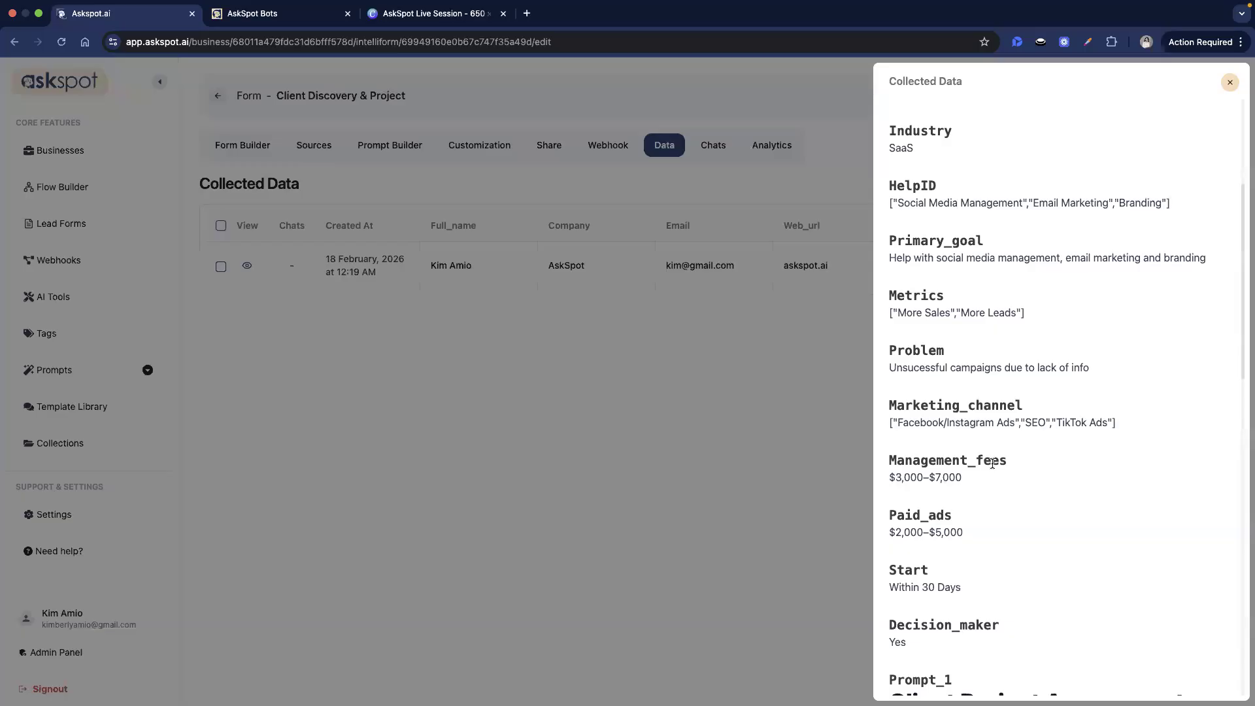
{"action": "left_click_drag", "start_coordinate": [895, 377], "coordinate": [1039, 400]}
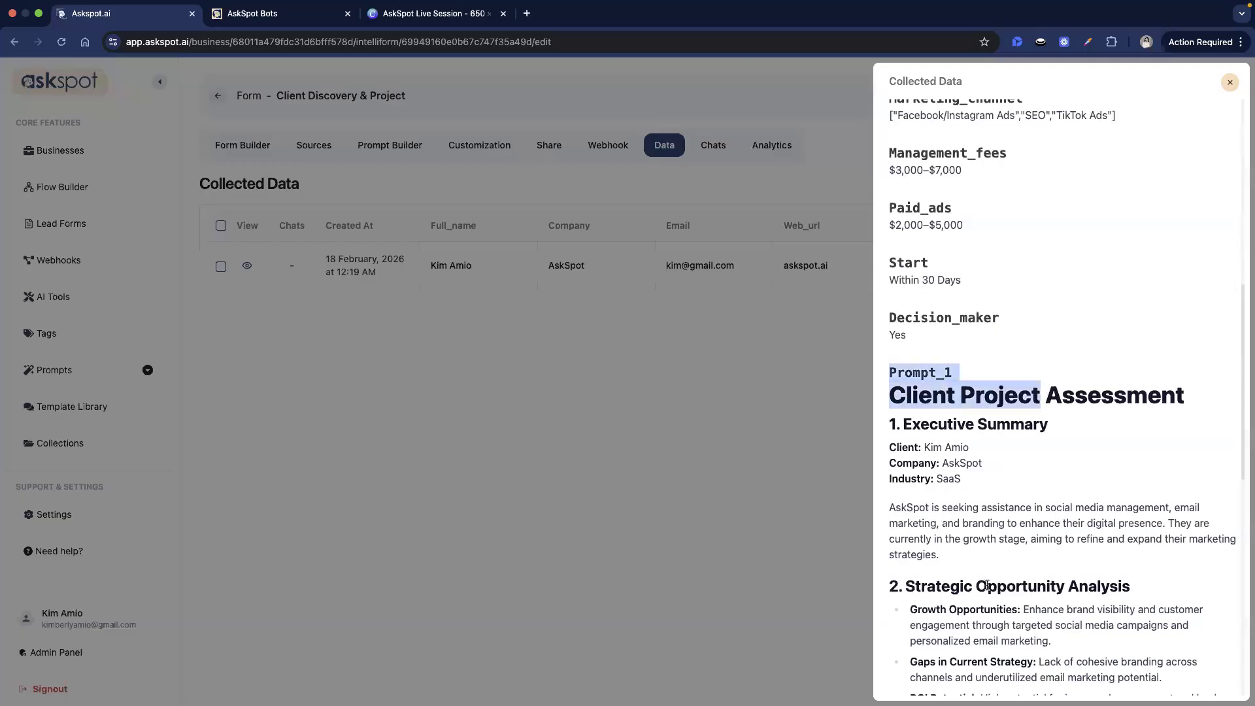
{"action": "left_click_drag", "start_coordinate": [1001, 438], "coordinate": [1003, 636]}
{"action": "left_click", "coordinate": [930, 452]}
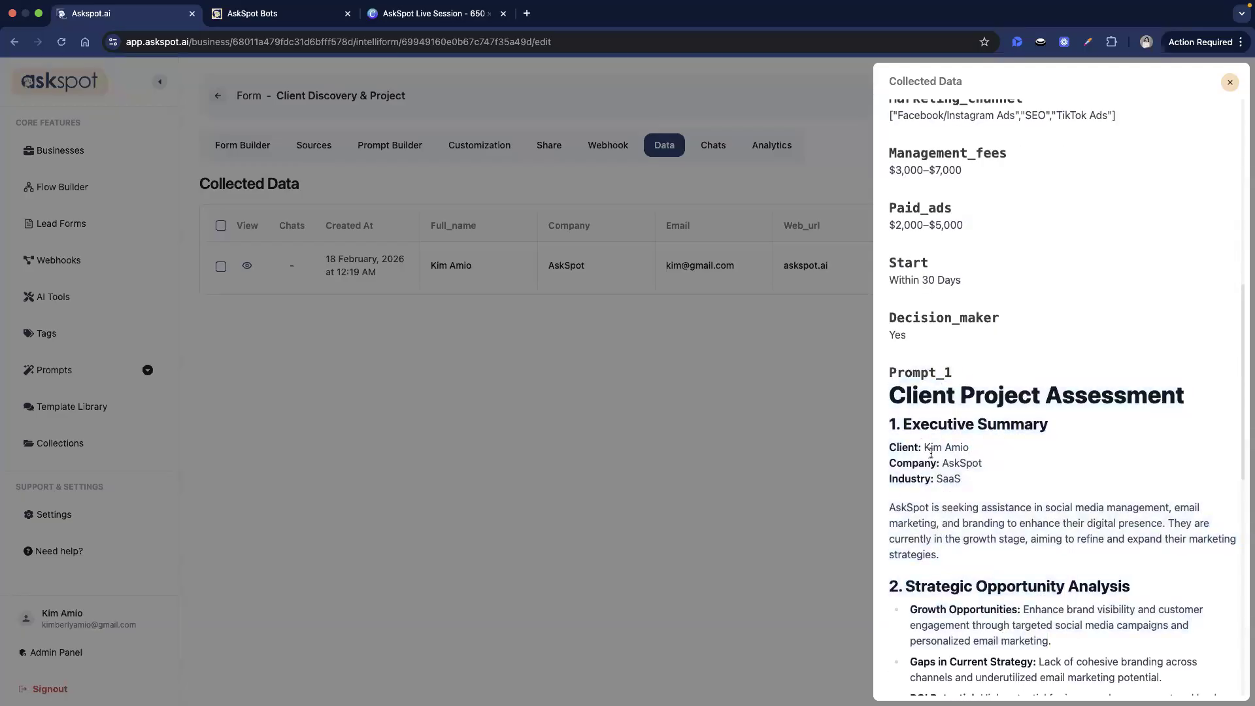
{"action": "scroll", "coordinate": [1109, 267], "scroll_direction": "up", "scroll_amount": 2}
{"action": "left_click", "coordinate": [1229, 83]}
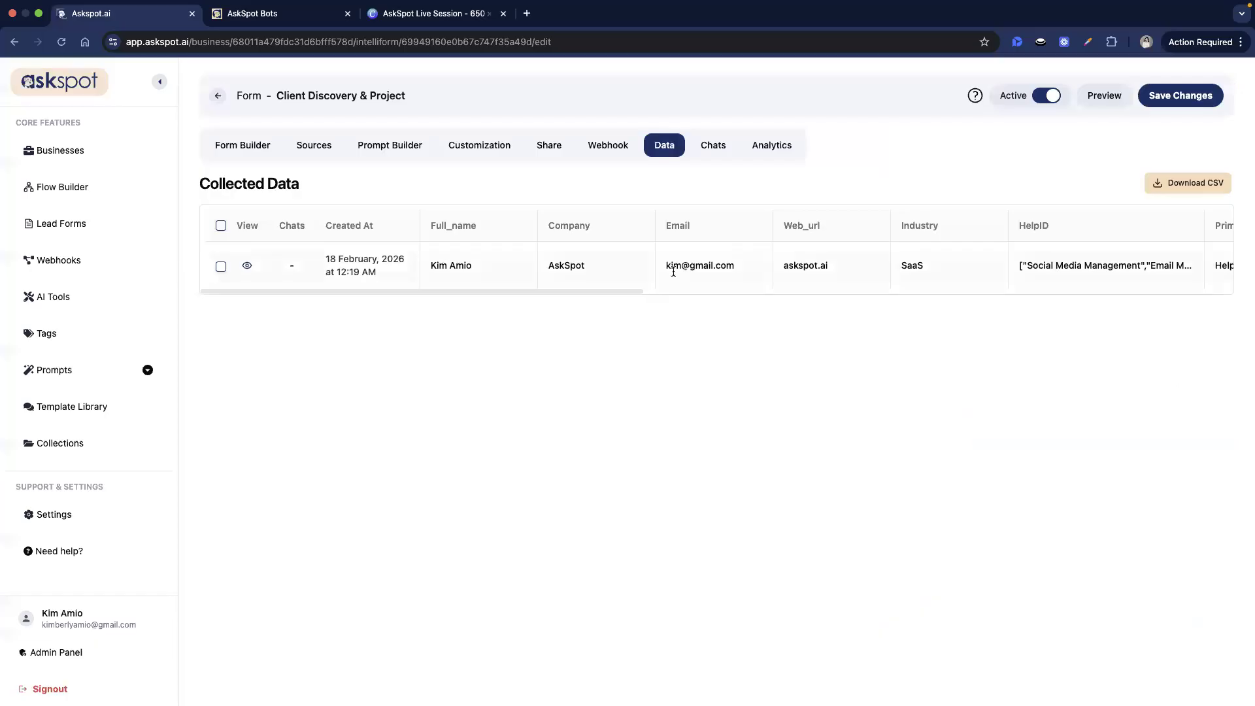
- Download the Collected Data table as a CSV file and scroll across its columns
{"action": "left_click", "coordinate": [1196, 183]}
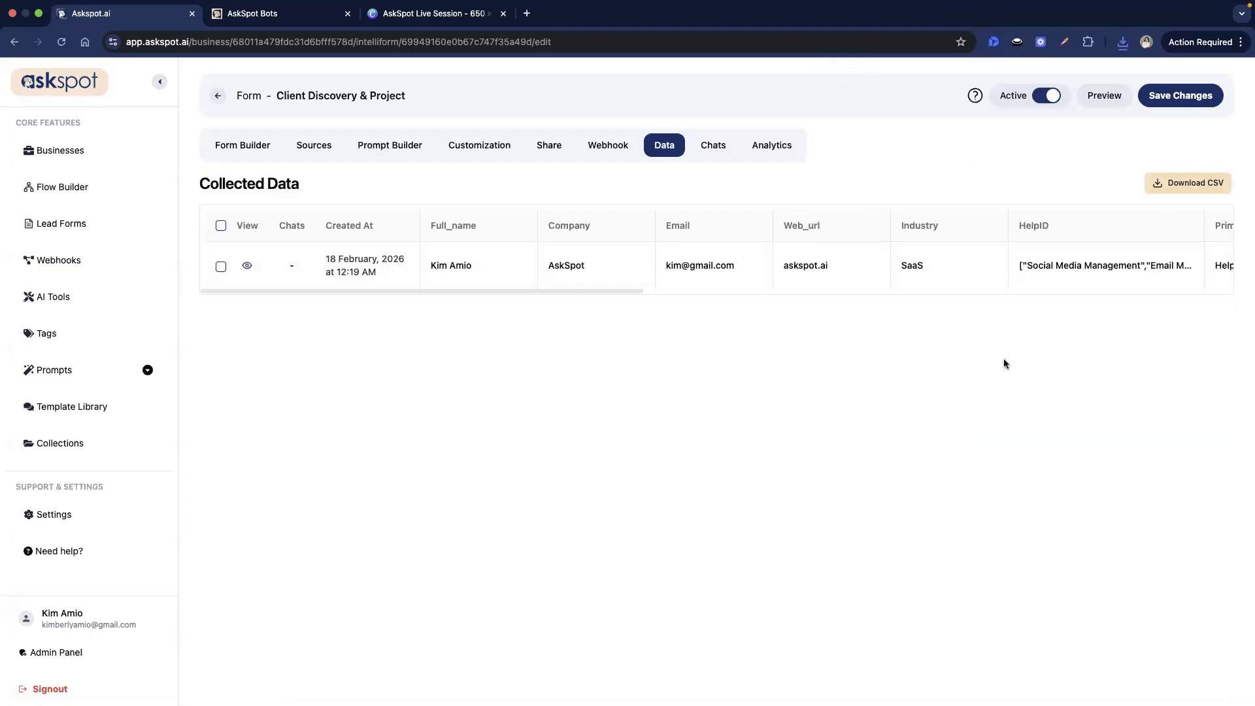
{"action": "scroll", "coordinate": [348, 285], "scroll_direction": "right", "scroll_amount": 2}
{"action": "scroll", "coordinate": [339, 286], "scroll_direction": "left", "scroll_amount": 2}
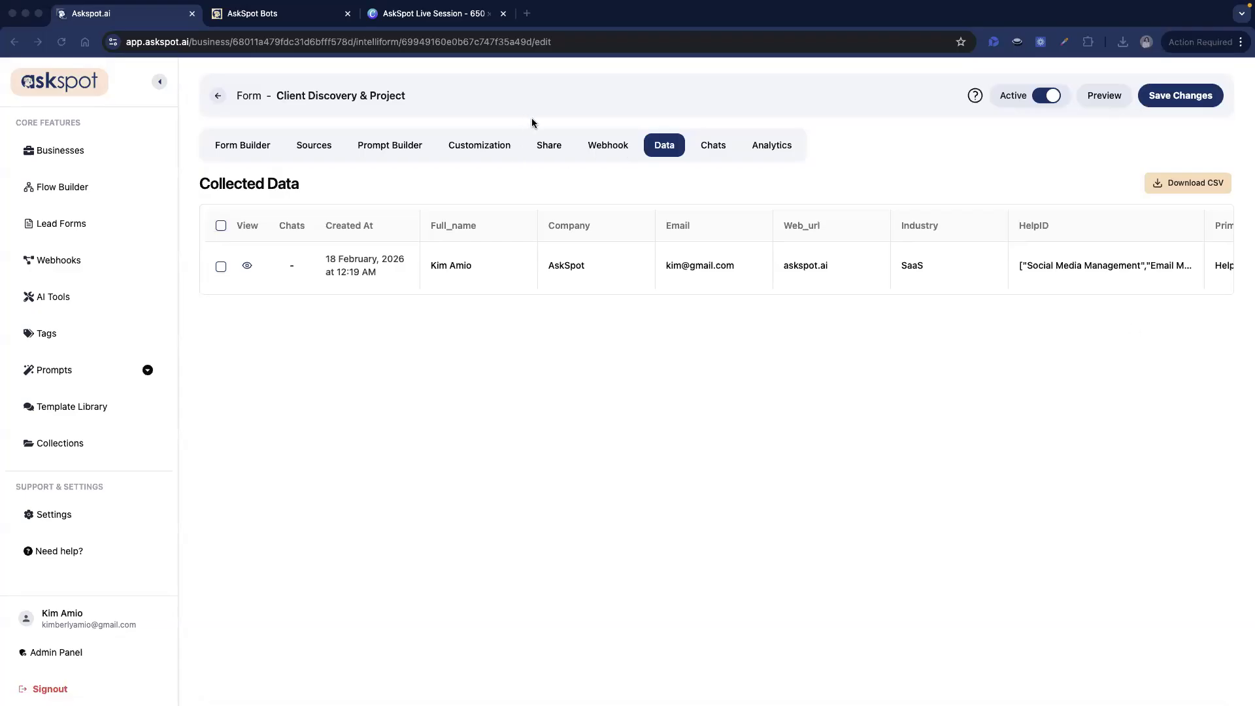
- Return to the Data tab's Collected Data table showing the recorded submission
{"action": "left_click", "coordinate": [702, 149]}
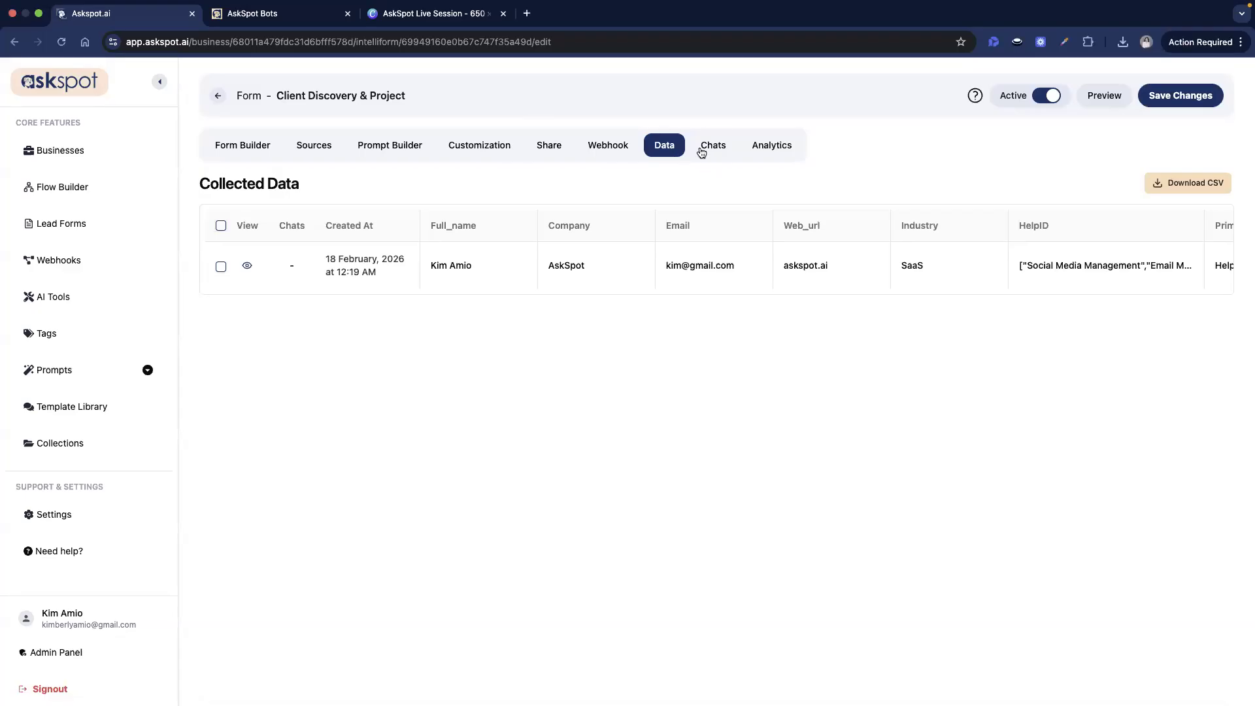
{"action": "left_click", "coordinate": [663, 147]}
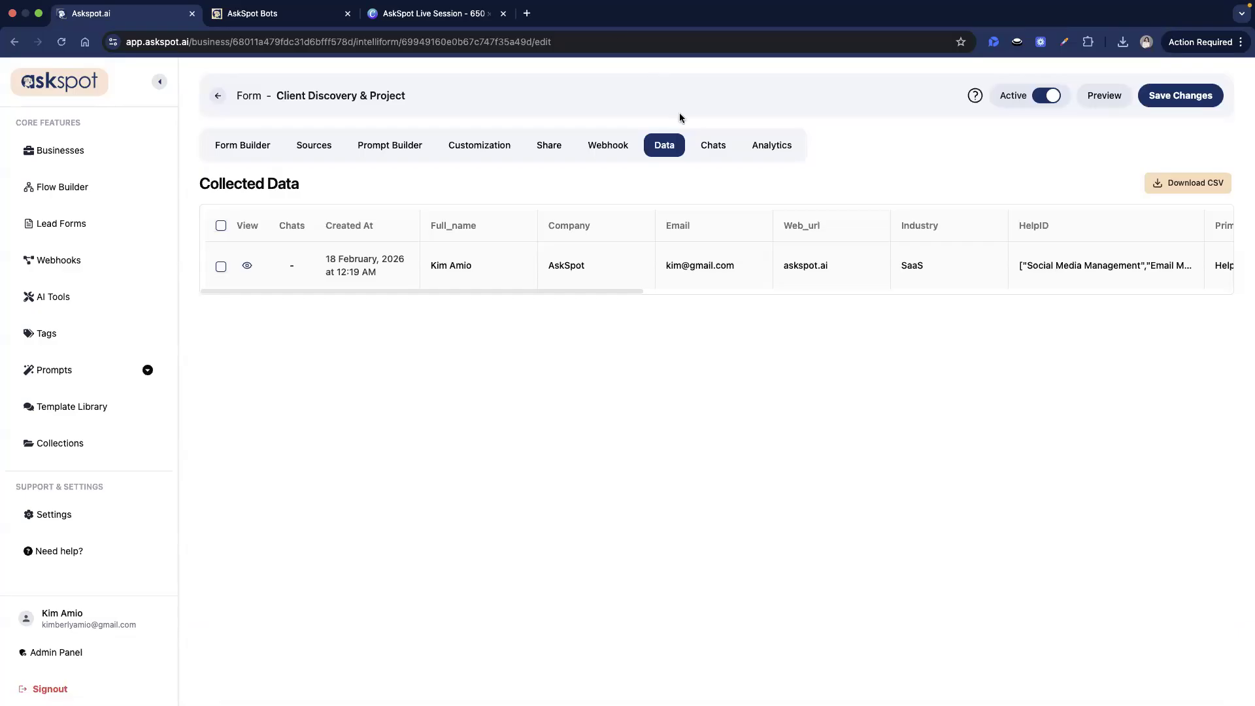
{"action": "left_click_drag", "start_coordinate": [667, 144], "coordinate": [630, 149]}
{"action": "left_click", "coordinate": [630, 149]}
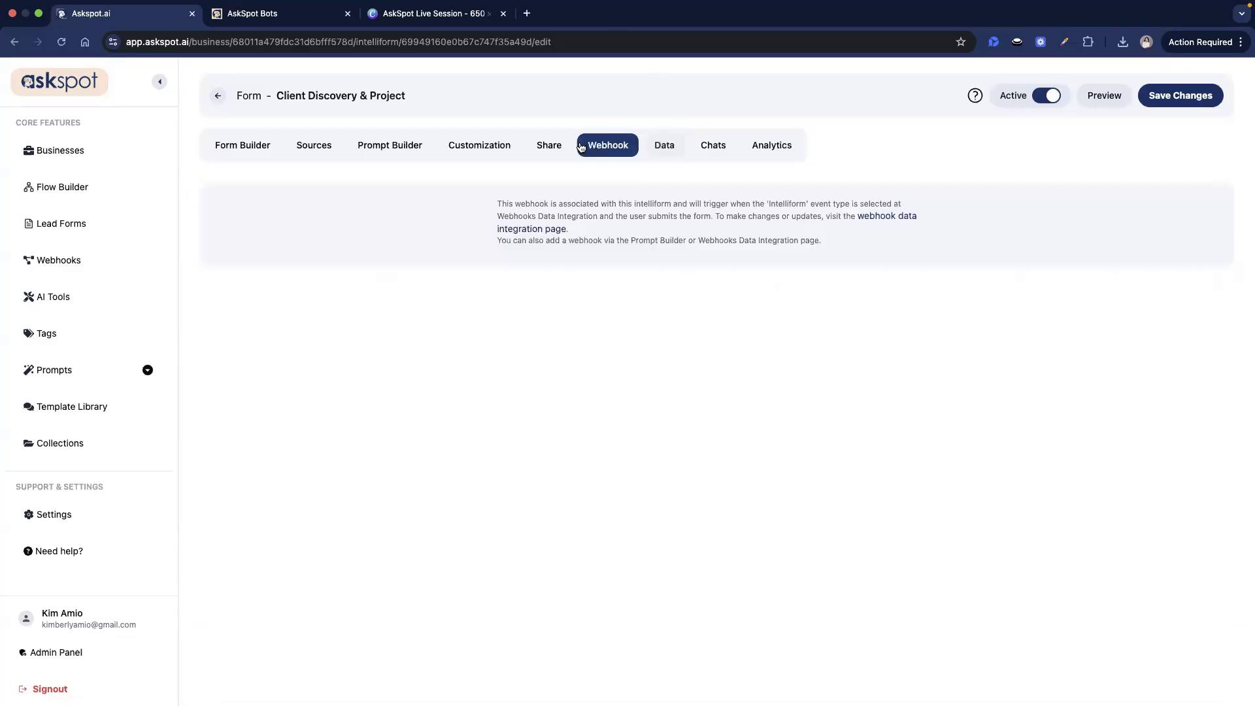
{"action": "left_click", "coordinate": [664, 148]}
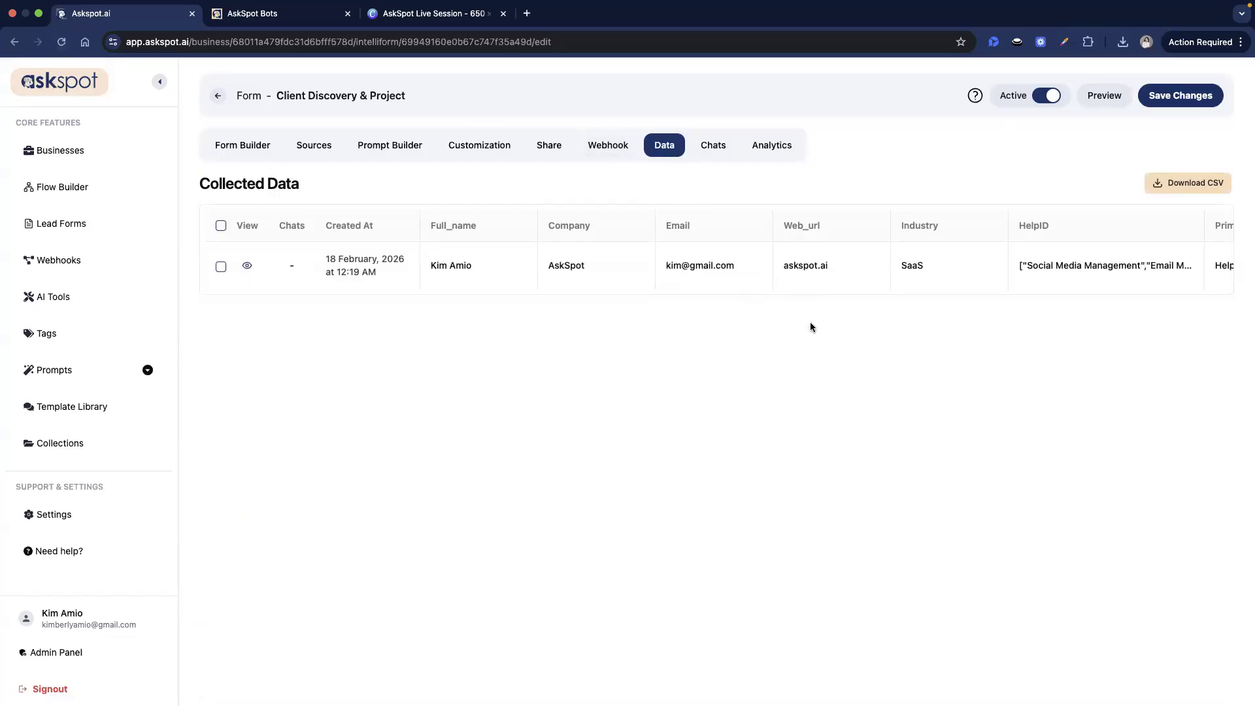
{"action": "left_click_drag", "start_coordinate": [654, 293], "coordinate": [371, 292]}
{"action": "double_click", "coordinate": [215, 186]}
{"action": "left_click", "coordinate": [333, 180]}
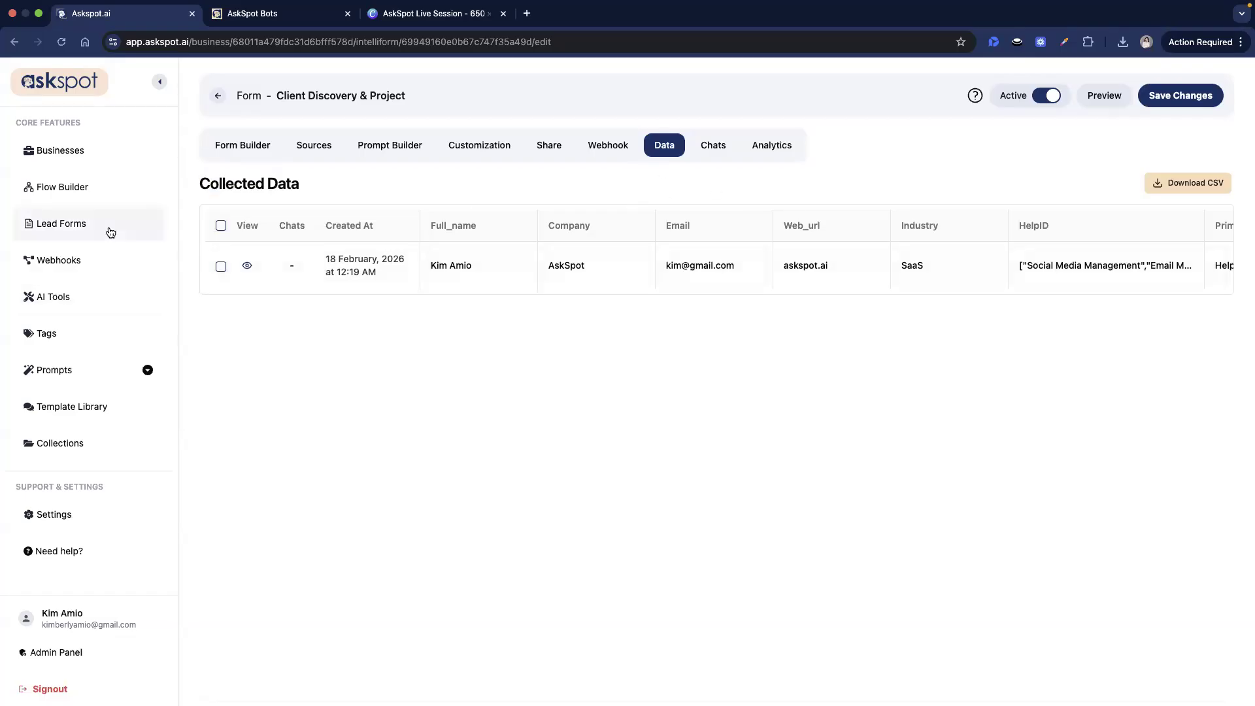
- Open the Local Events canvas lead form and review its Mail Automation owner email settings
{"action": "left_click", "coordinate": [62, 223]}
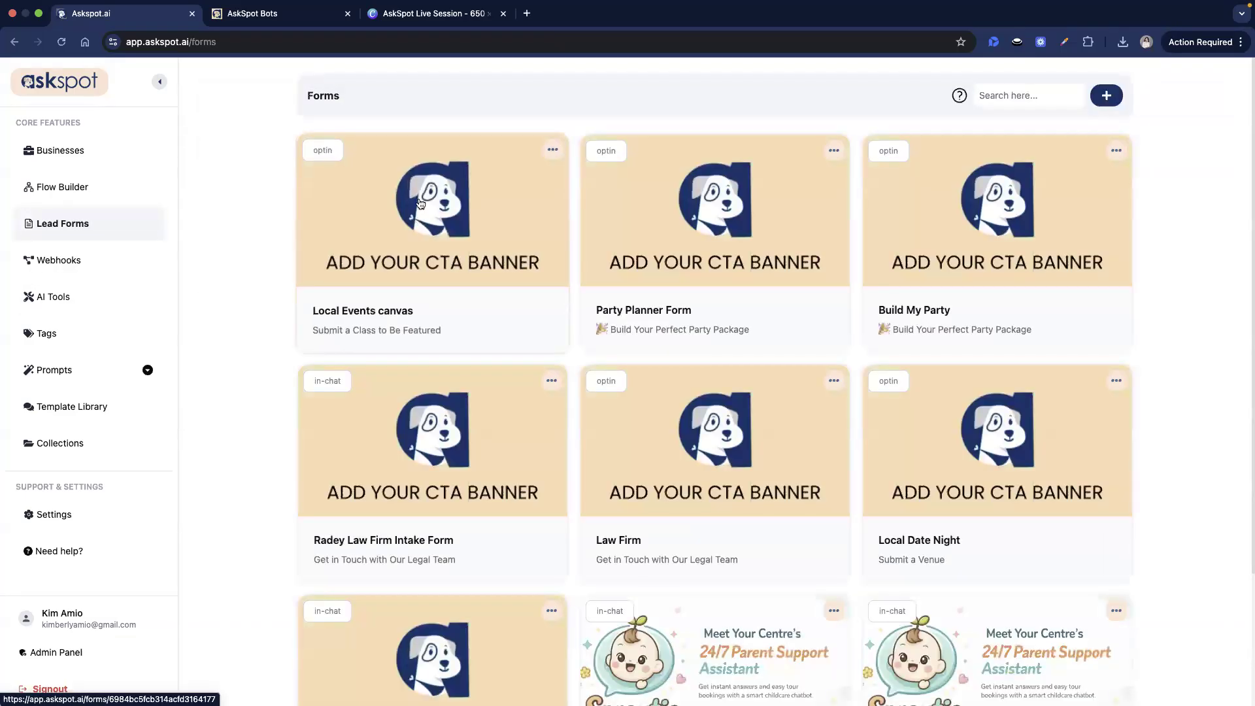
{"action": "left_click", "coordinate": [420, 204]}
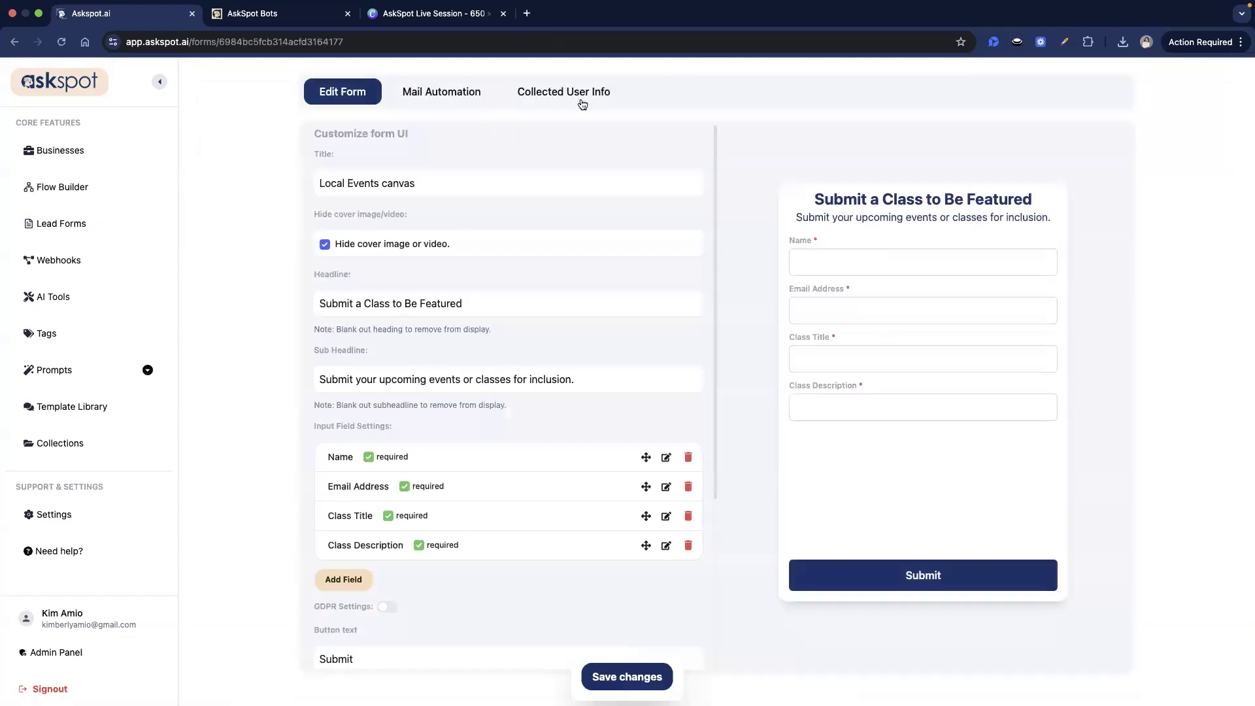
{"action": "left_click", "coordinate": [424, 98]}
{"action": "left_click_drag", "start_coordinate": [508, 108], "coordinate": [555, 221]}
{"action": "left_click", "coordinate": [618, 212]}
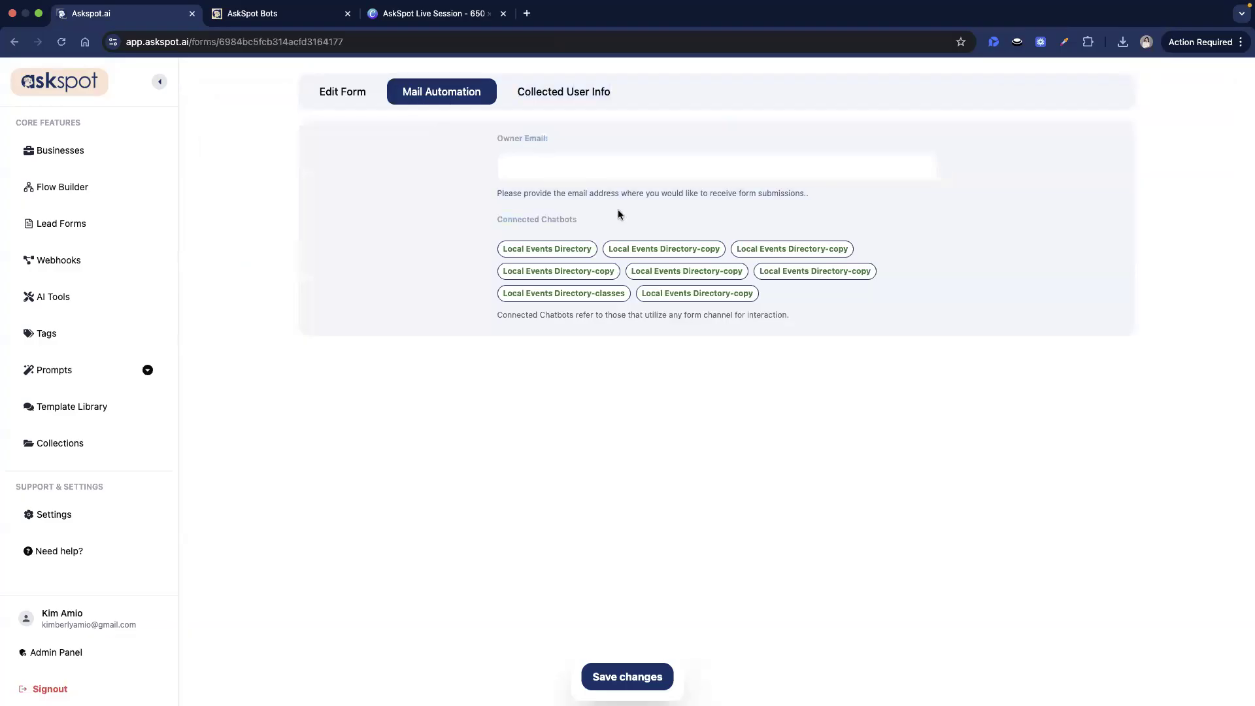
{"action": "triple_click", "coordinate": [722, 196]}
{"action": "left_click", "coordinate": [720, 195]}
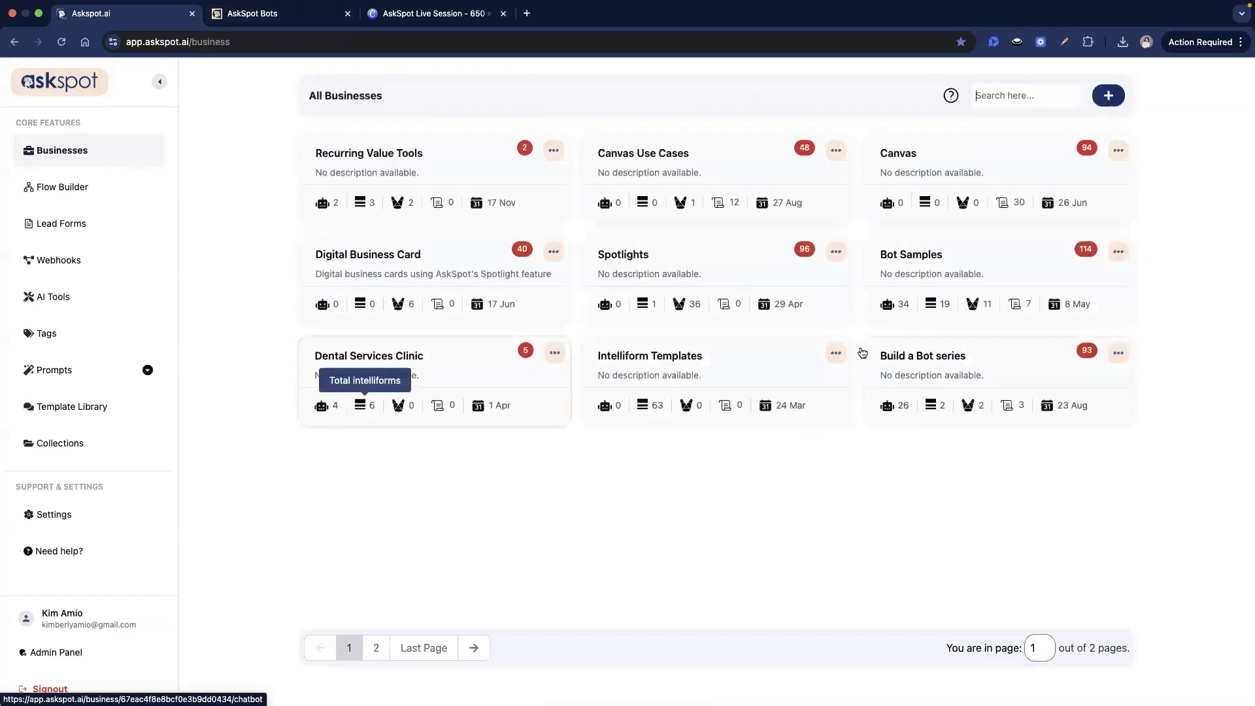
- Open Client Discovery & Project under Bot Samples and bring up the Choose Ending Action dialog
{"action": "left_click", "coordinate": [909, 256]}
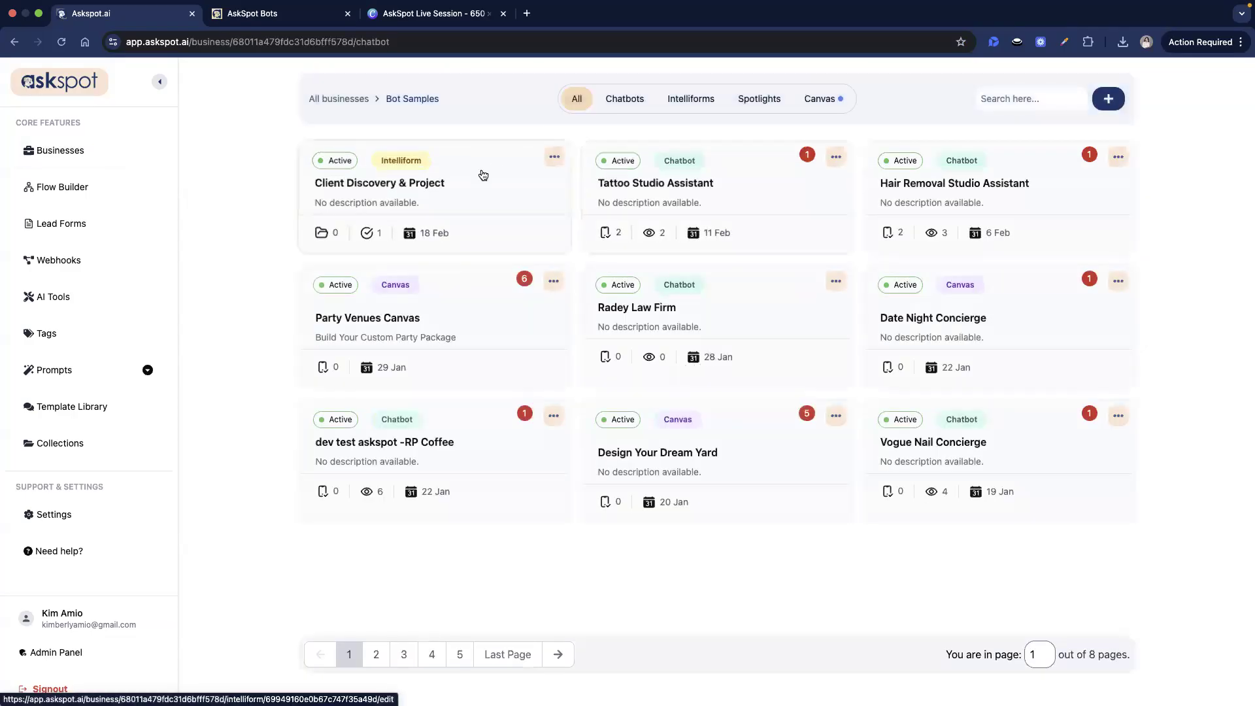
{"action": "left_click", "coordinate": [482, 173]}
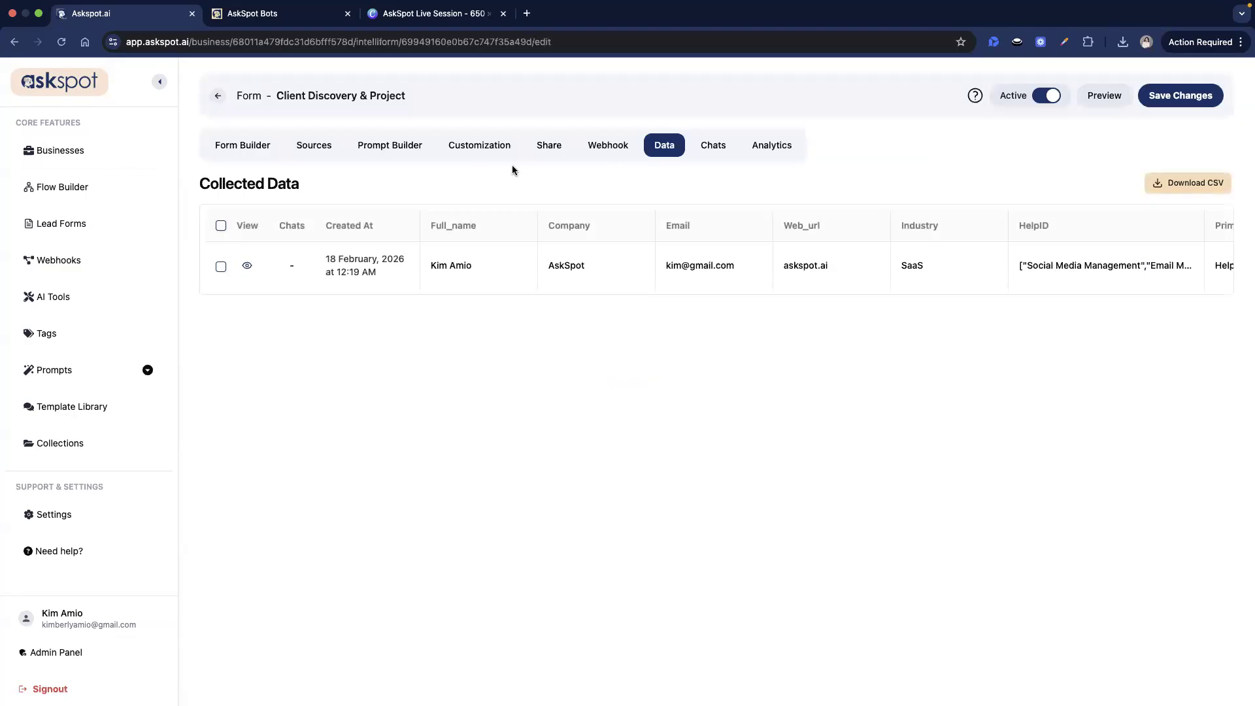
{"action": "left_click", "coordinate": [613, 141]}
{"action": "left_click", "coordinate": [549, 147]}
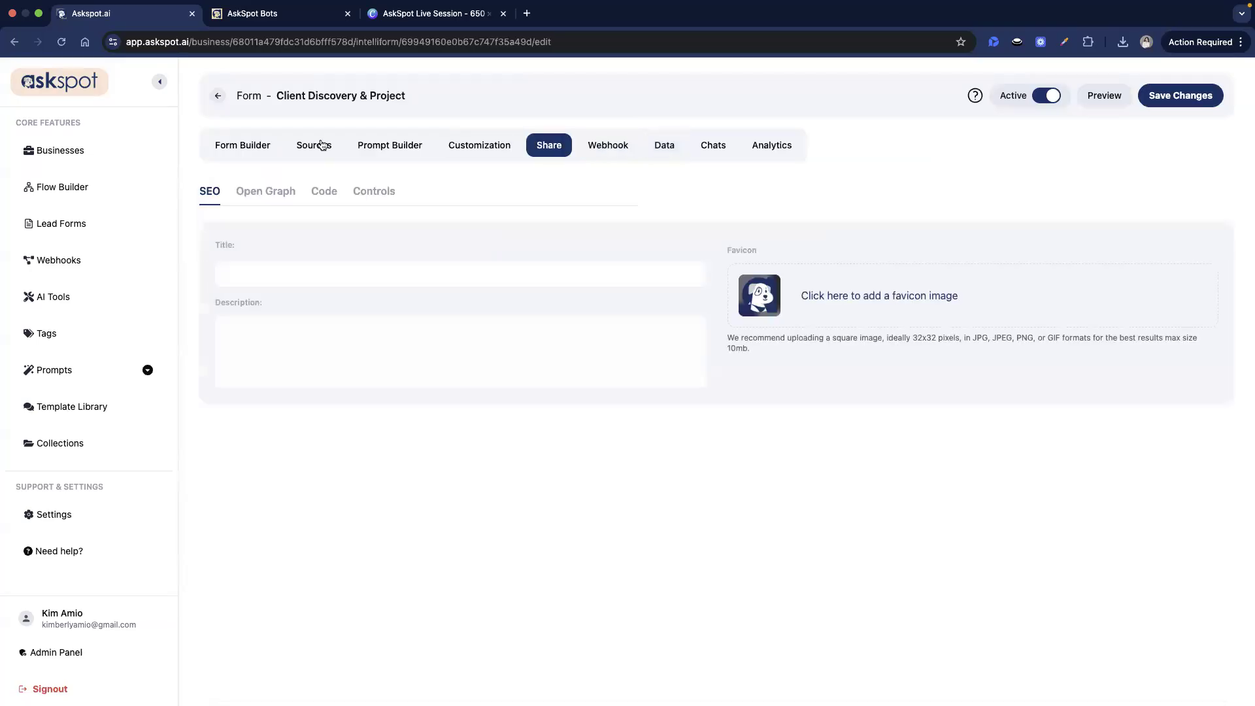
{"action": "left_click", "coordinate": [248, 151]}
{"action": "left_click", "coordinate": [271, 226]}
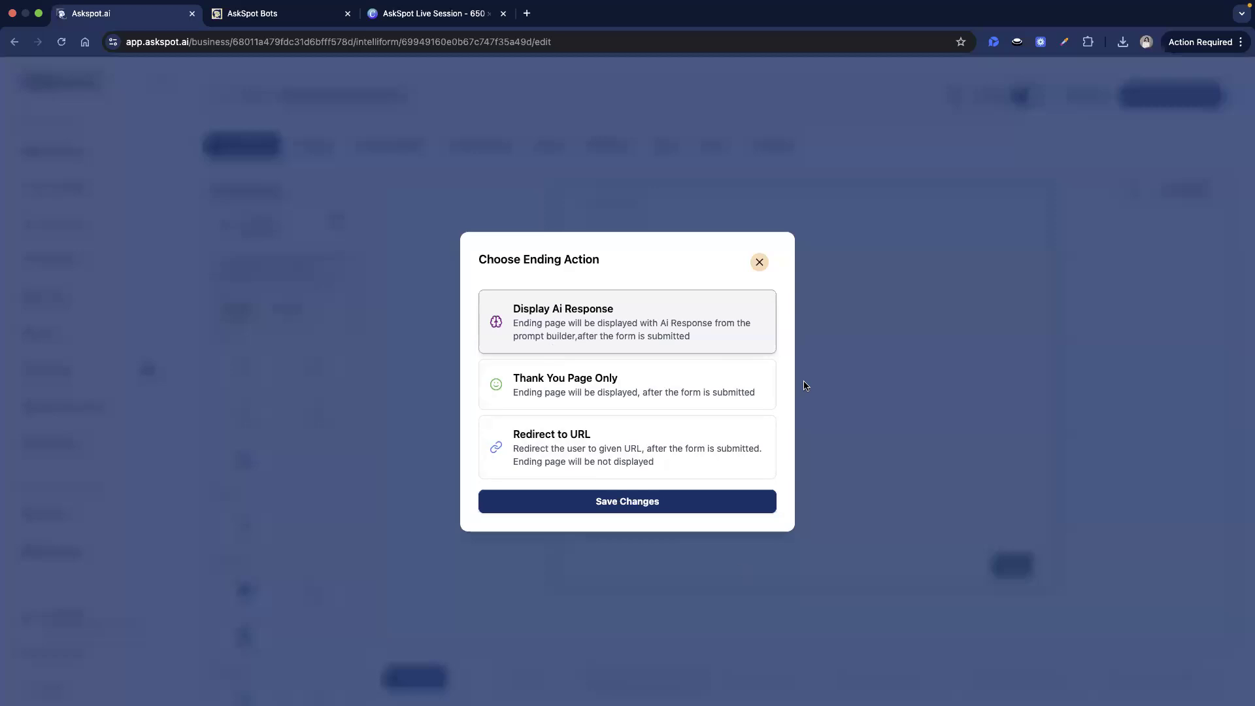
- Select the Thank You Page Only ending instead of Display Ai Response and save the change
{"action": "left_click_drag", "start_coordinate": [497, 295], "coordinate": [669, 325]}
{"action": "left_click_drag", "start_coordinate": [675, 382], "coordinate": [718, 335]}
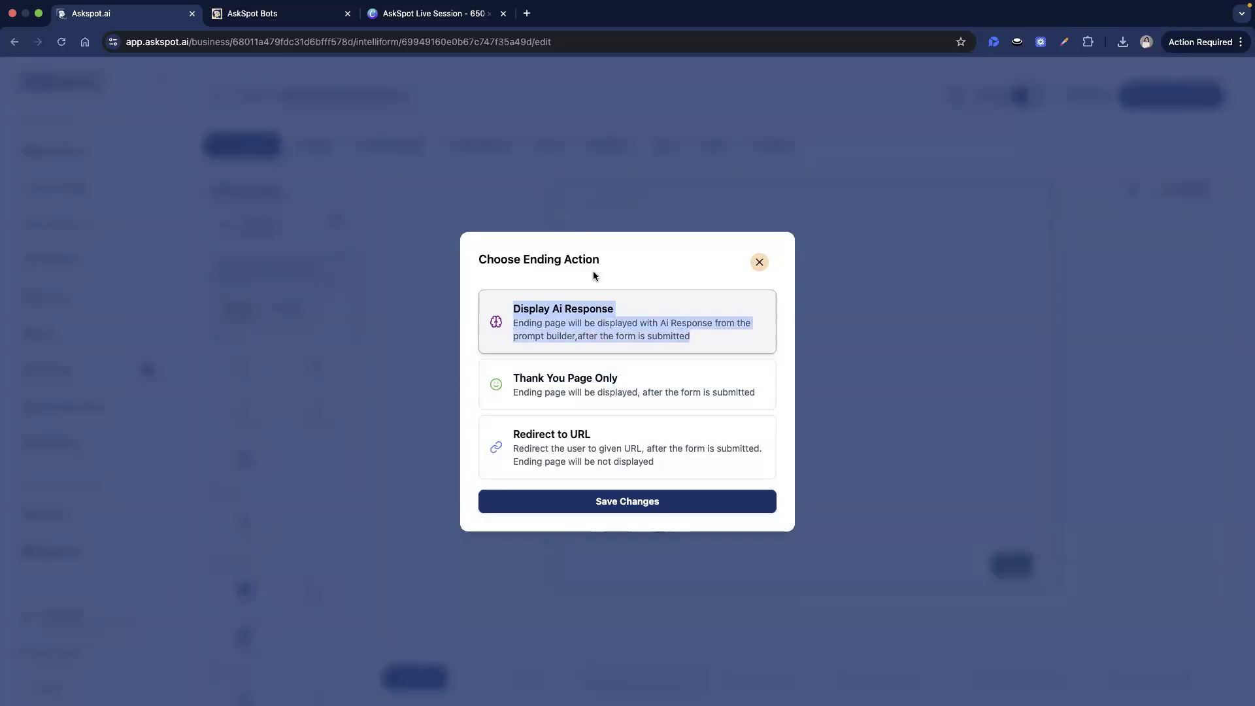
{"action": "left_click", "coordinate": [543, 307]}
{"action": "left_click_drag", "start_coordinate": [512, 305], "coordinate": [692, 337]}
{"action": "left_click", "coordinate": [665, 300]}
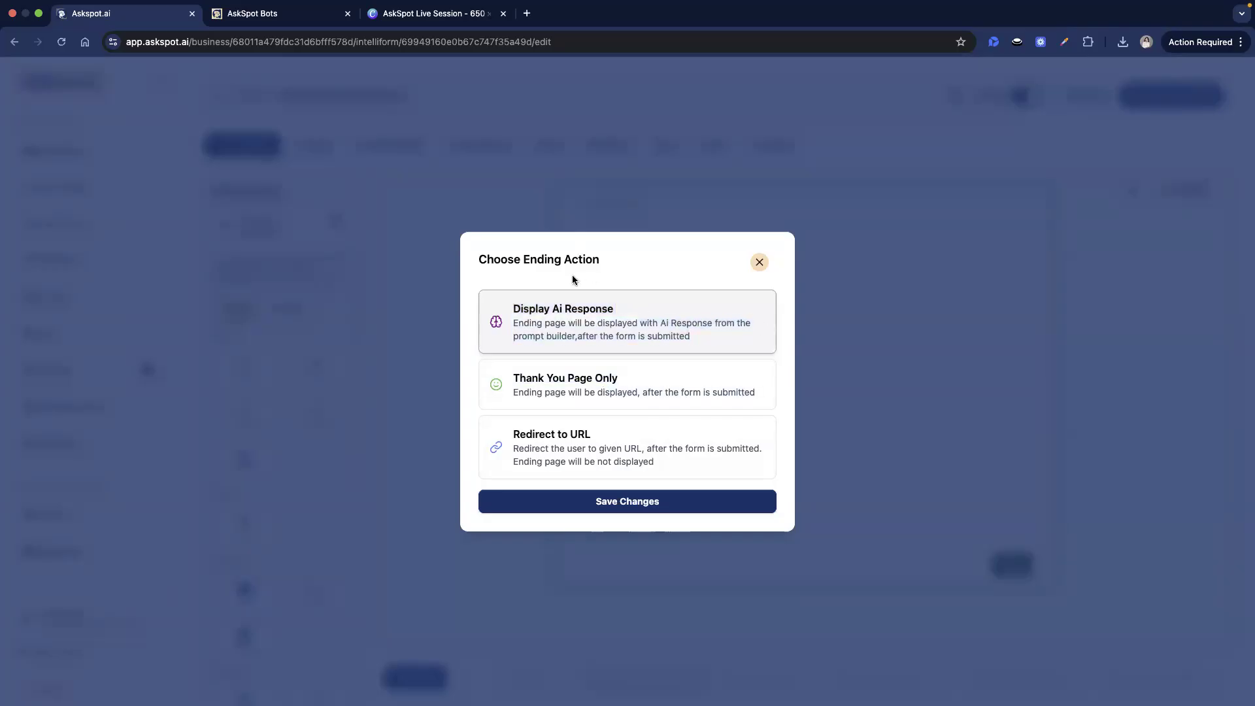
{"action": "left_click_drag", "start_coordinate": [513, 305], "coordinate": [714, 341]}
{"action": "left_click", "coordinate": [652, 265]}
{"action": "left_click", "coordinate": [679, 387]}
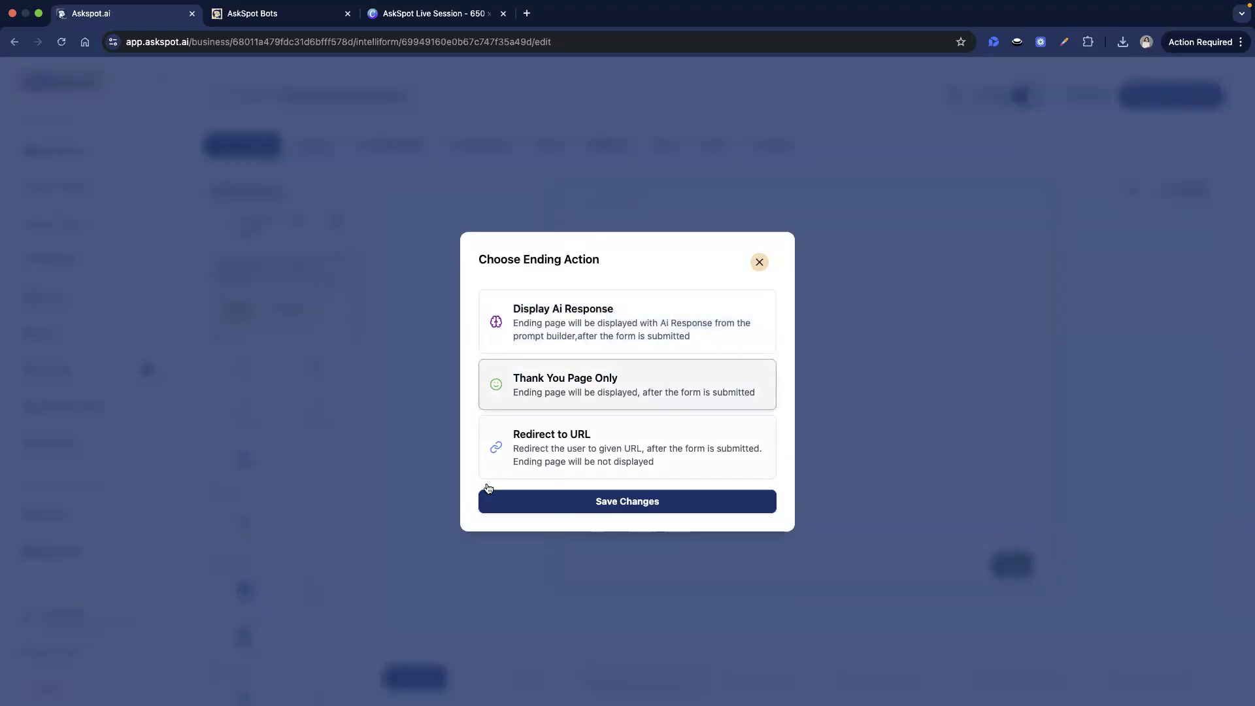
{"action": "left_click_drag", "start_coordinate": [479, 262], "coordinate": [548, 263]}
{"action": "left_click", "coordinate": [548, 263]}
{"action": "left_click", "coordinate": [666, 503]}
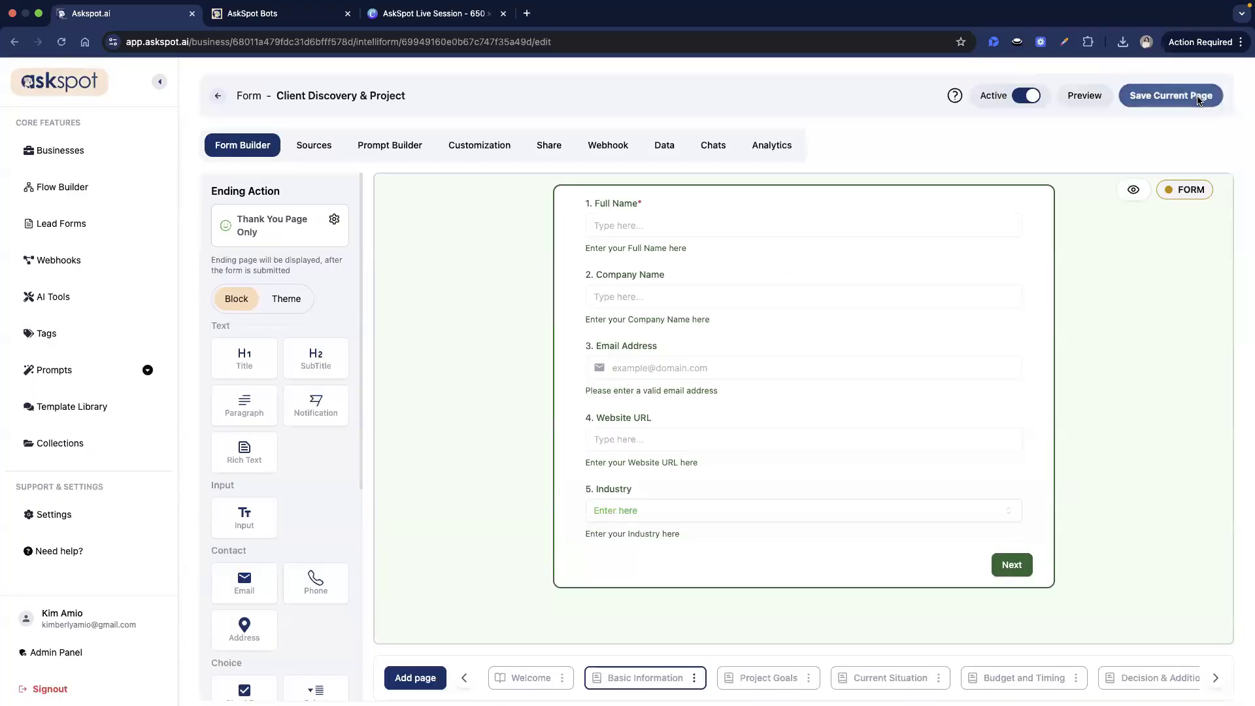
- Preview the form in a new tab, check the assessment tab, then return to the editor
{"action": "left_click", "coordinate": [1083, 96]}
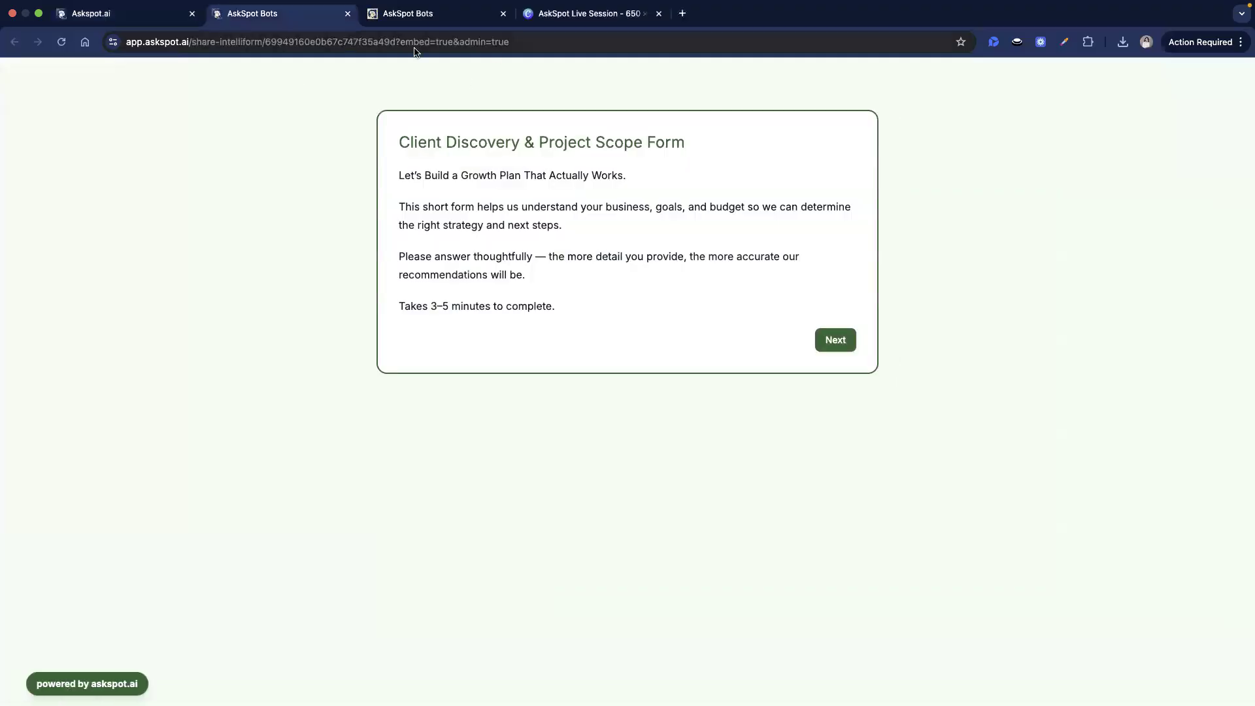
{"action": "left_click", "coordinate": [418, 15]}
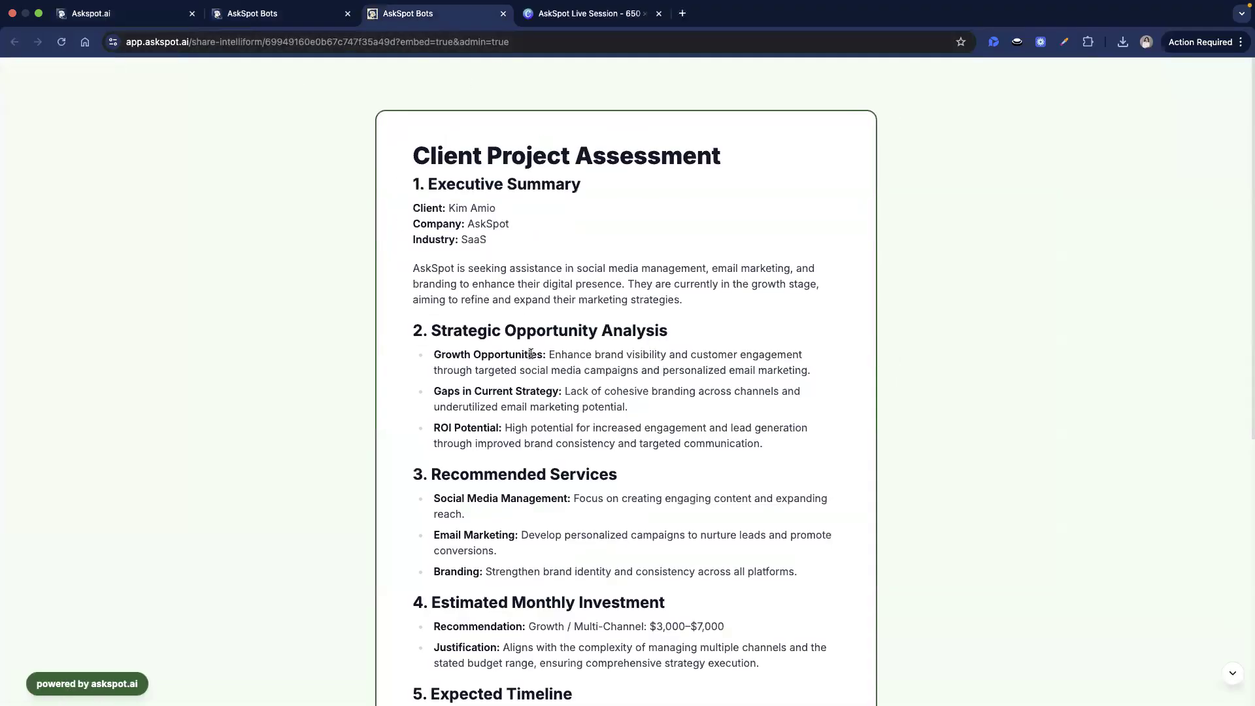
{"action": "left_click", "coordinate": [242, 15]}
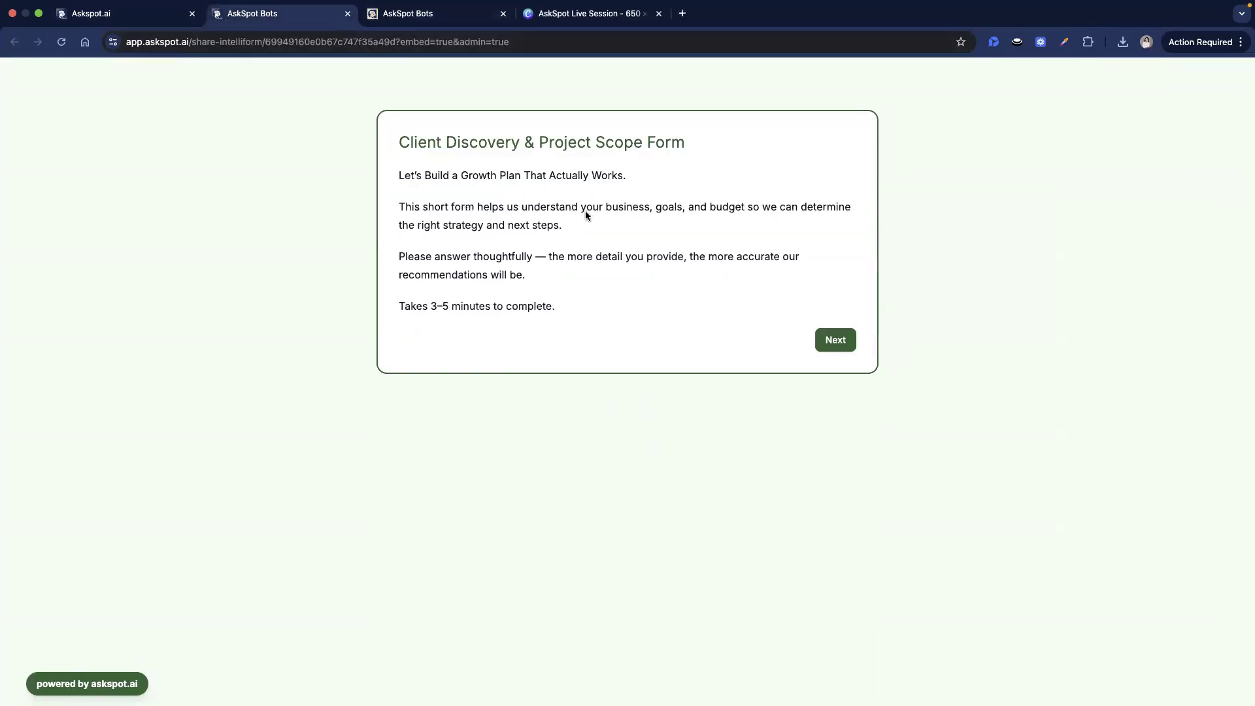
{"action": "key", "text": "super+1"}
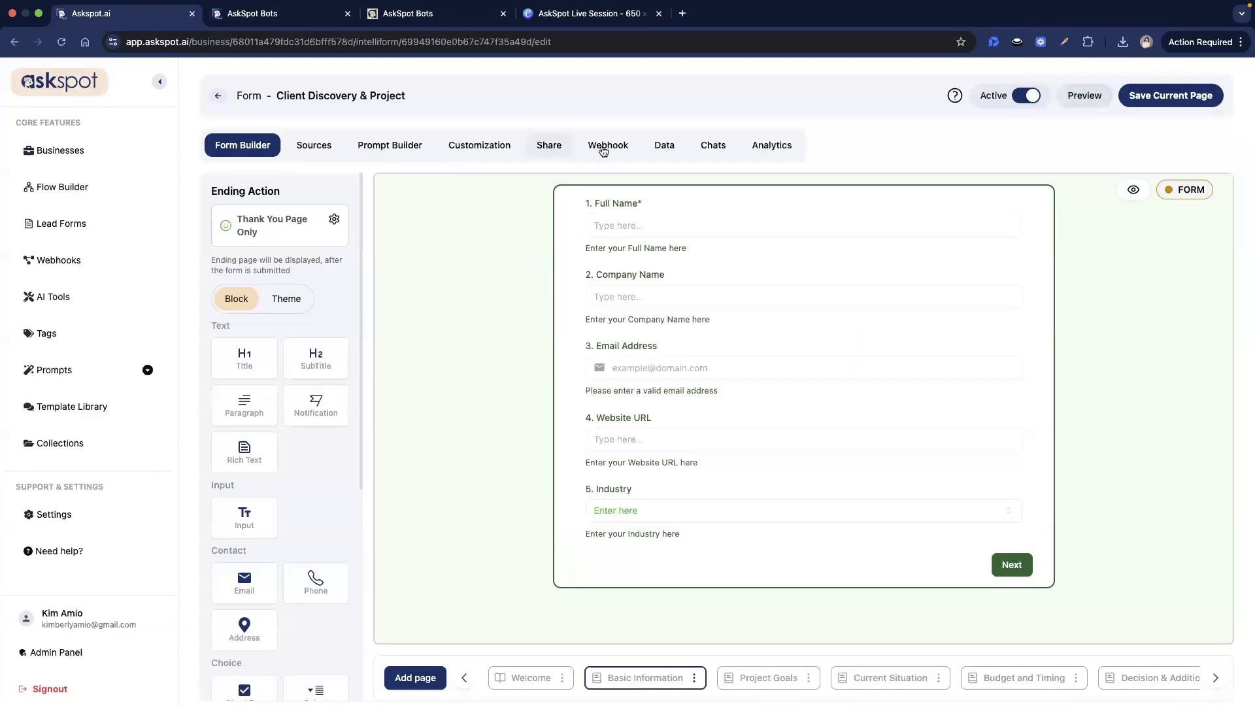
{"action": "left_click", "coordinate": [663, 145]}
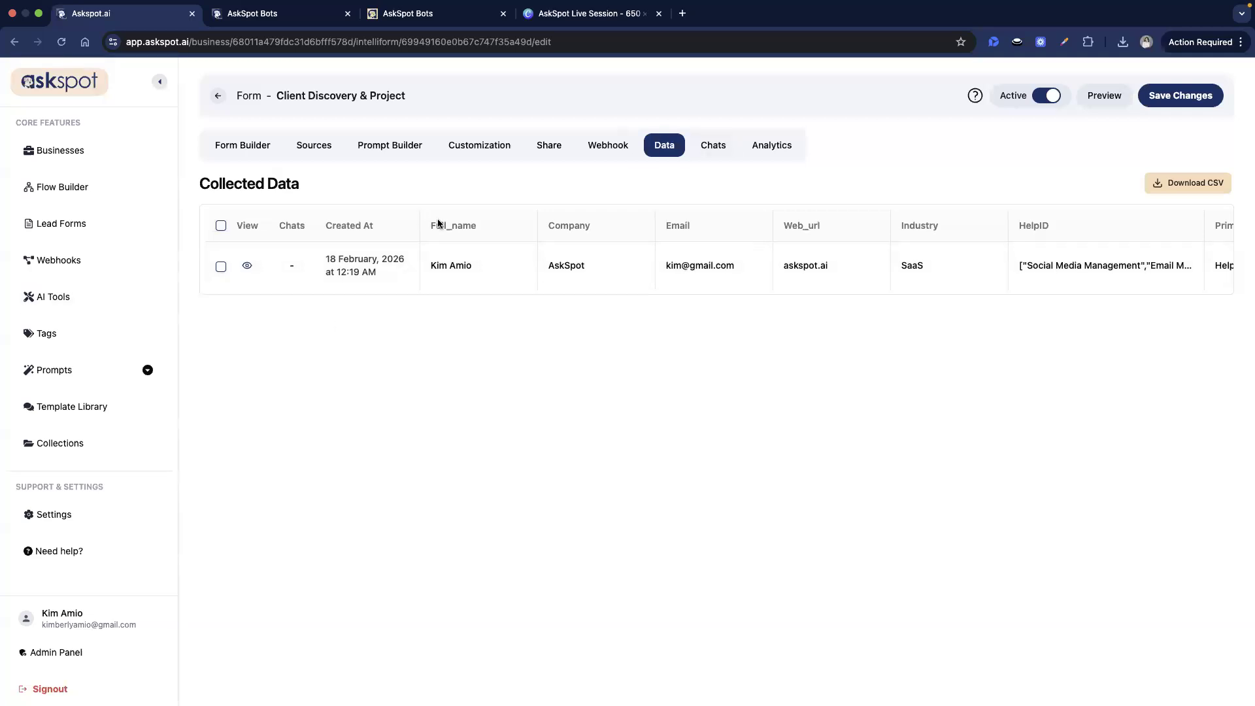
{"action": "left_click_drag", "start_coordinate": [197, 184], "coordinate": [310, 199]}
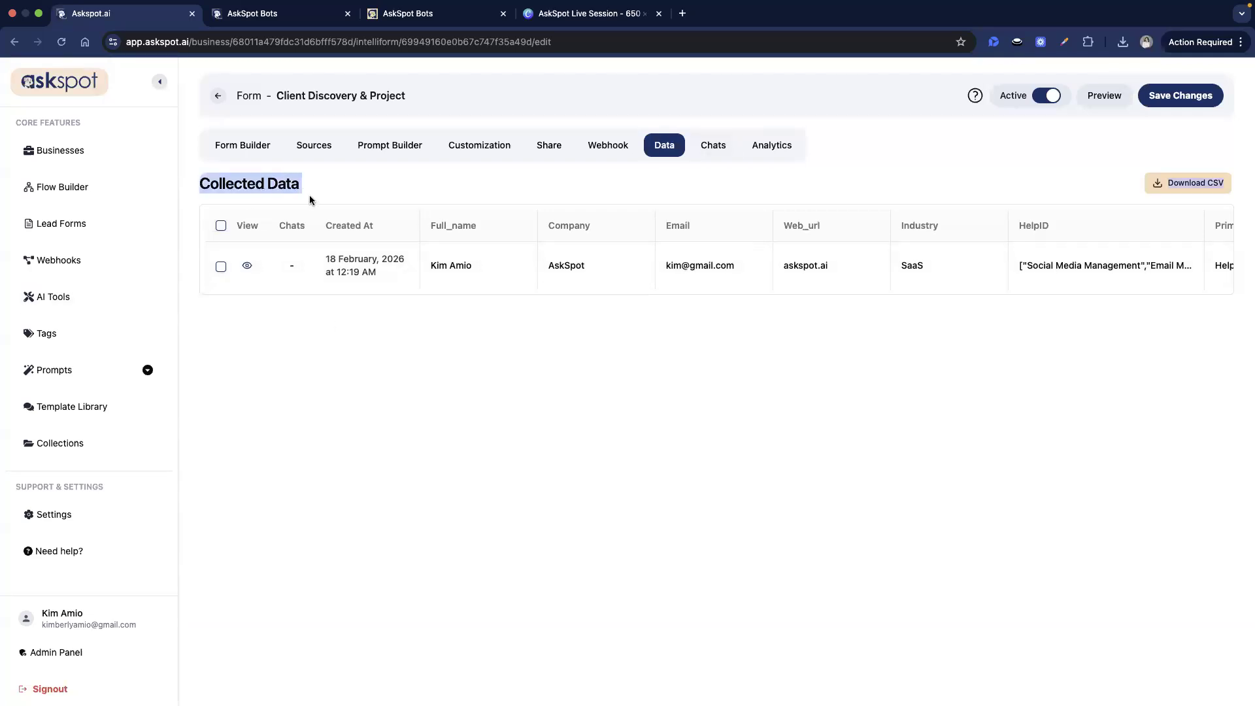
{"action": "left_click", "coordinate": [310, 199]}
{"action": "triple_click", "coordinate": [298, 191]}
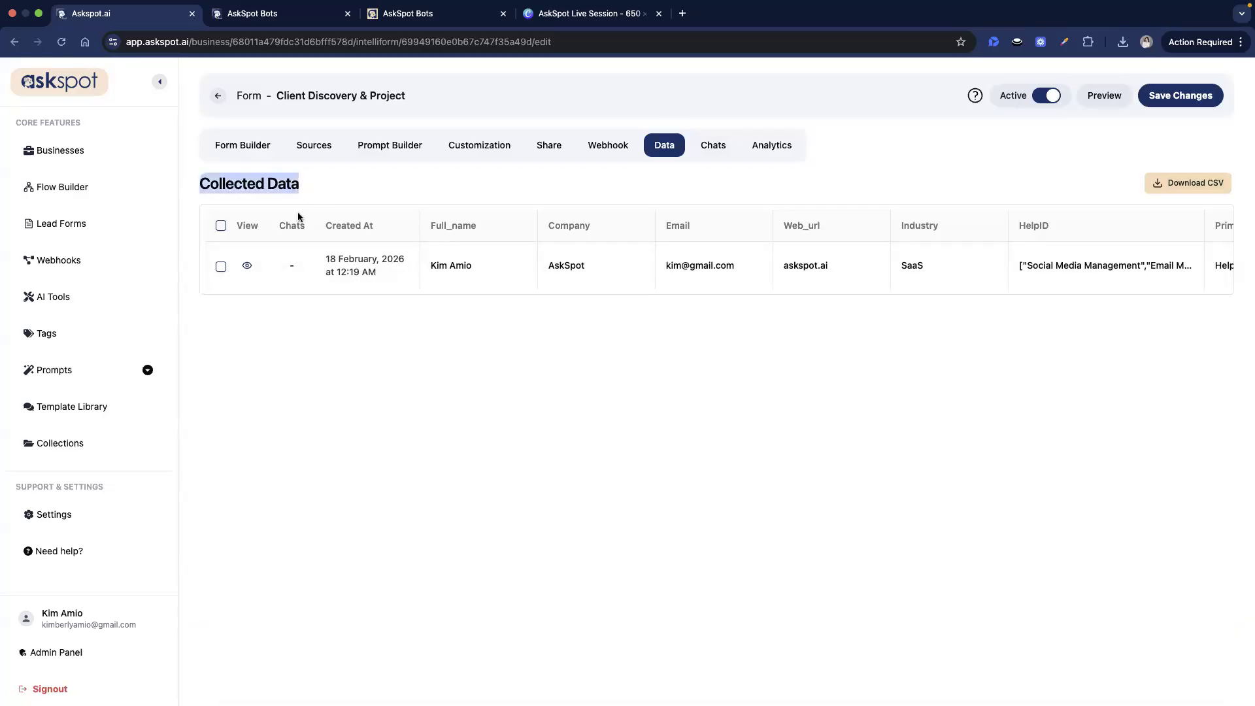
{"action": "left_click", "coordinate": [344, 344]}
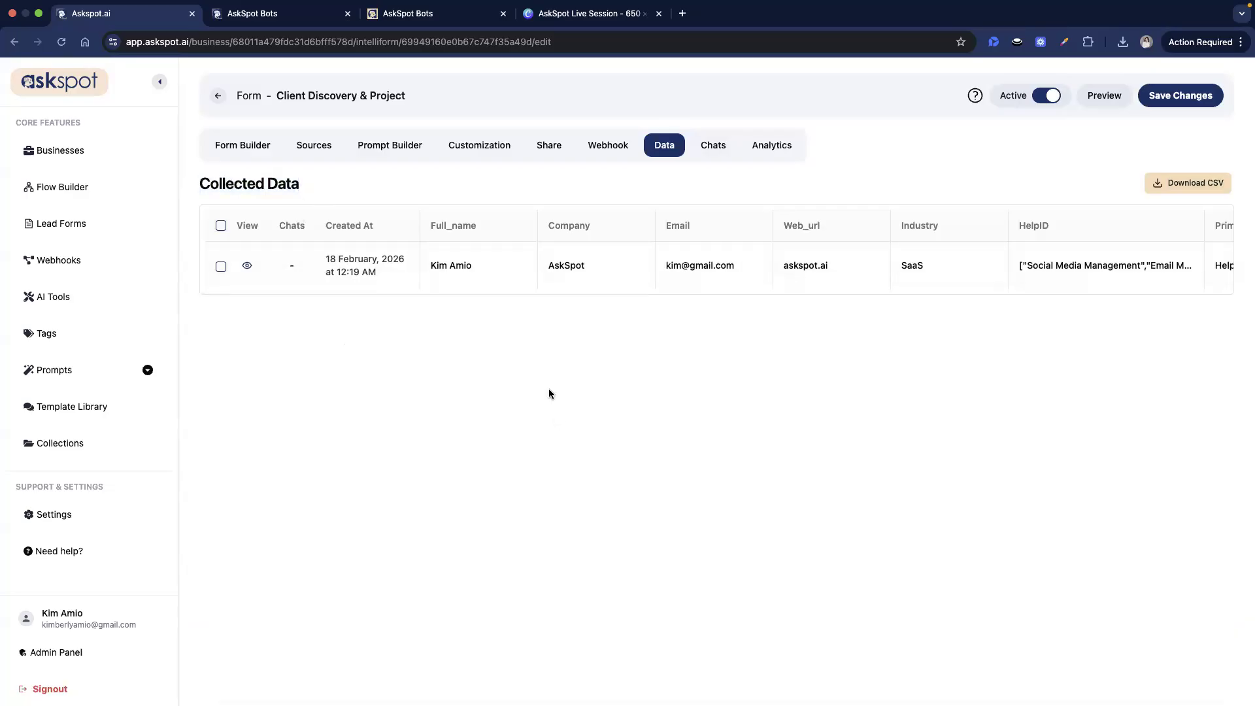
{"action": "left_click", "coordinate": [402, 13]}
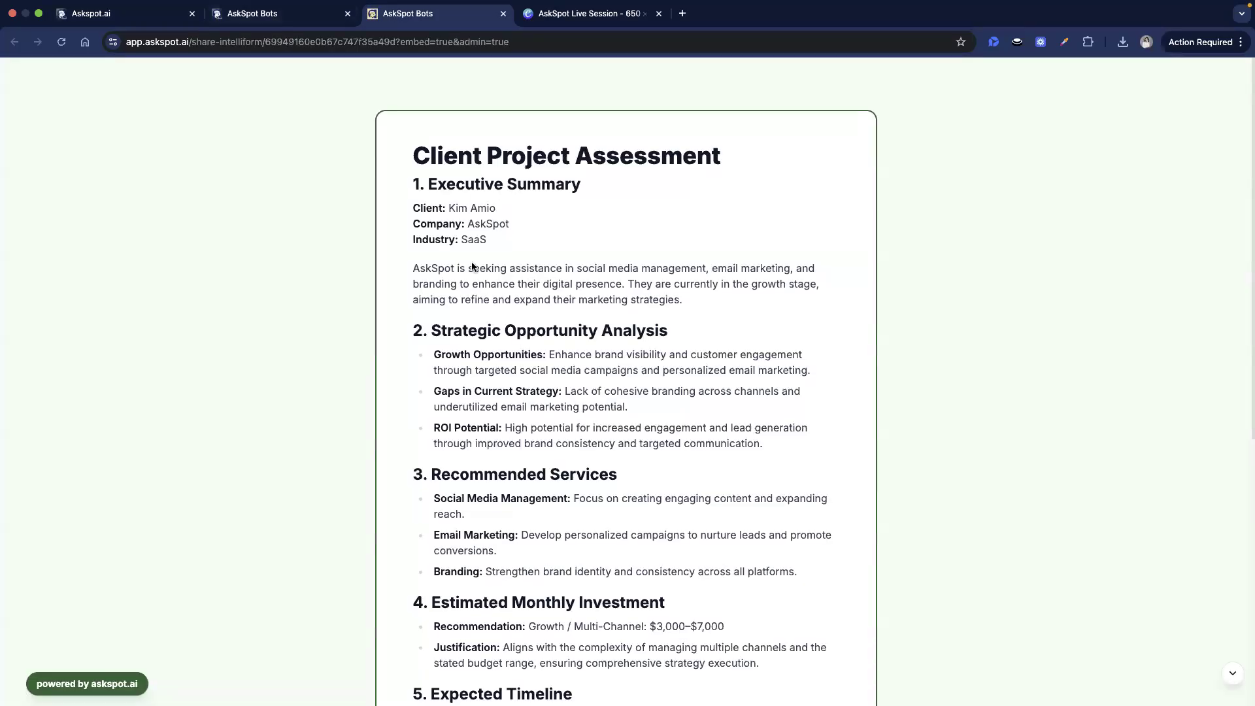
{"action": "left_click", "coordinate": [303, 25]}
{"action": "left_click", "coordinate": [147, 25]}
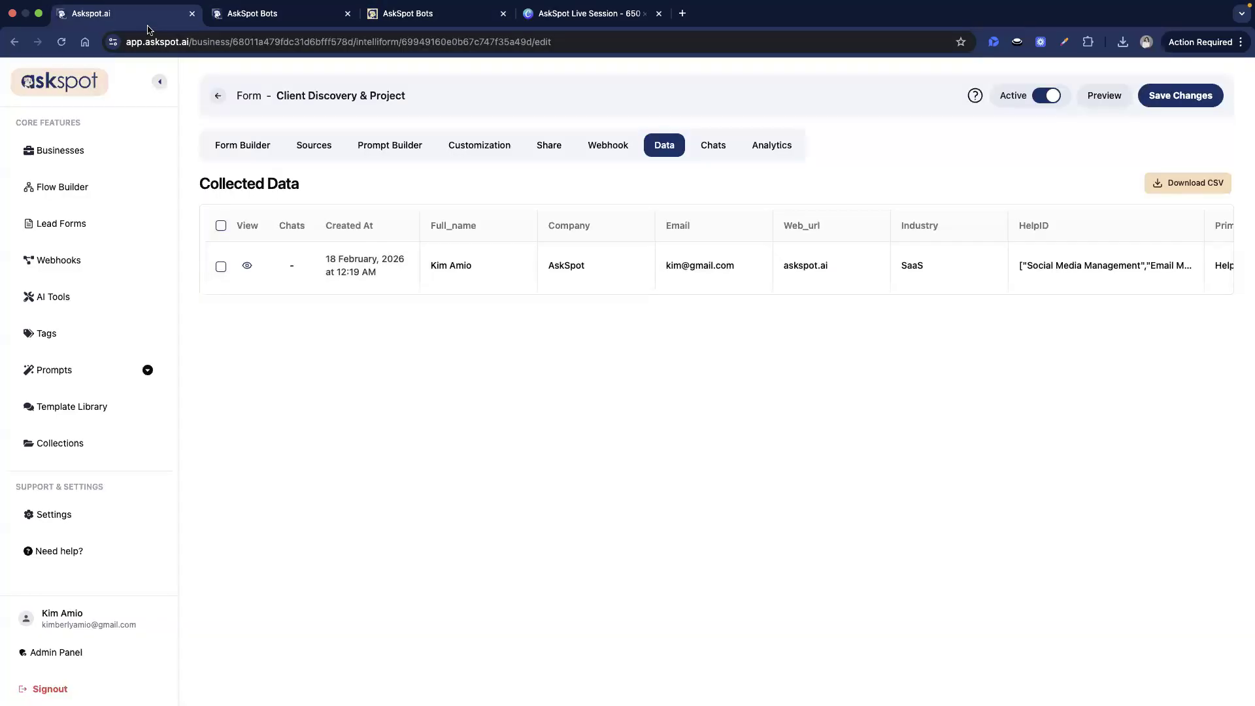
{"action": "left_click", "coordinate": [245, 148]}
{"action": "left_click_drag", "start_coordinate": [212, 192], "coordinate": [282, 194]}
{"action": "left_click_drag", "start_coordinate": [216, 221], "coordinate": [327, 240]}
{"action": "left_click", "coordinate": [335, 272]}
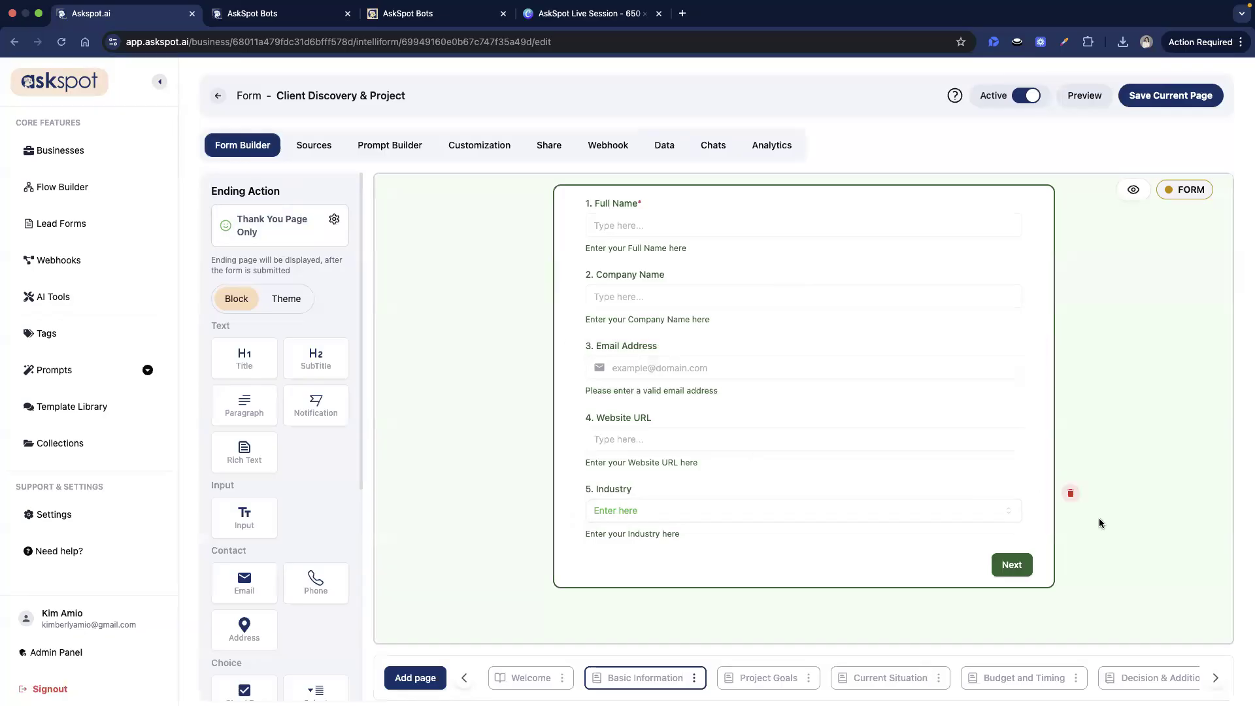
- Step through the form's pages to the Ending Page, then back to Budget and Timing
{"action": "left_click", "coordinate": [1220, 679]}
{"action": "left_click", "coordinate": [1220, 679]}
{"action": "left_click", "coordinate": [1219, 680]}
{"action": "left_click", "coordinate": [1220, 679]}
{"action": "left_click", "coordinate": [1219, 680]}
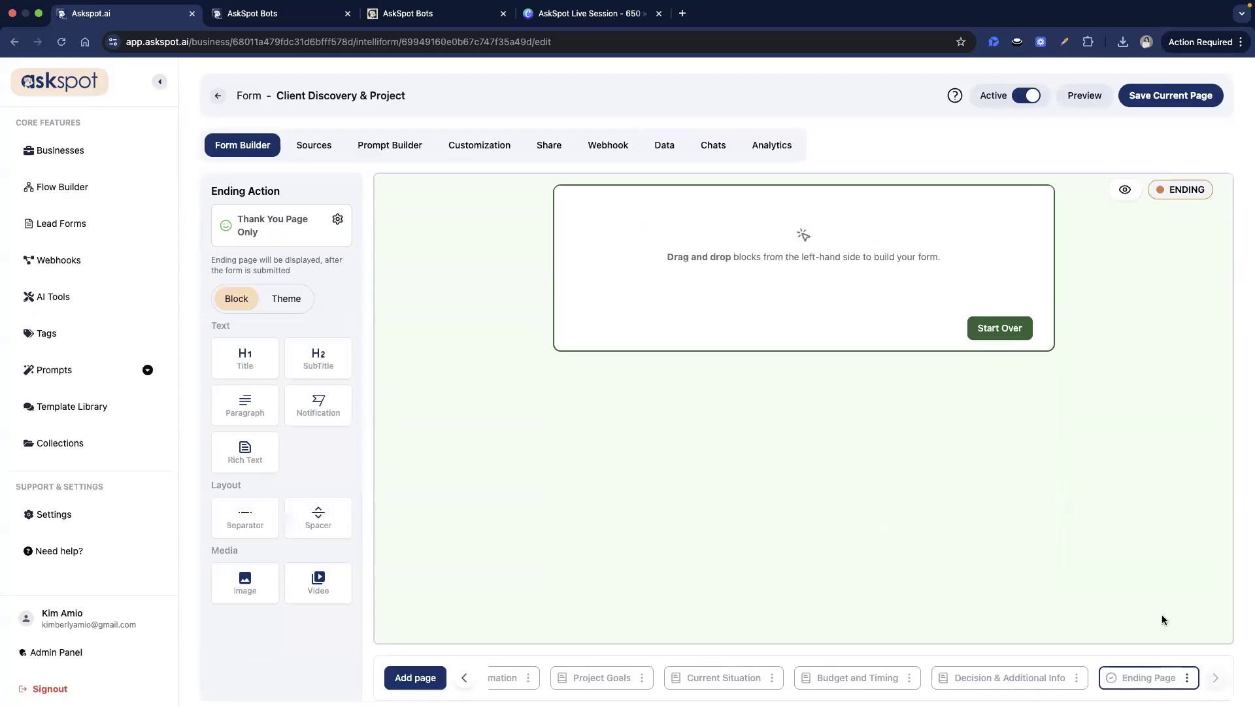
{"action": "left_click", "coordinate": [1000, 678]}
{"action": "left_click", "coordinate": [910, 681]}
{"action": "left_click", "coordinate": [1100, 598]}
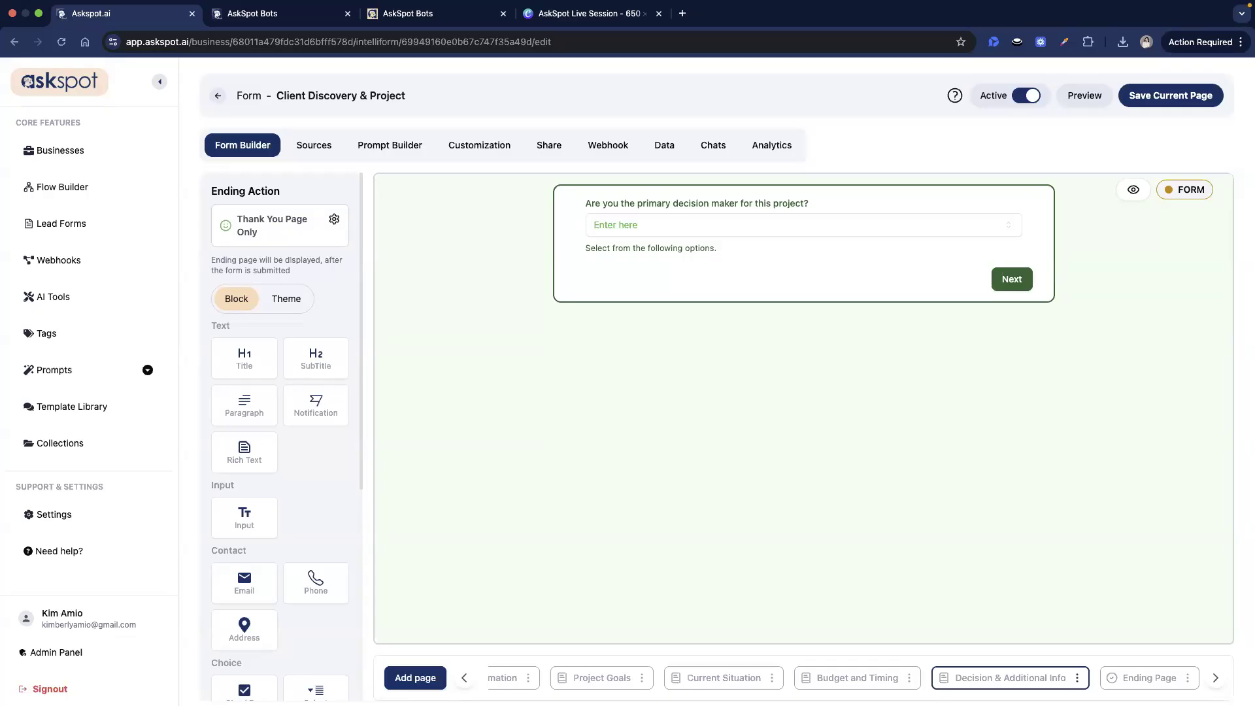
- Show the Collected Data table with the single 18 February, 2026 submission
{"action": "left_click", "coordinate": [664, 145]}
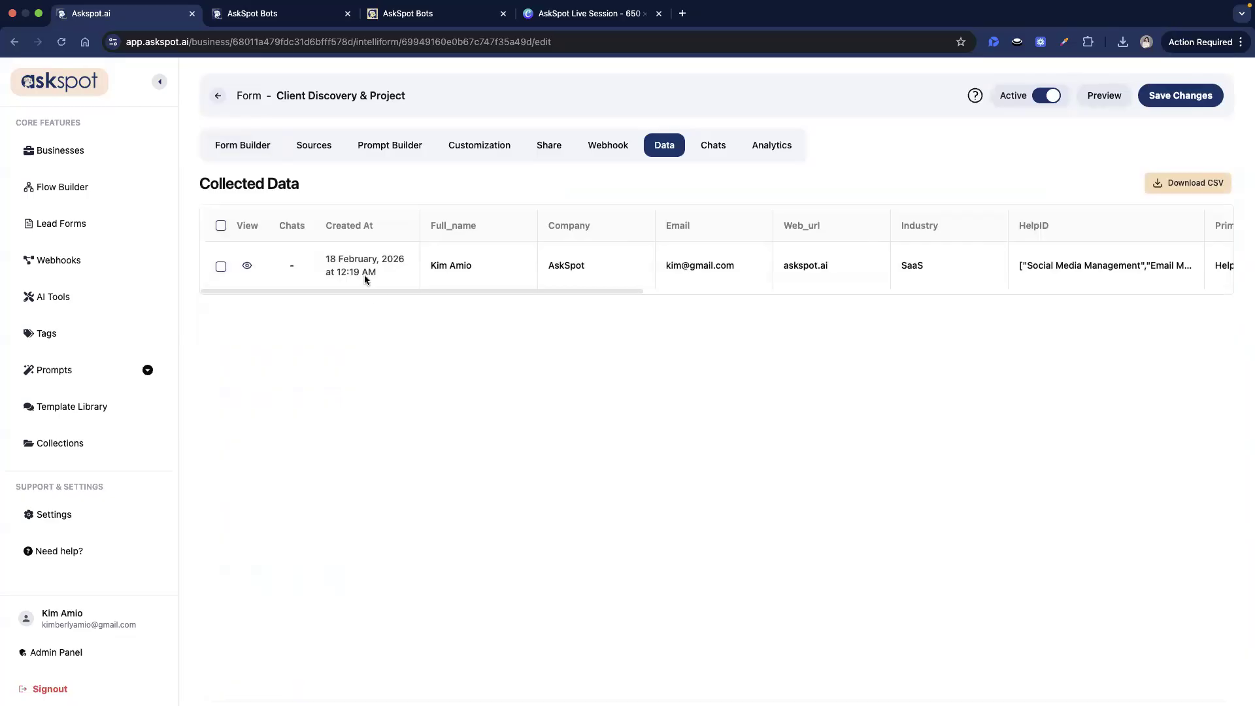
{"action": "scroll", "coordinate": [370, 292], "scroll_direction": "right", "scroll_amount": 3}
{"action": "scroll", "coordinate": [370, 291], "scroll_direction": "left", "scroll_amount": 3}
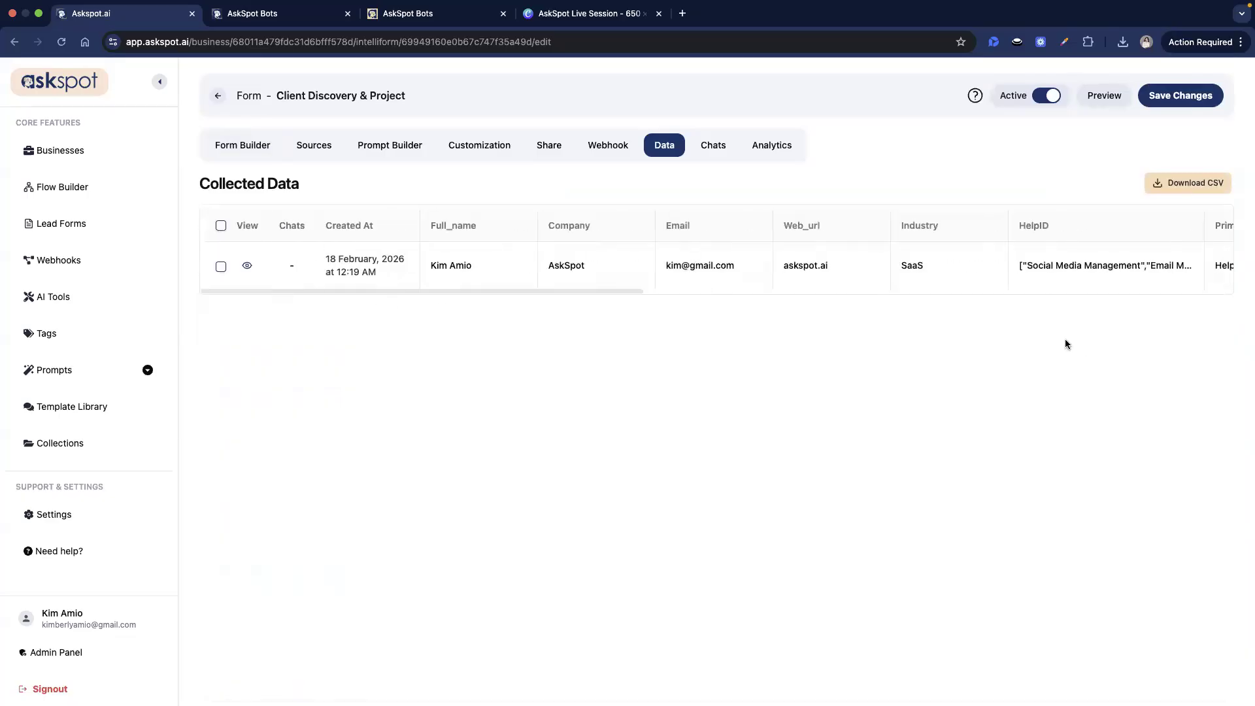